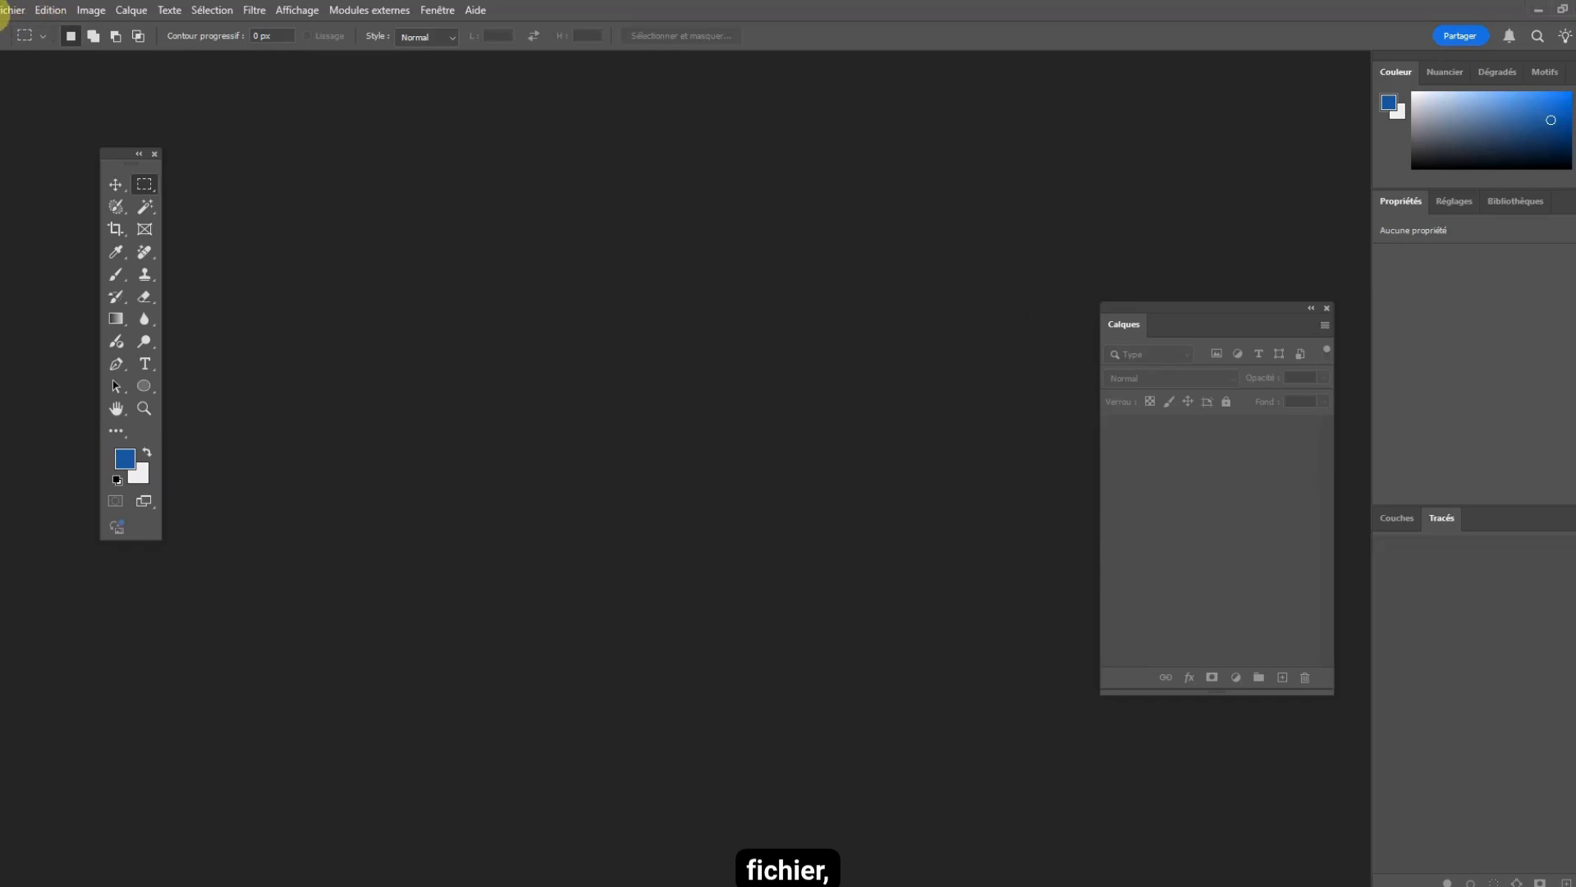
# Open the bus shelter billboard photo panneau publicitaire.jpg as a document.
pyautogui.click(16, 10)
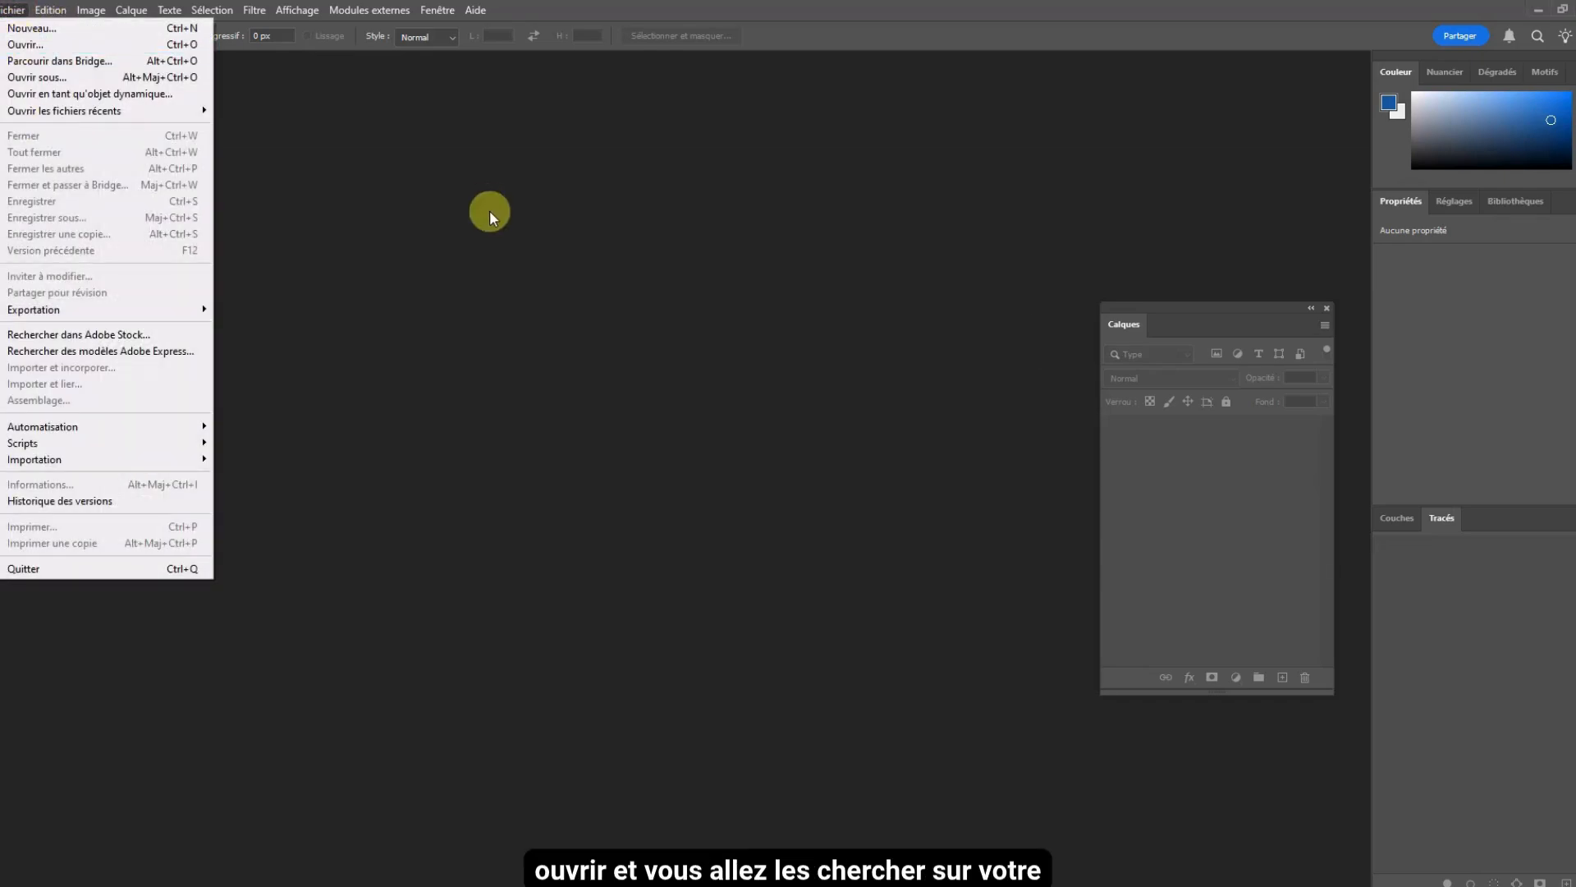
pyautogui.press('Escape')
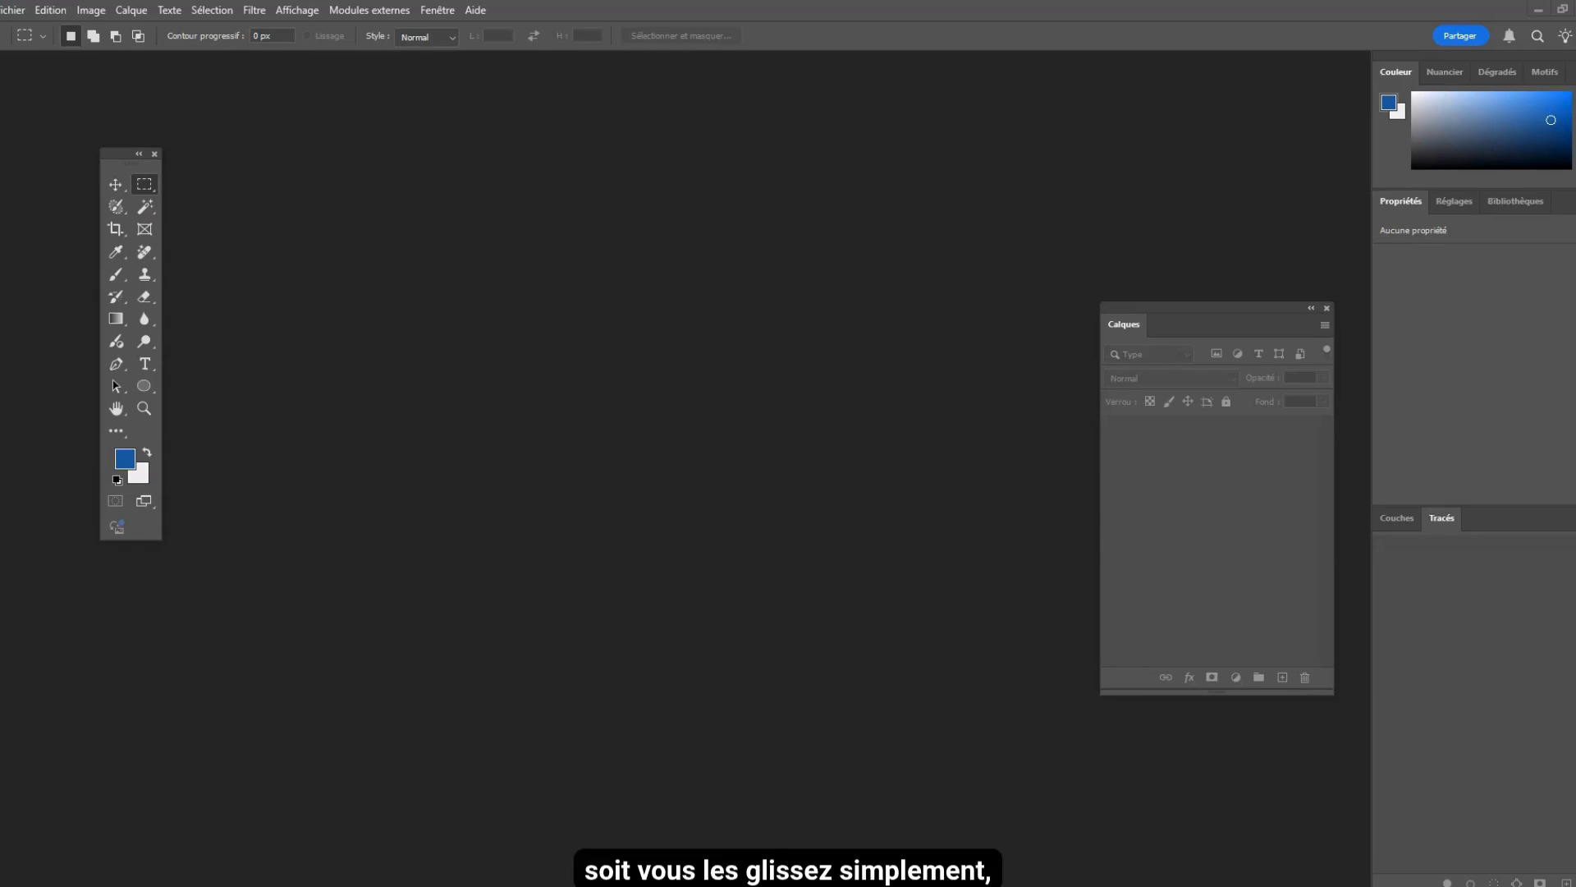
pyautogui.moveTo(1261, 761); pyautogui.dragTo(317, 38)
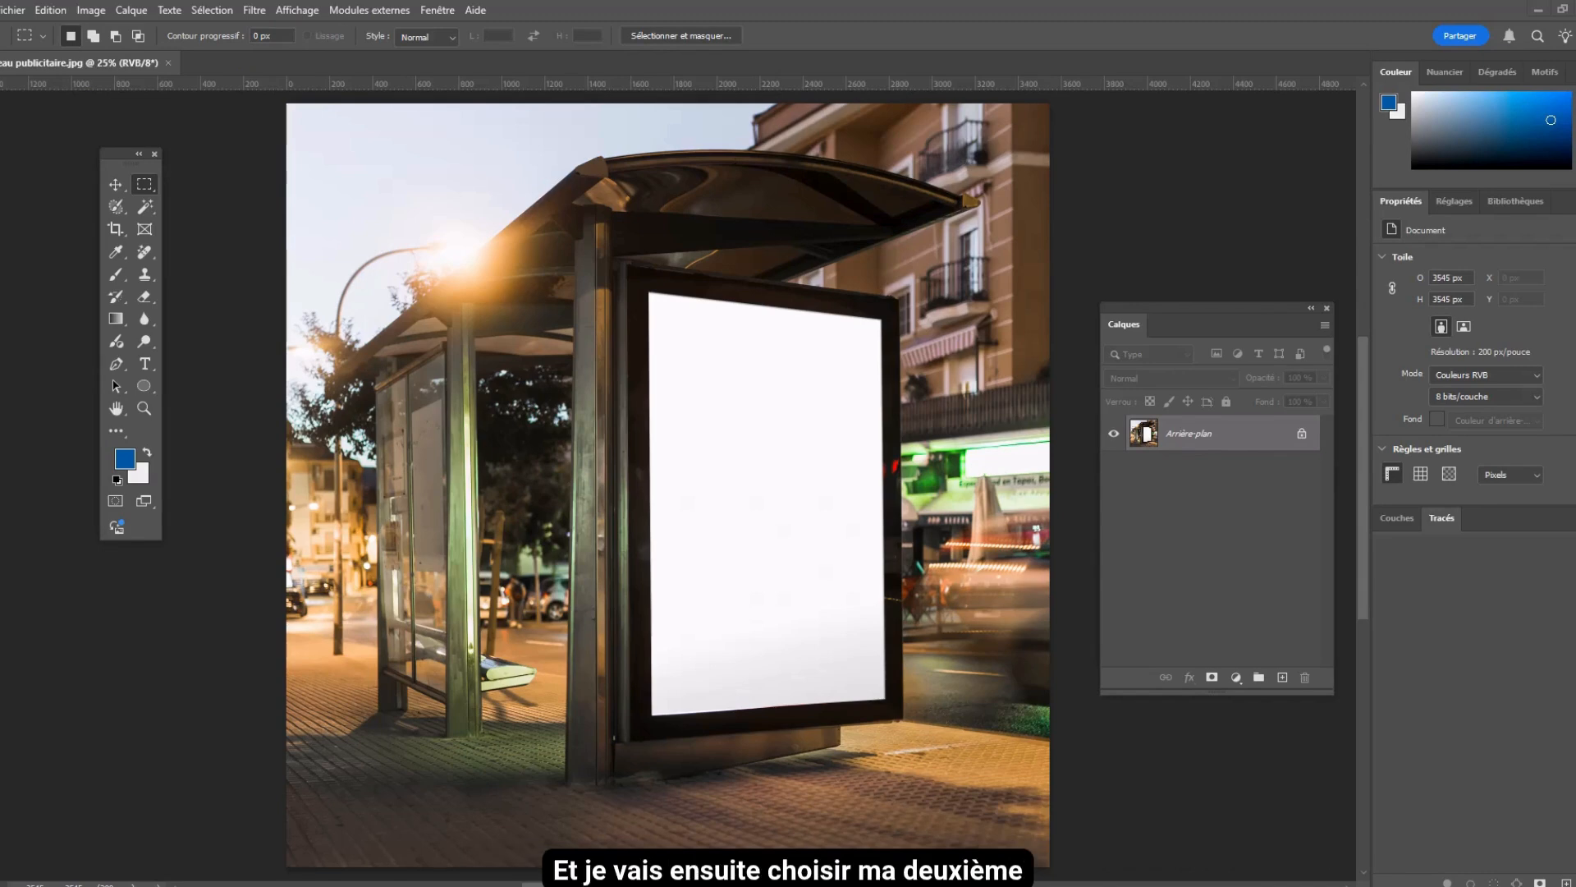
pyautogui.moveTo(1066, 795); pyautogui.dragTo(486, 510)
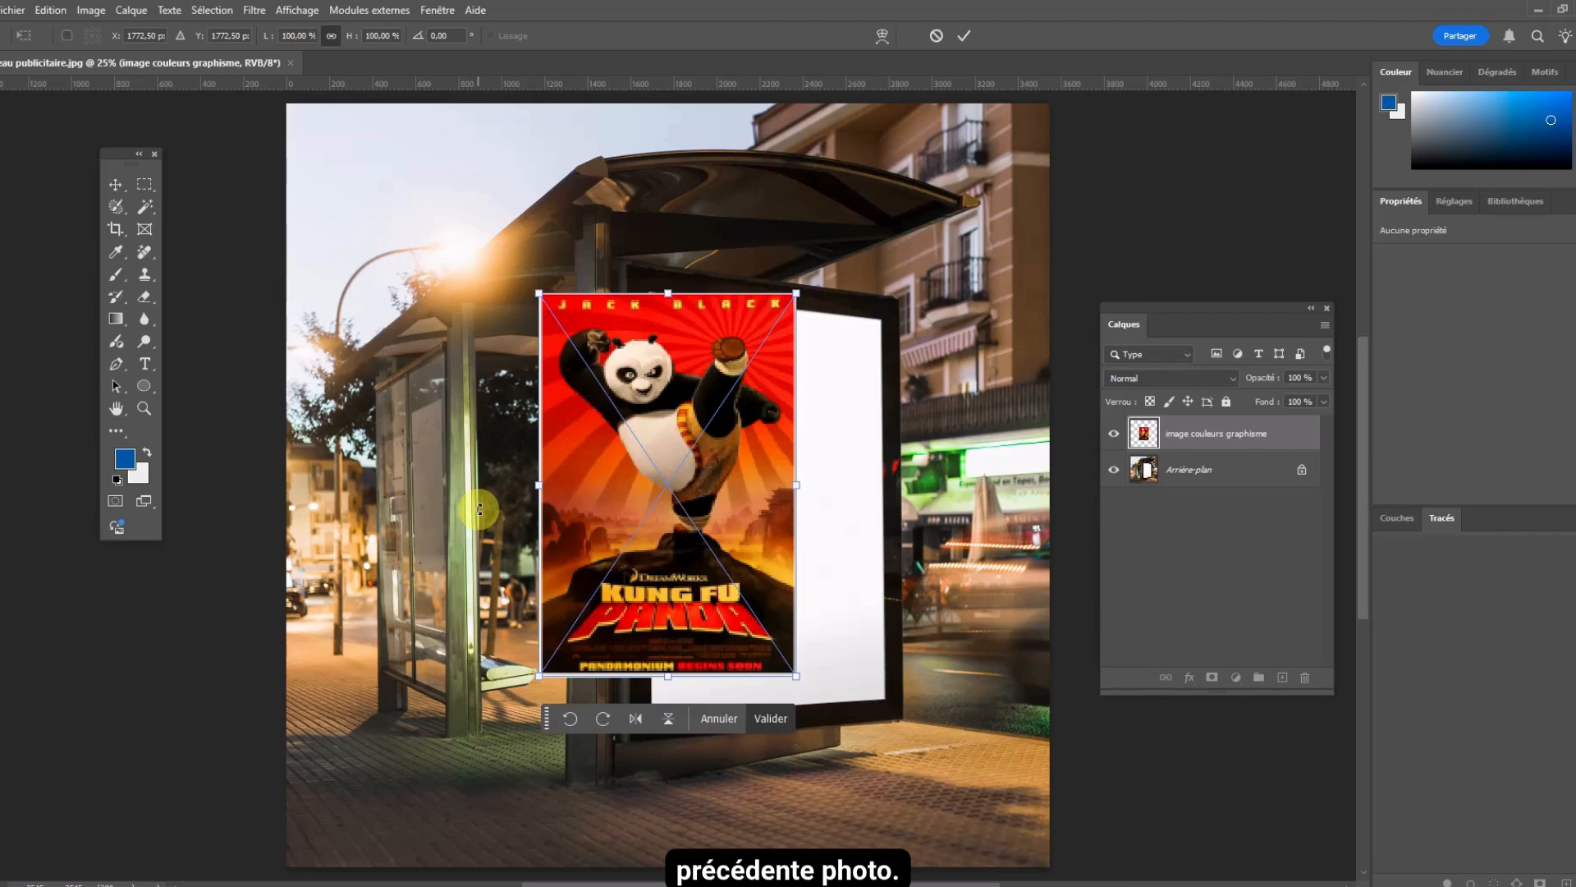
pyautogui.click(127, 188)
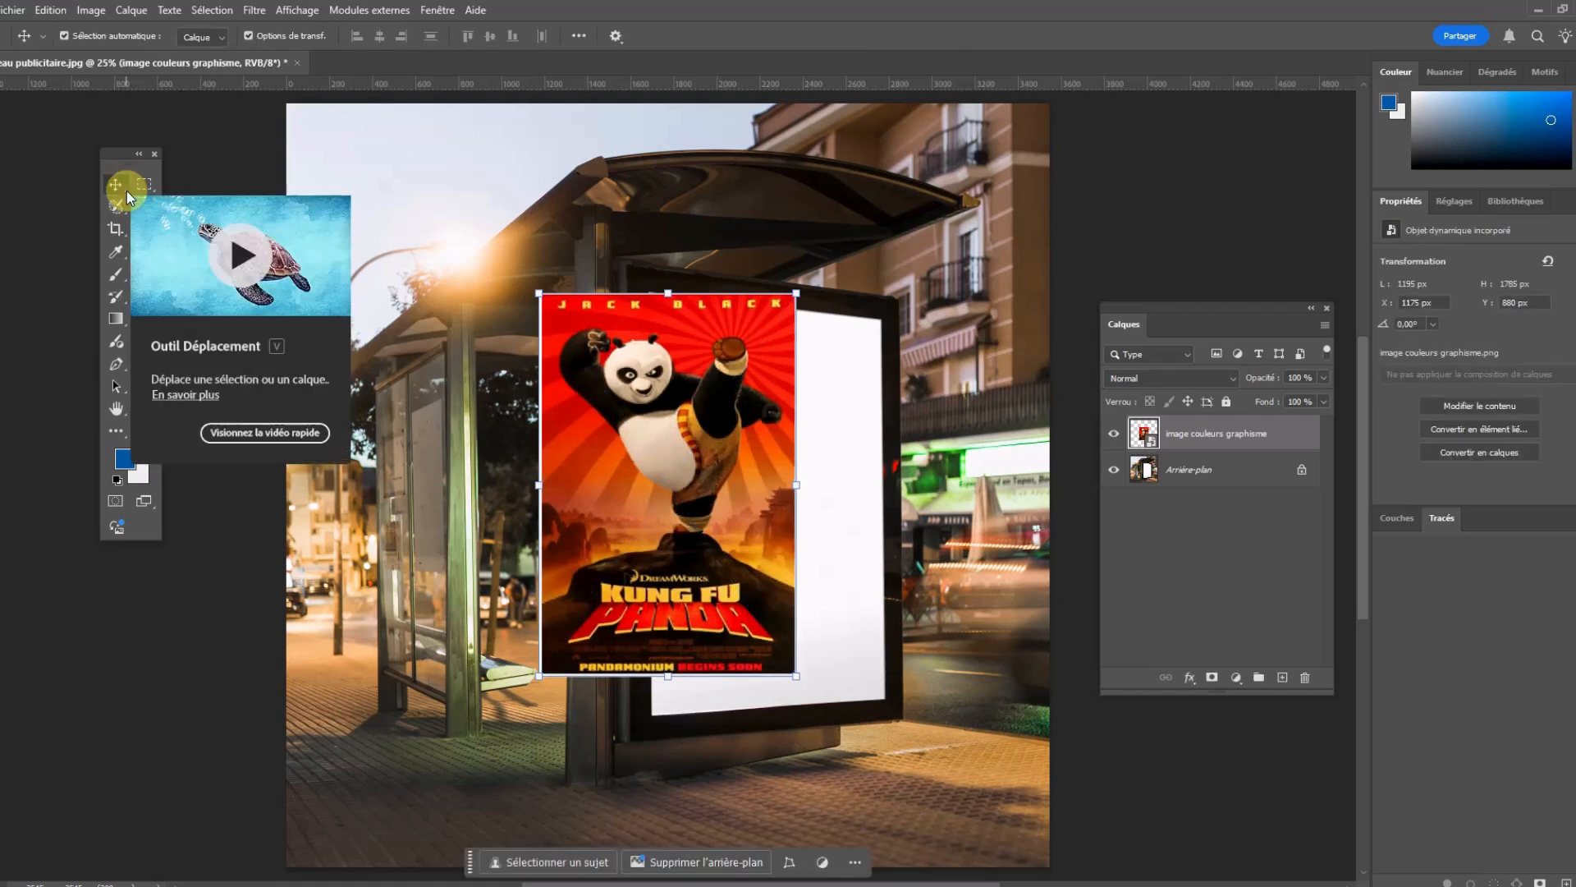
pyautogui.press('Delete')
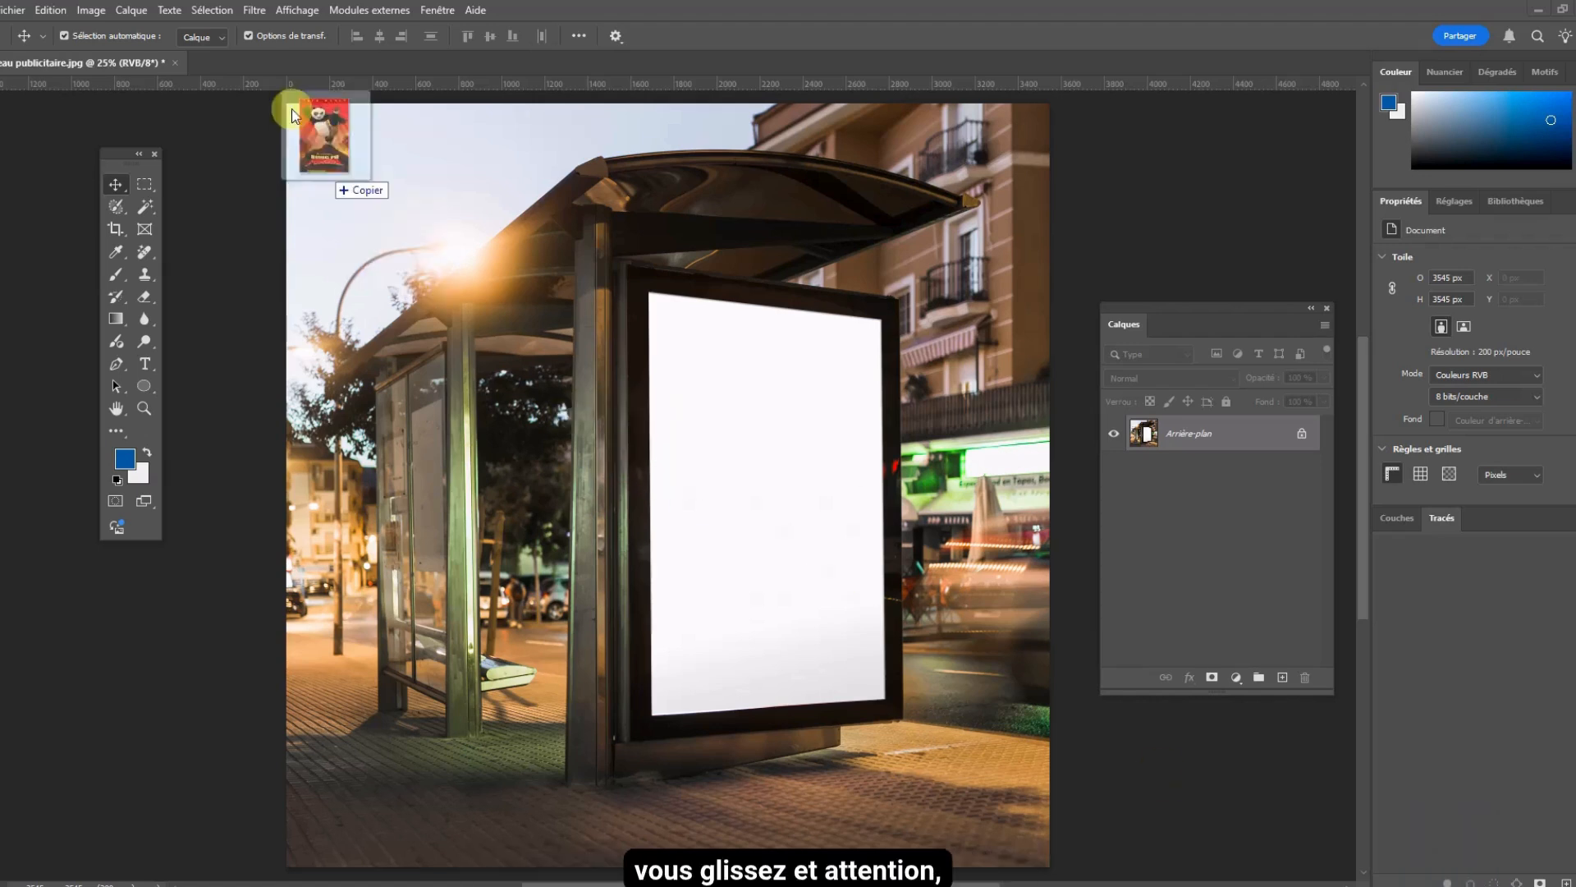
# Open image couleurs graphisme.png and 1er photomontage sur photoshop.png as separate documents.
pyautogui.moveTo(320, 164); pyautogui.dragTo(258, 65)
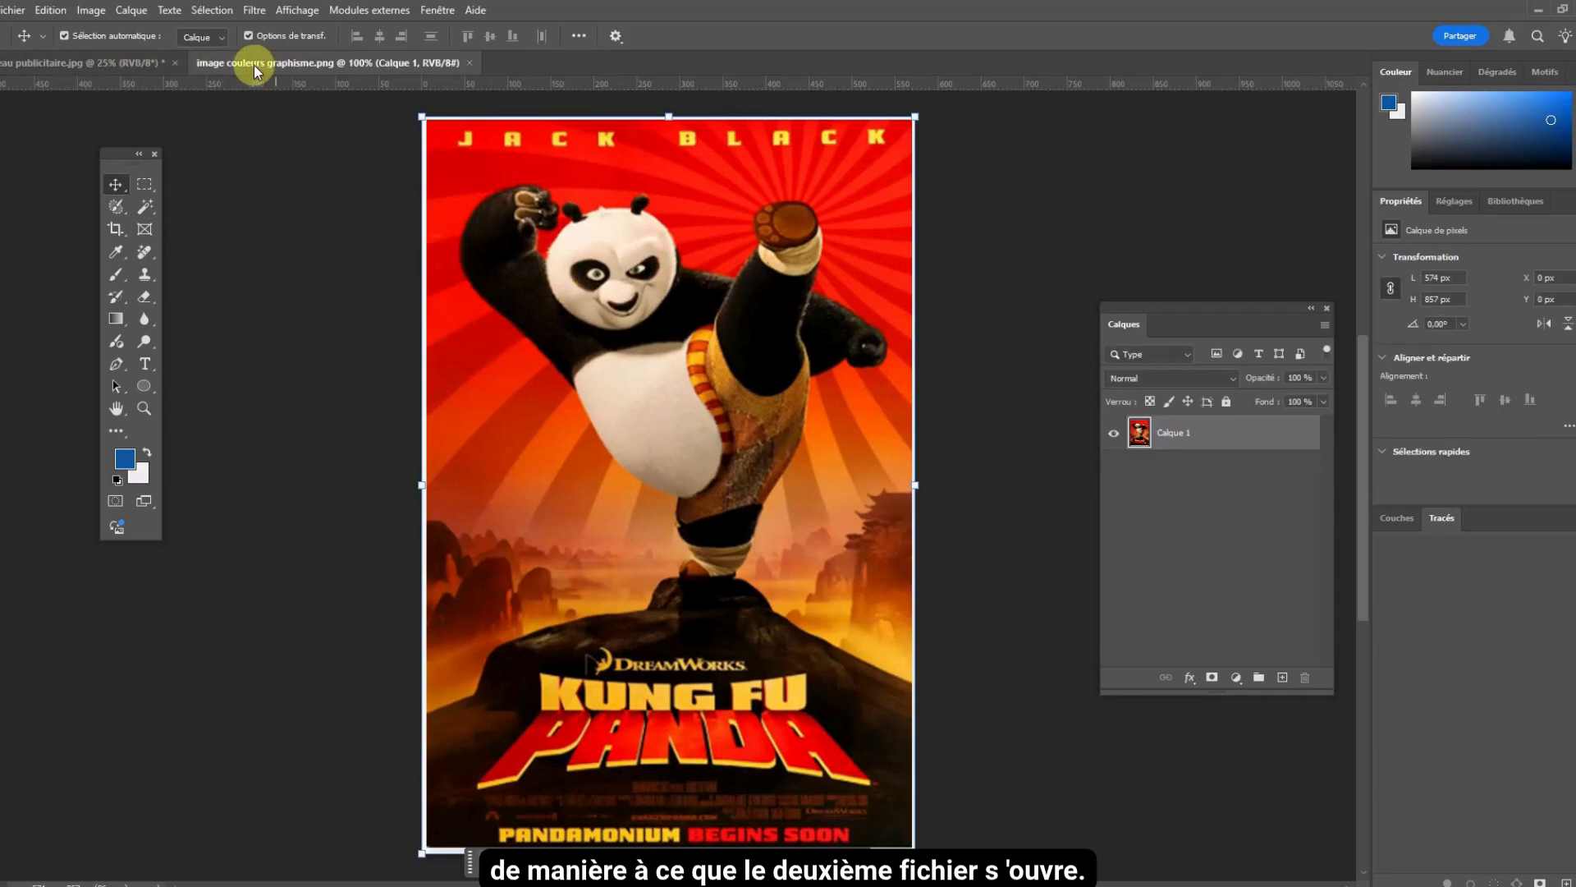
pyautogui.click(123, 62)
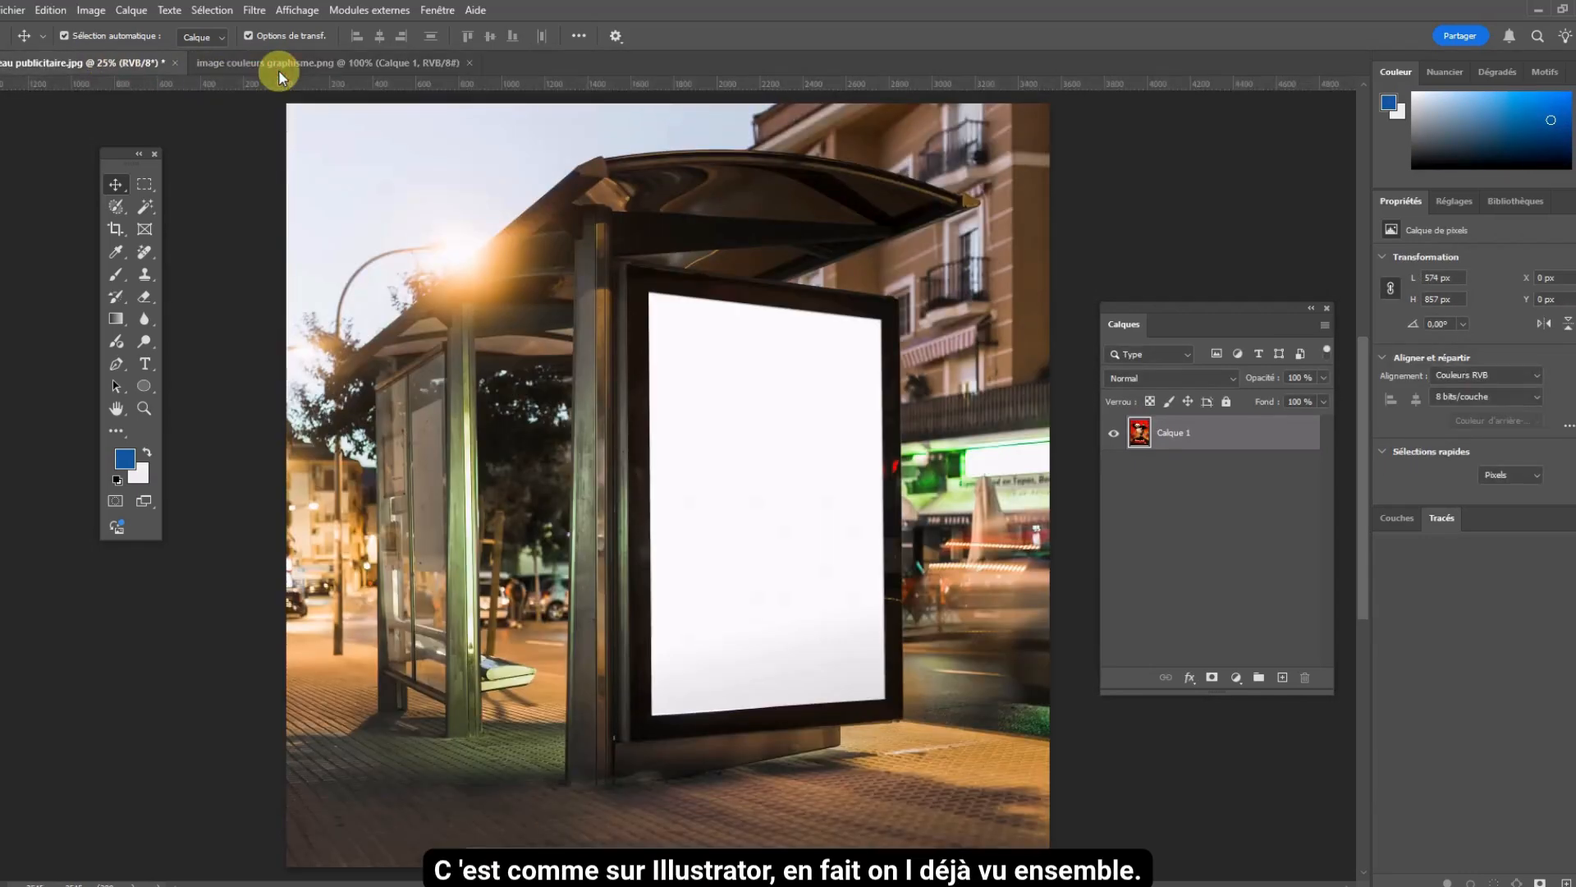
pyautogui.click(275, 64)
pyautogui.click(151, 54)
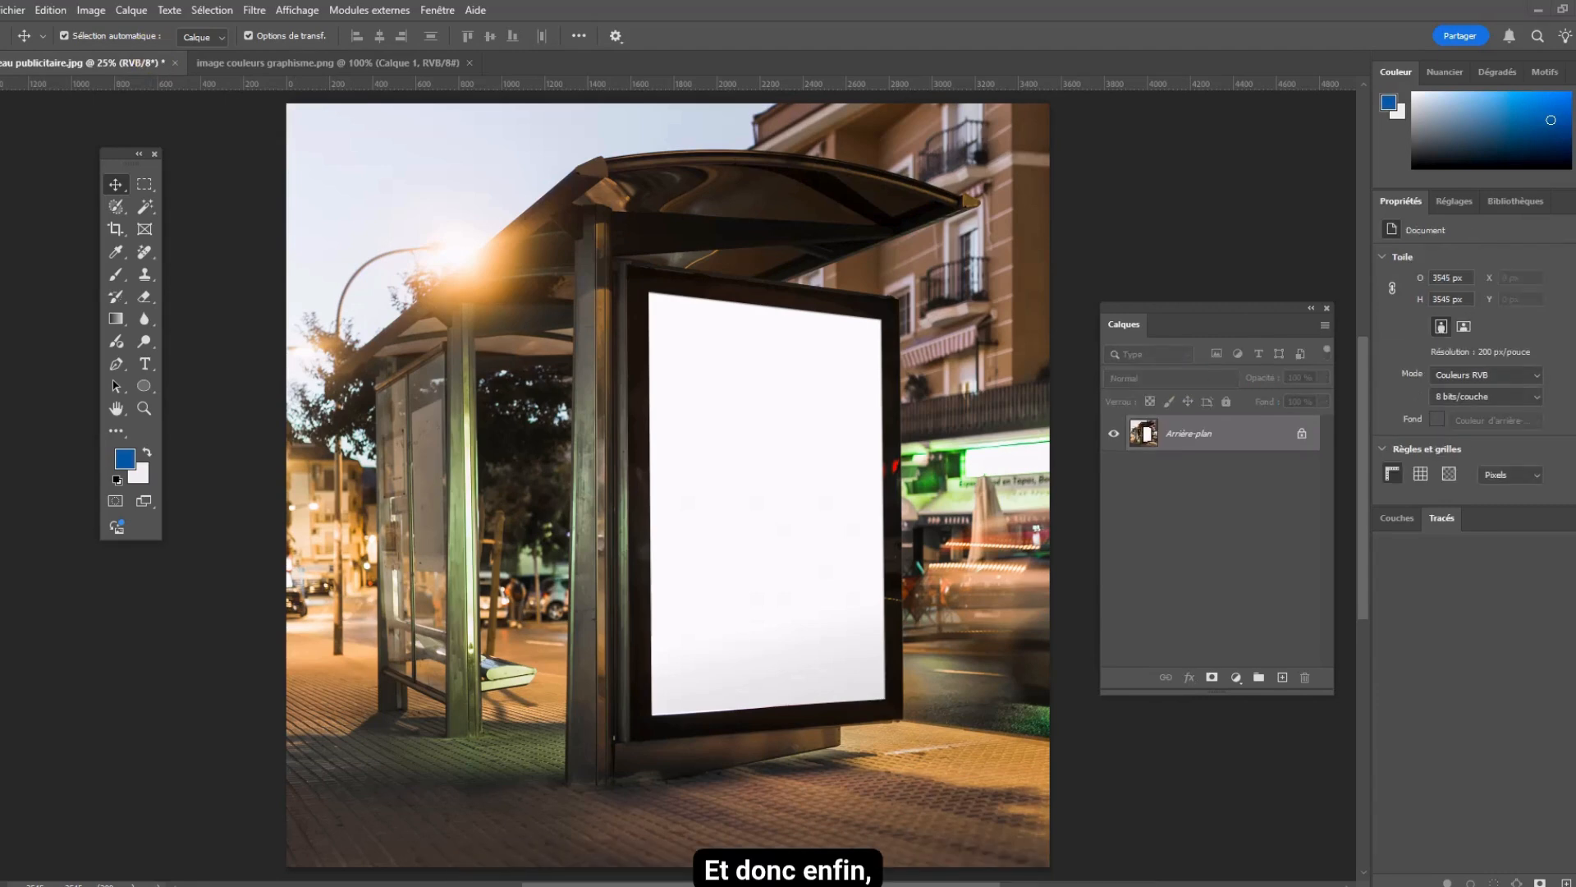
pyautogui.moveTo(256, 82); pyautogui.dragTo(567, 57)
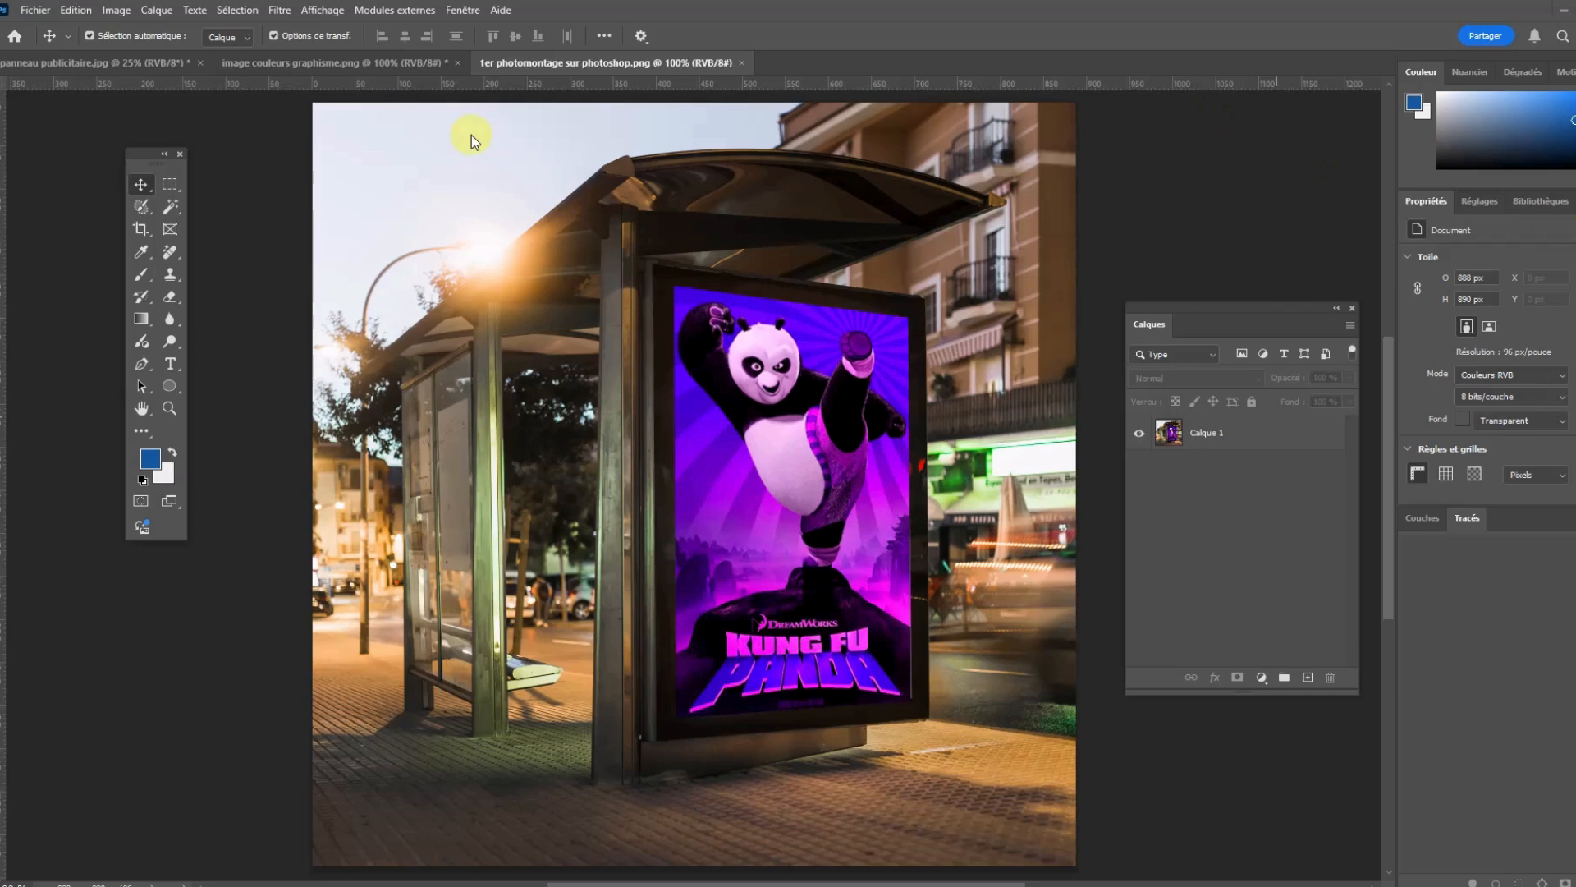
# Compare the blank billboard photo with the film poster, ending in the image couleurs graphisme.png document.
pyautogui.click(278, 65)
pyautogui.click(91, 63)
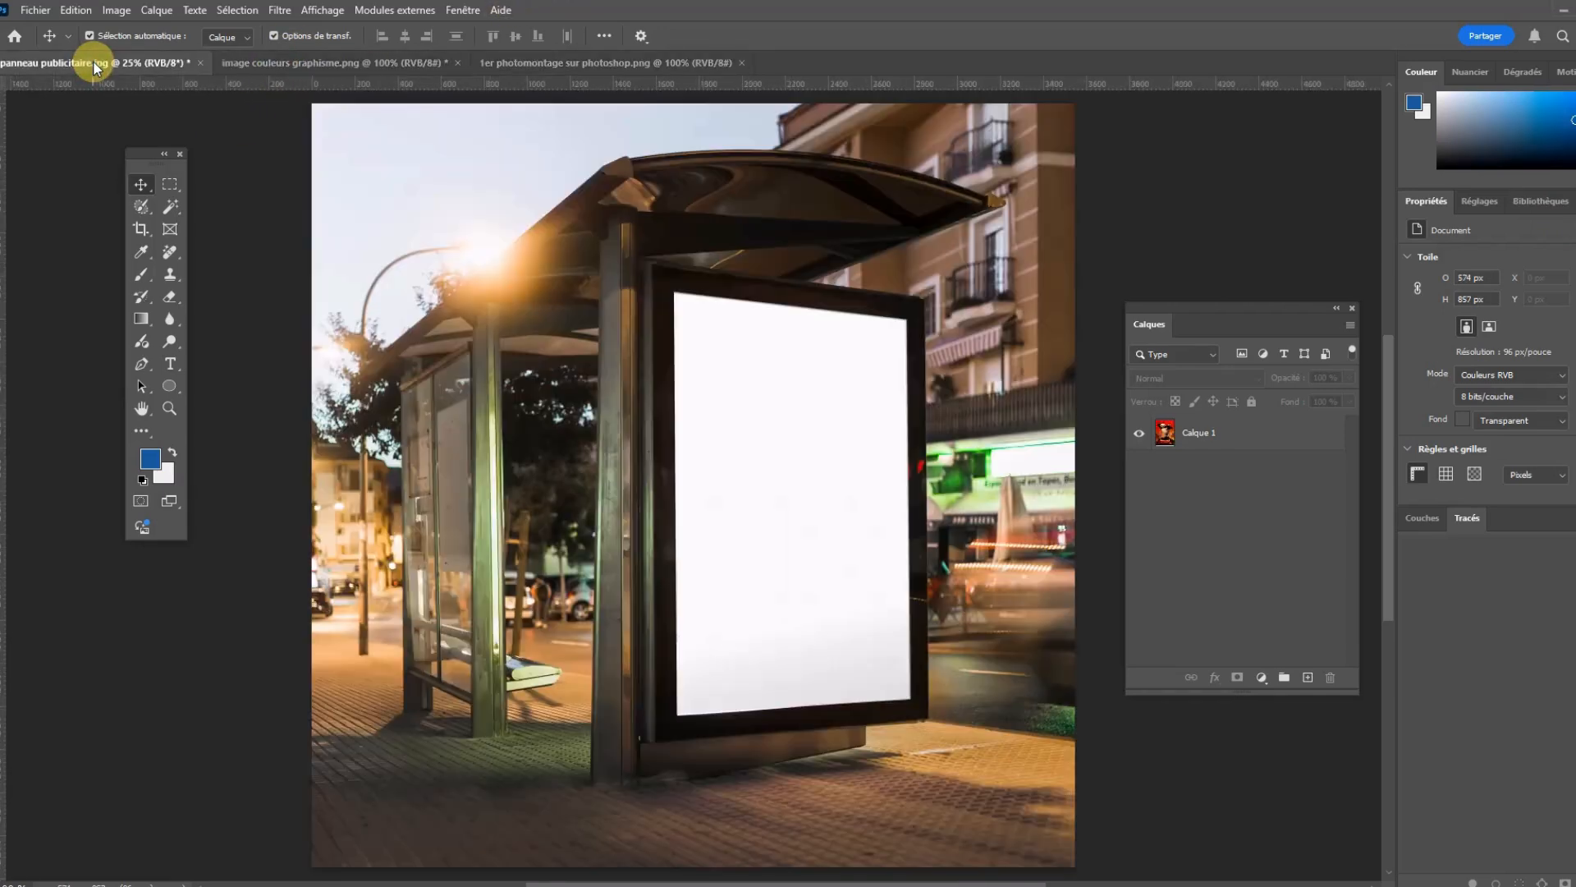
pyautogui.click(292, 66)
pyautogui.click(515, 175)
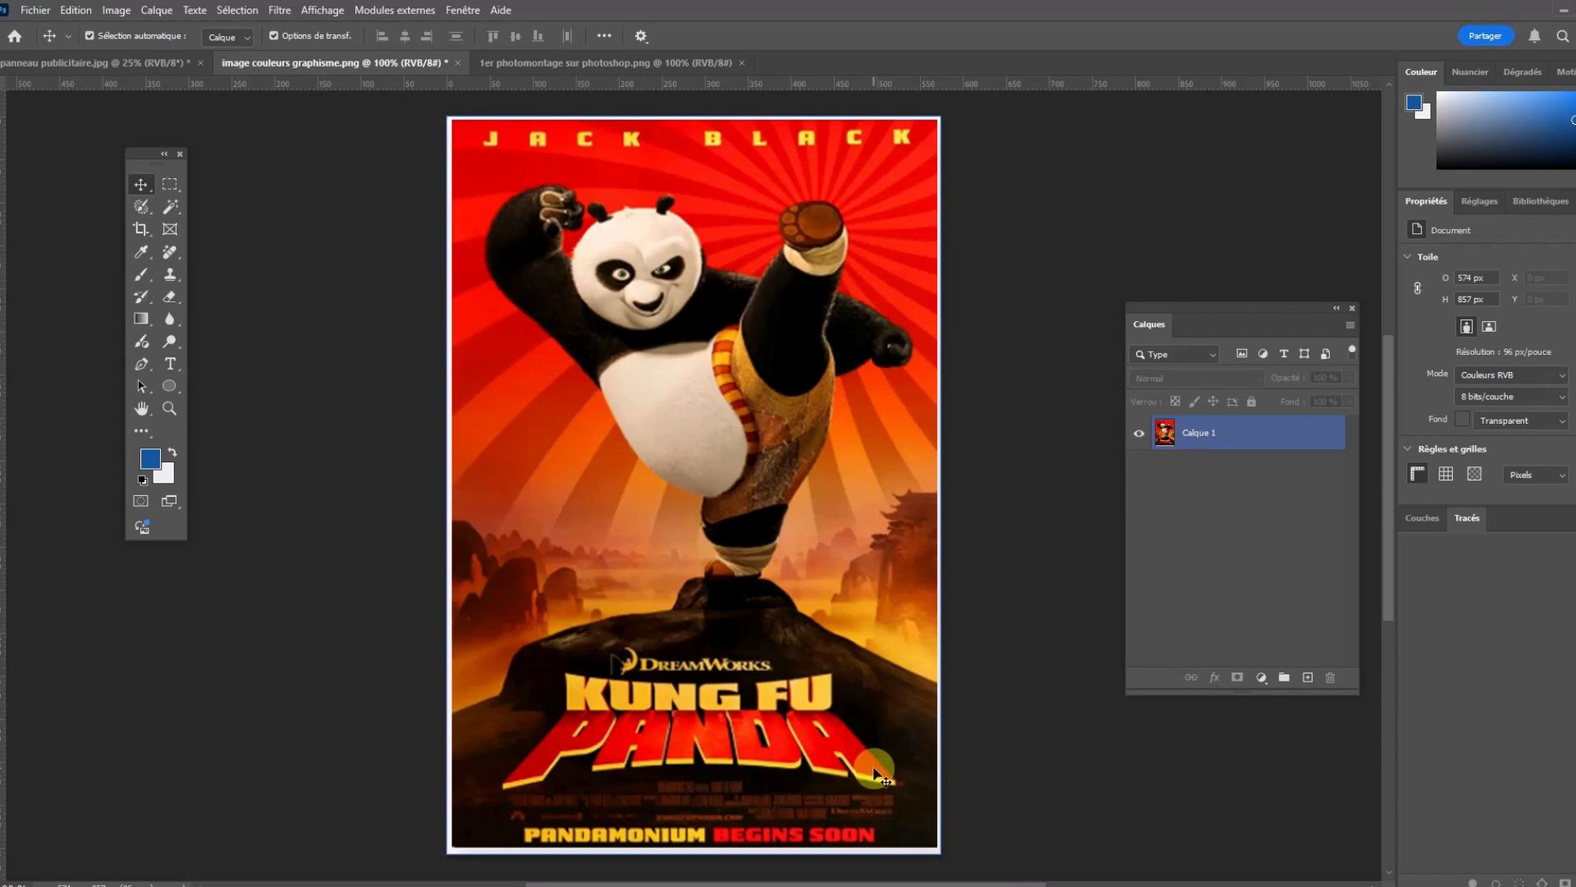
pyautogui.click(85, 60)
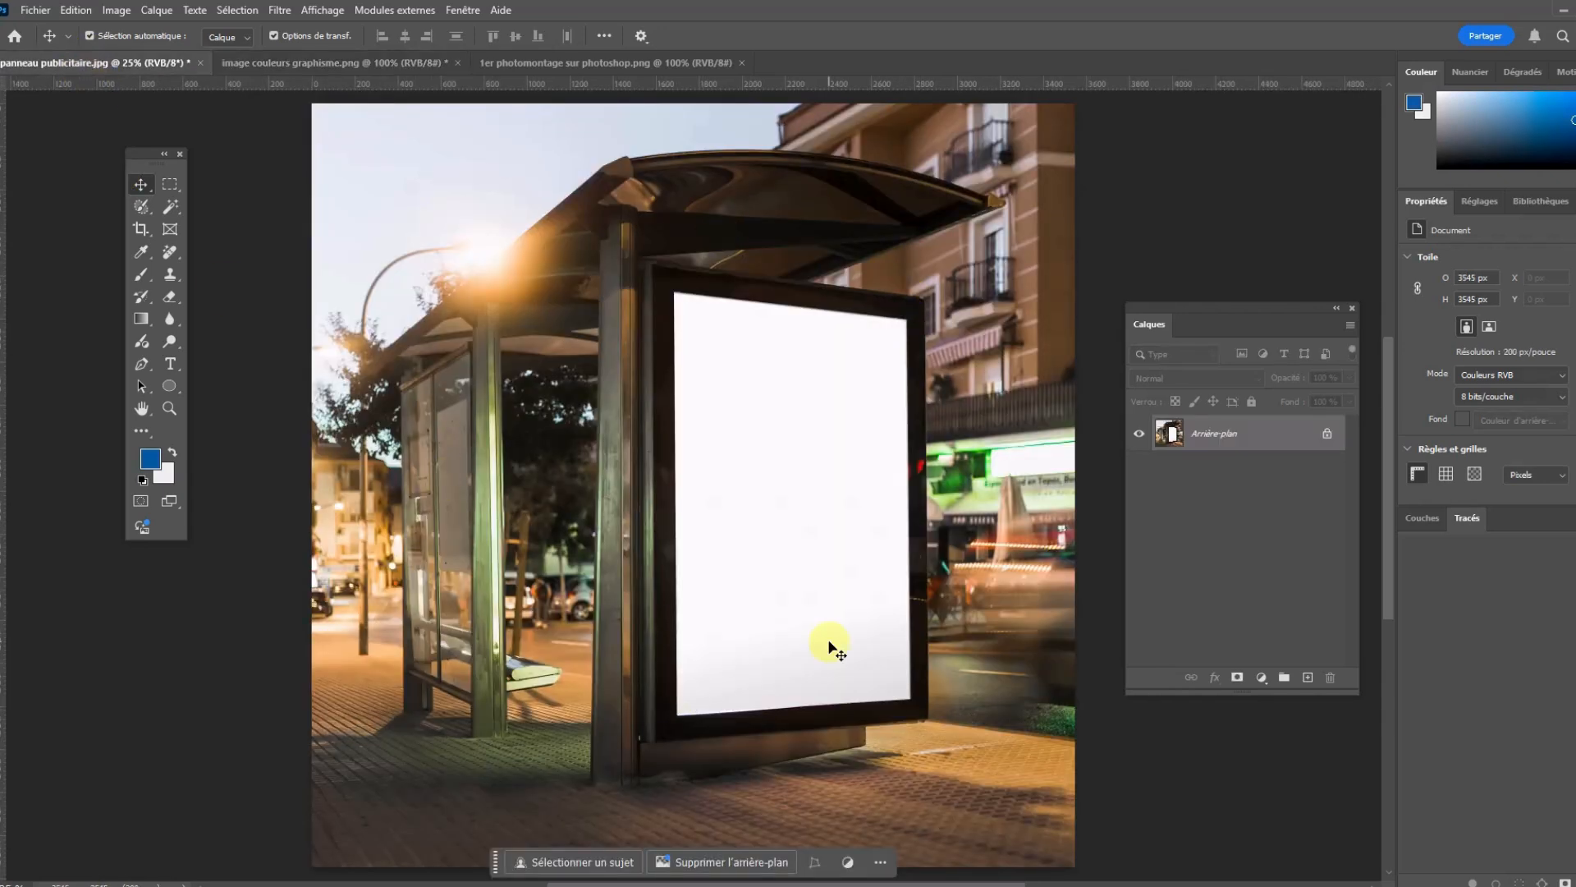
pyautogui.click(332, 66)
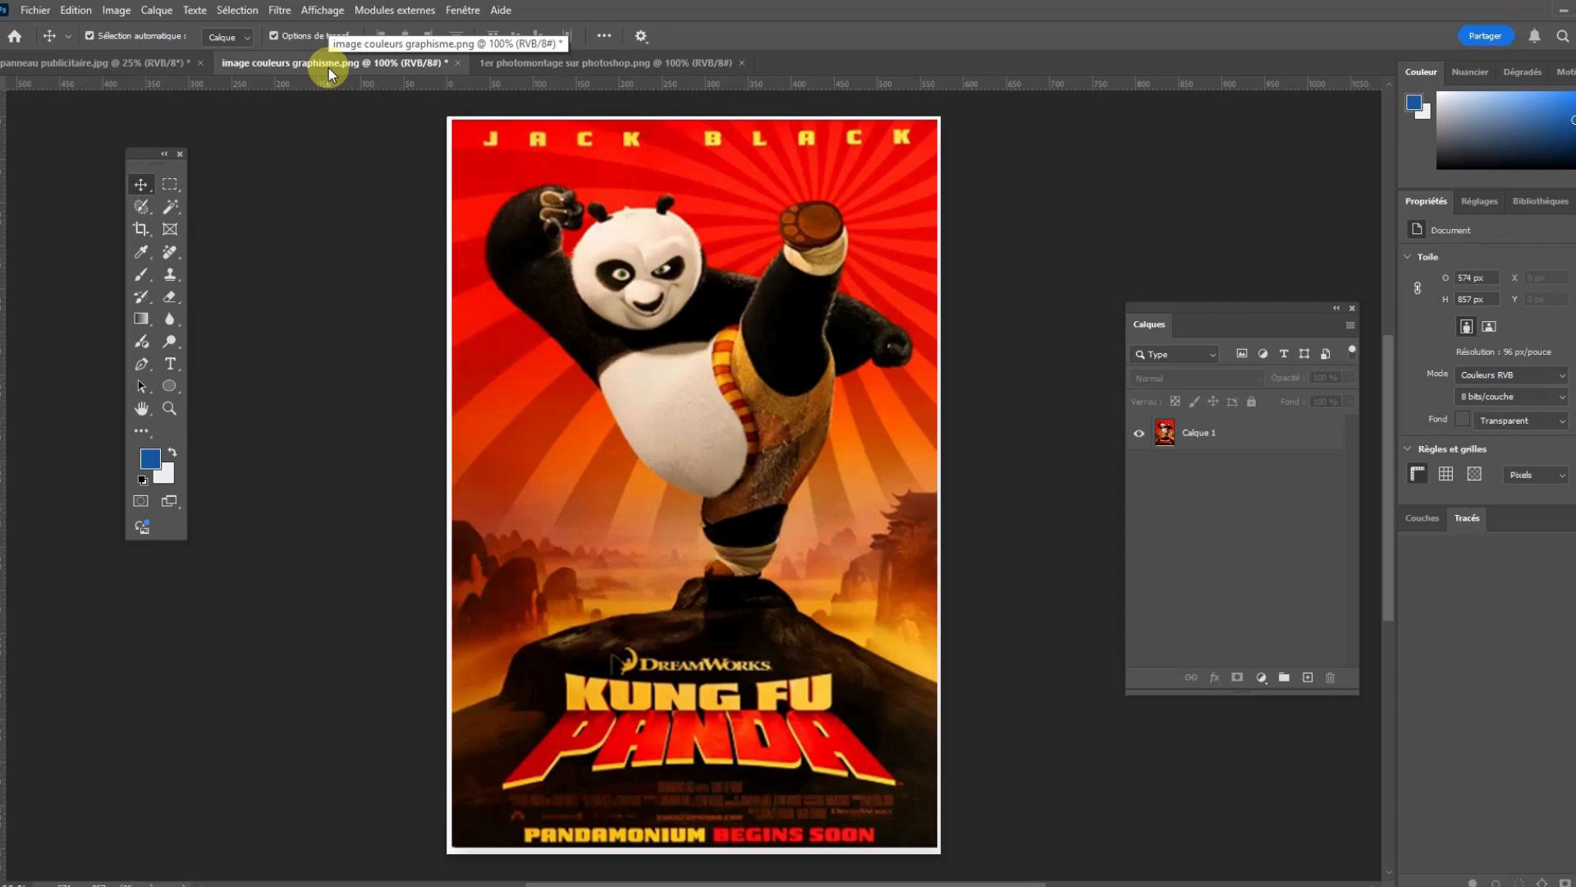
# Draw a rectangular selection about 509 × 734 px inside the poster's borders.
pyautogui.click(173, 184)
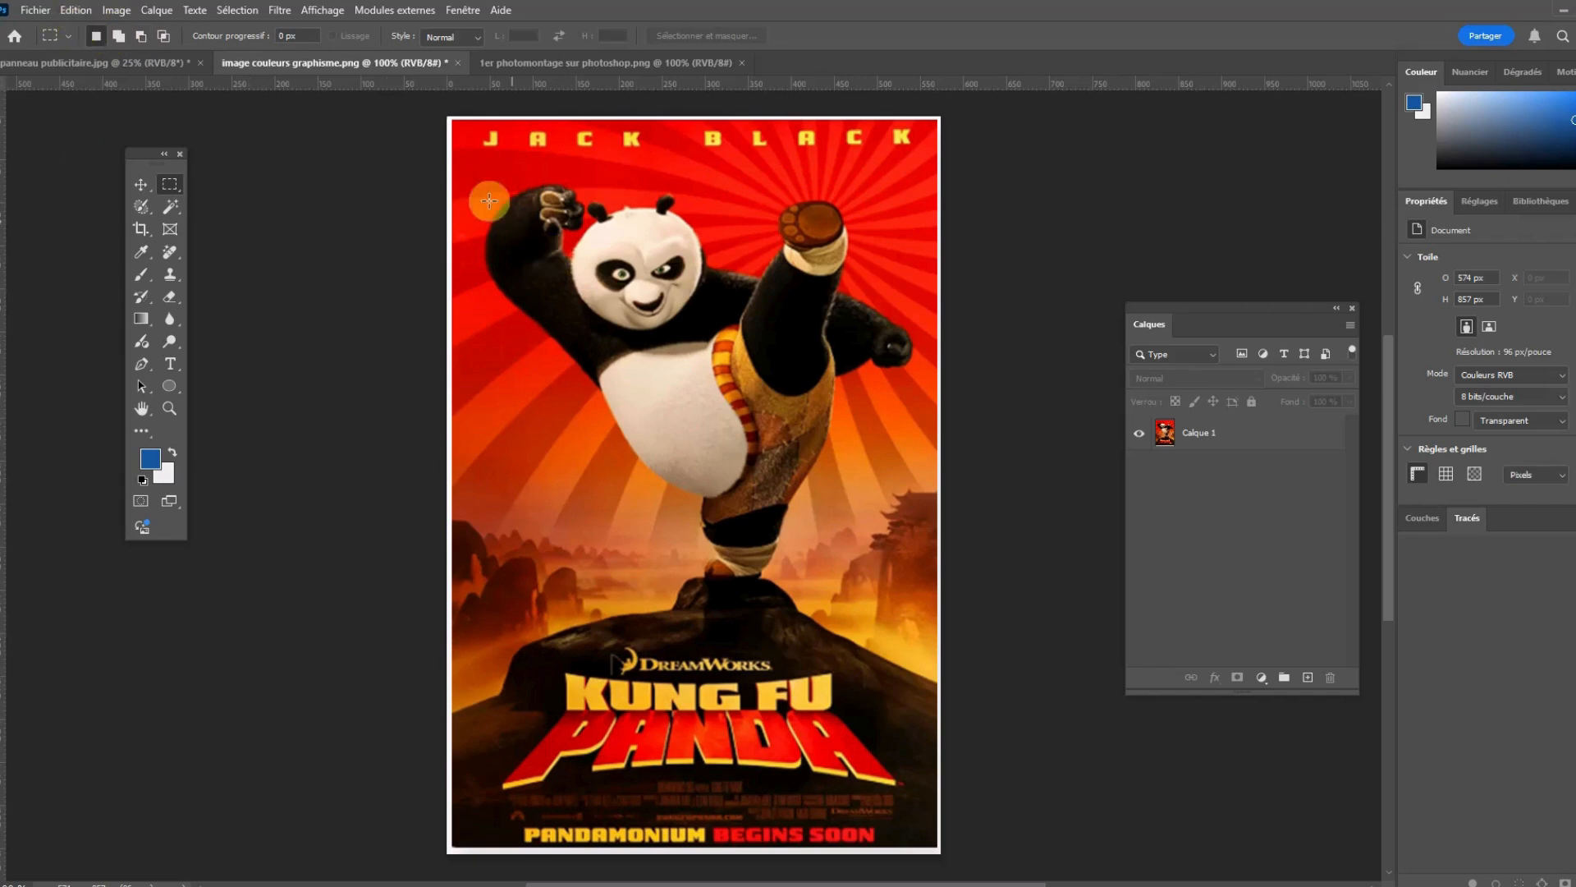
pyautogui.click(472, 166)
pyautogui.moveTo(473, 166); pyautogui.dragTo(867, 355)
pyautogui.moveTo(908, 467); pyautogui.dragTo(914, 795)
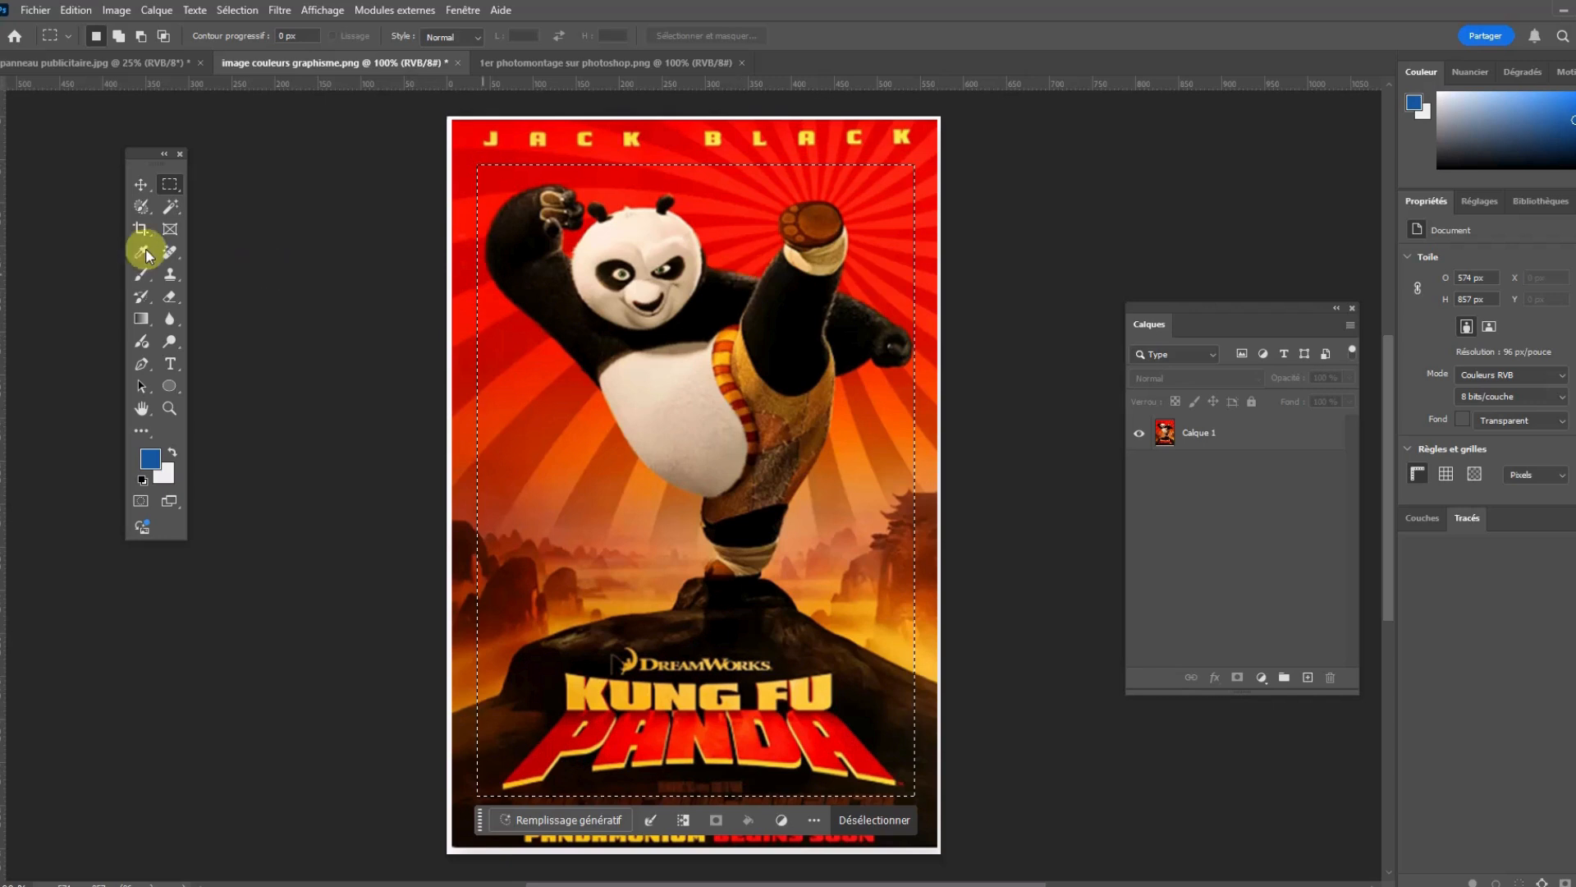
# Try moving the selected part of the poster with the Move tool, and undo the displacement.
pyautogui.click(138, 188)
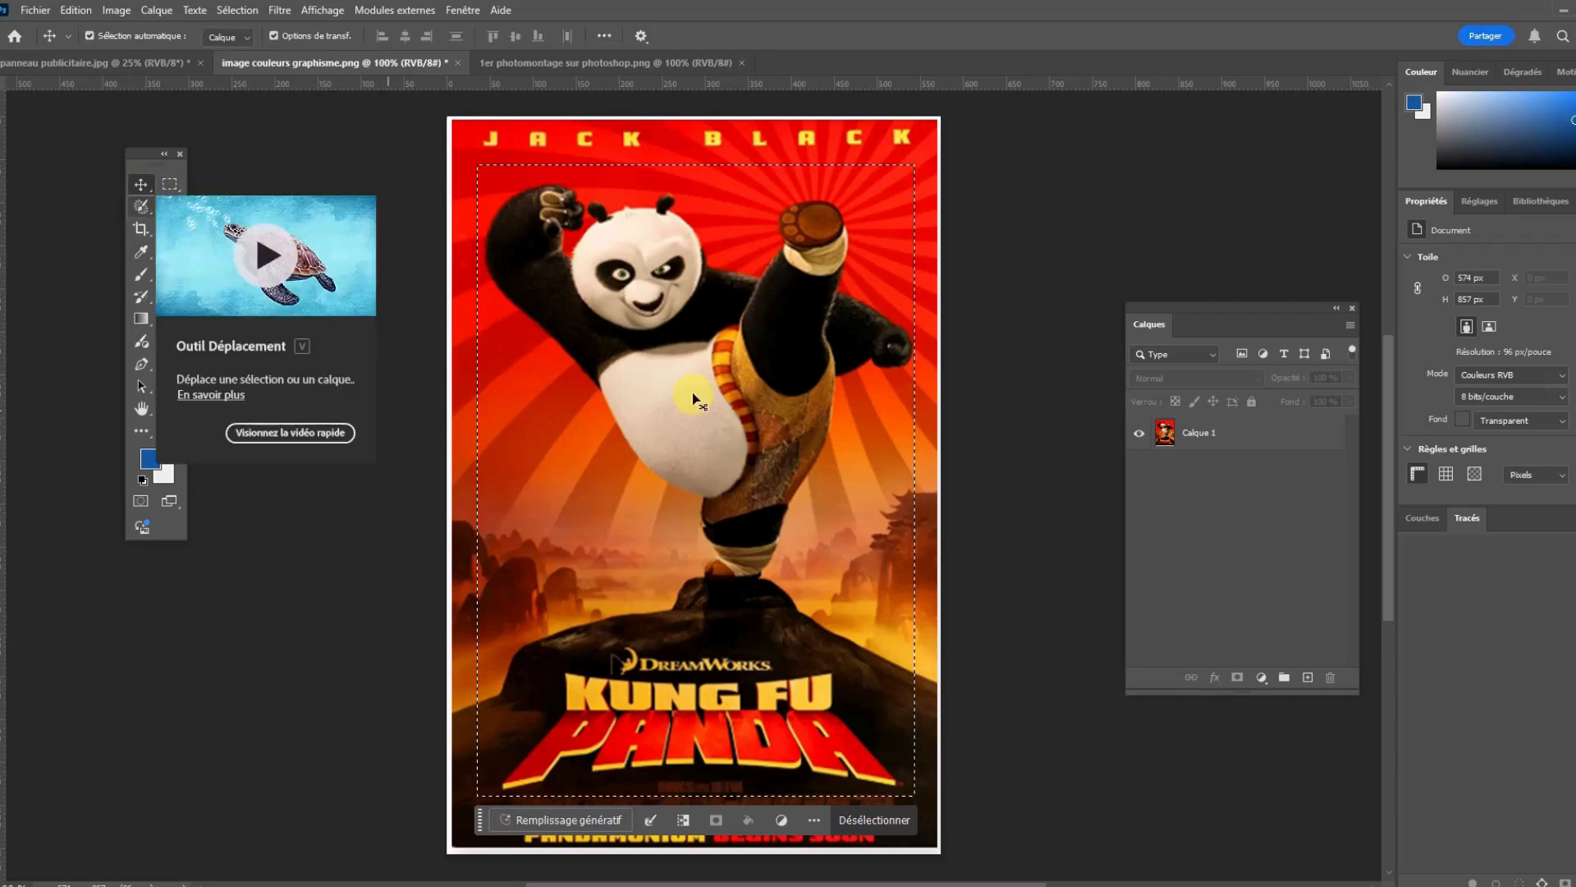
pyautogui.moveTo(686, 396)
pyautogui.mouseDown()
pyautogui.moveTo(613, 400)
pyautogui.moveTo(692, 417)
pyautogui.mouseUp()
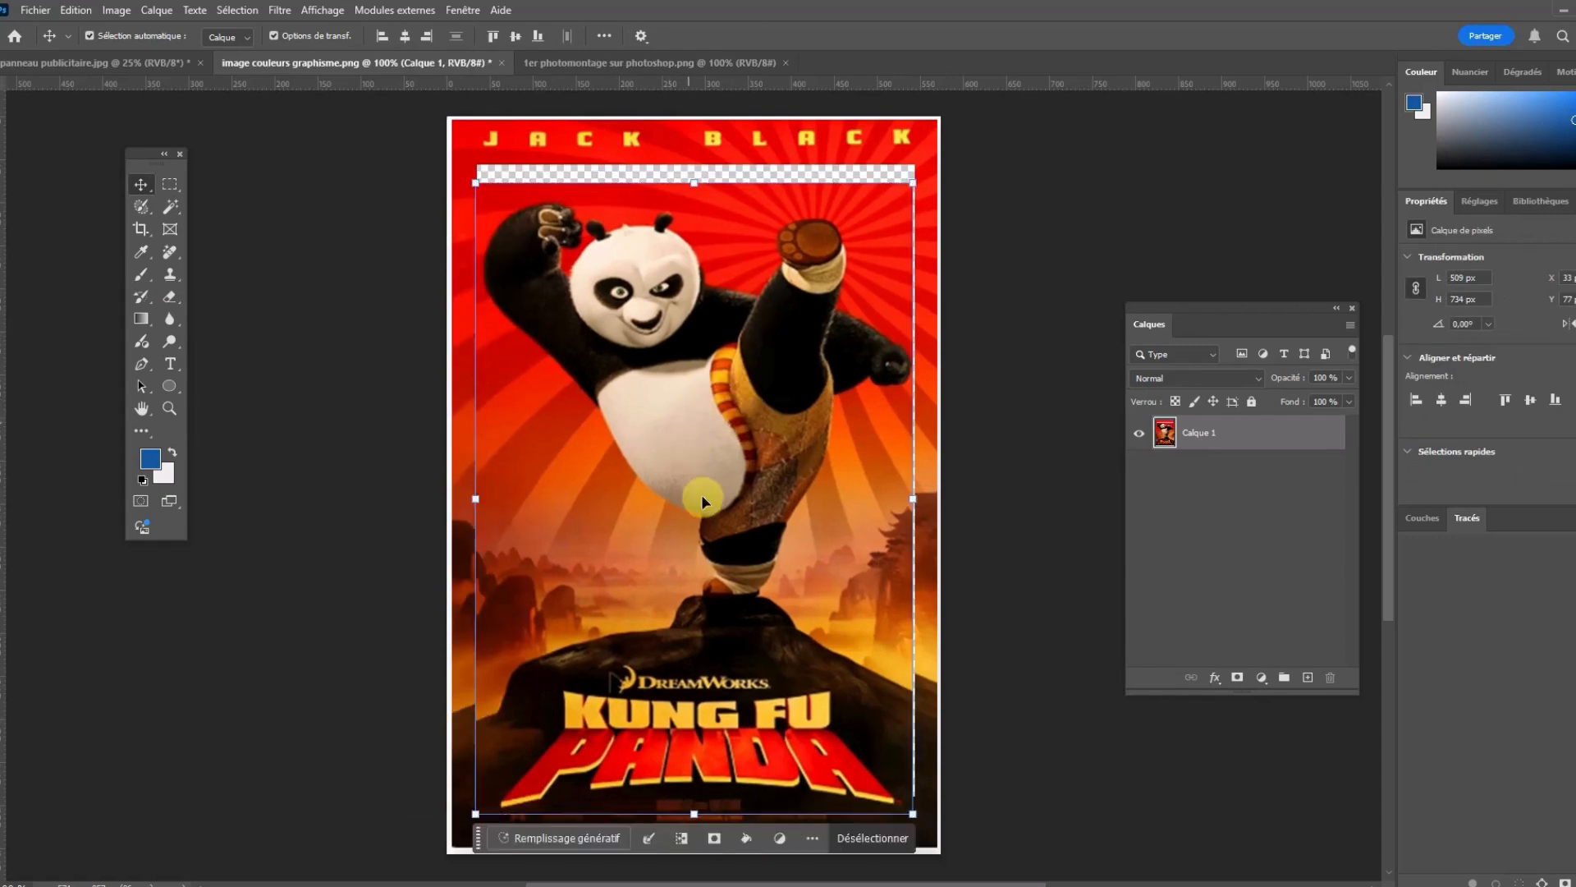
pyautogui.moveTo(701, 495); pyautogui.dragTo(808, 551)
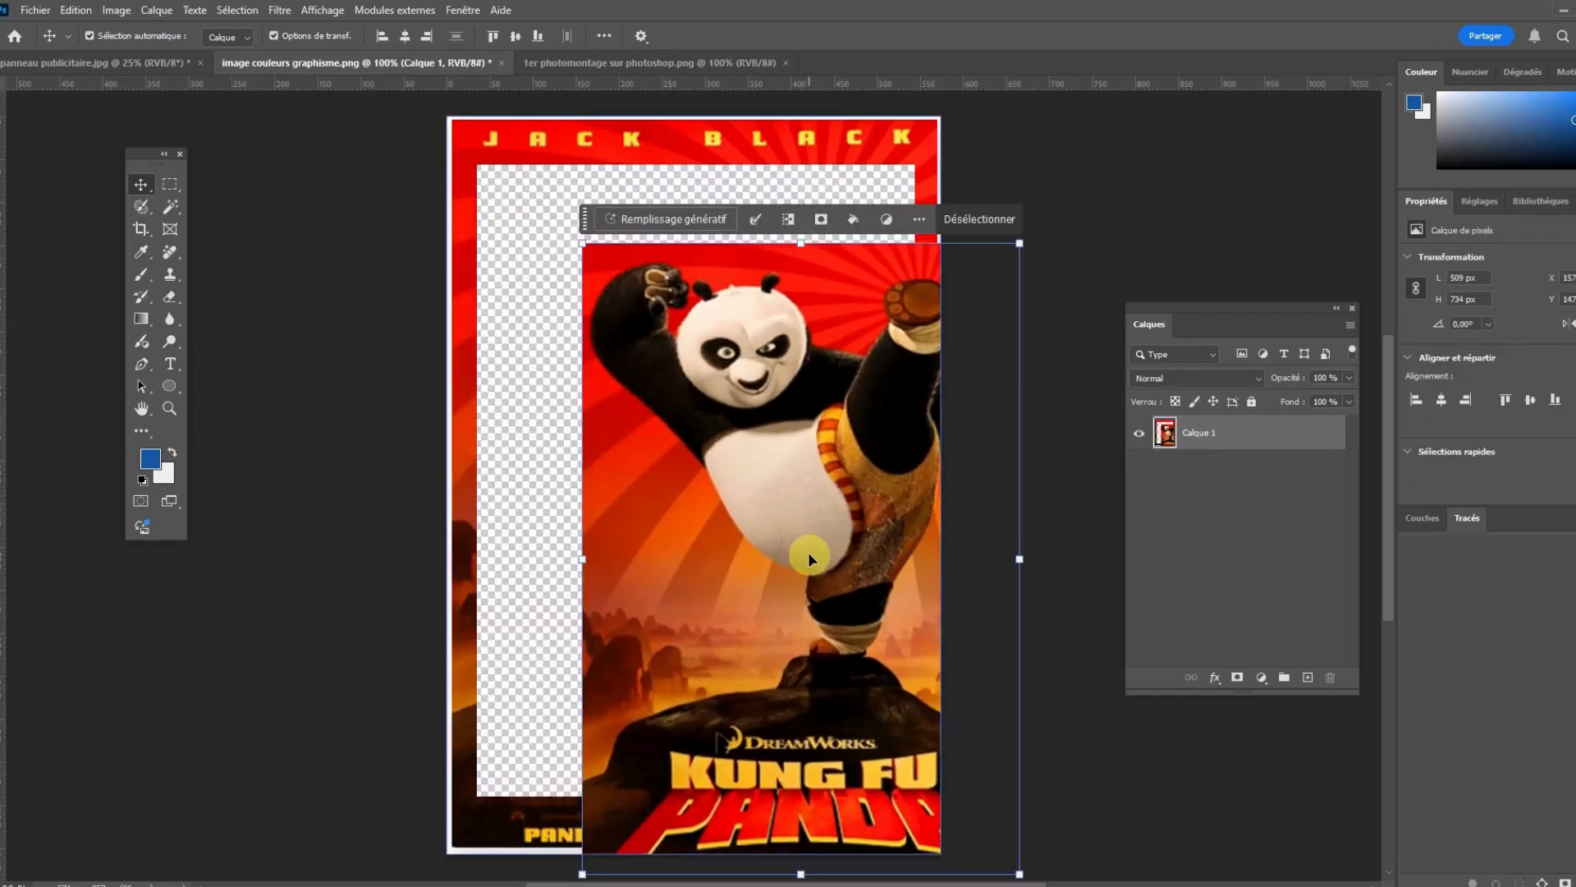
pyautogui.hotkey('ctrl', 'z')
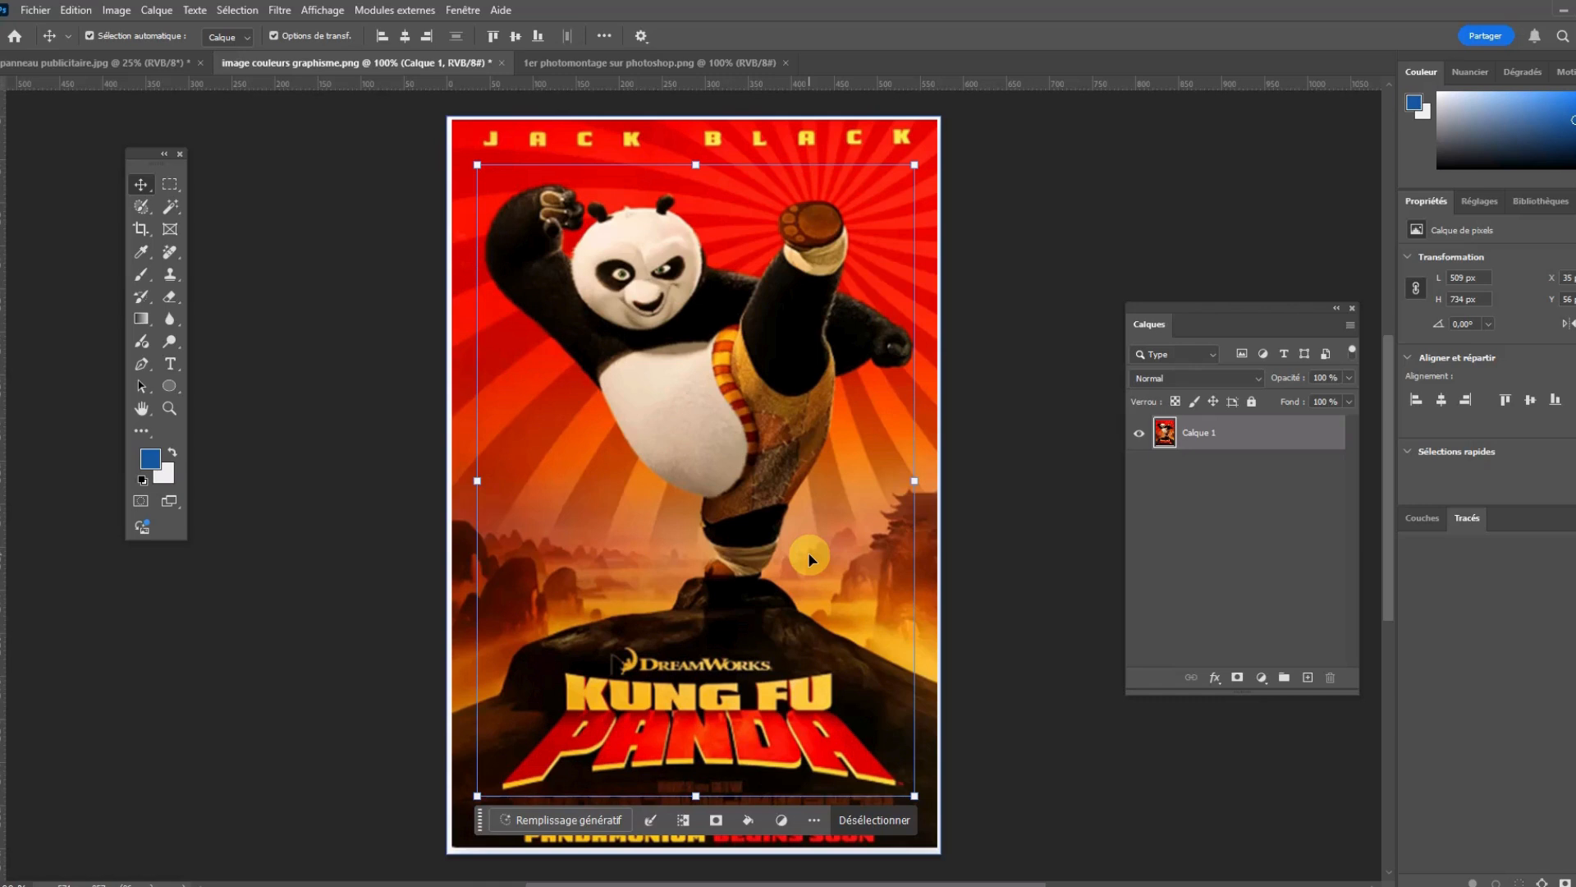
# Replace the selection with a rectangle about 395 × 288 px over the panda's head and raised arm, and move the contextual bar off the poster.
pyautogui.click(162, 190)
pyautogui.click(346, 191)
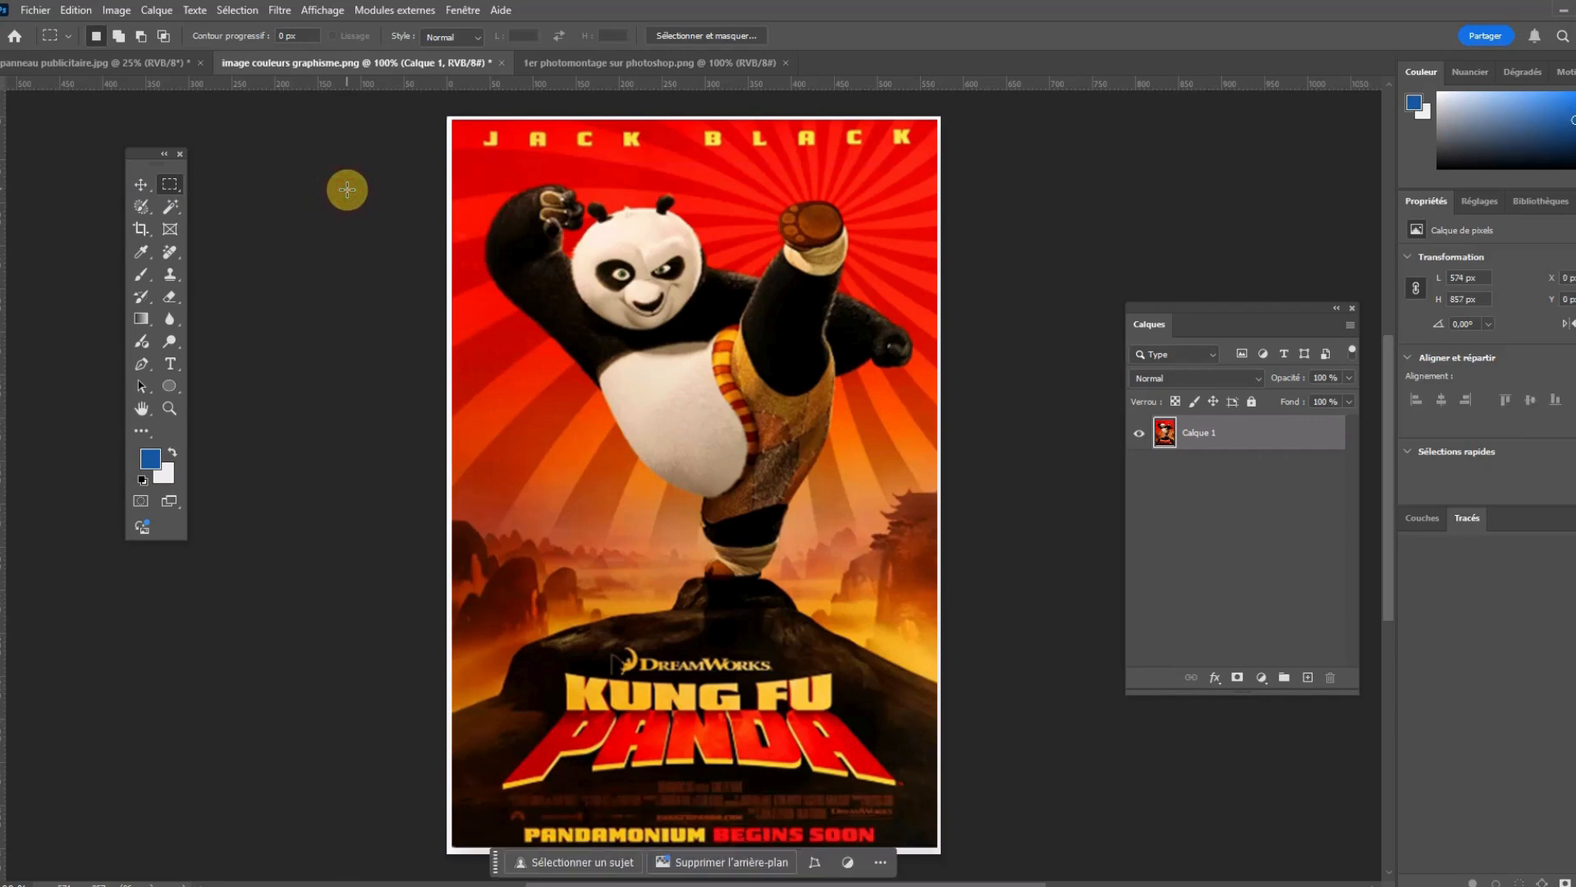
pyautogui.moveTo(473, 162); pyautogui.dragTo(810, 406)
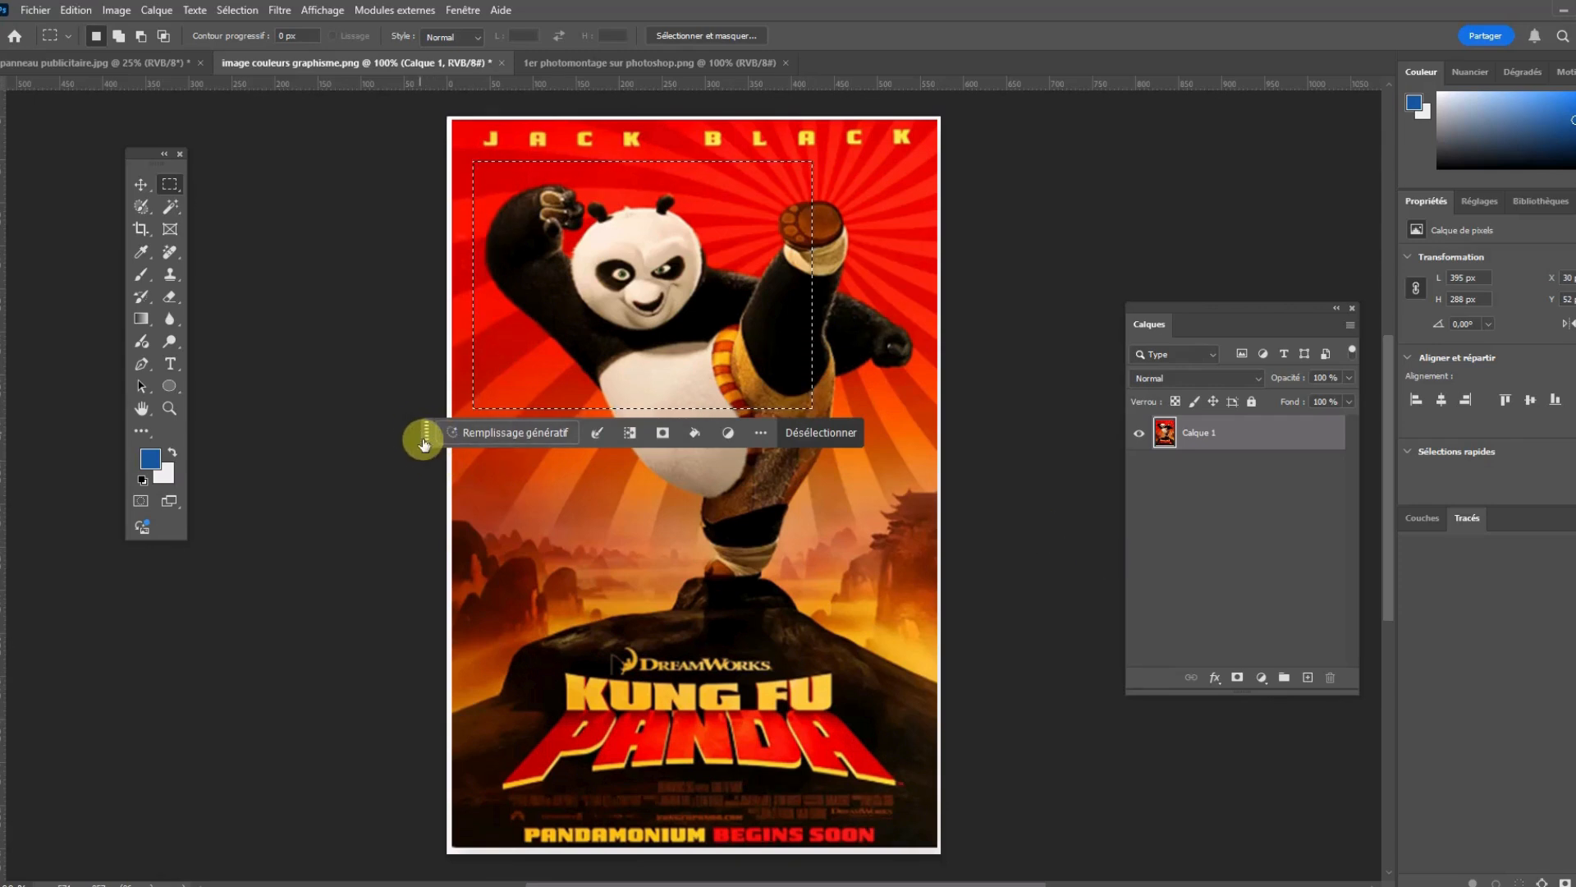
pyautogui.moveTo(425, 435); pyautogui.dragTo(1088, 245)
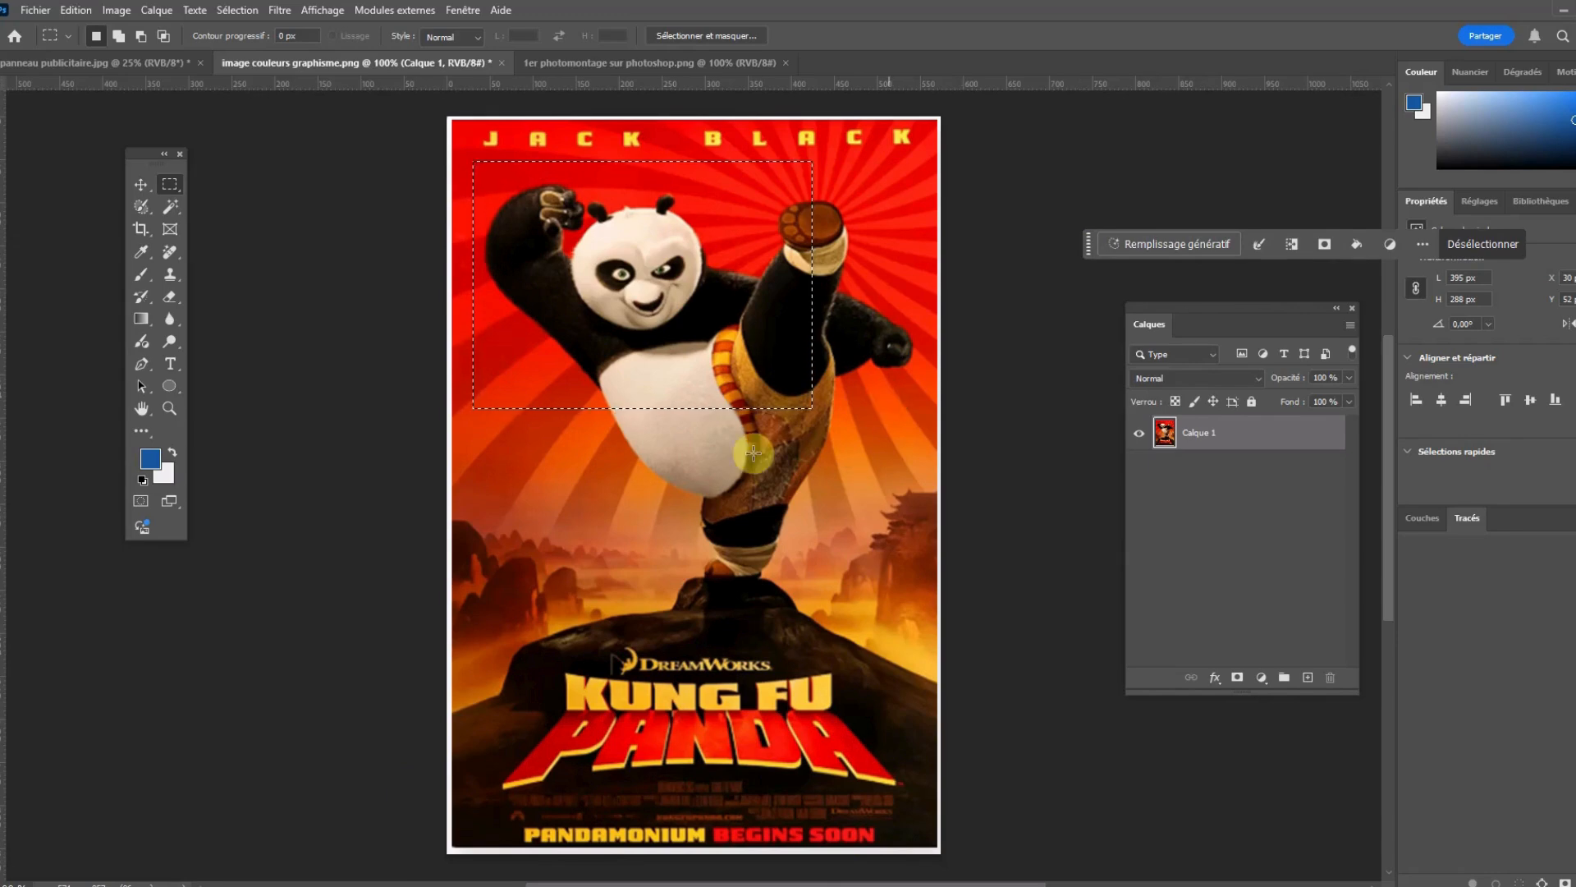
# Add two rectangles to the selection so it spans about 514 × 736 px of the poster, down past the film title.
pyautogui.click(118, 36)
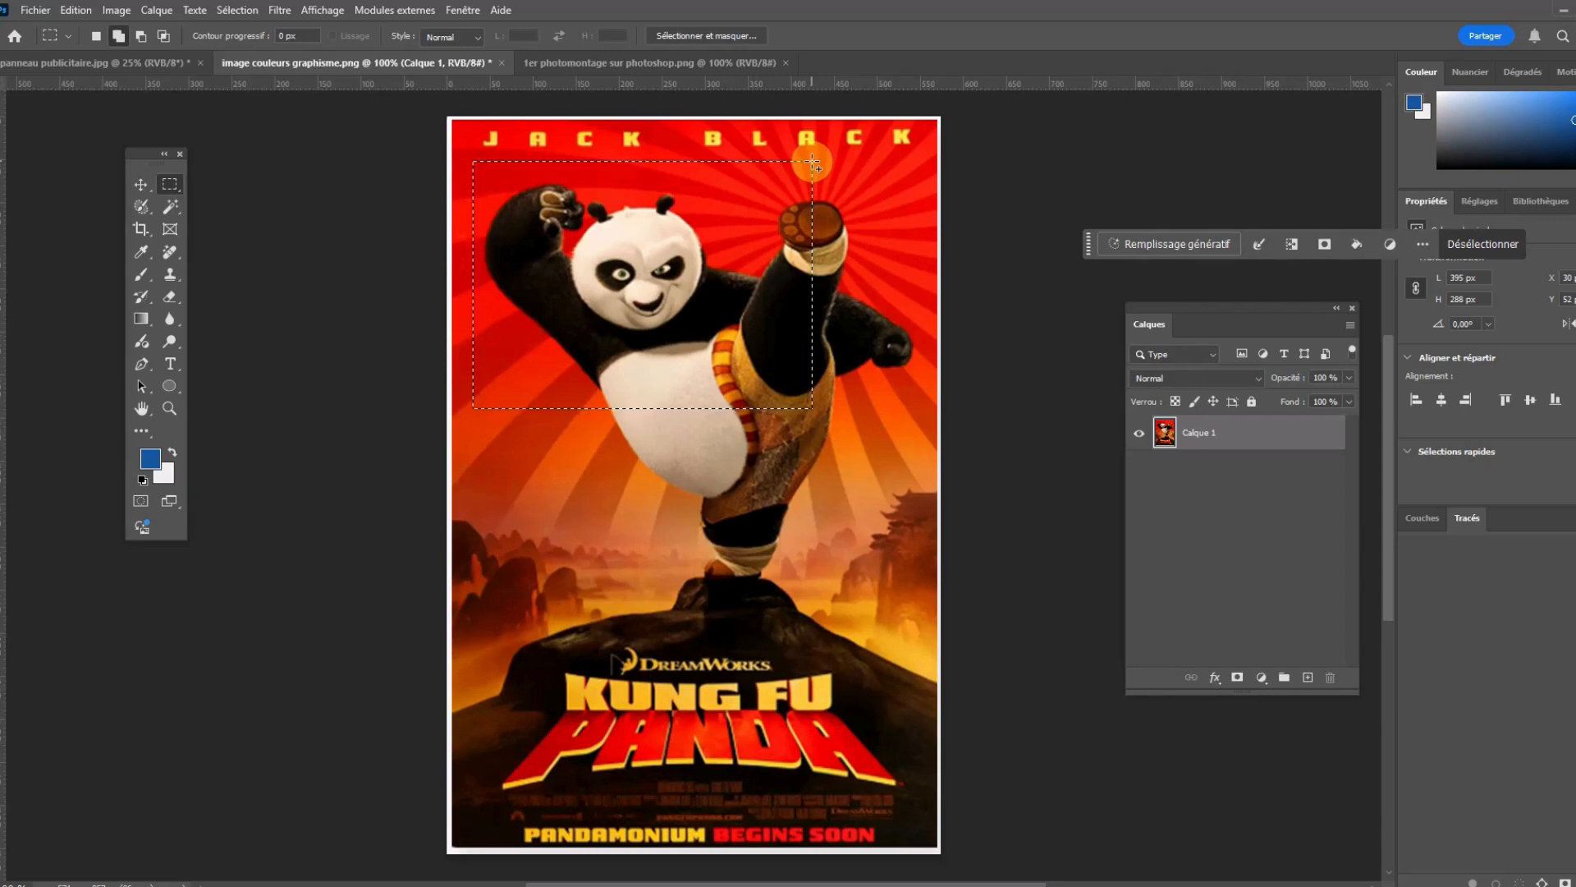
pyautogui.moveTo(813, 163); pyautogui.dragTo(914, 795)
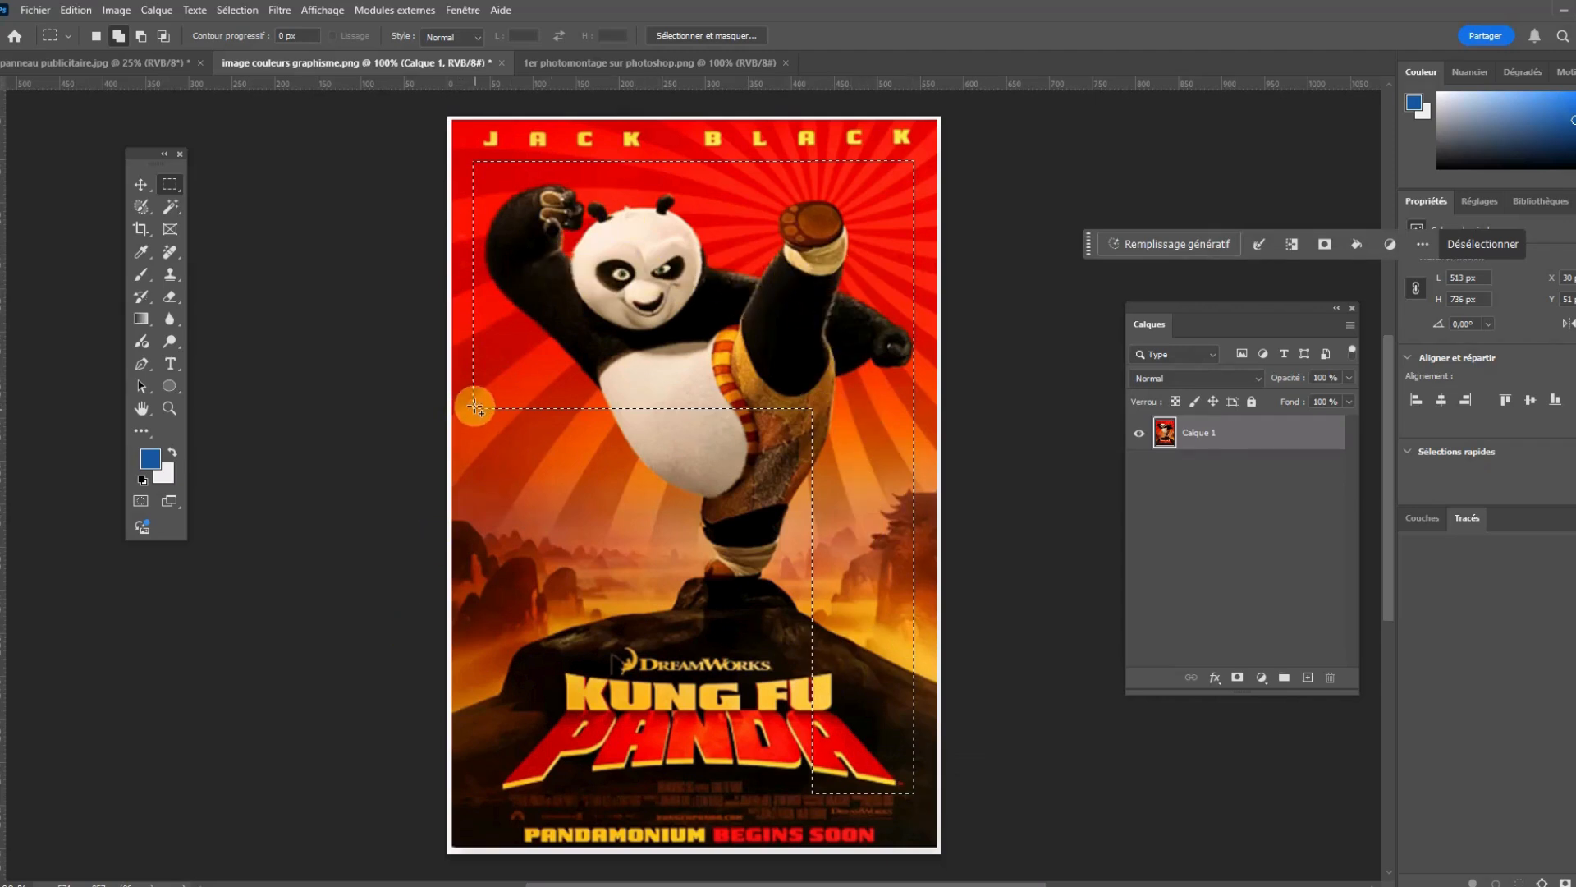
pyautogui.moveTo(475, 407); pyautogui.dragTo(858, 795)
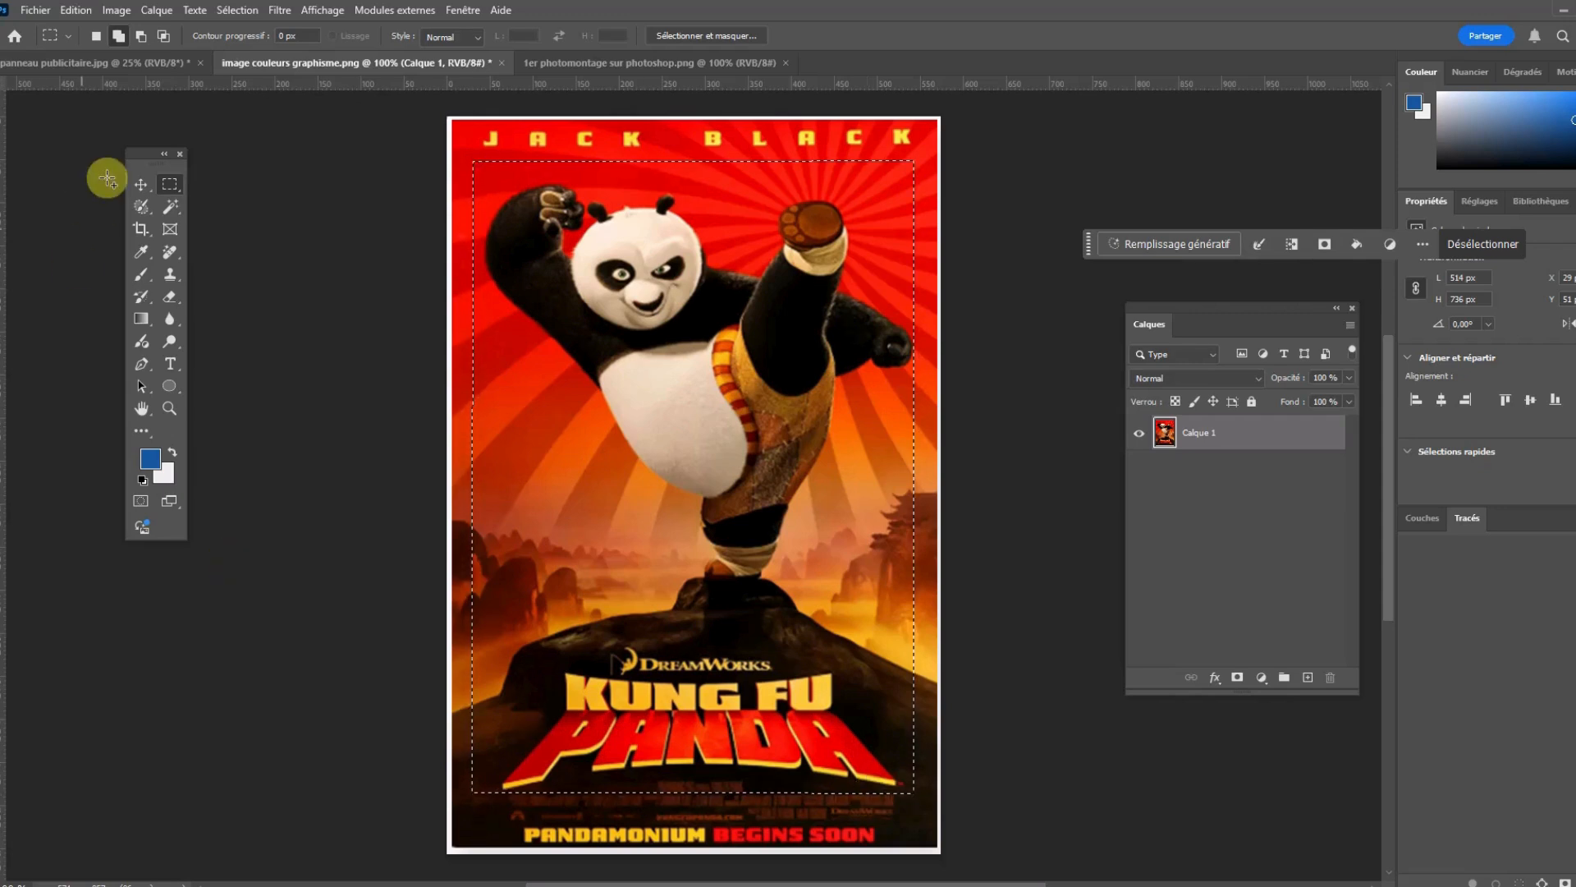
# Try subtracting a rectangle from the middle of the selection and moving the remaining frame, and undo both.
pyautogui.click(150, 38)
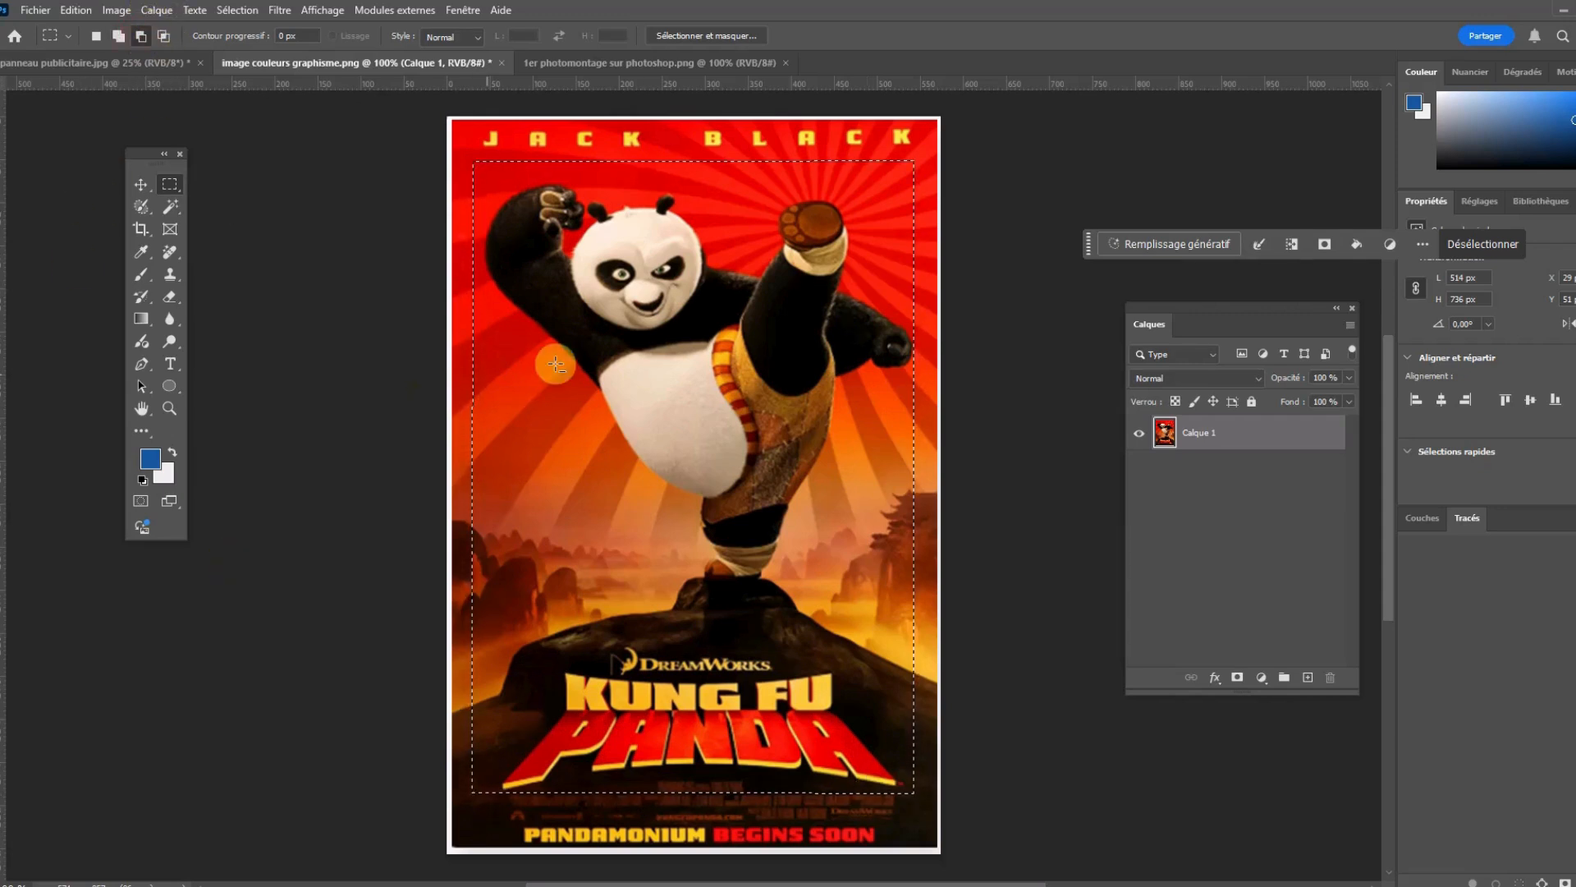
pyautogui.moveTo(551, 363); pyautogui.dragTo(859, 609)
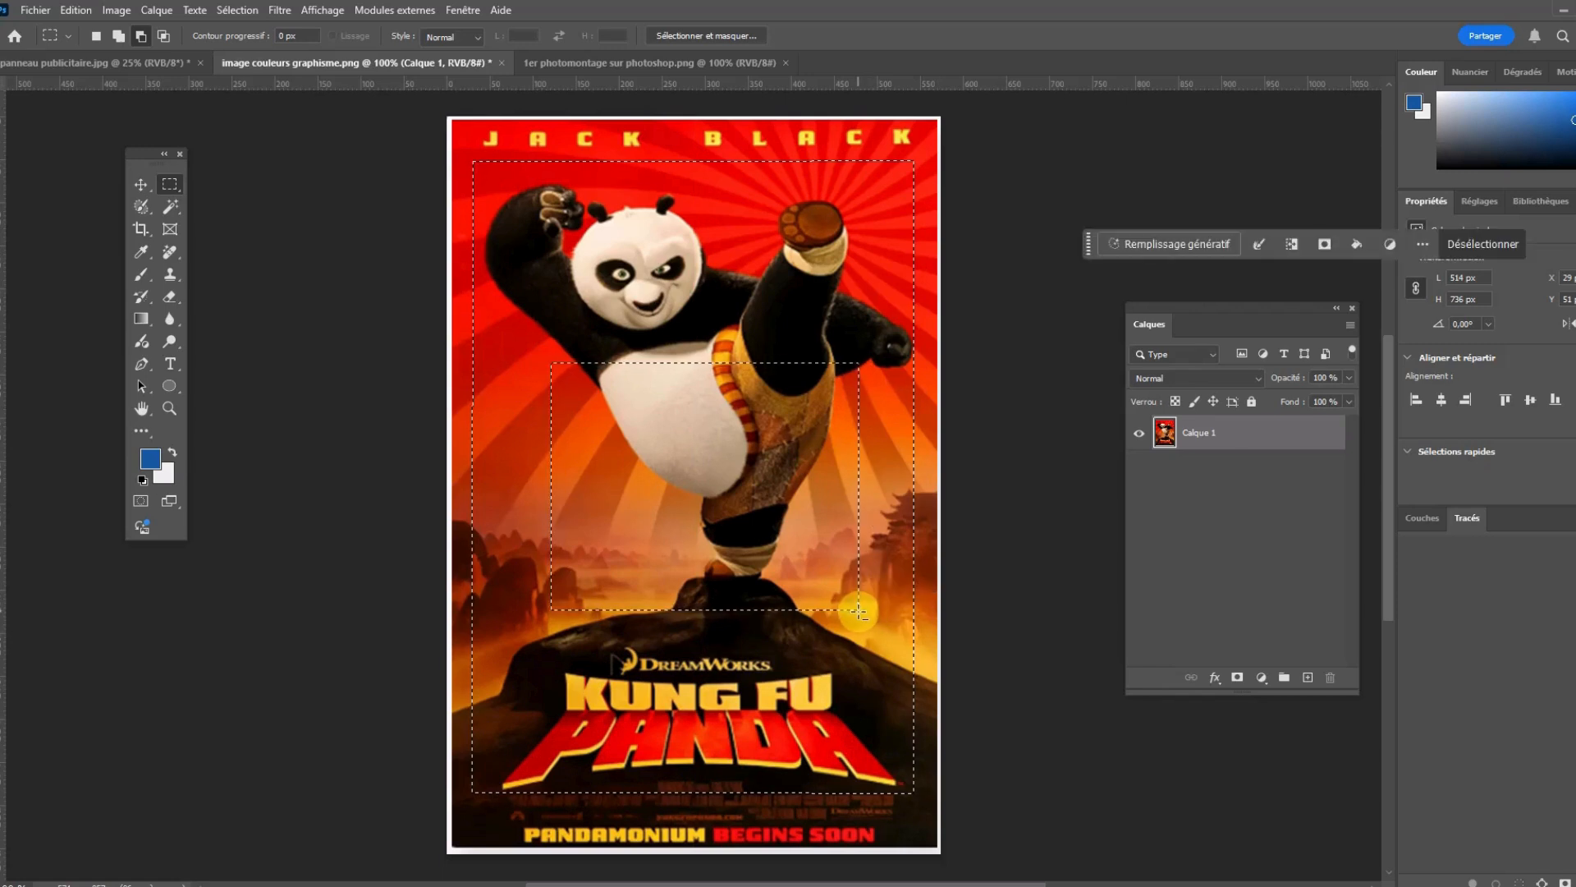
pyautogui.click(140, 184)
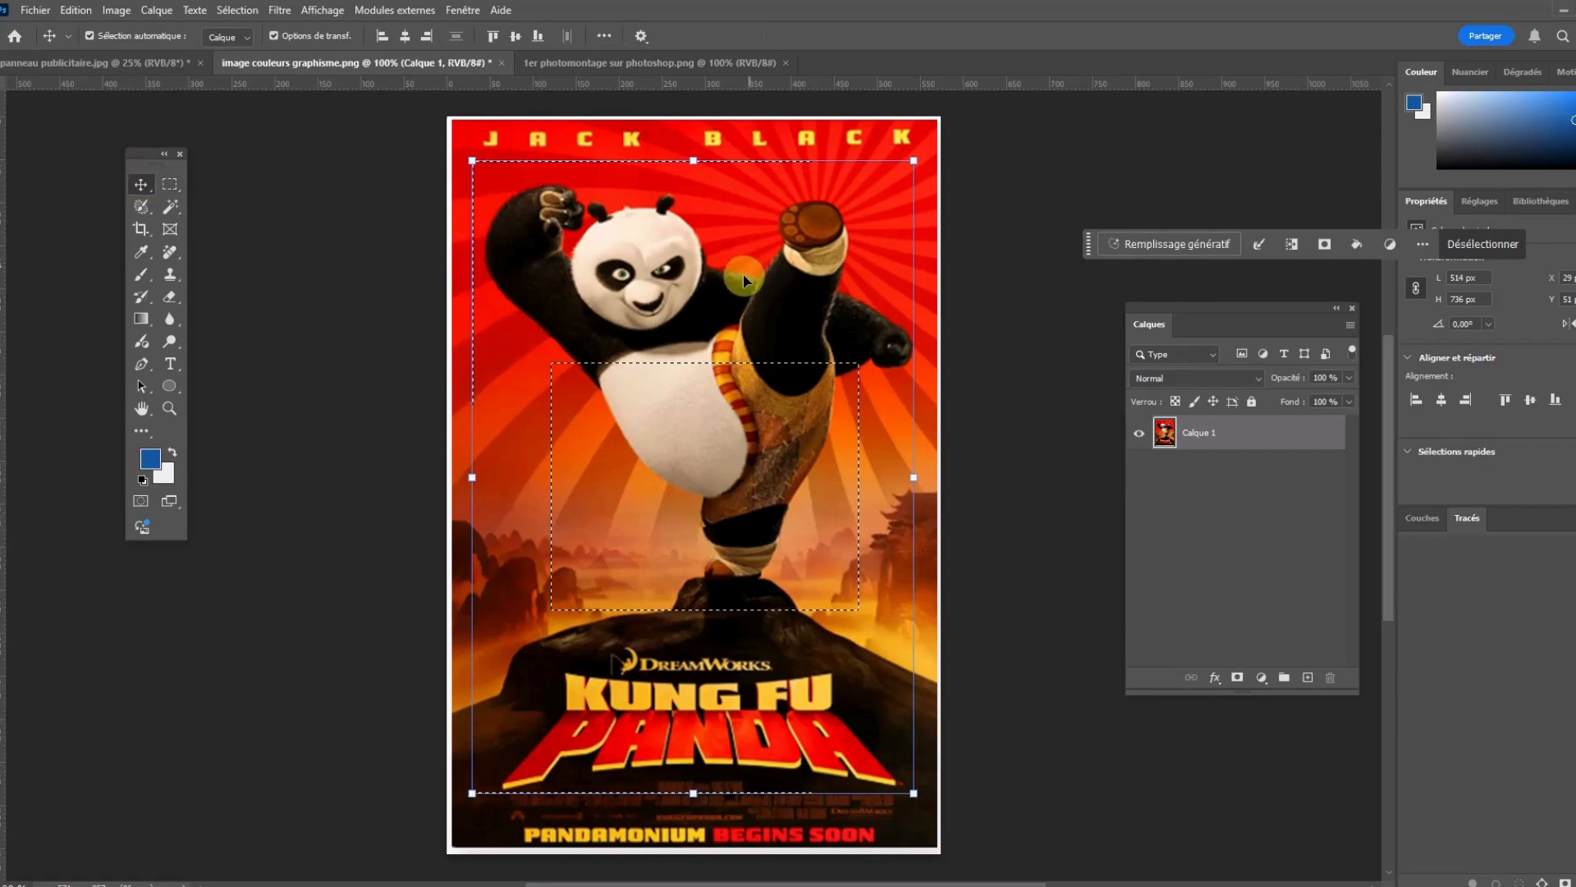
pyautogui.moveTo(691, 256); pyautogui.dragTo(737, 281)
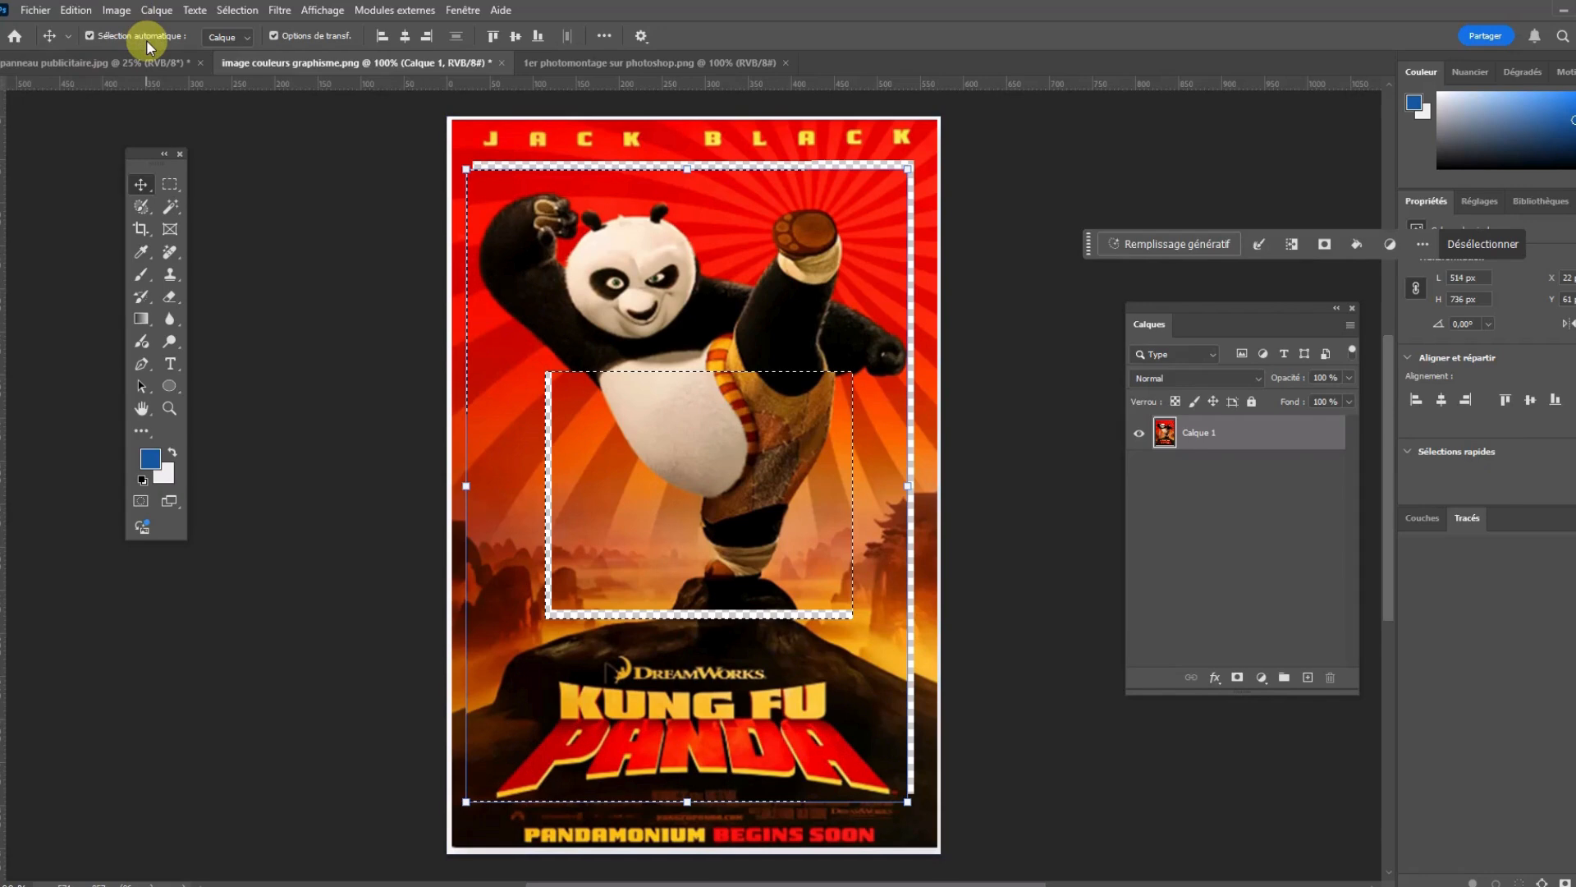
pyautogui.hotkey('ctrl', 'z')
pyautogui.hotkey('ctrl', 'z')
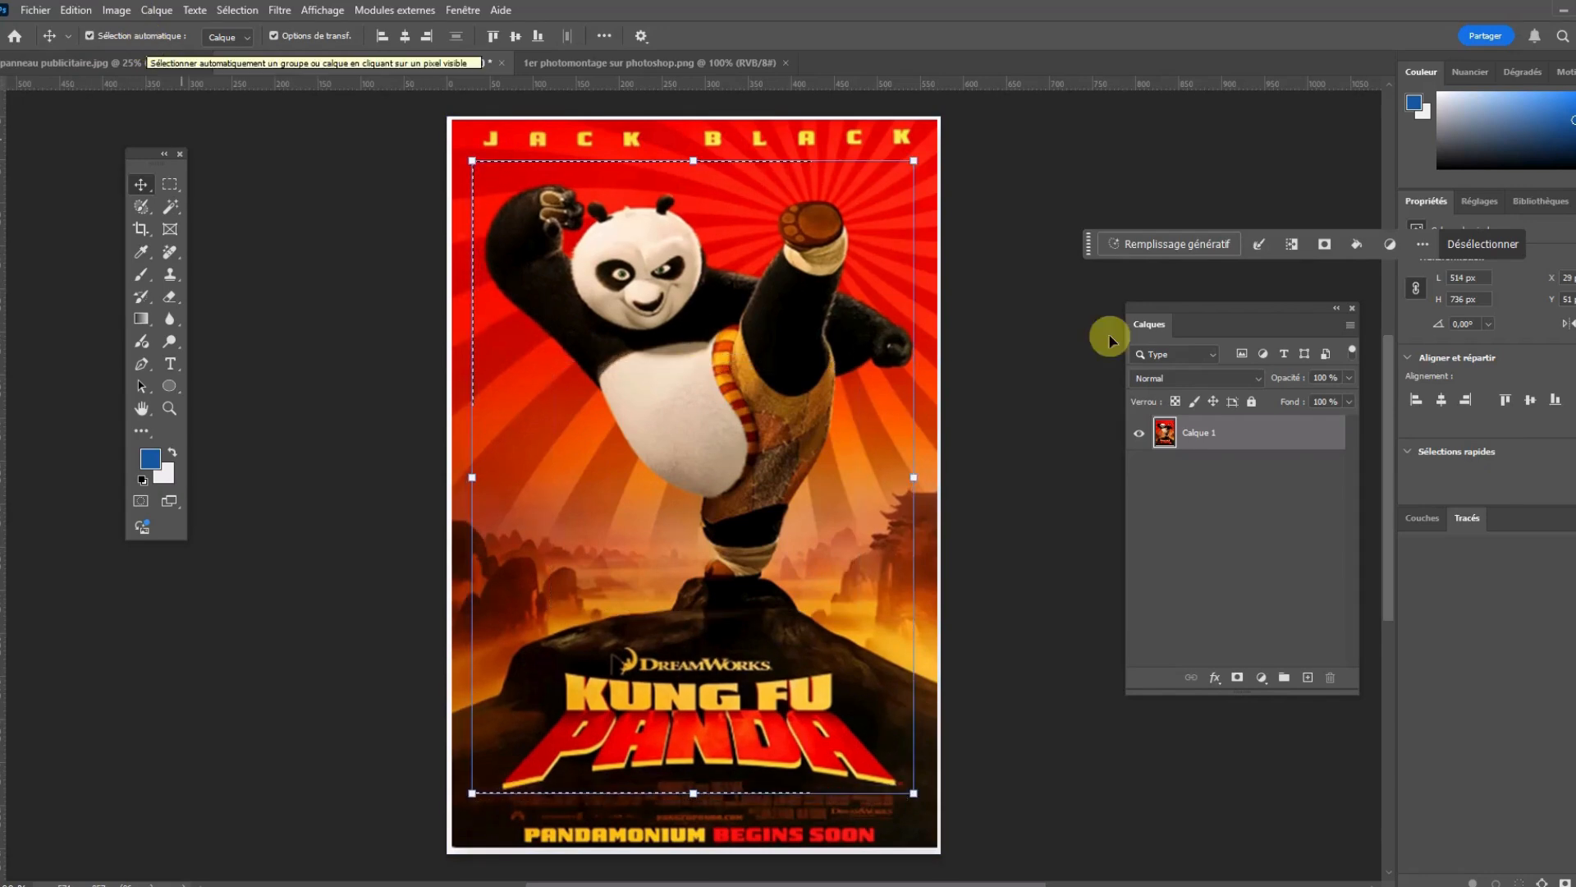
# Reactivate the Rectangular Marquee tool in subtract-from-selection mode, keeping the poster selection.
pyautogui.click(170, 194)
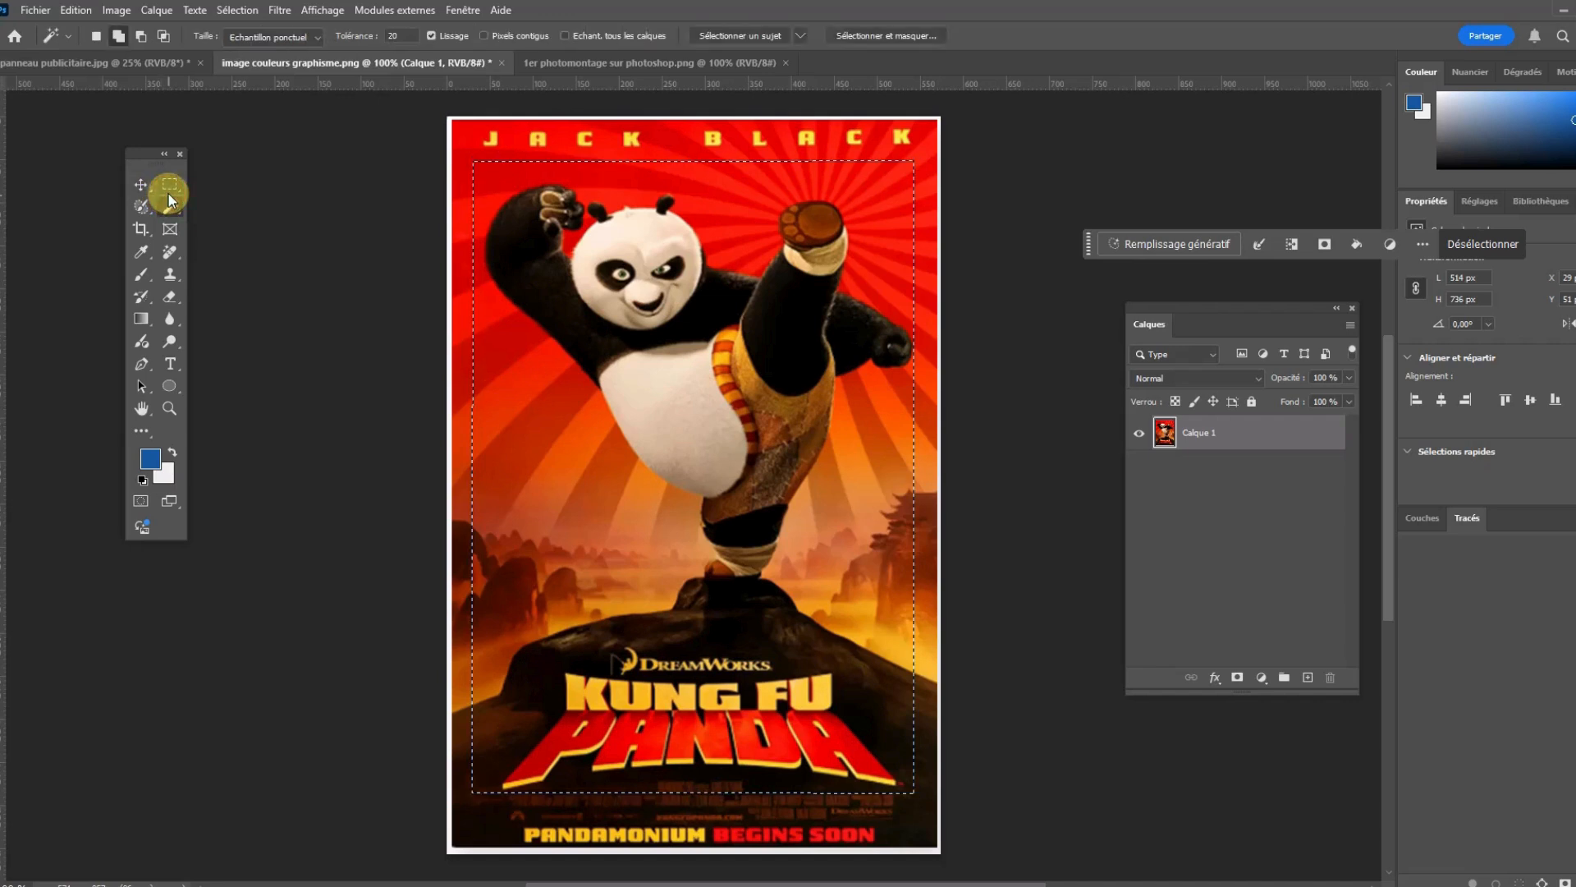
pyautogui.click(141, 36)
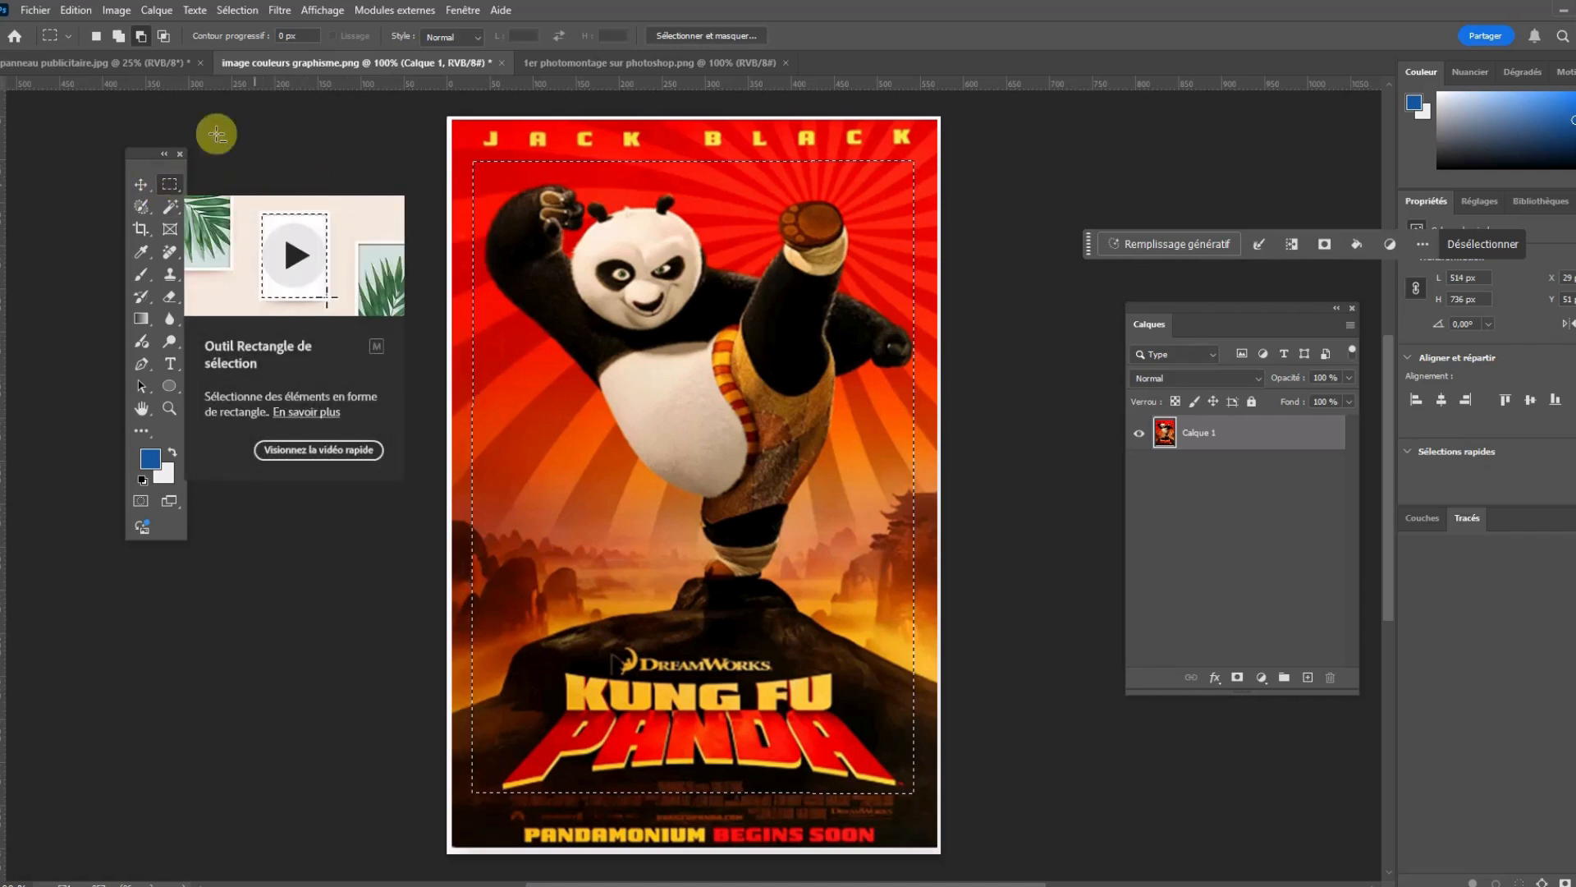
pyautogui.click(139, 182)
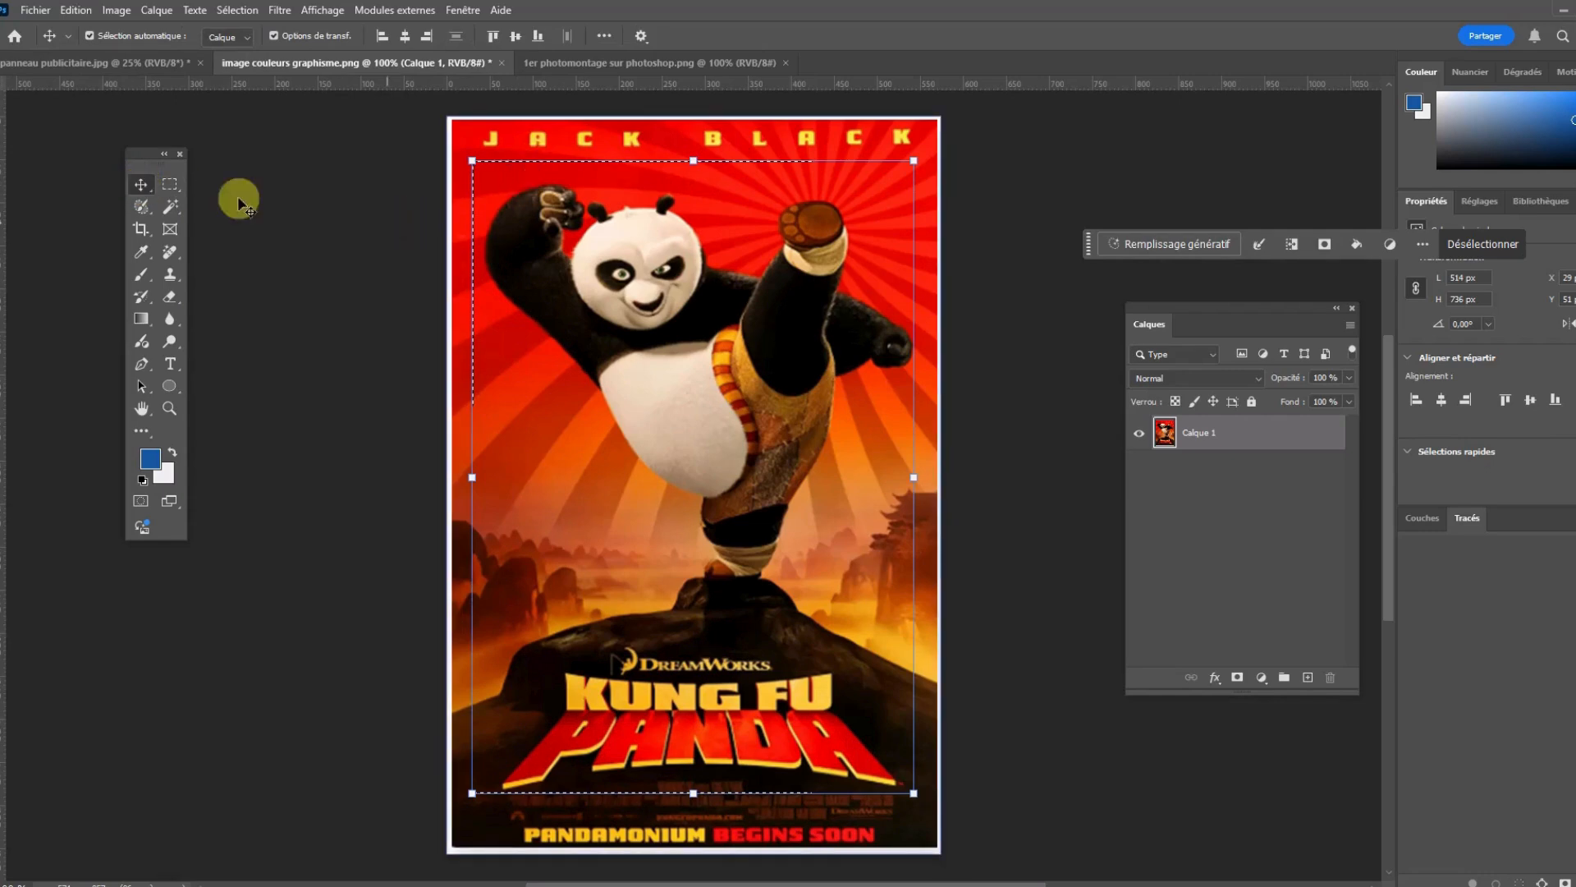
pyautogui.click(170, 185)
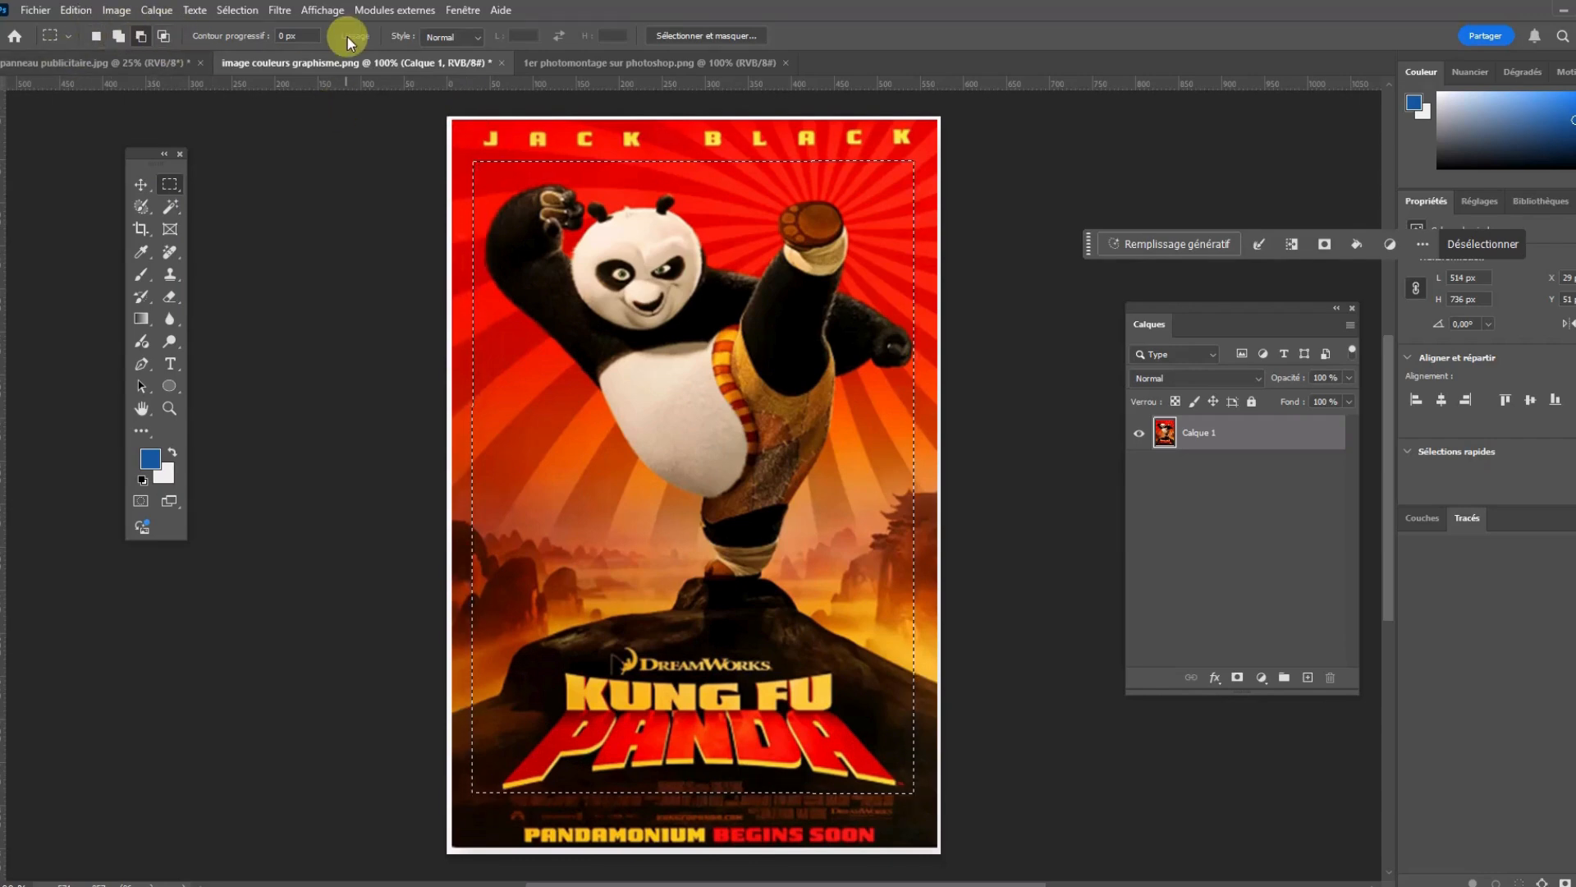
# Add a rectangle over the poster's first letters, subtract one beside the raised foot, and add more rectangles around that notch.
pyautogui.click(119, 36)
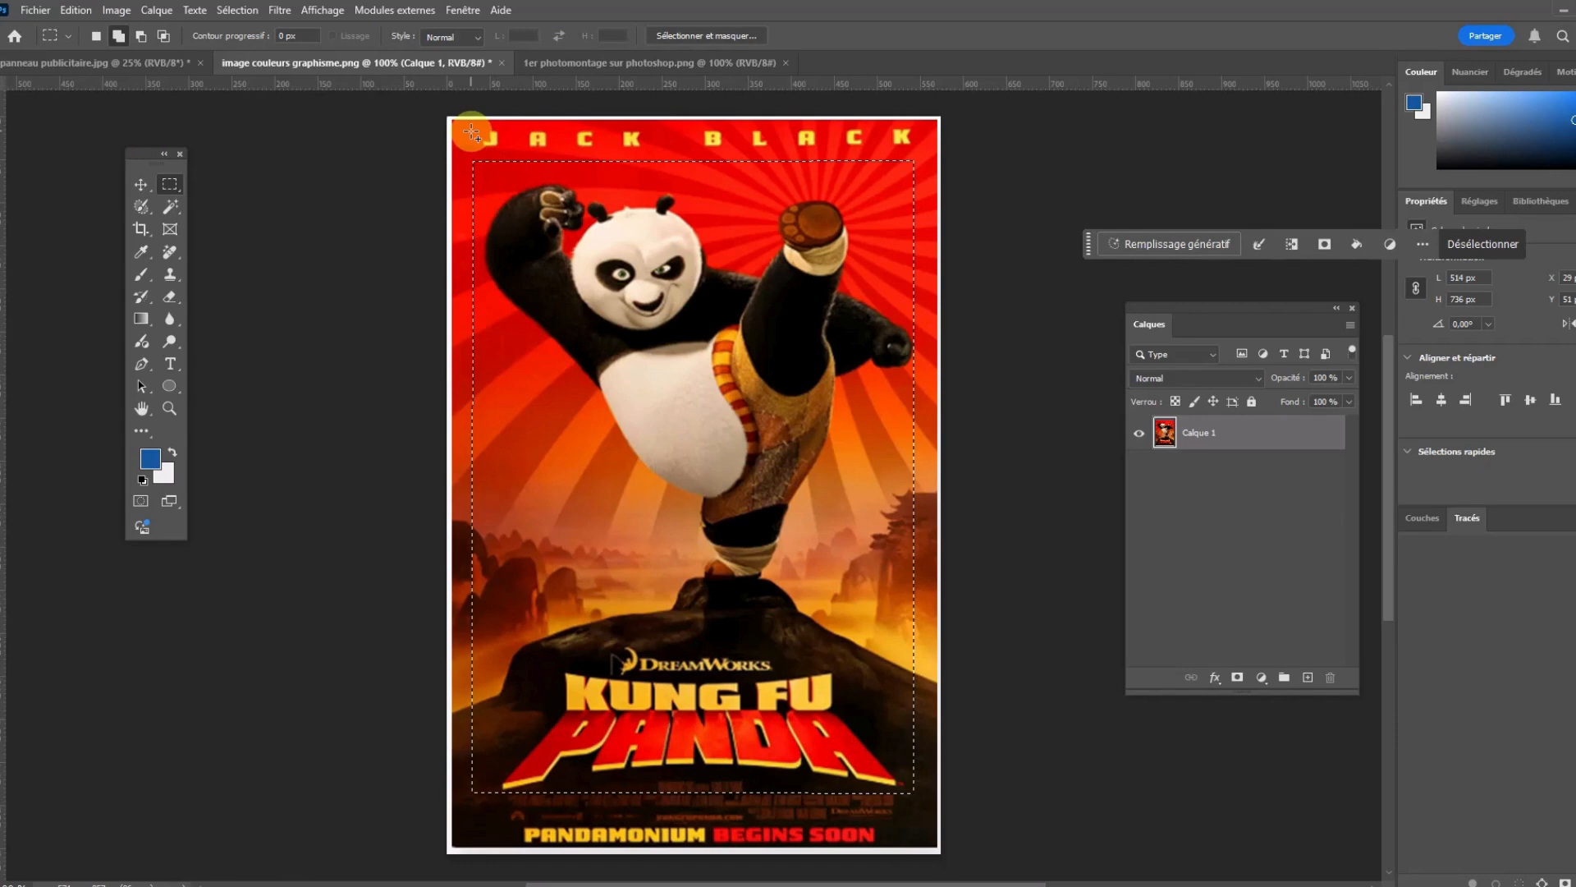
pyautogui.moveTo(472, 132); pyautogui.dragTo(592, 214)
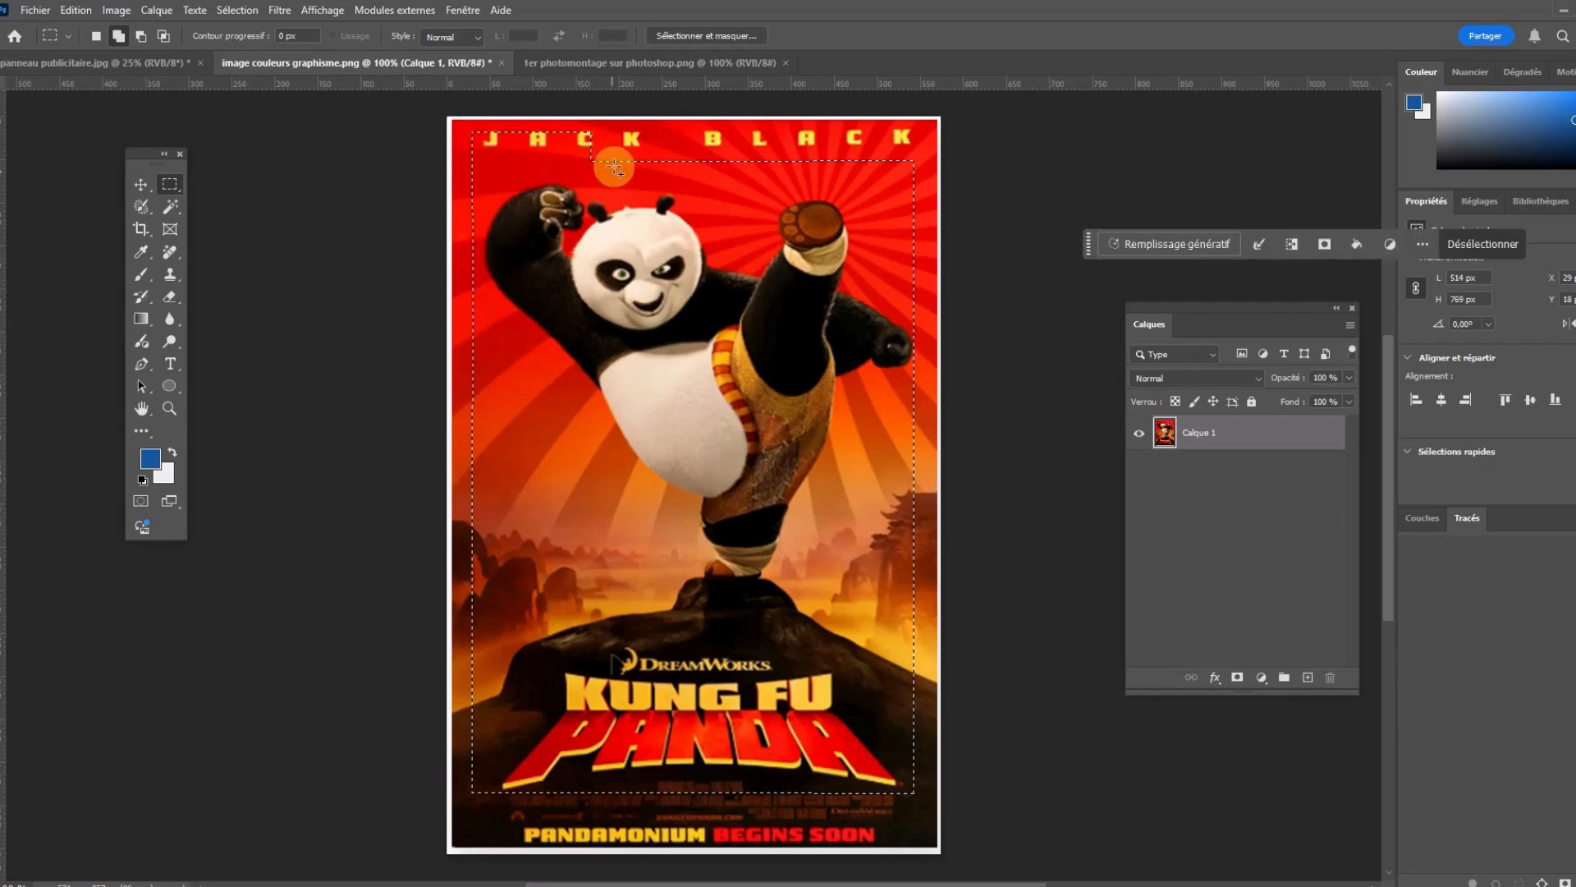
pyautogui.press('alt')
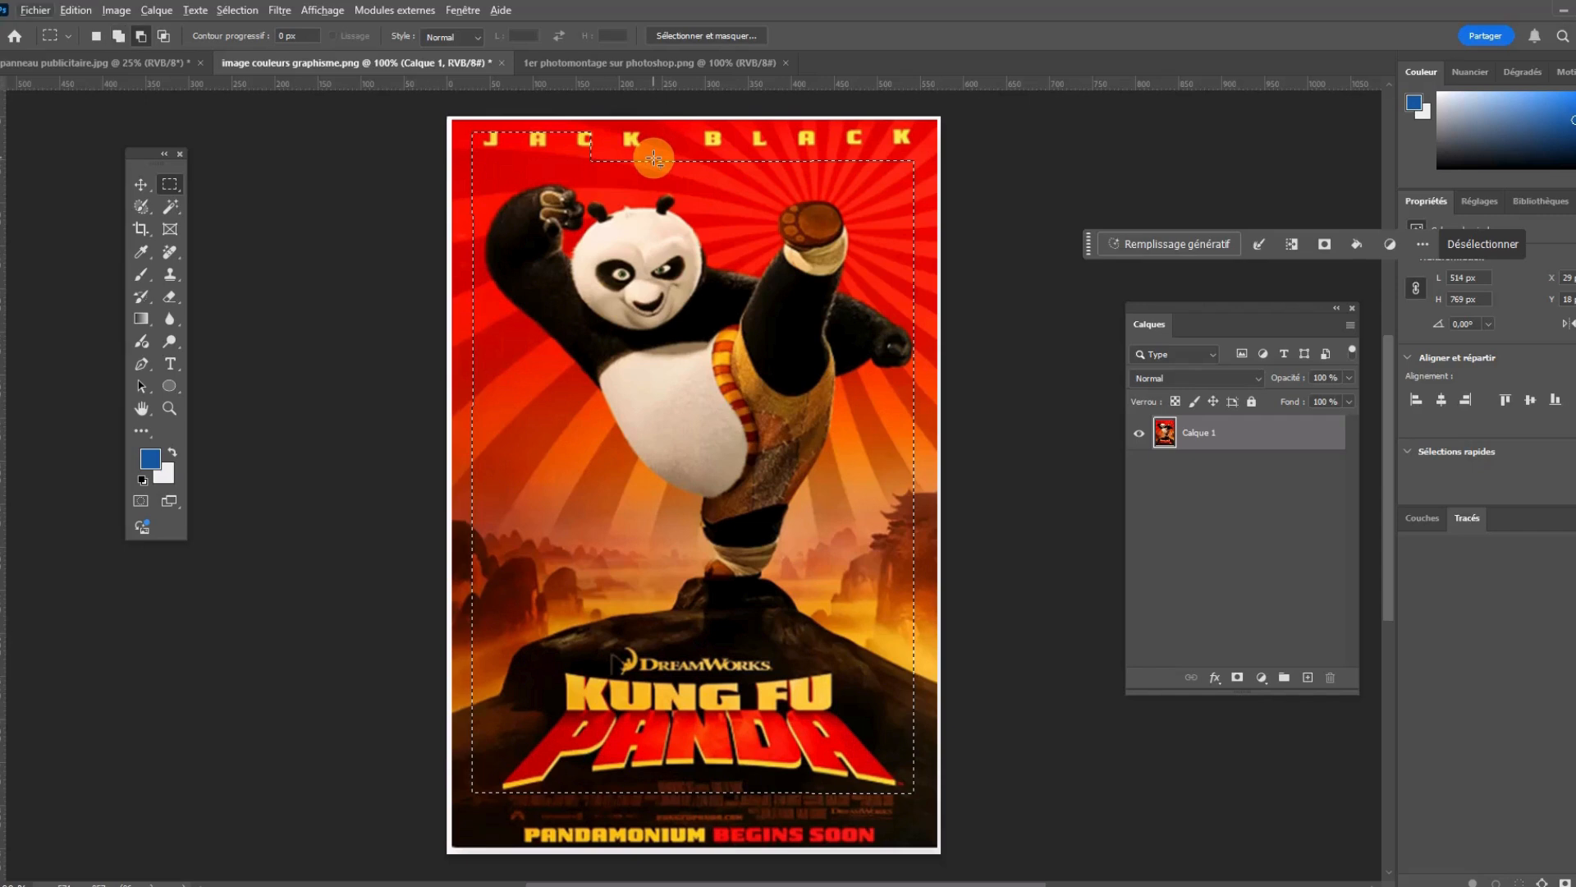
pyautogui.click(117, 36)
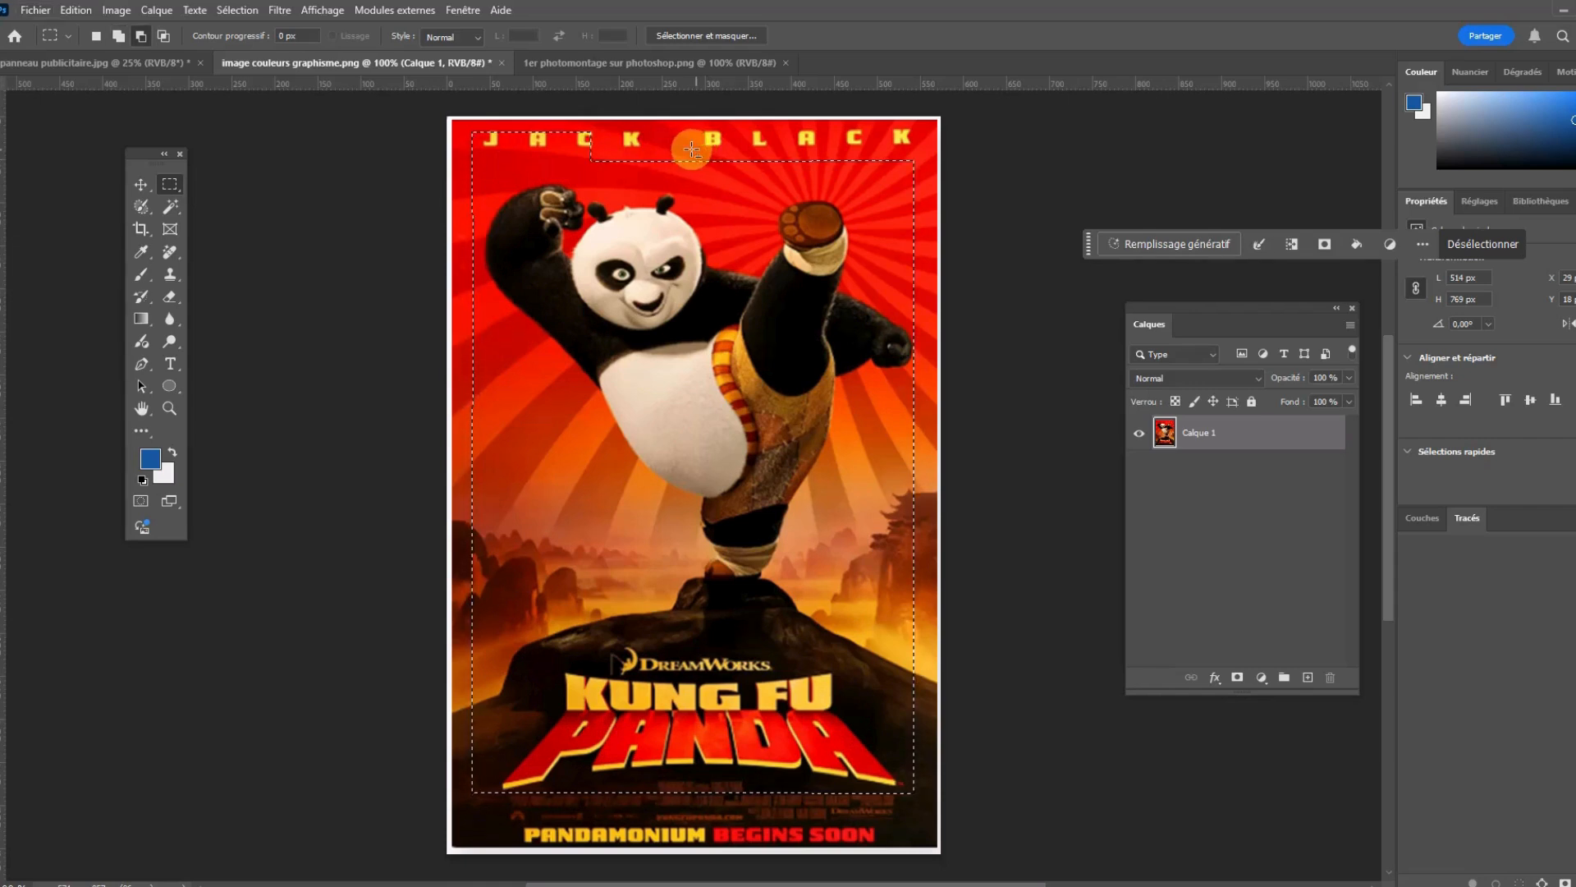
pyautogui.moveTo(694, 149); pyautogui.dragTo(819, 271)
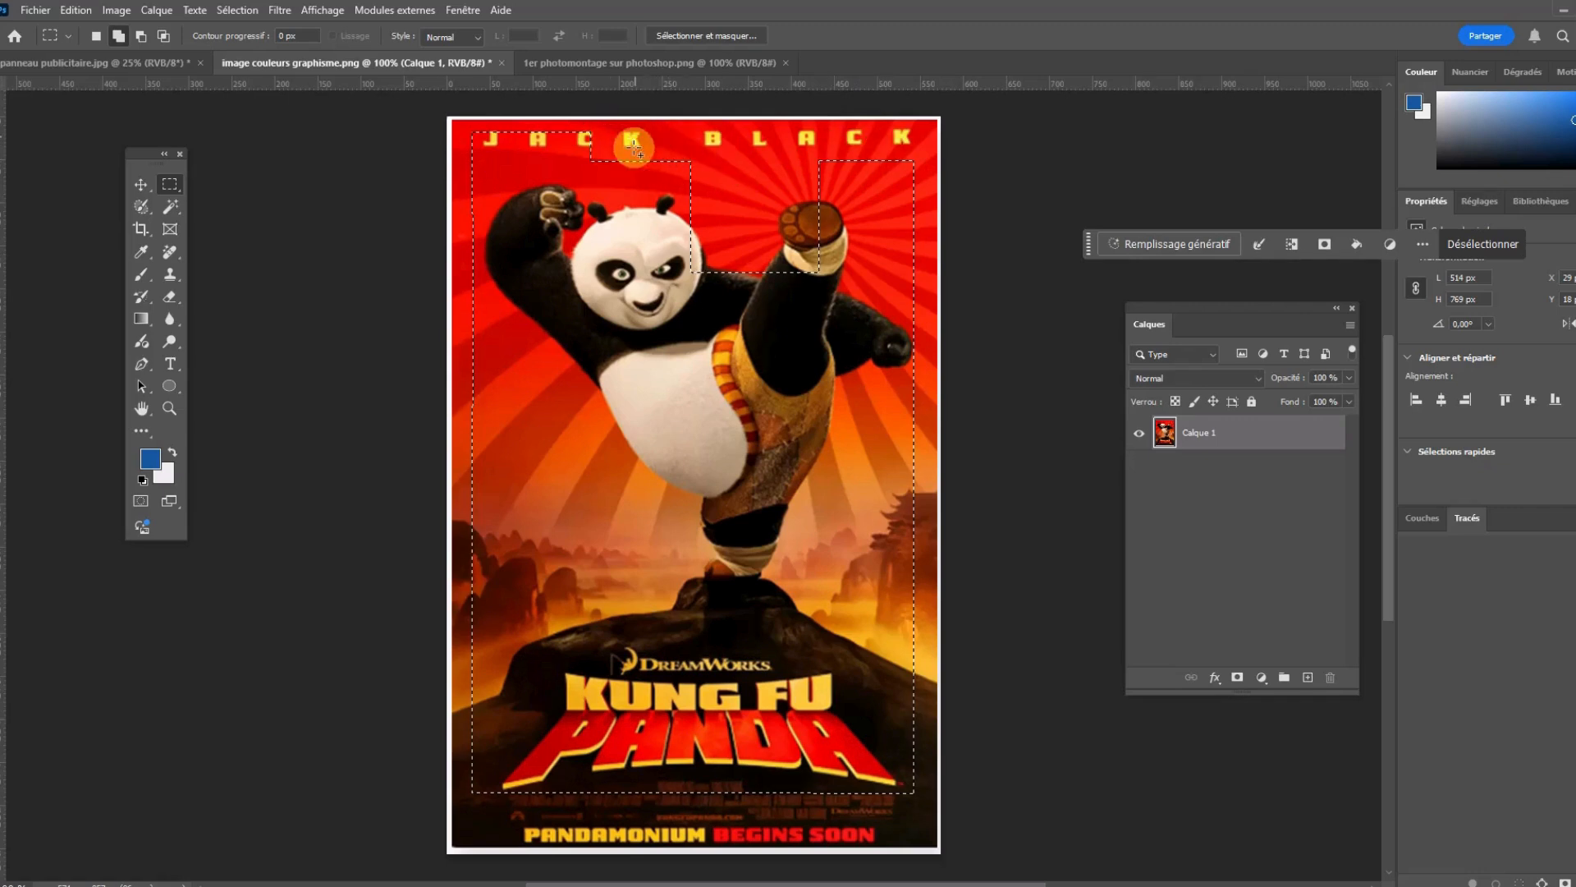
pyautogui.moveTo(685, 180); pyautogui.dragTo(809, 361)
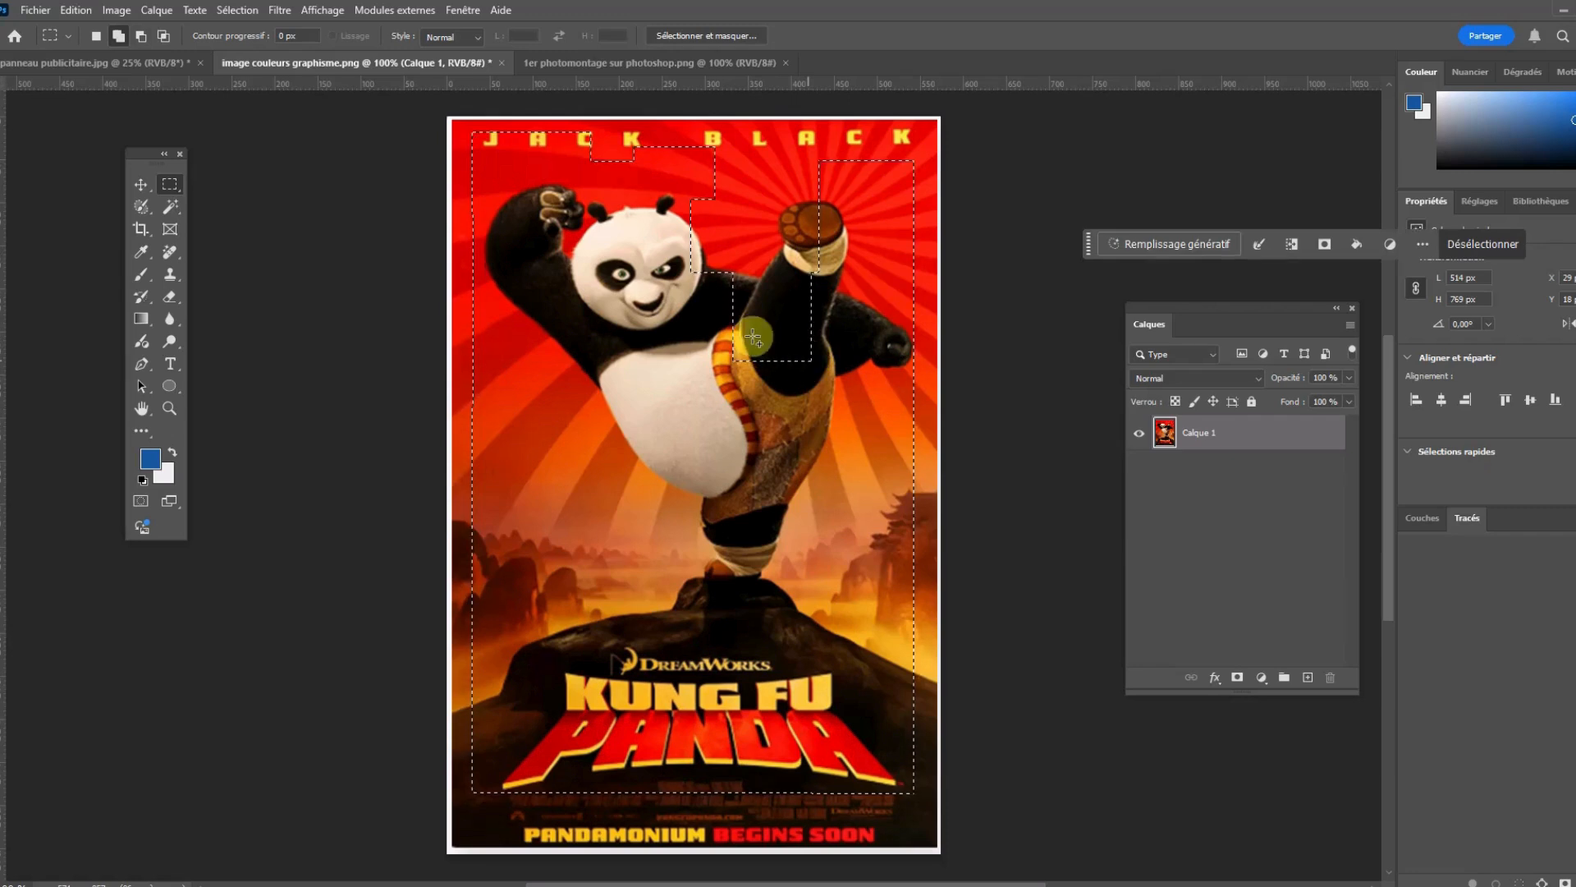
pyautogui.moveTo(599, 136)
pyautogui.mouseDown()
pyautogui.moveTo(618, 170)
pyautogui.moveTo(784, 272)
pyautogui.moveTo(766, 261)
pyautogui.mouseUp()
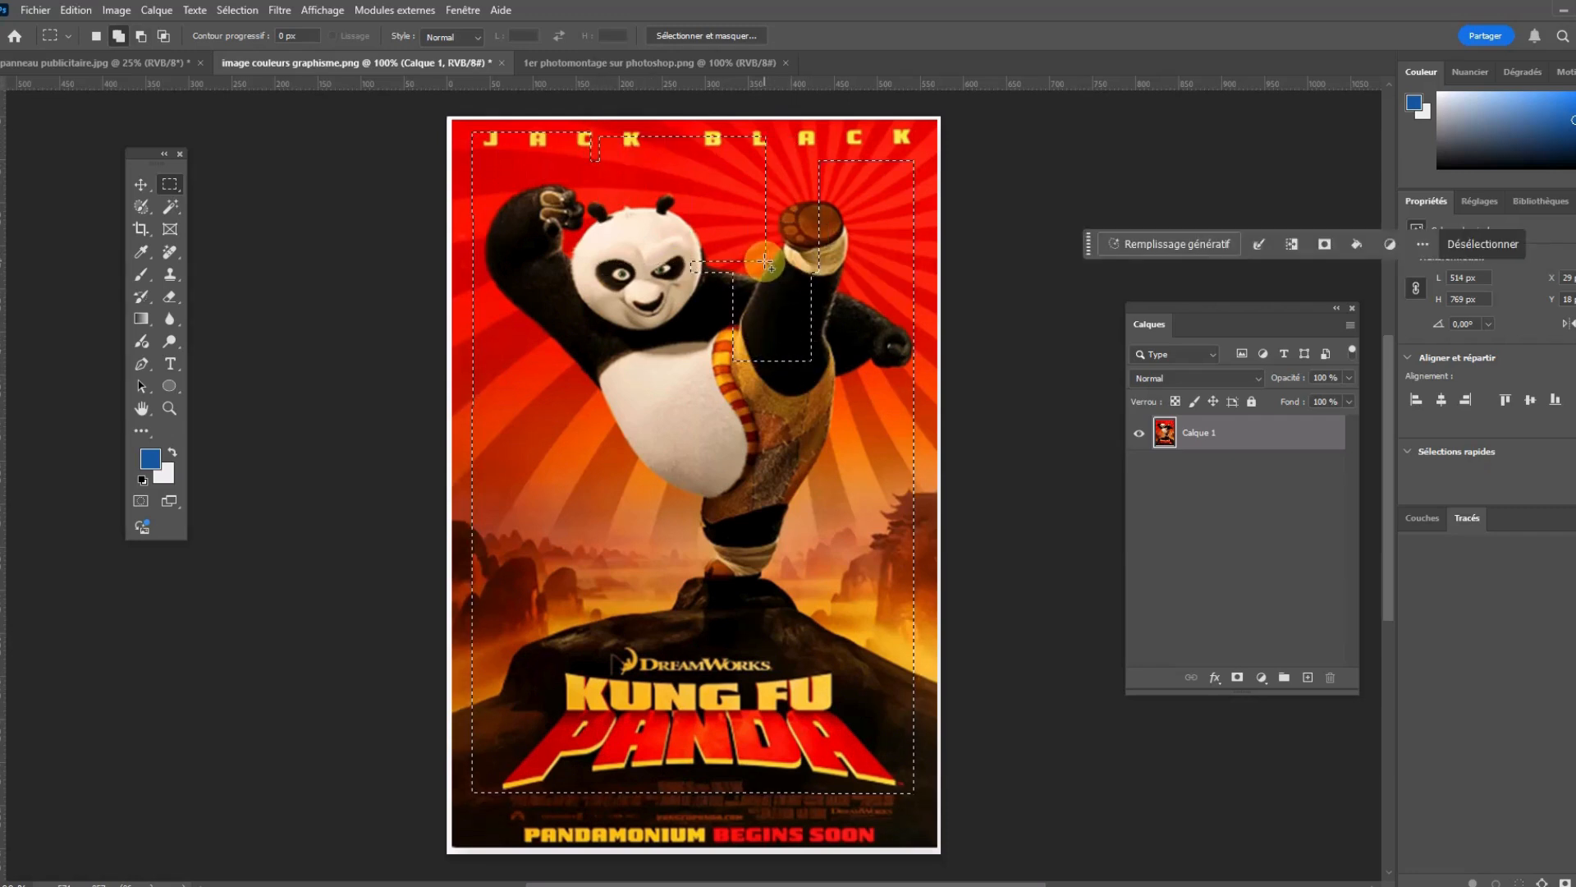
# Try moving the selected area with the Move tool, undo back past the last added rectangle, and return to the Rectangular Marquee tool.
pyautogui.click(141, 184)
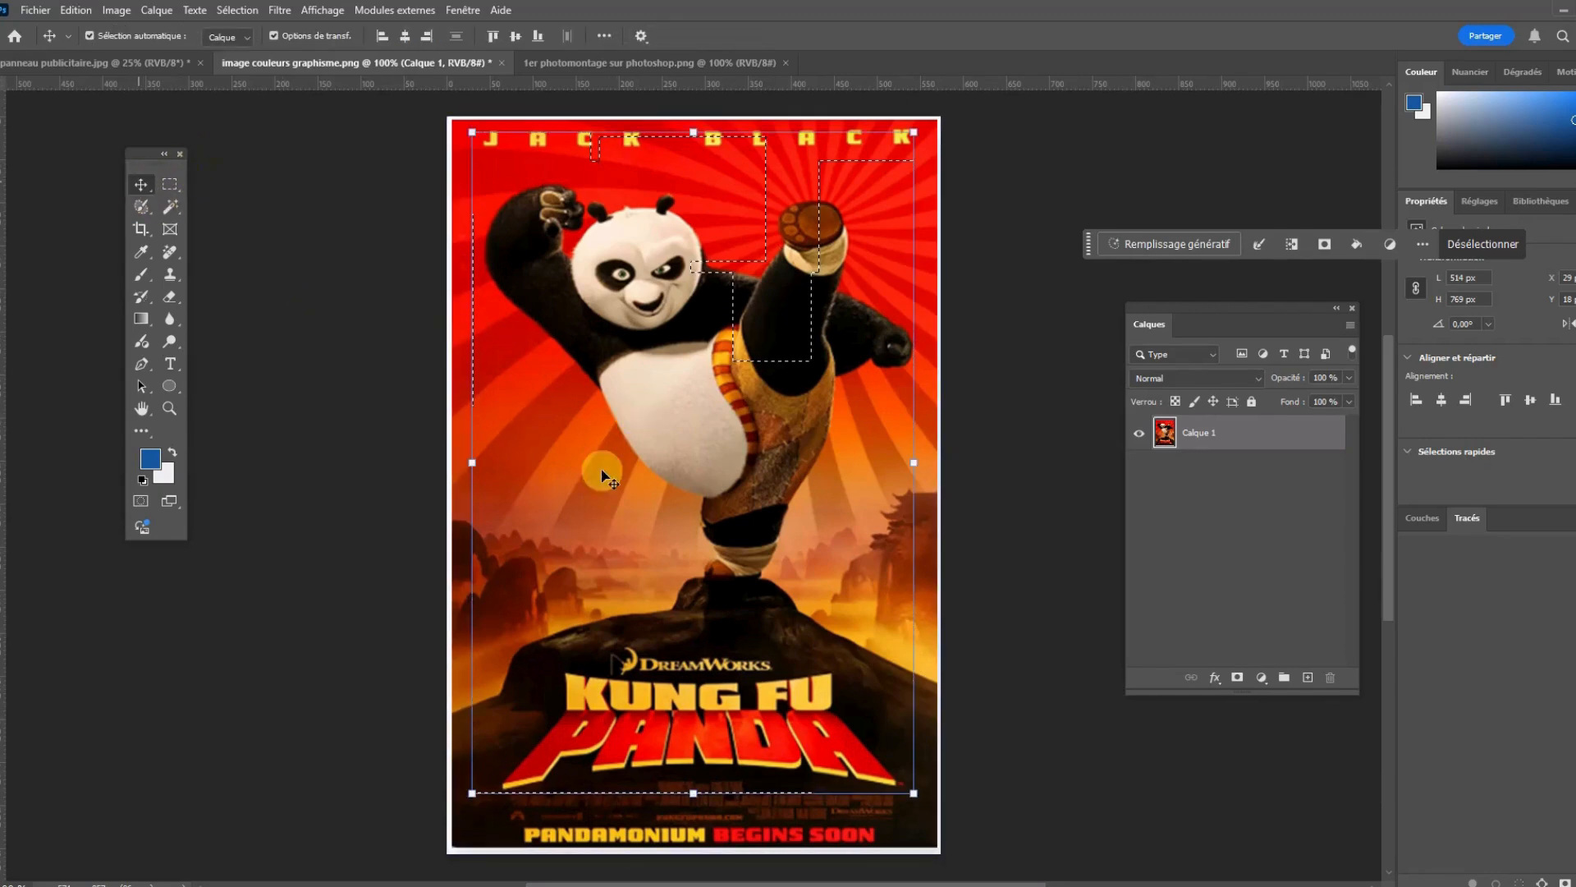
pyautogui.moveTo(639, 489)
pyautogui.mouseDown()
pyautogui.moveTo(593, 517)
pyautogui.moveTo(669, 618)
pyautogui.moveTo(638, 482)
pyautogui.moveTo(597, 464)
pyautogui.moveTo(691, 489)
pyautogui.moveTo(700, 516)
pyautogui.moveTo(666, 504)
pyautogui.moveTo(656, 477)
pyautogui.mouseUp()
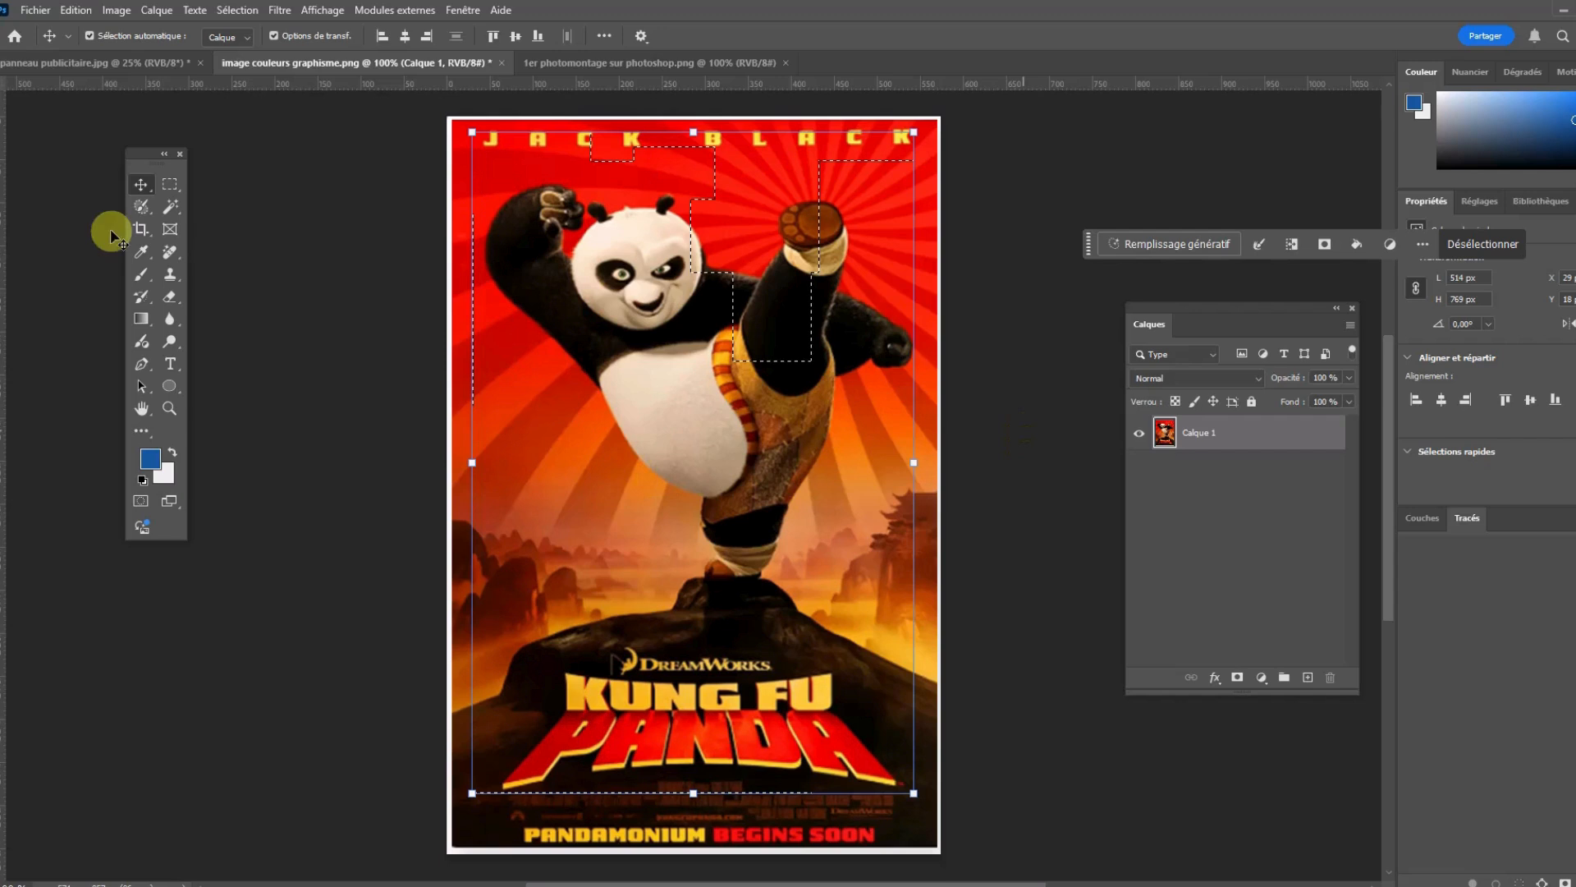
pyautogui.click(170, 183)
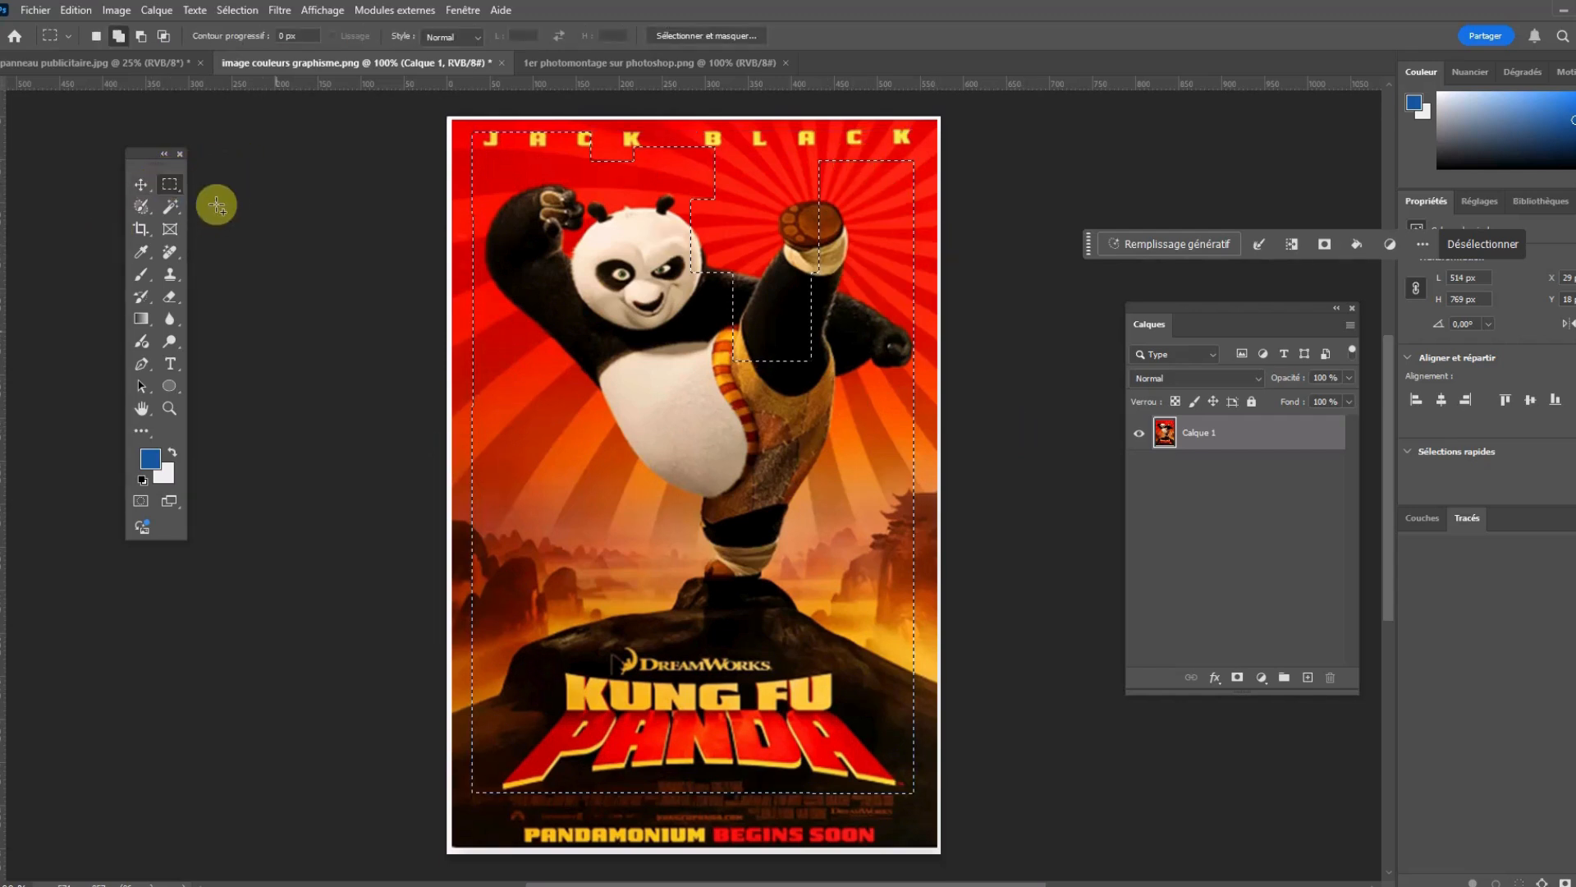
pyautogui.click(145, 187)
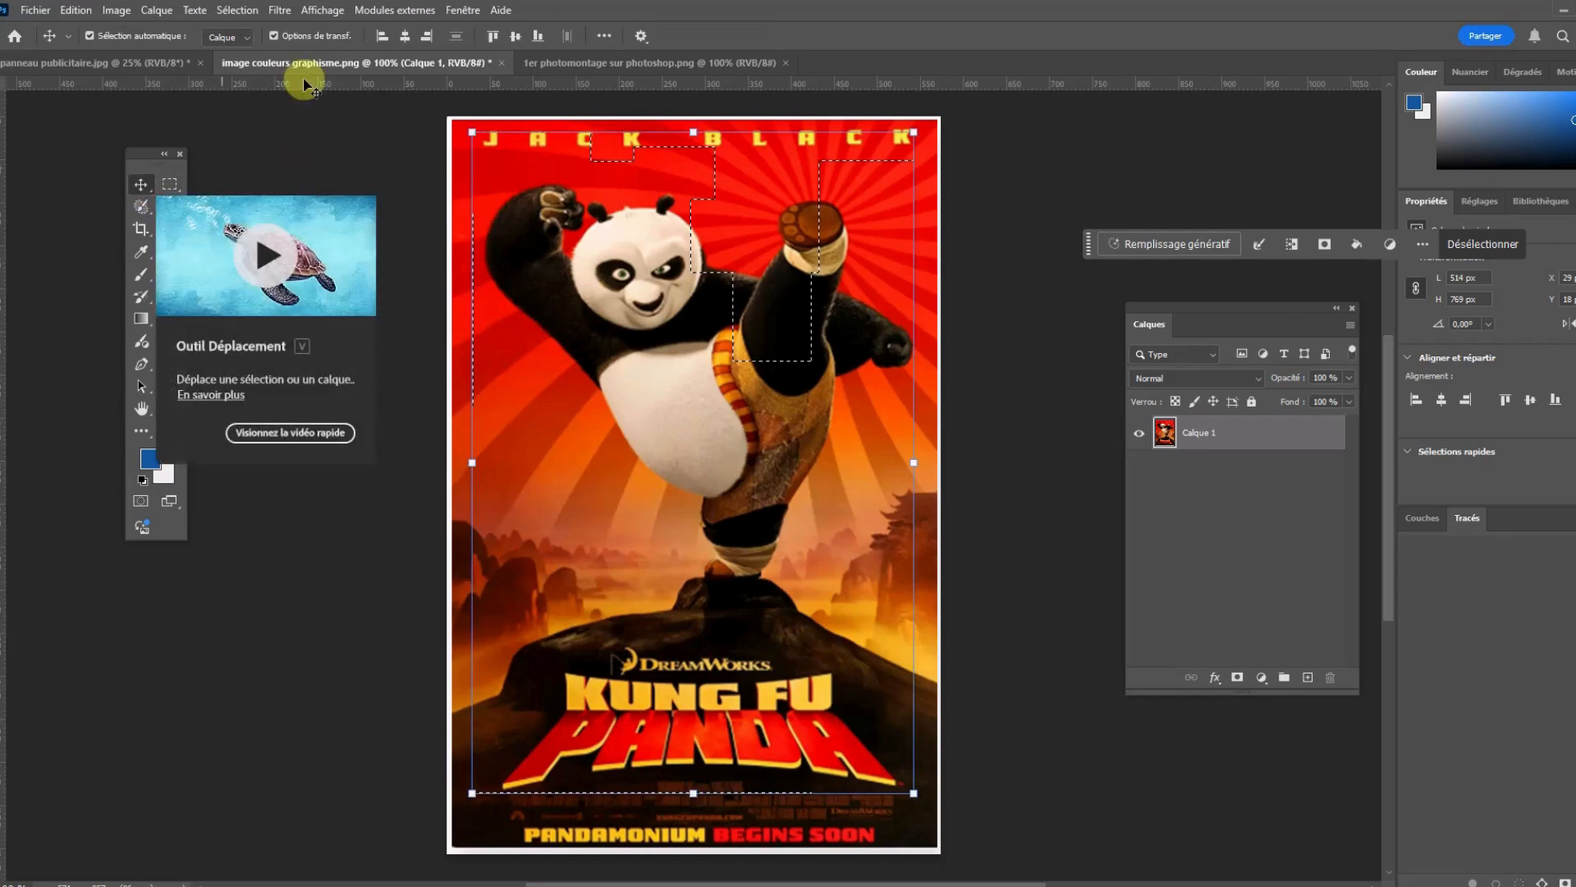
pyautogui.click(168, 186)
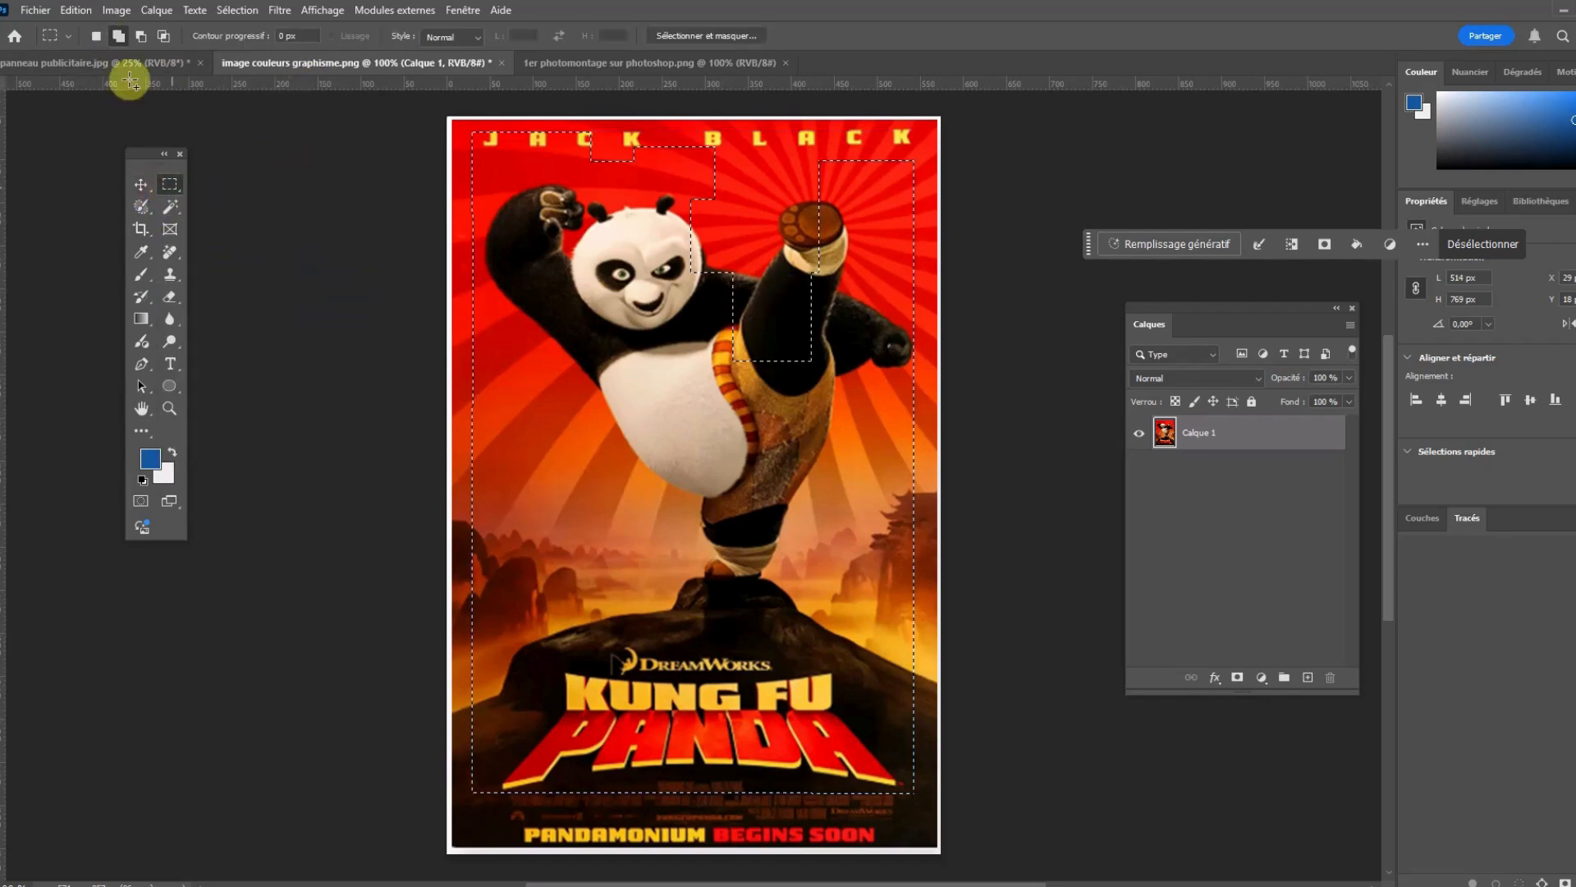
# Clear the selection and select a new rectangle about 507 × 738 px, from below the poster's upper lettering to below the film title.
pyautogui.click(642, 343)
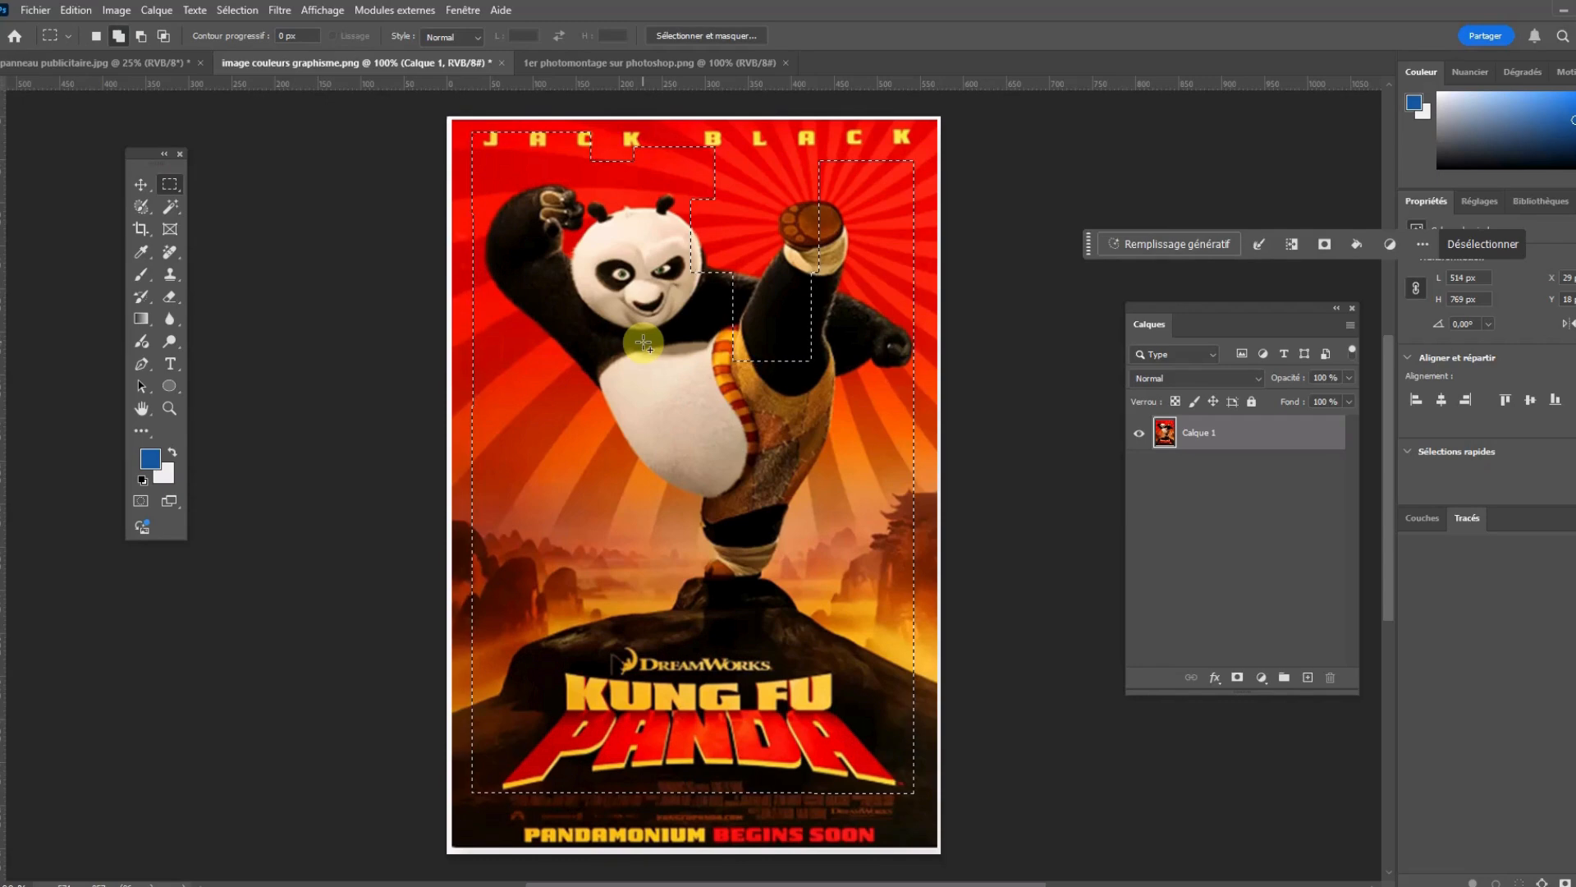
pyautogui.click(754, 201)
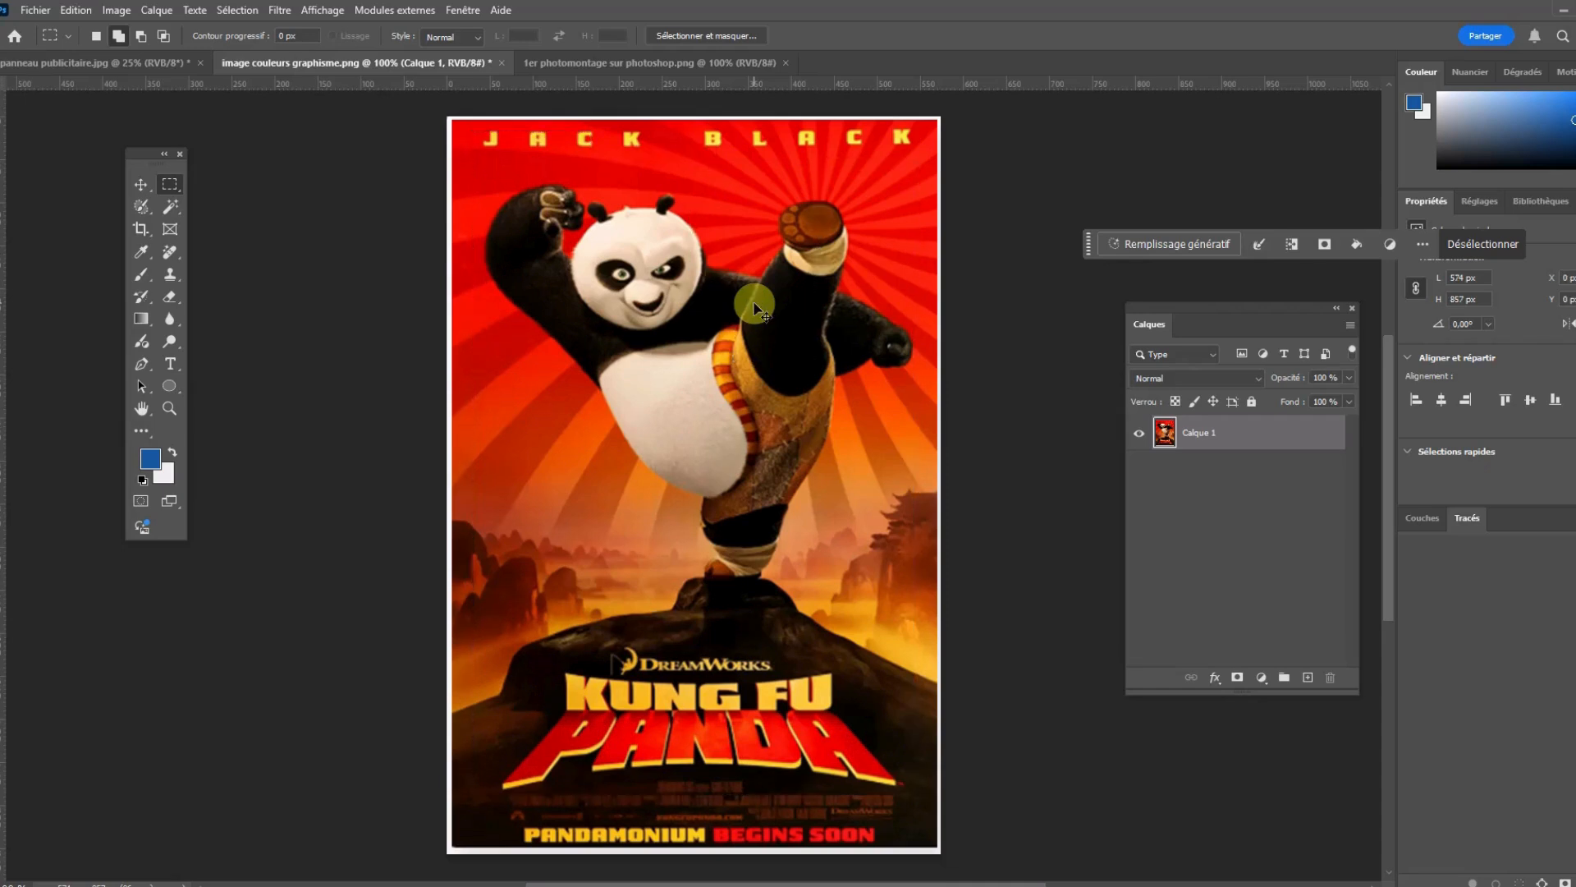
pyautogui.click(755, 305)
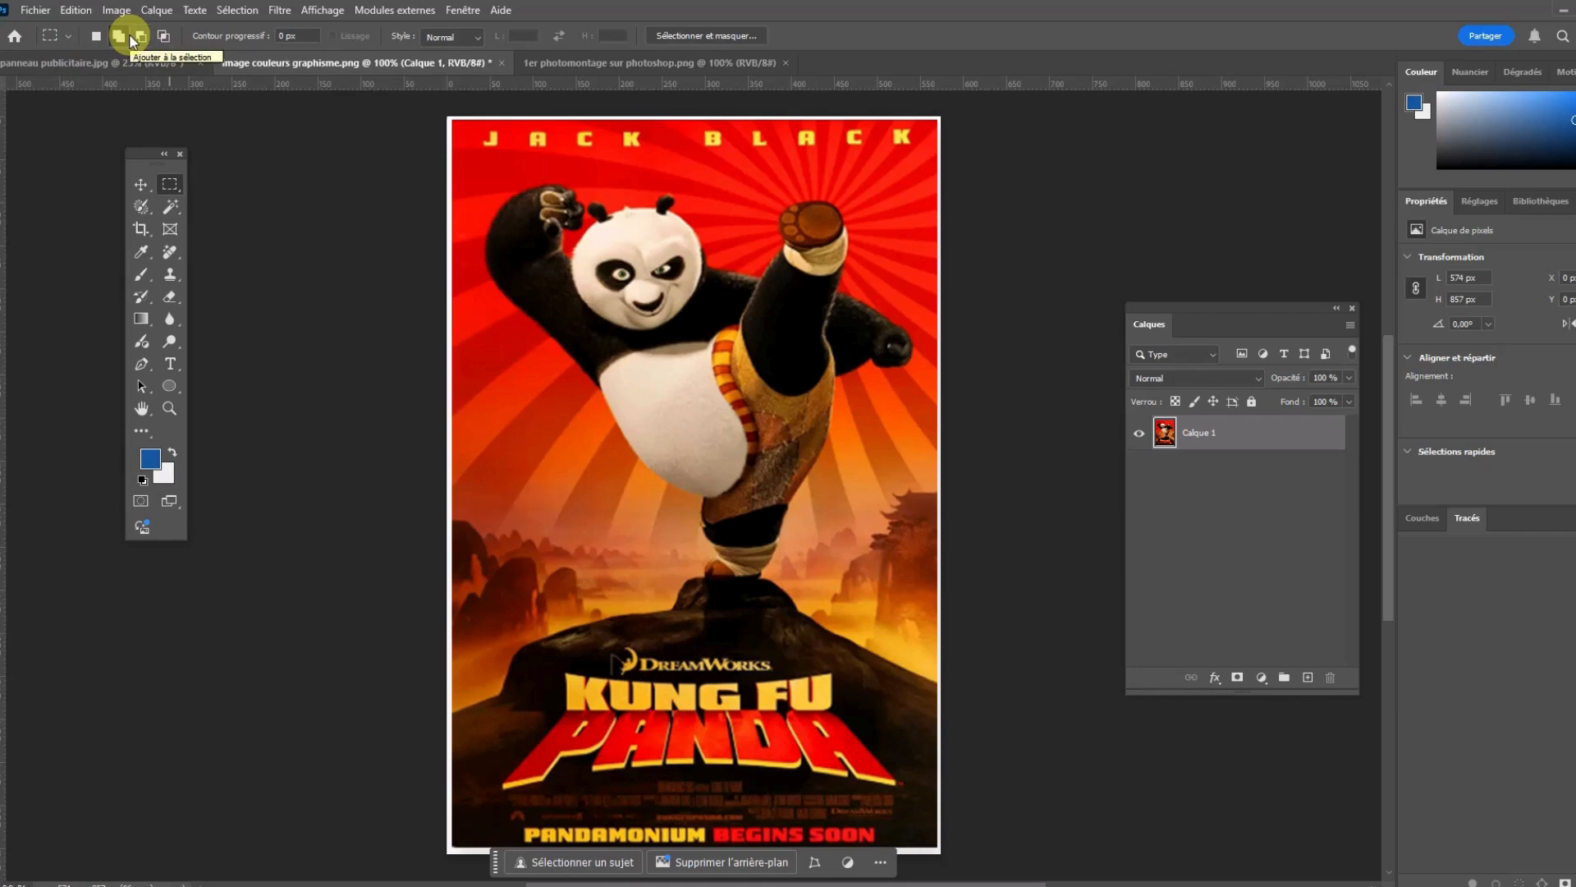
pyautogui.click(130, 38)
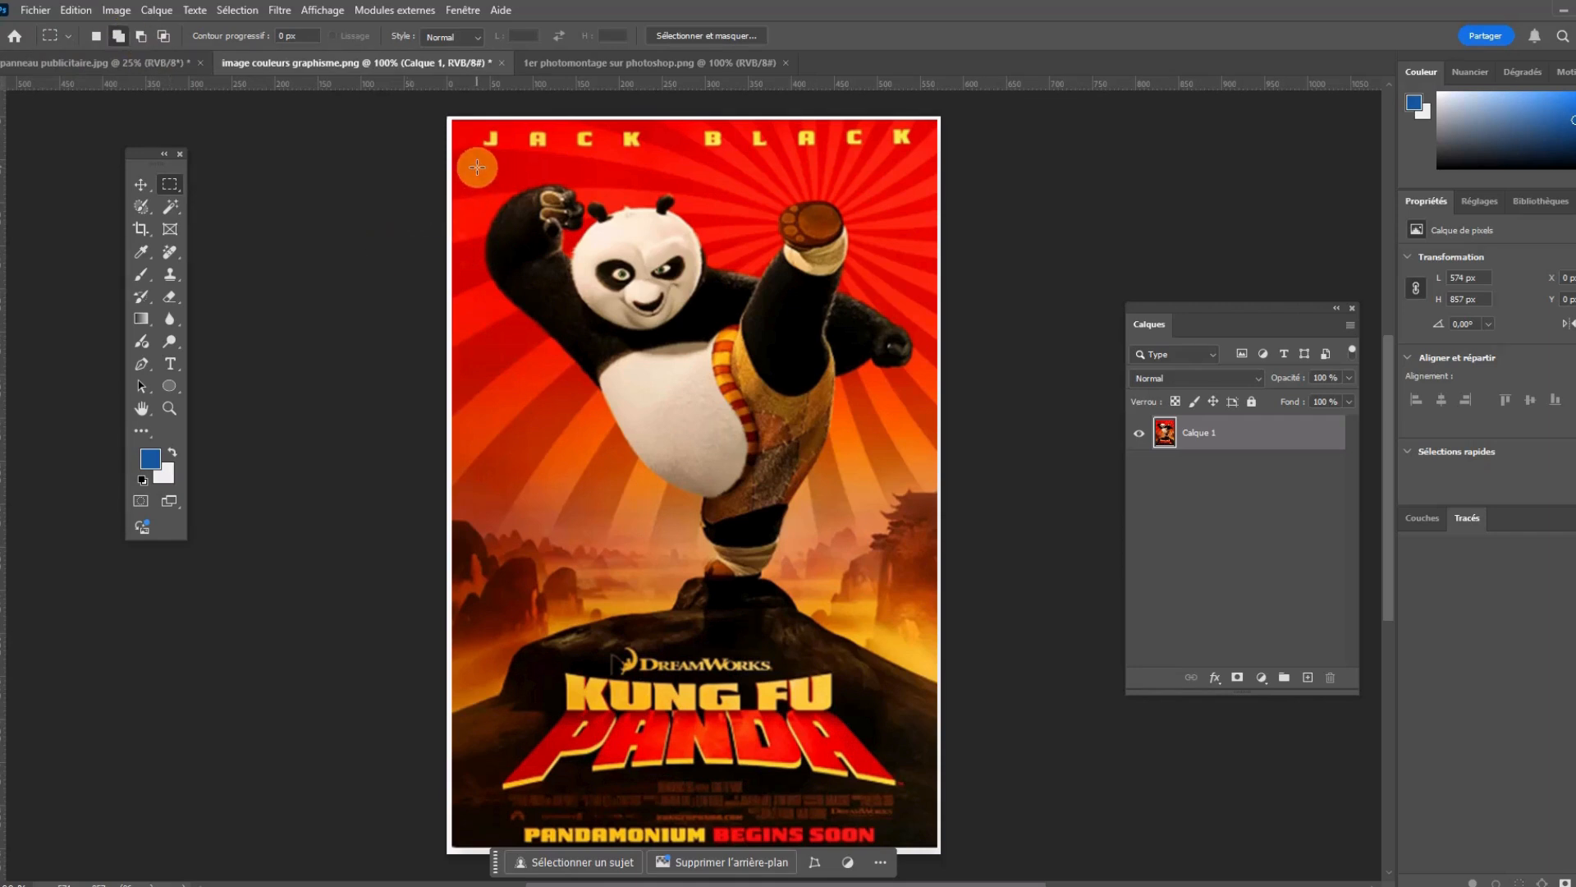
pyautogui.moveTo(477, 167); pyautogui.dragTo(911, 794)
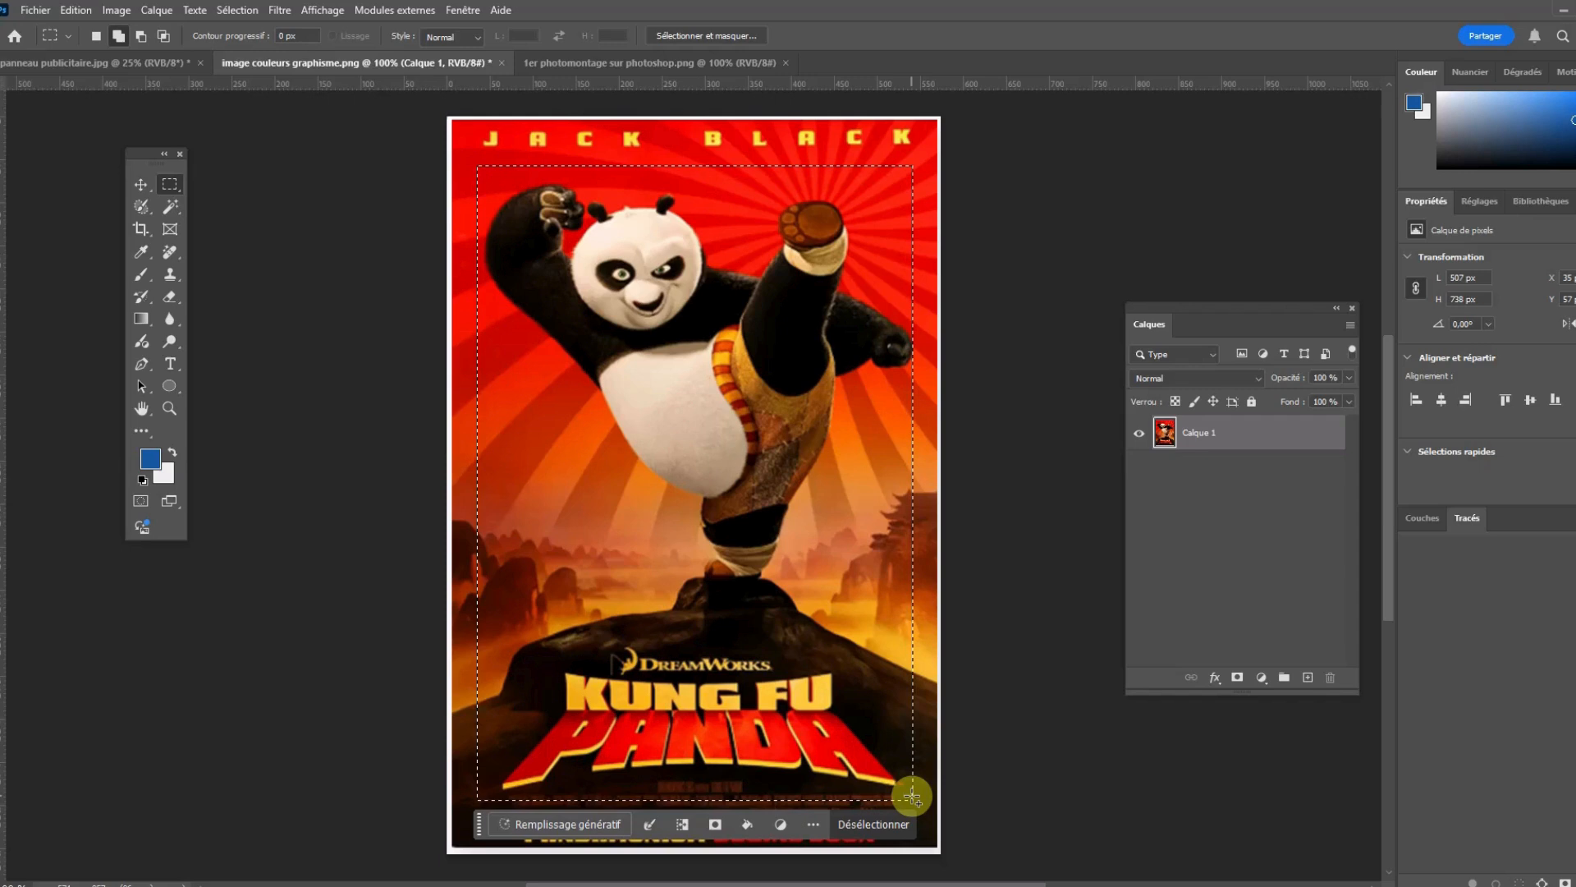
# Shift the hue of the selected poster area to -95 with a Hue/Saturation adjustment.
pyautogui.click(116, 10)
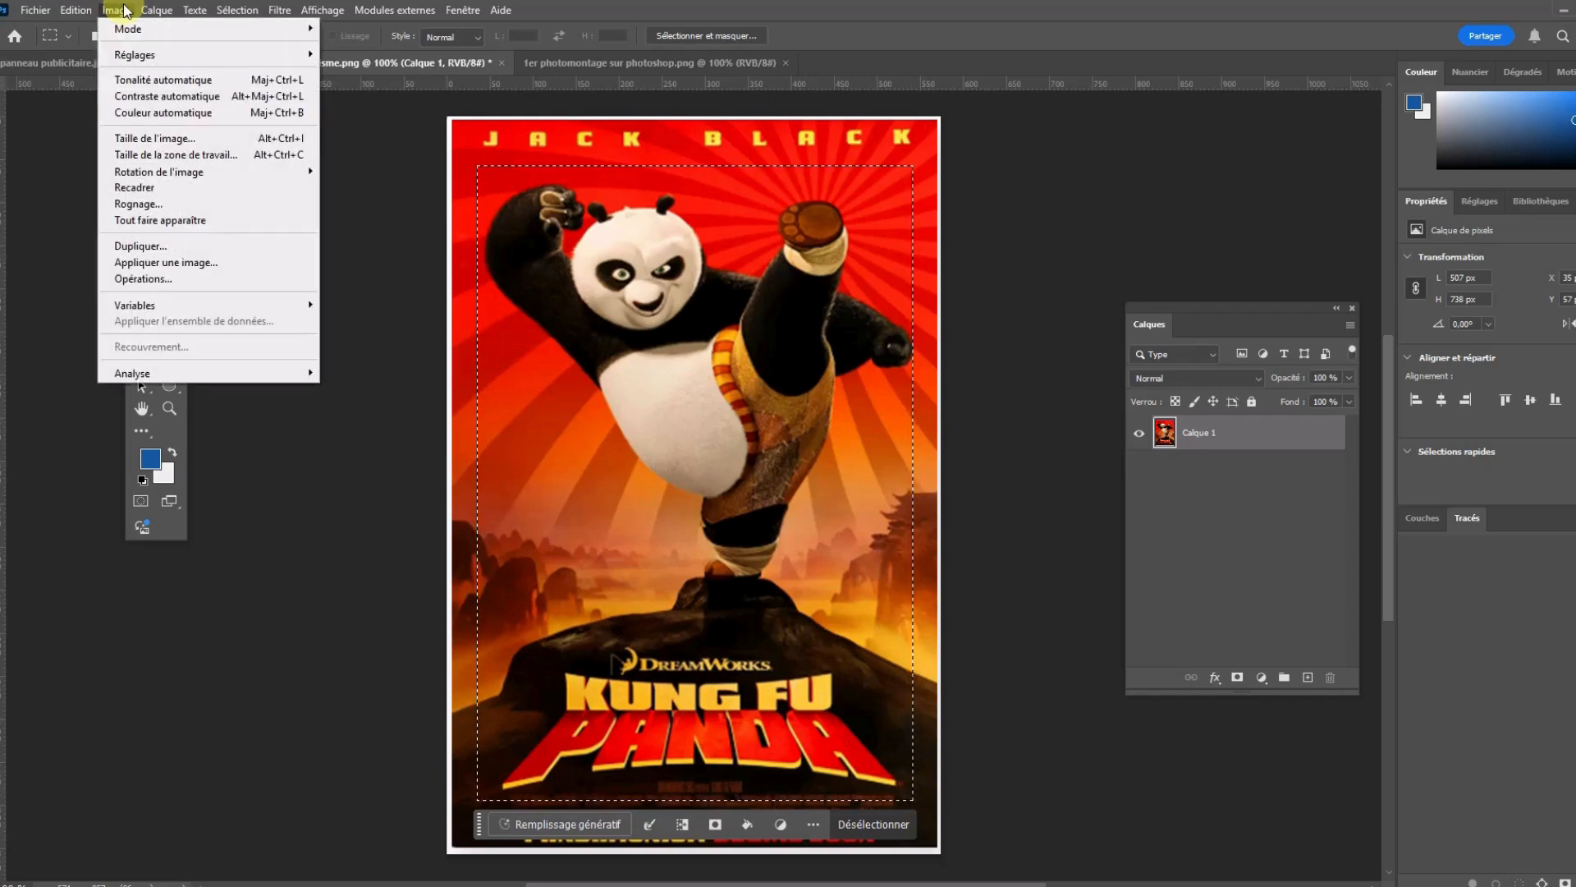
pyautogui.moveTo(132, 55)
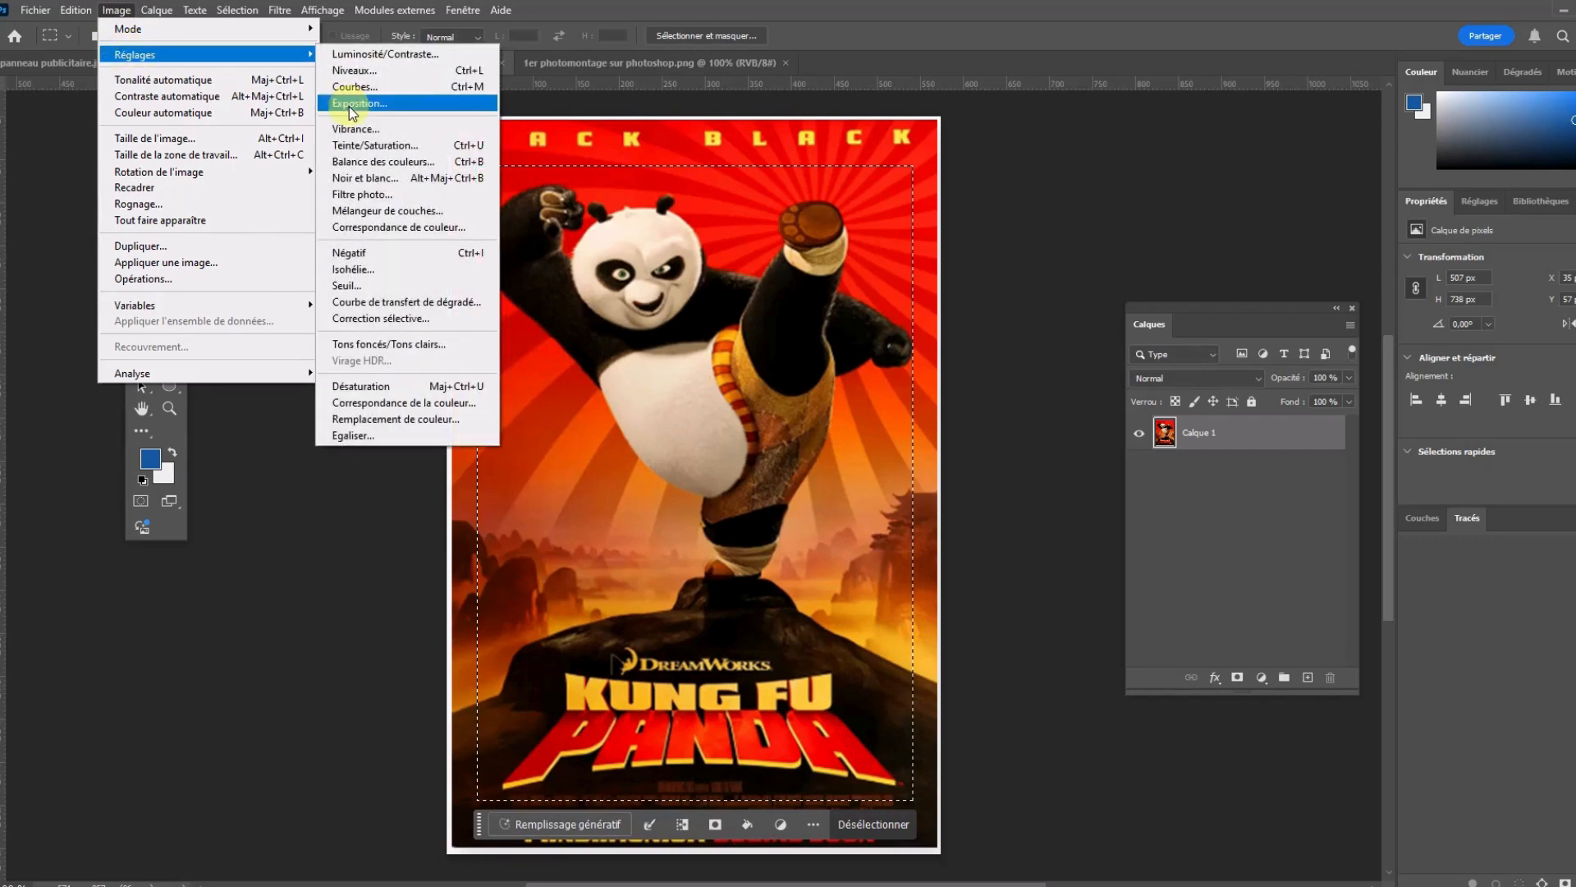
pyautogui.click(372, 145)
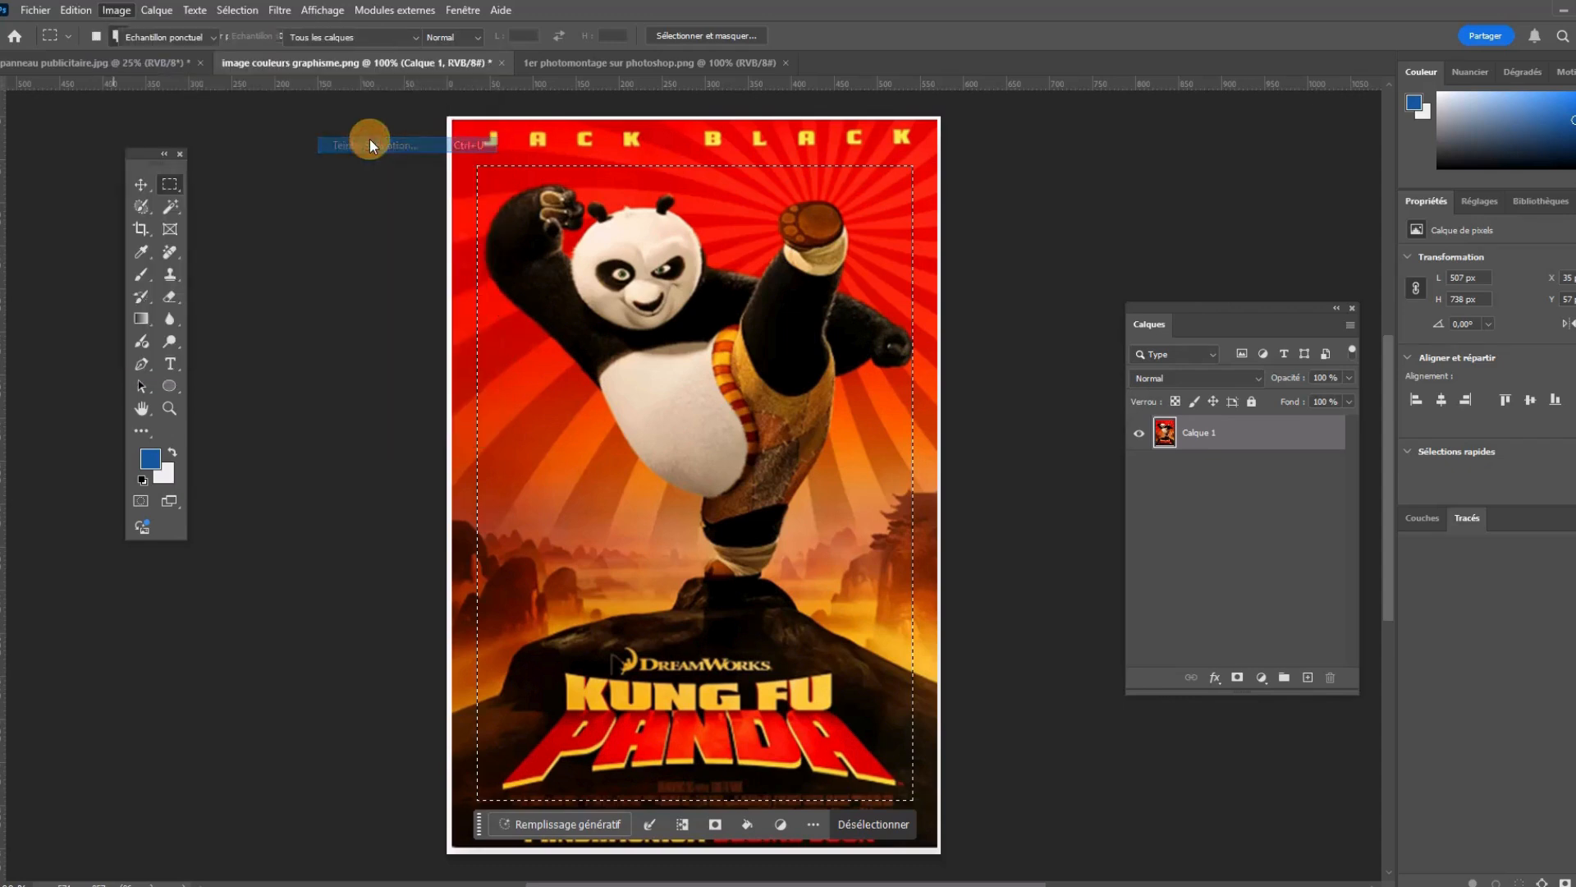
pyautogui.moveTo(1162, 267); pyautogui.dragTo(1110, 282)
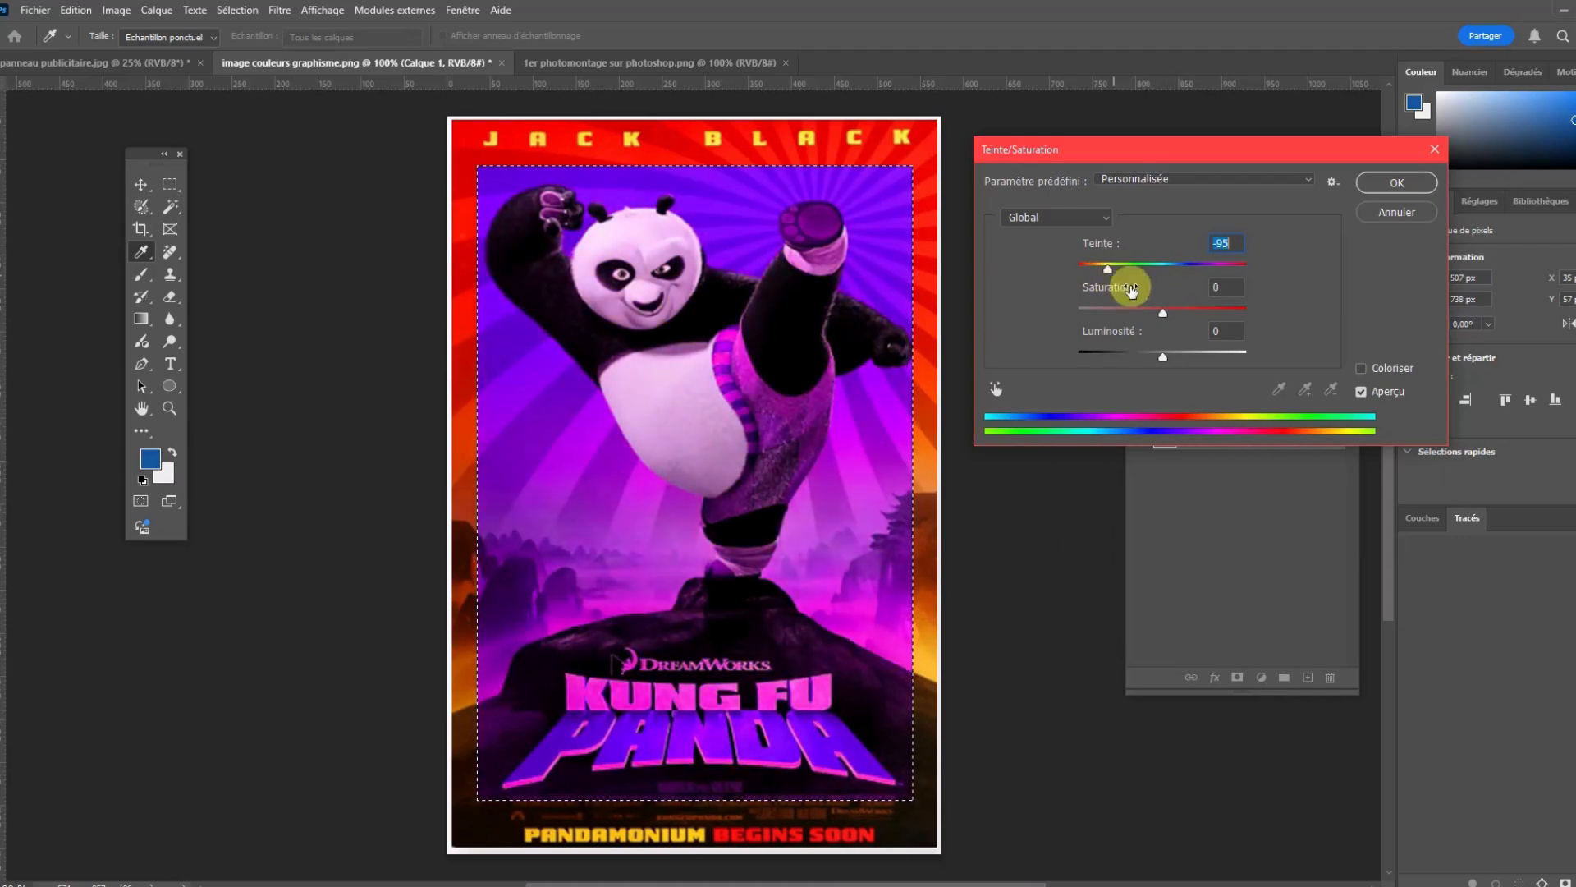
pyautogui.click(1399, 186)
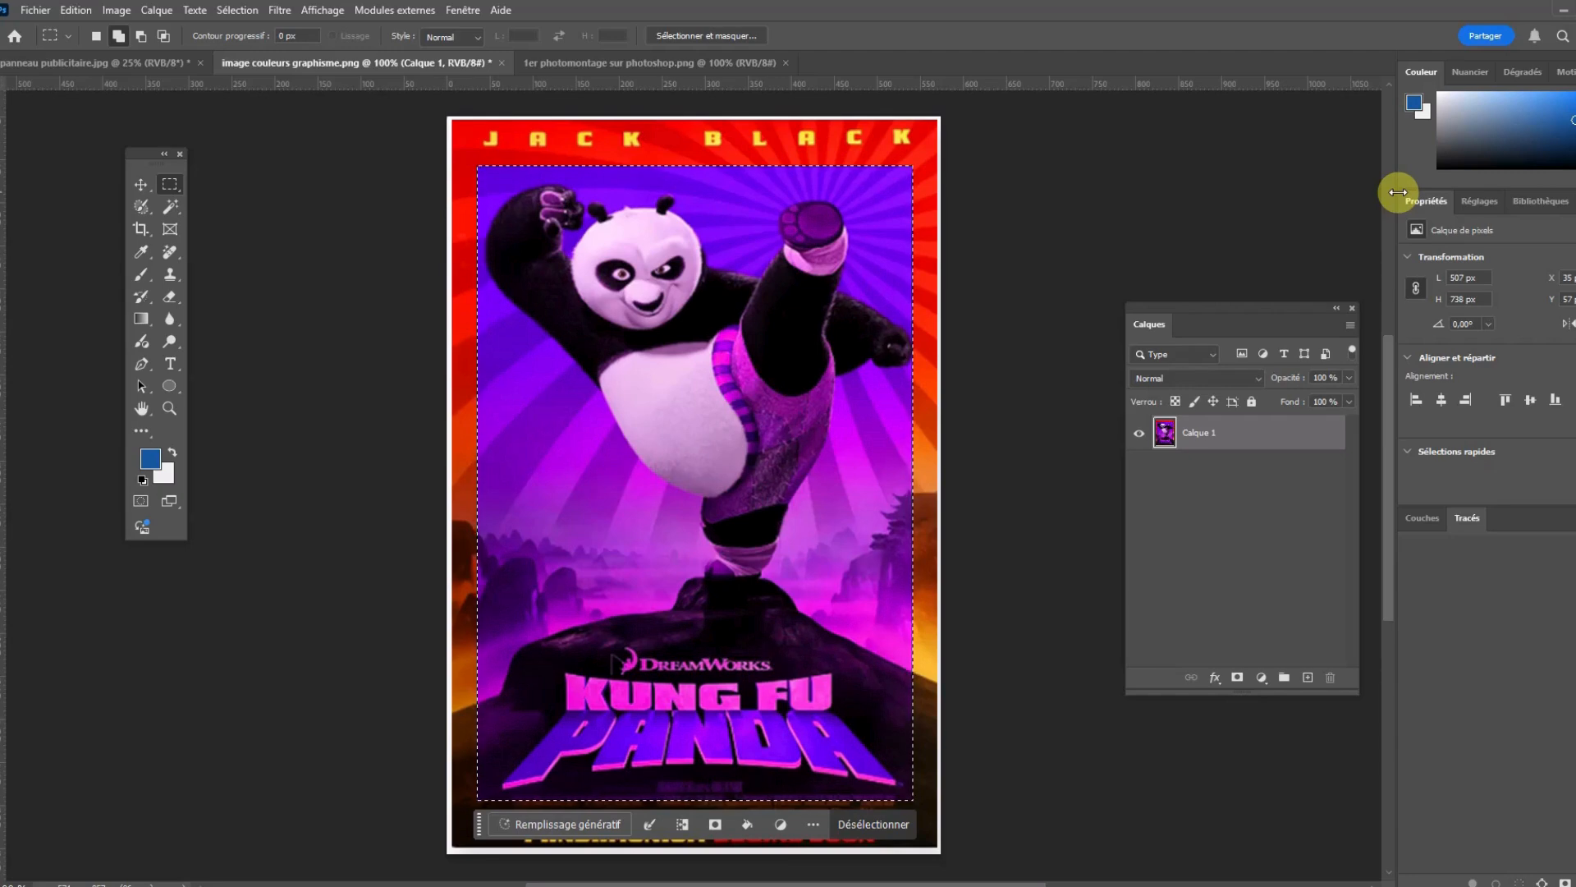
# Copy the recoloured poster area into panneau publicitaire.jpg and move it onto the bus shelter's white billboard.
pyautogui.click(74, 63)
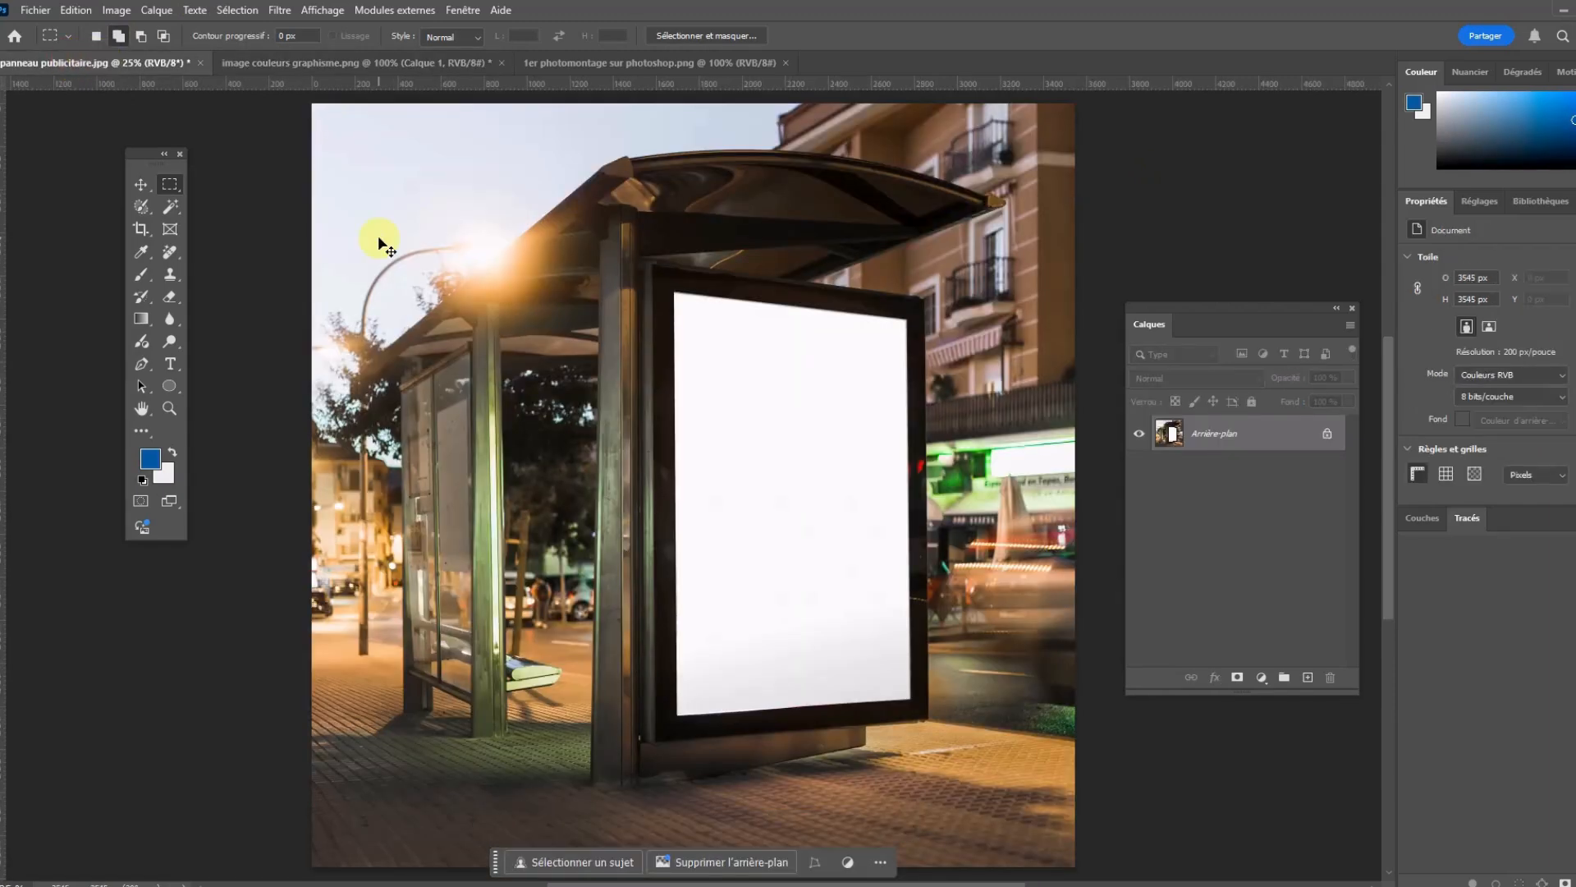
pyautogui.hotkey('ctrl', 'v')
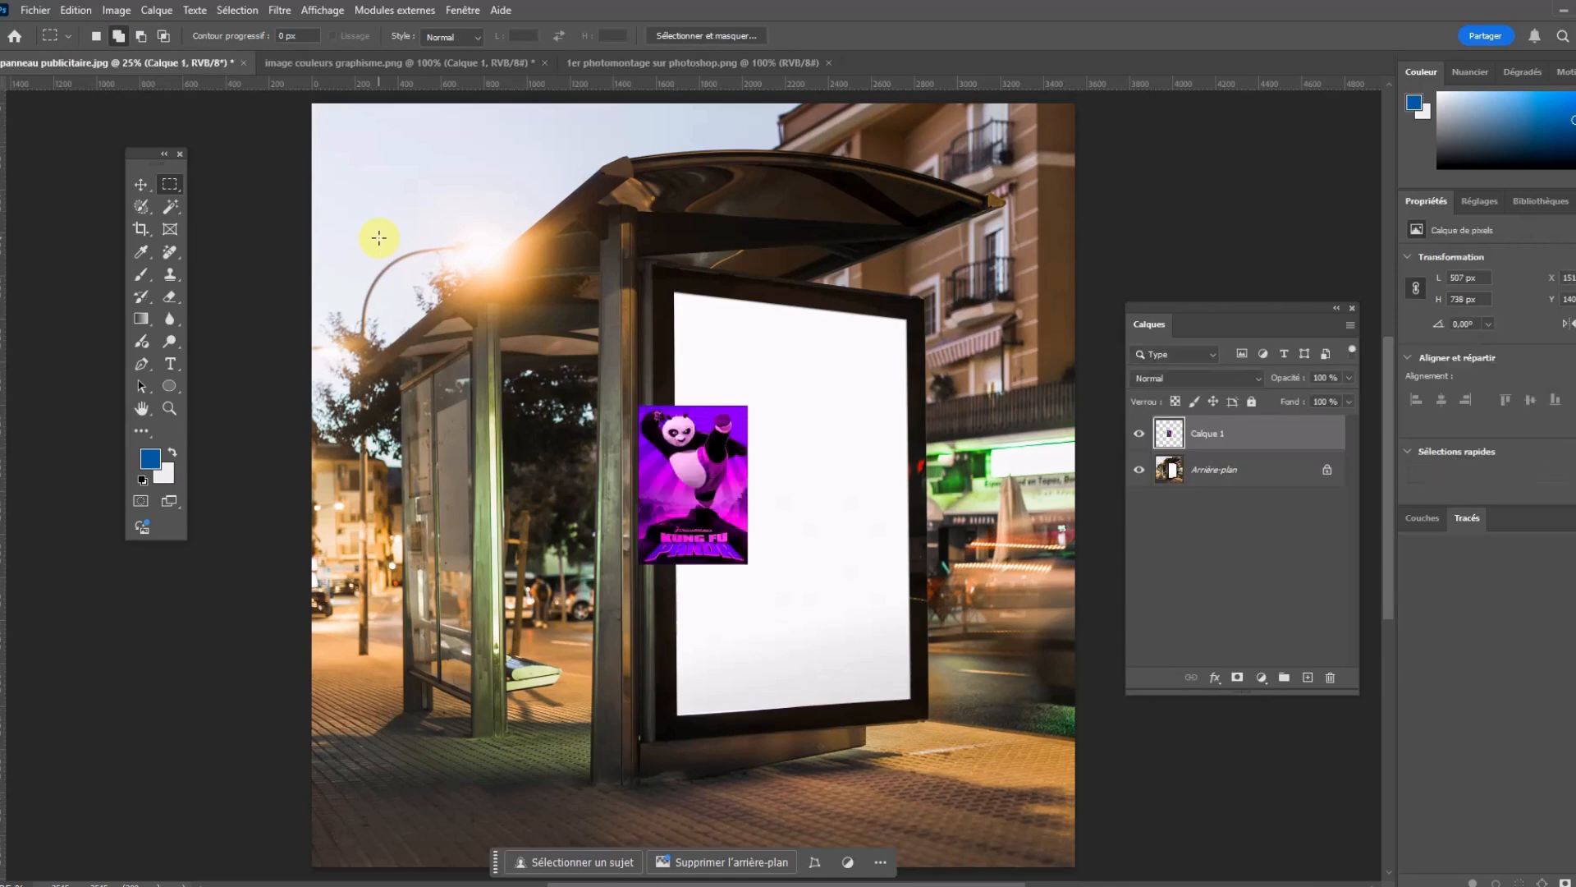
pyautogui.click(137, 196)
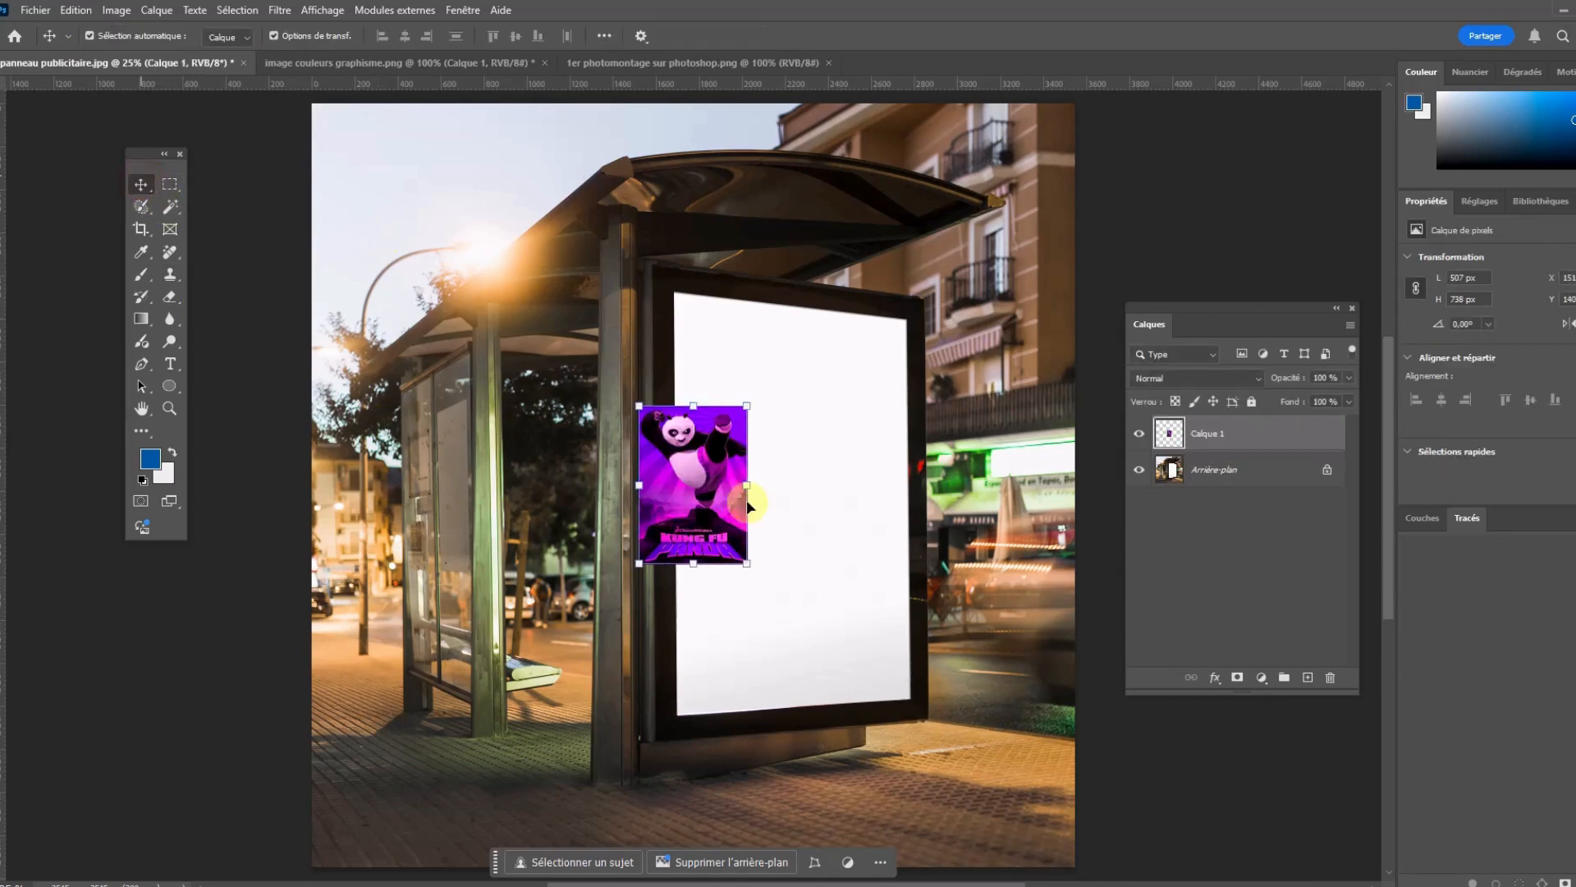
pyautogui.moveTo(706, 492); pyautogui.dragTo(830, 456)
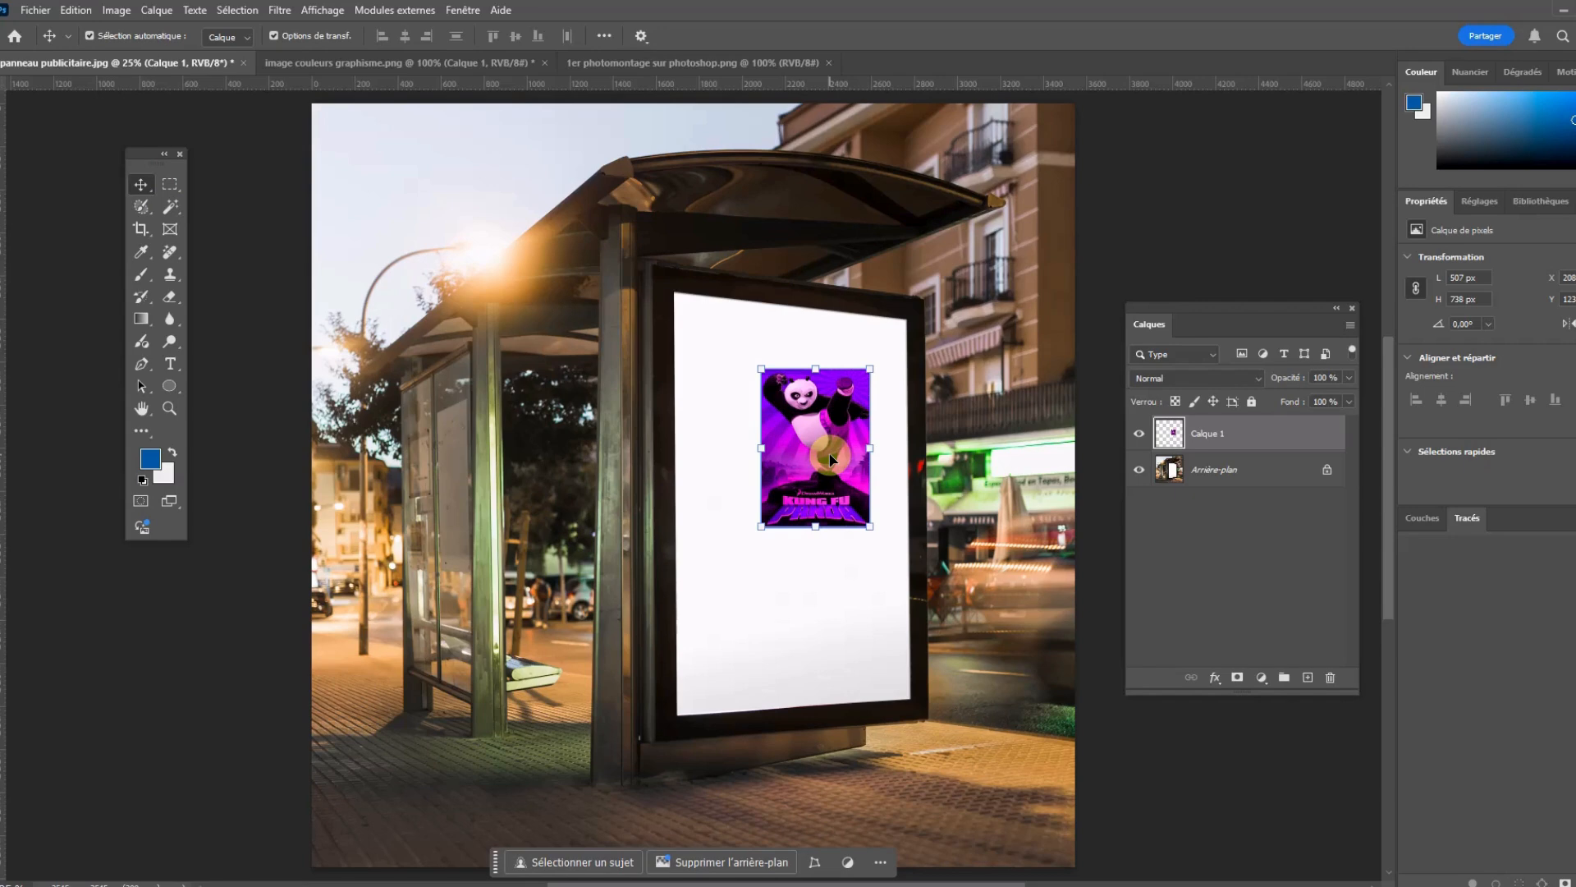
# Distort the pasted poster so its four corners match the corners of the white billboard, and apply the transformation.
pyautogui.click(111, 12)
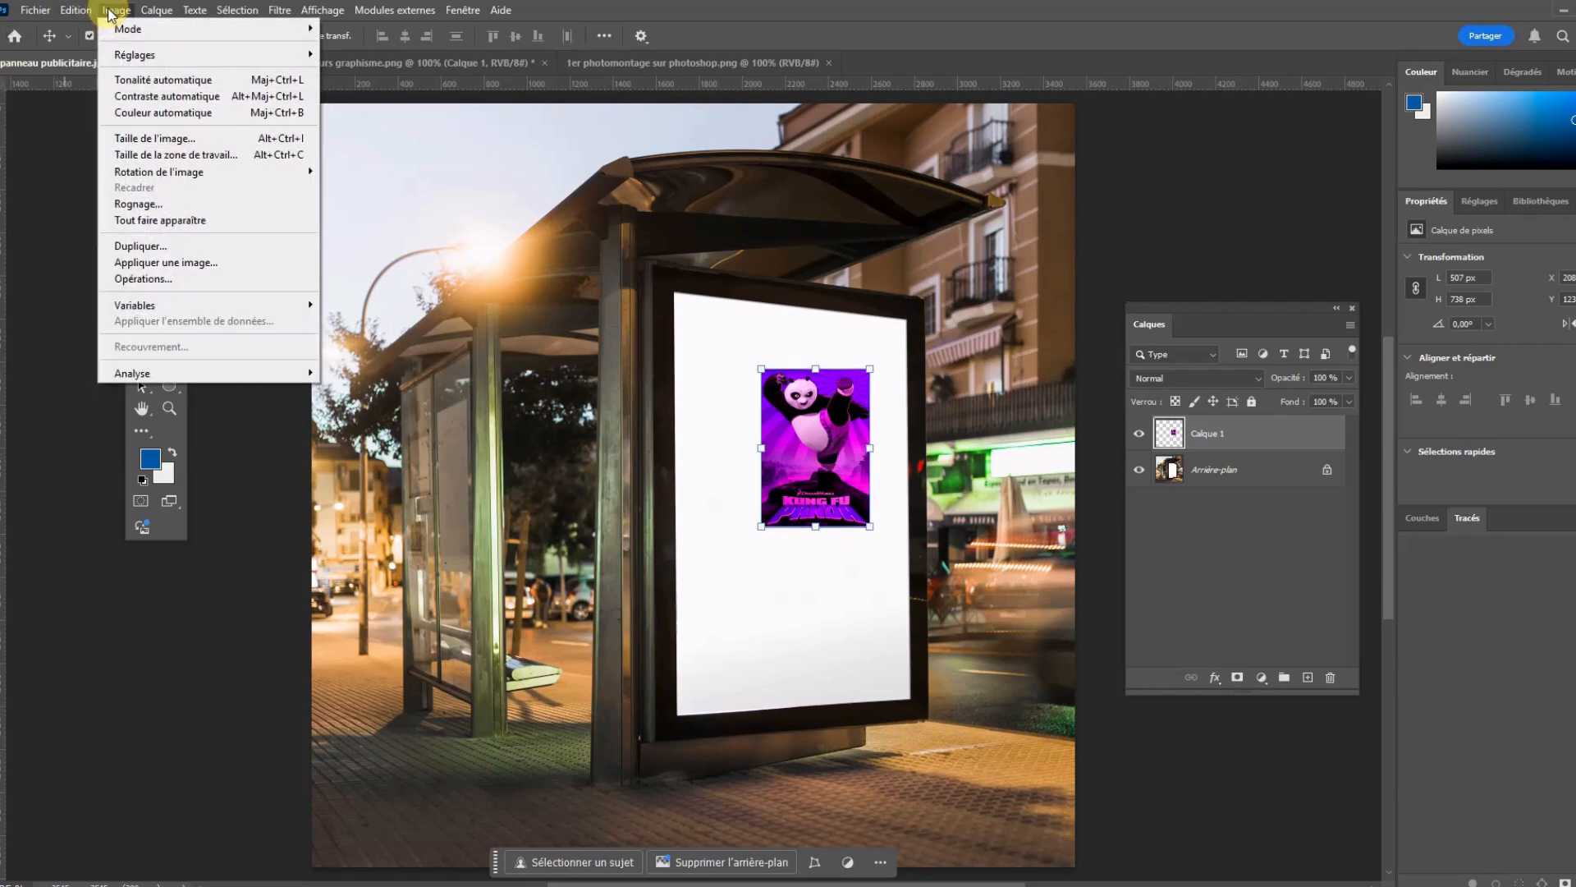
pyautogui.moveTo(82, 8)
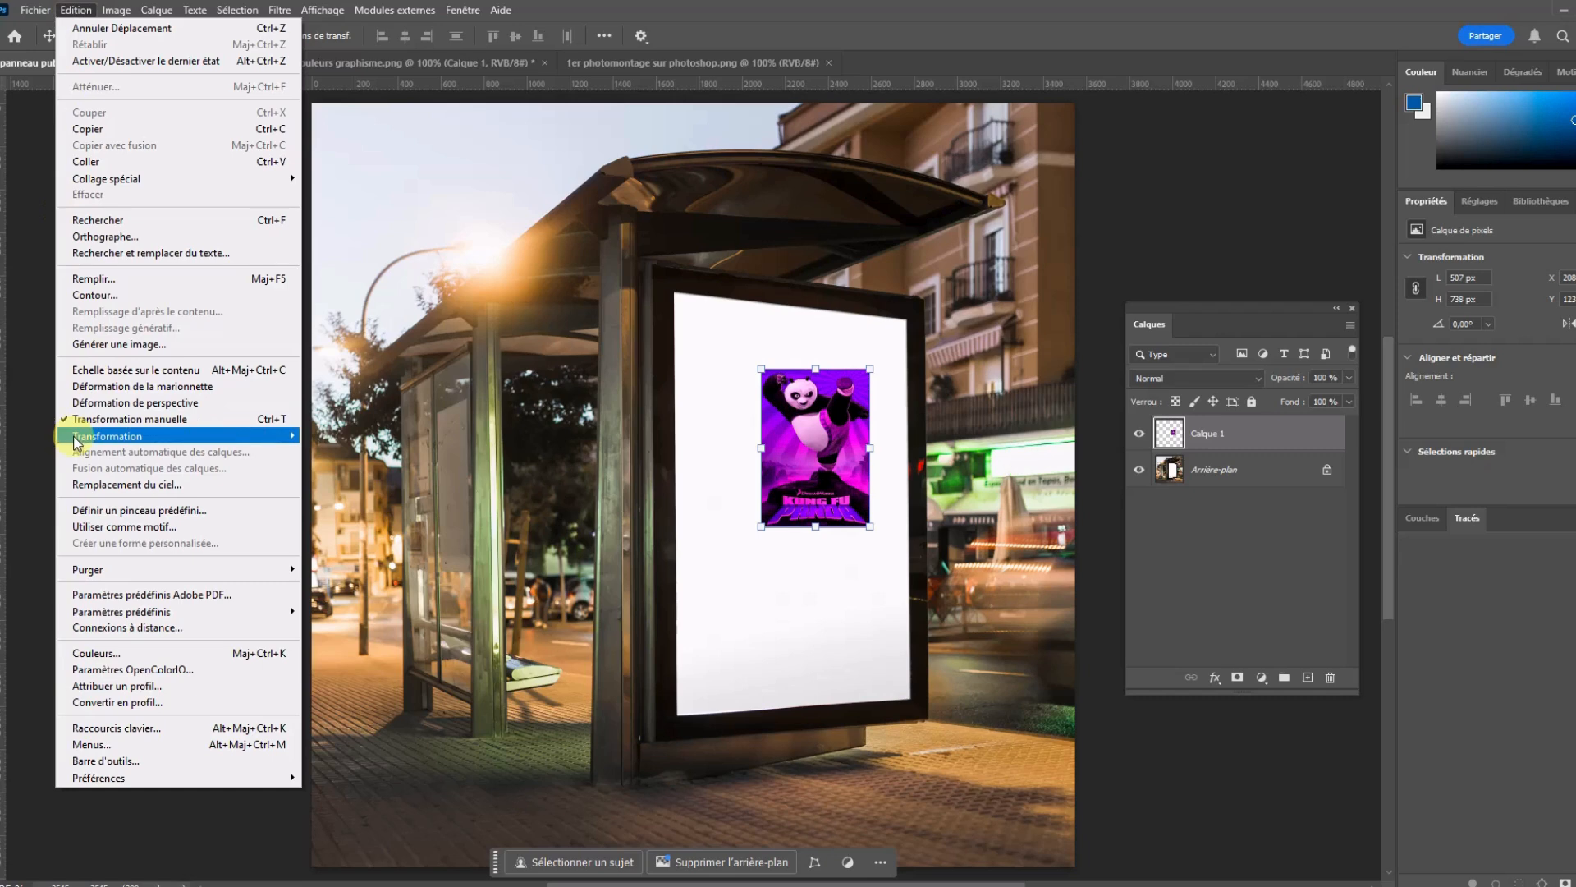
pyautogui.moveTo(78, 439)
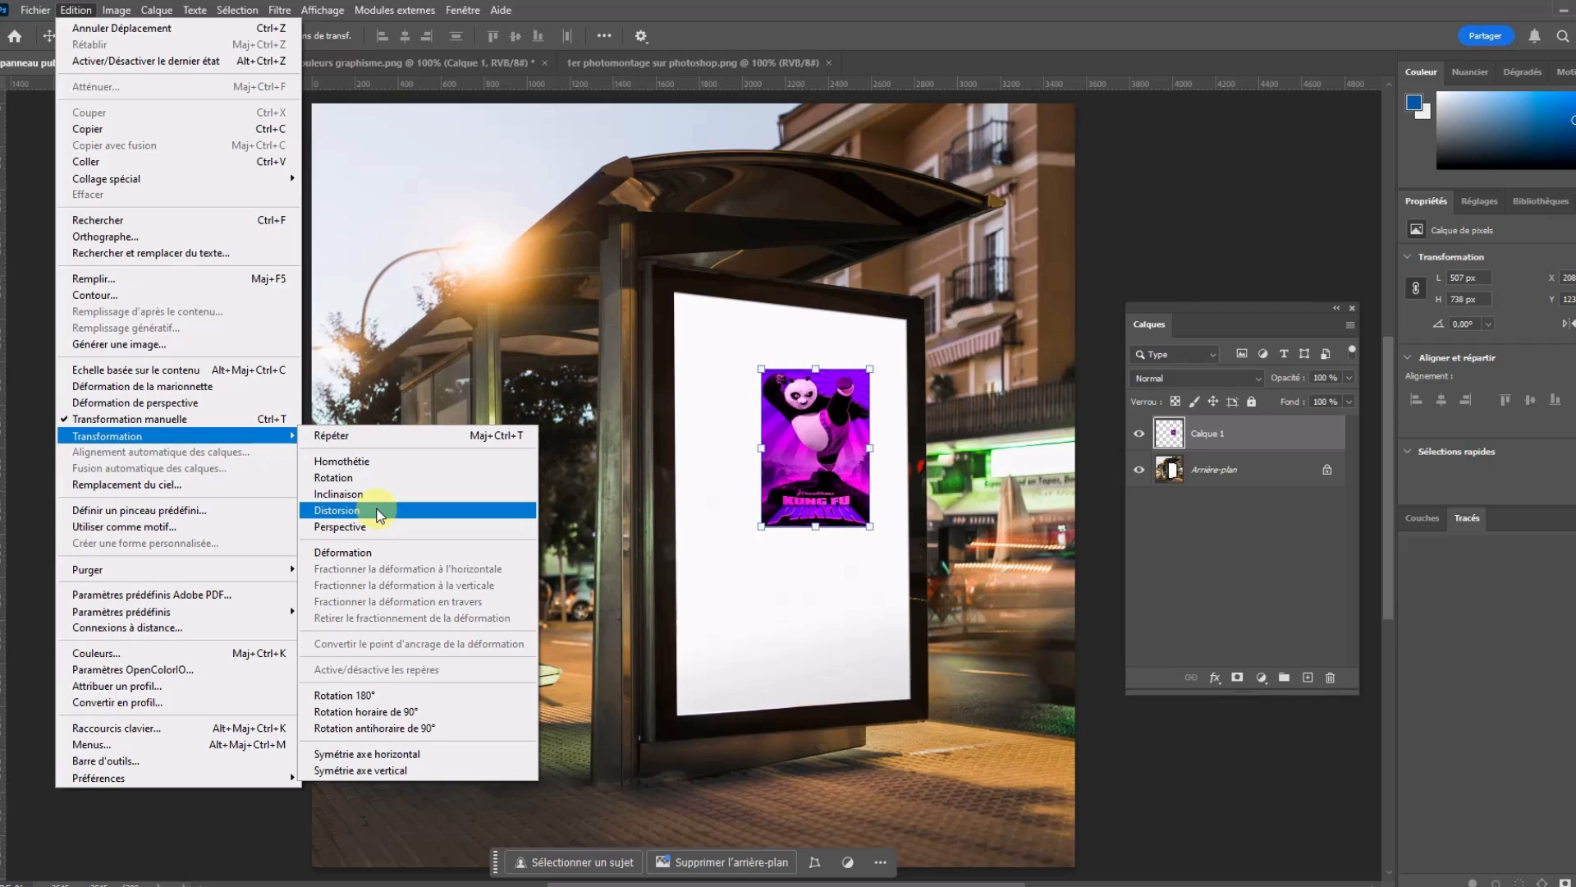
pyautogui.click(379, 514)
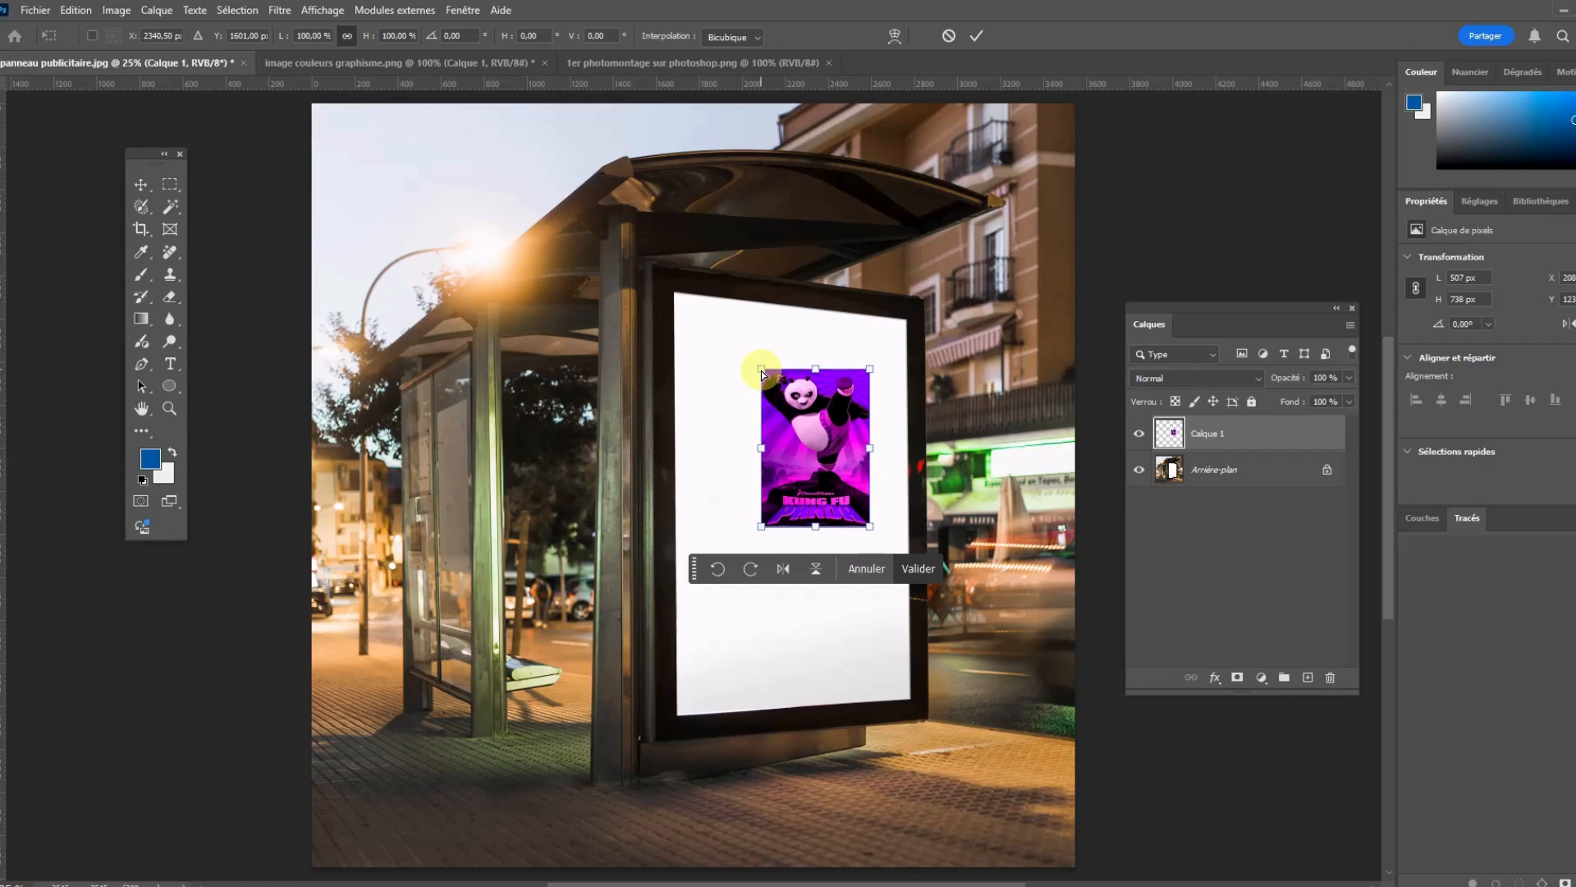
pyautogui.moveTo(762, 375); pyautogui.dragTo(675, 297)
pyautogui.moveTo(869, 368); pyautogui.dragTo(908, 317)
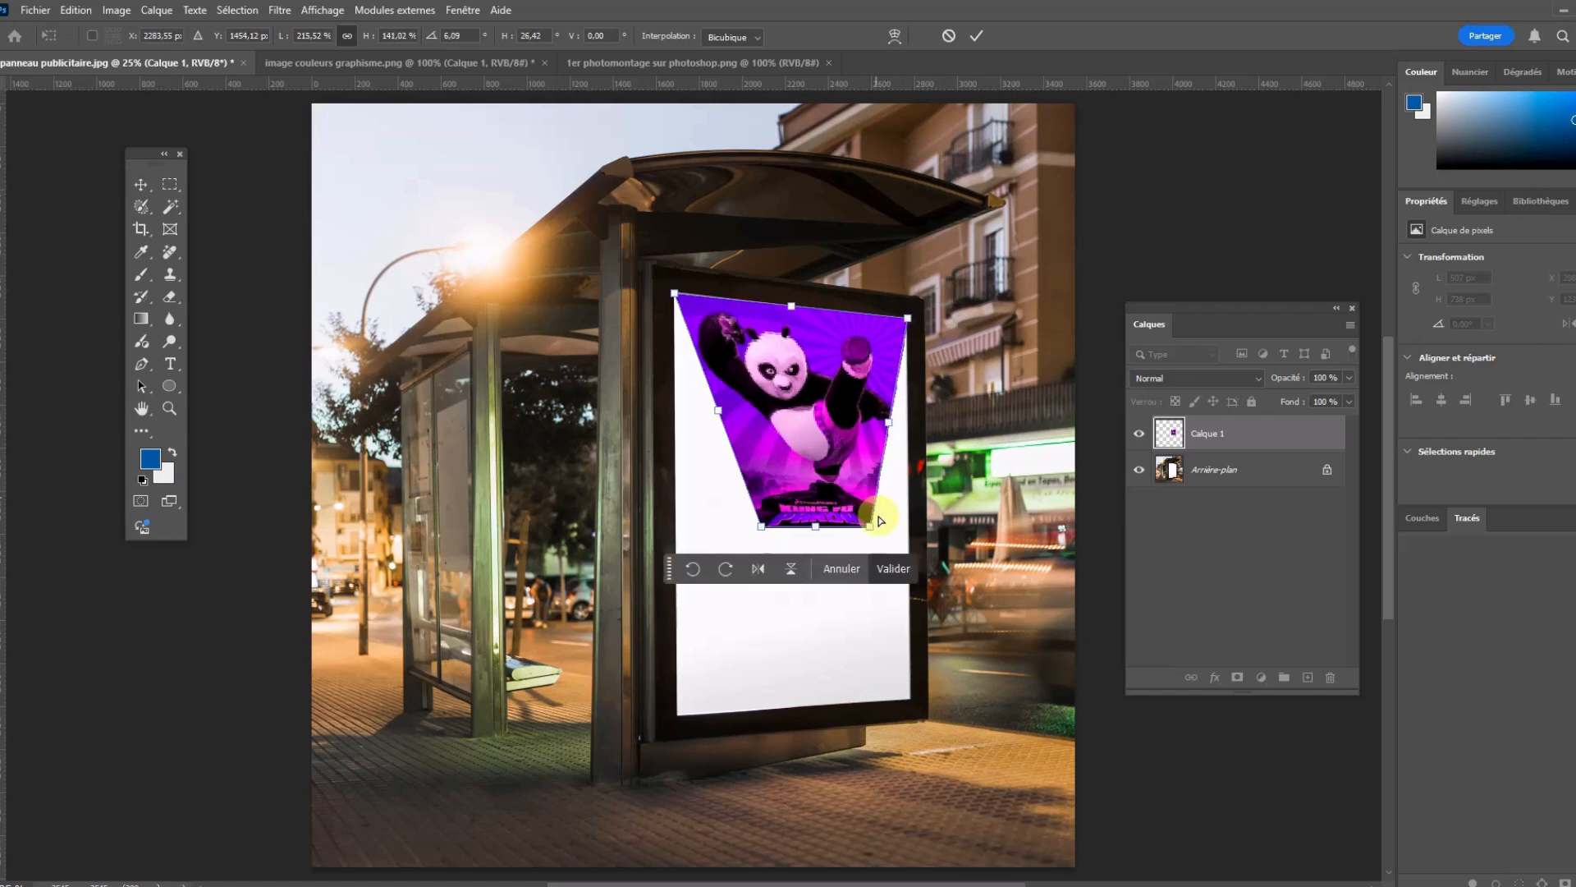
pyautogui.moveTo(870, 524); pyautogui.dragTo(910, 700)
pyautogui.moveTo(761, 527); pyautogui.dragTo(675, 717)
pyautogui.click(172, 180)
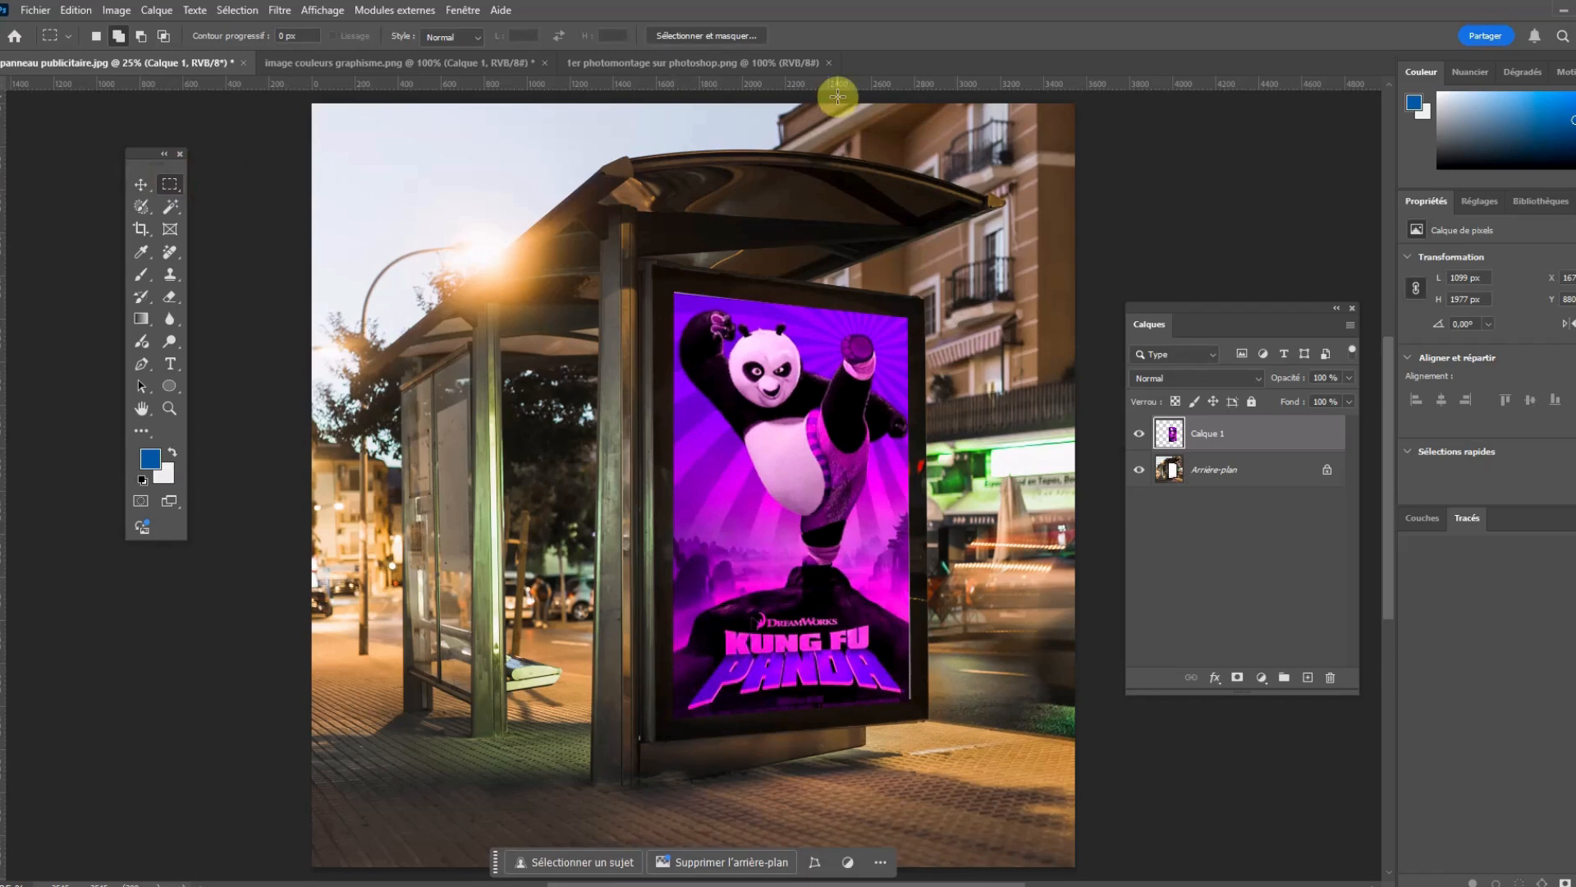
# Compare the billboard composite with the reference image 1er photomontage sur photoshop.png.
pyautogui.click(755, 63)
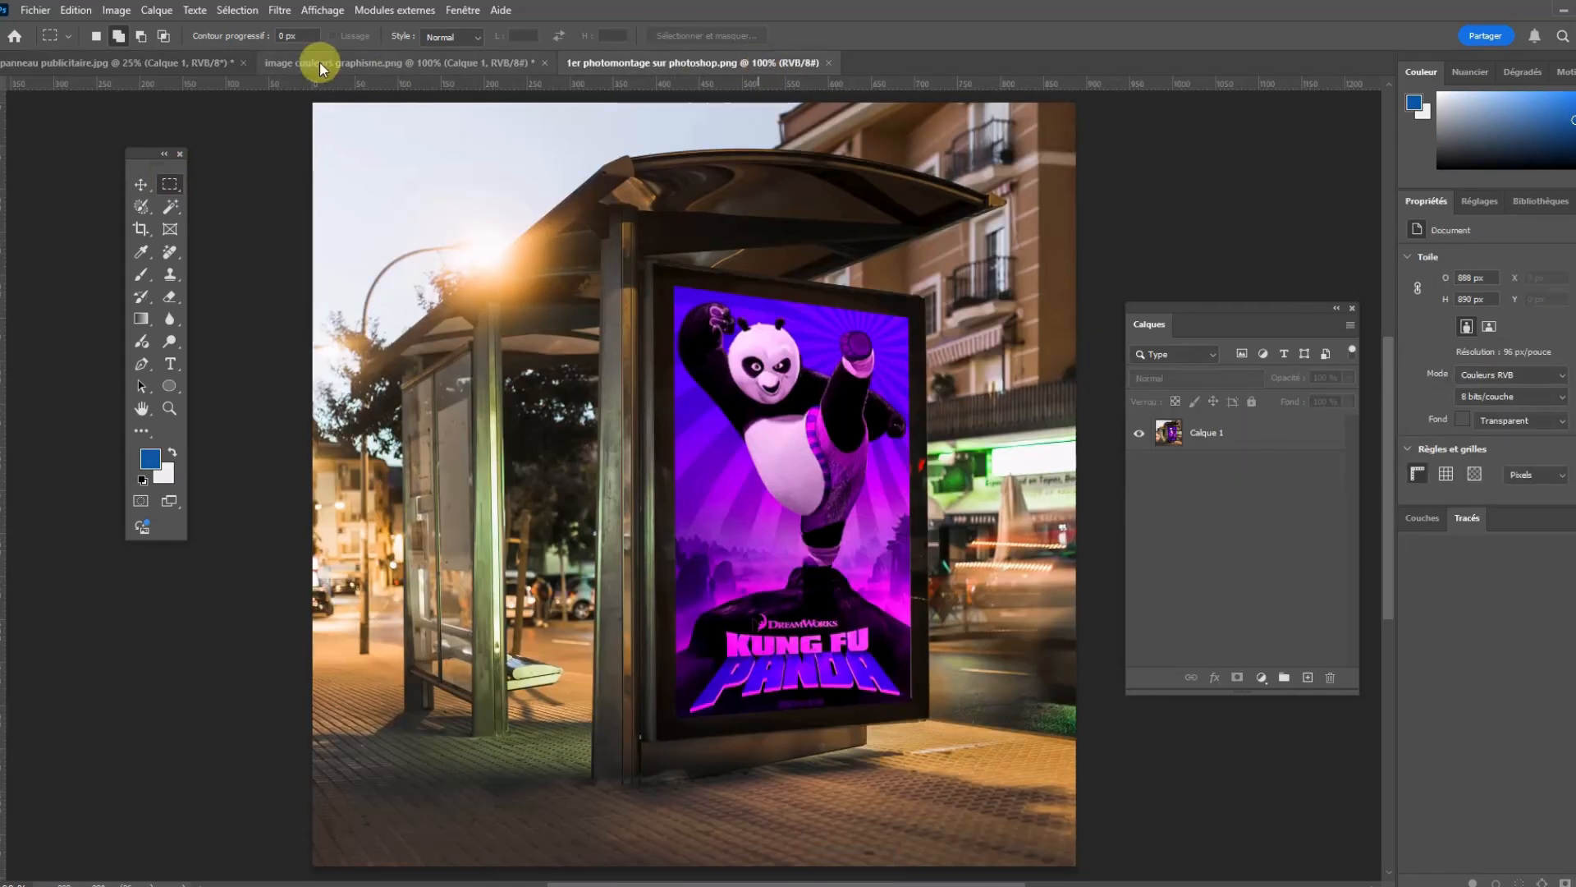
pyautogui.click(90, 66)
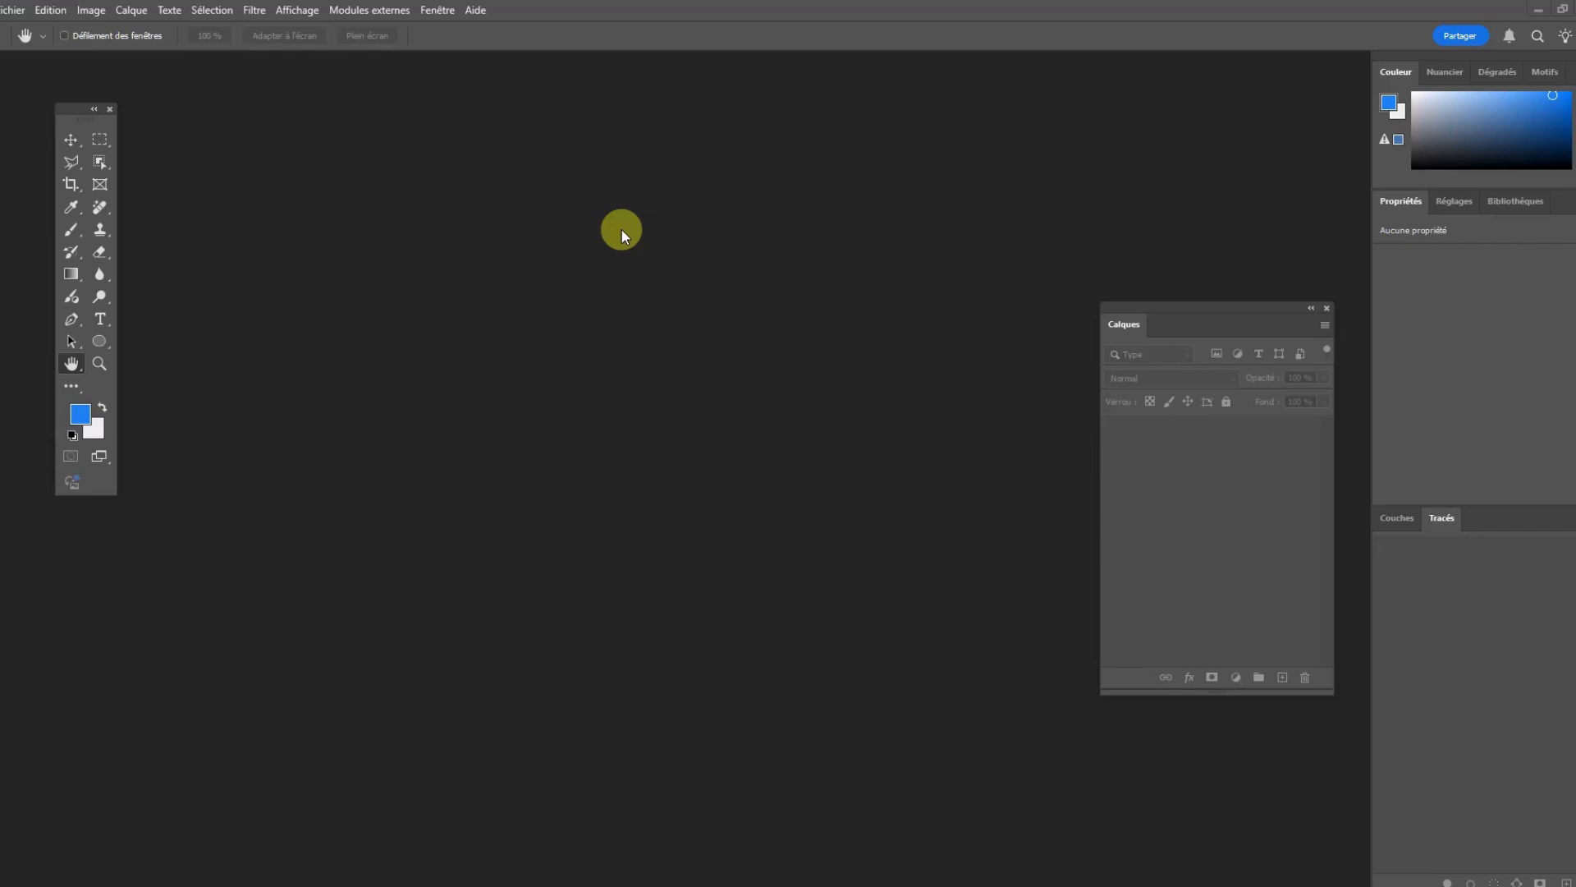
# Activate the Polygonal Lasso tool and open the lasso practice image with the blue geometric shape.
pyautogui.click(79, 163)
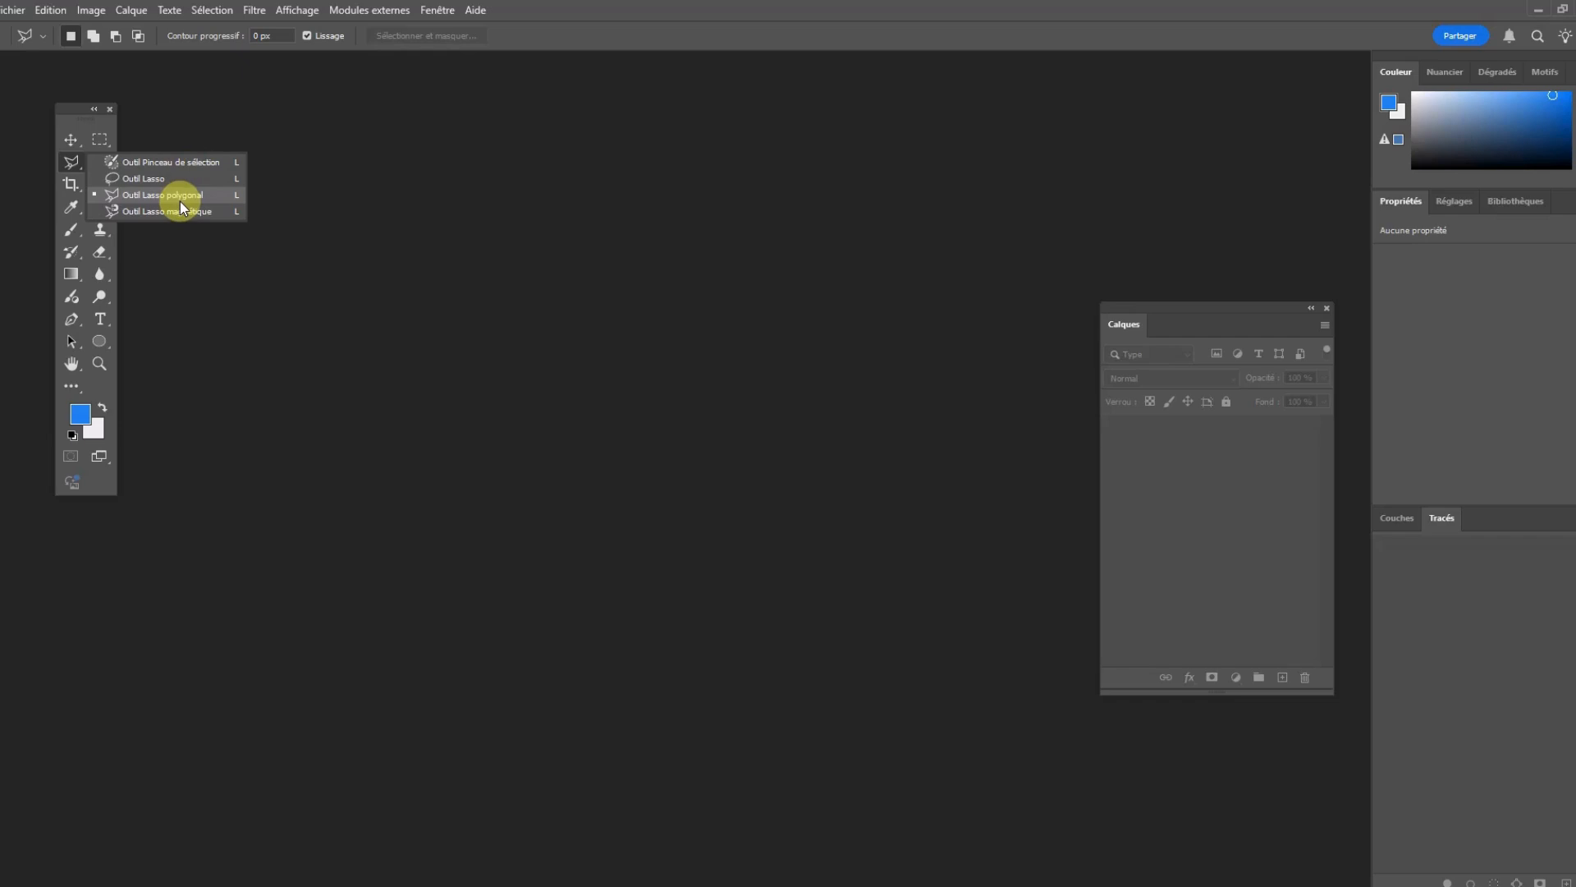
pyautogui.press('Escape')
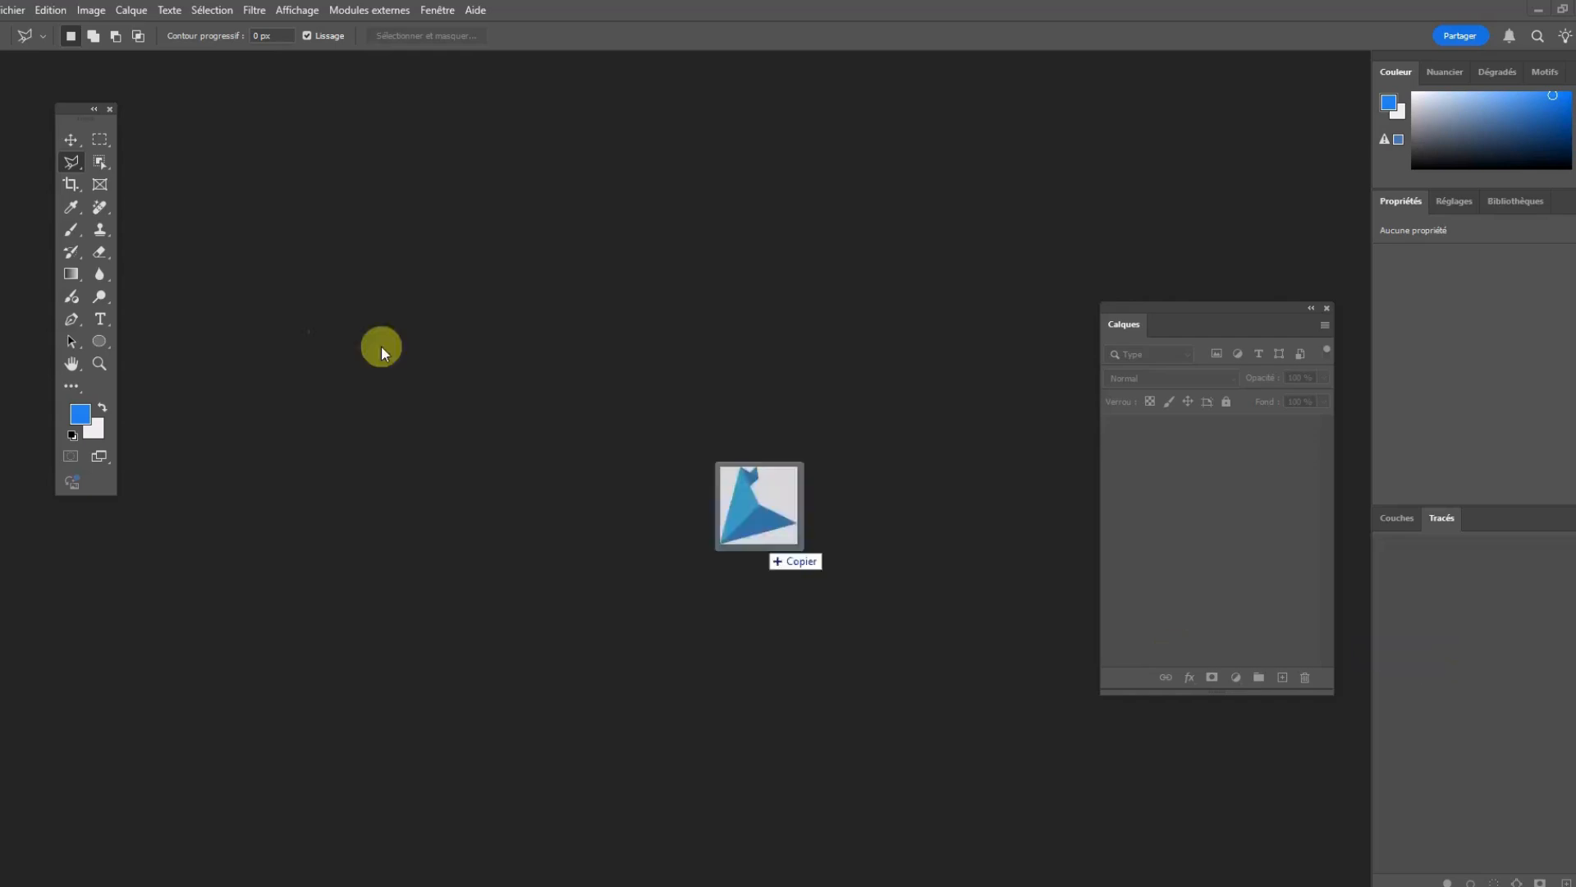
pyautogui.moveTo(767, 545); pyautogui.dragTo(299, 134)
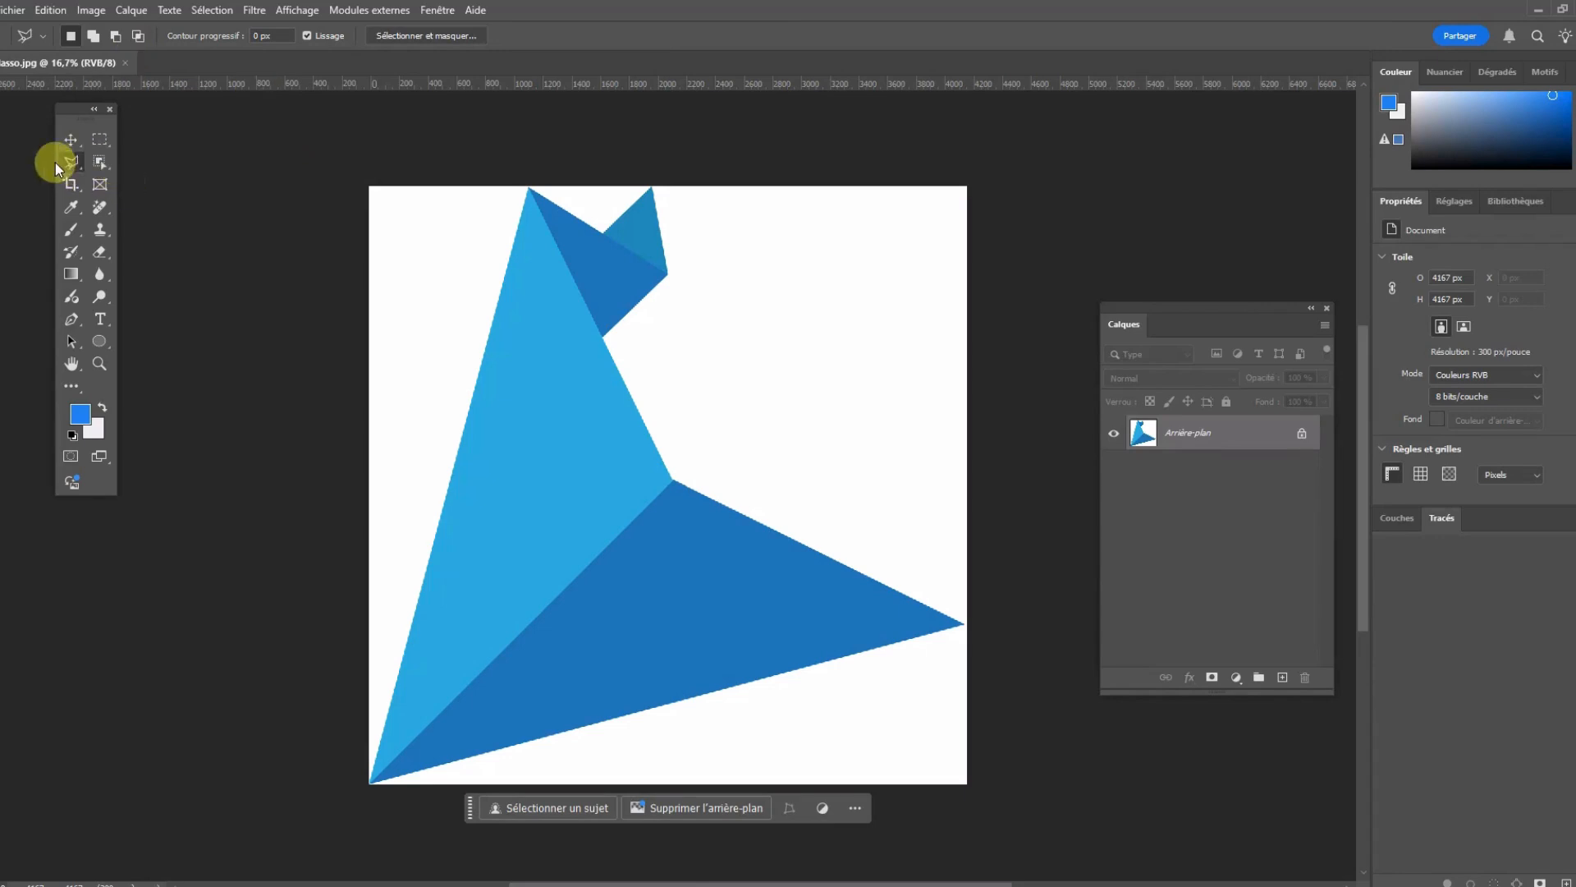
# Trace a closed Polygonal Lasso selection around the blue shape, placing a point at each outer corner from the lower-left tip.
pyautogui.click(371, 783)
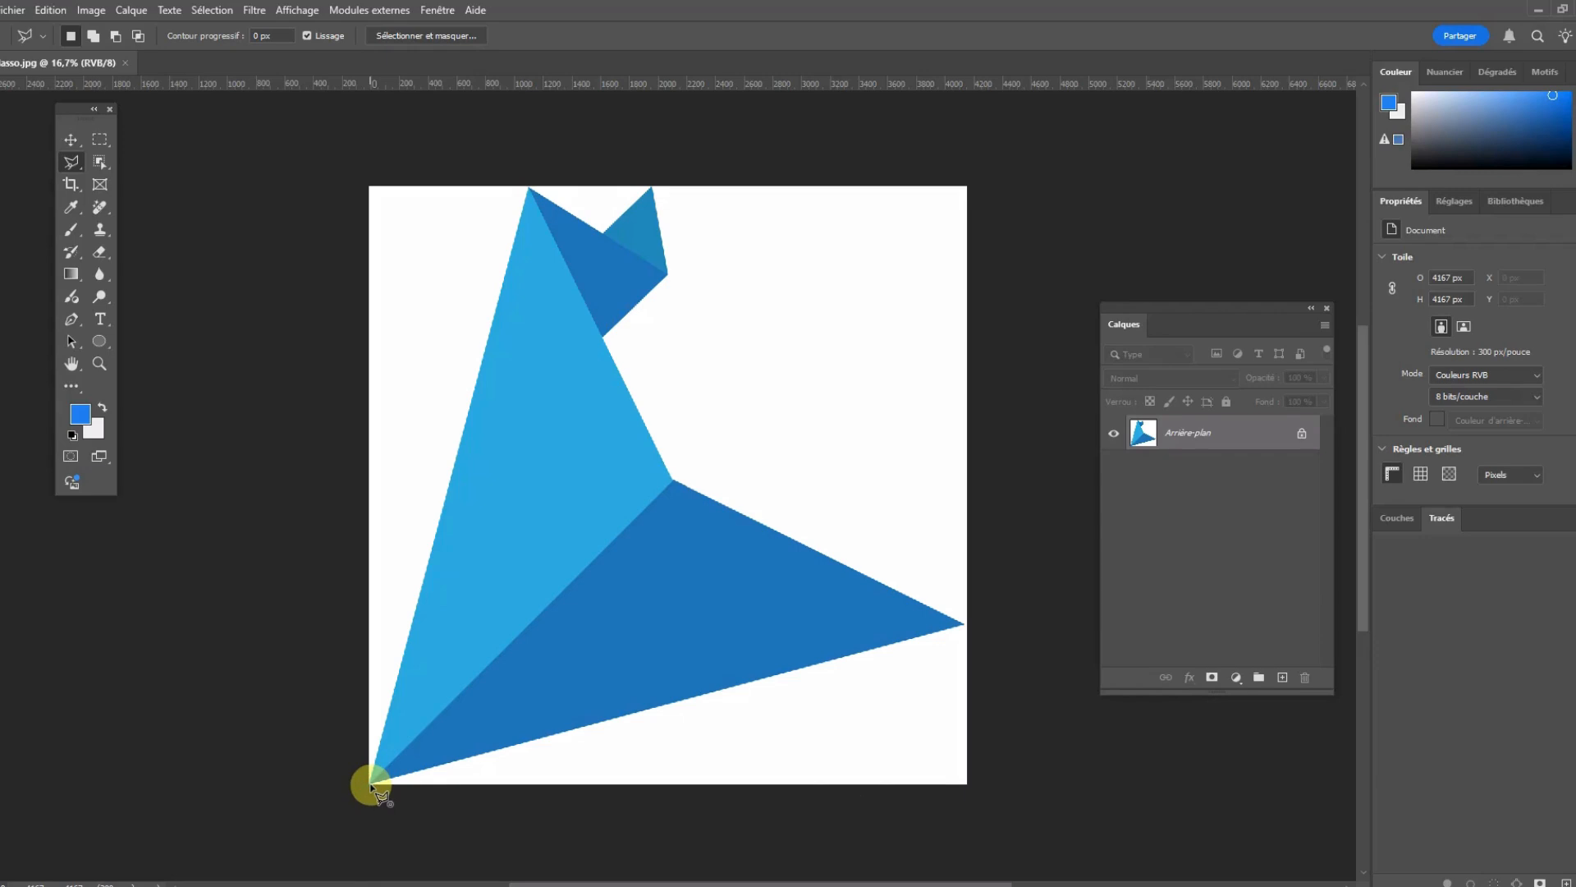
pyautogui.click(528, 189)
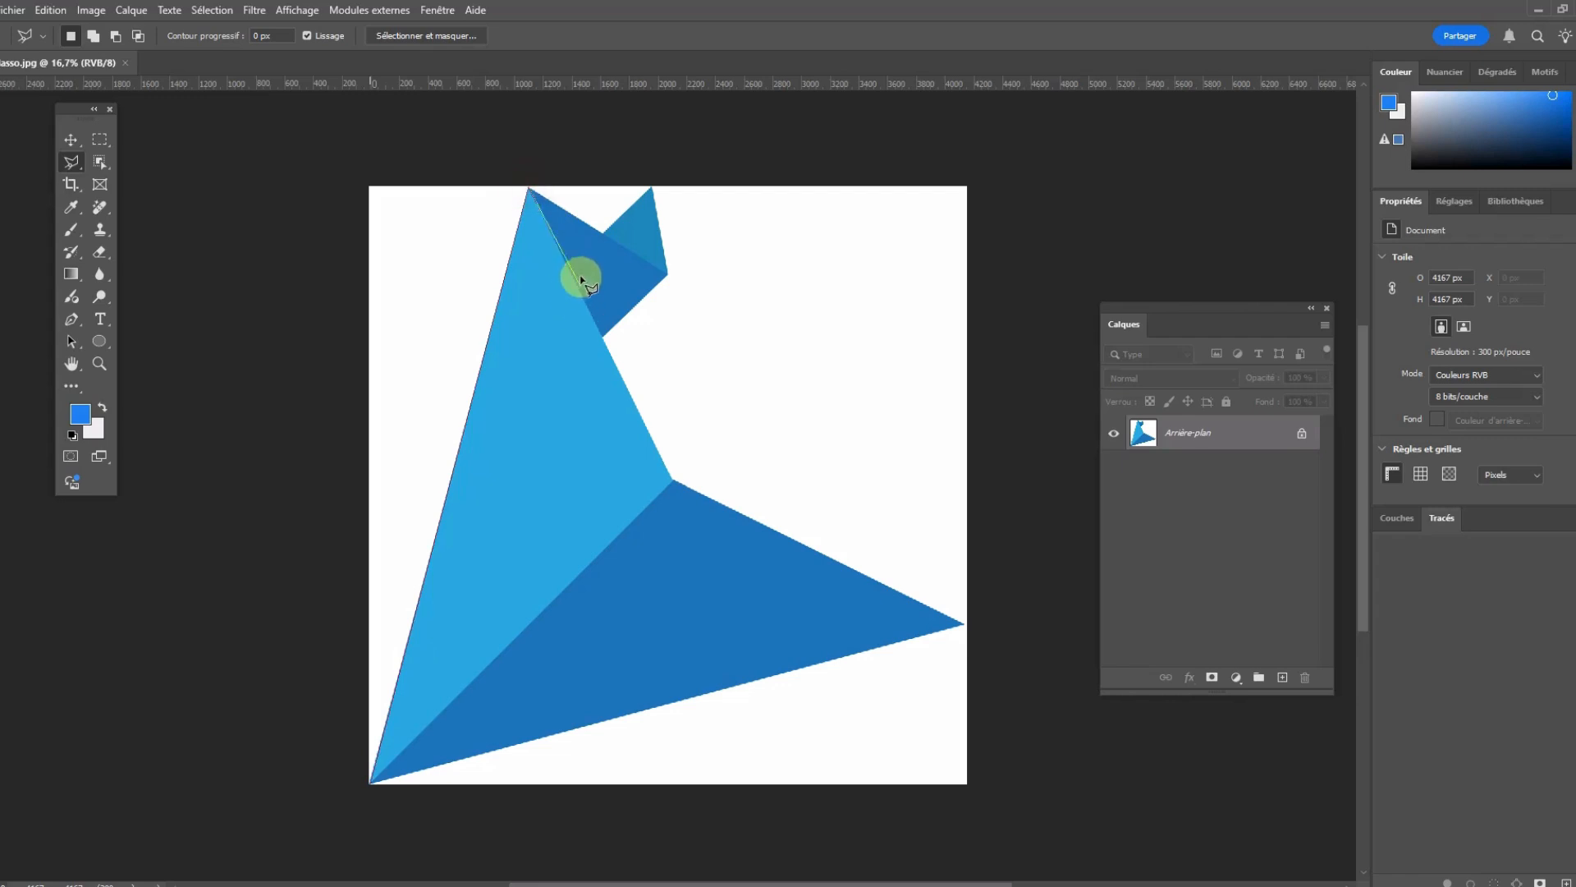
pyautogui.click(604, 235)
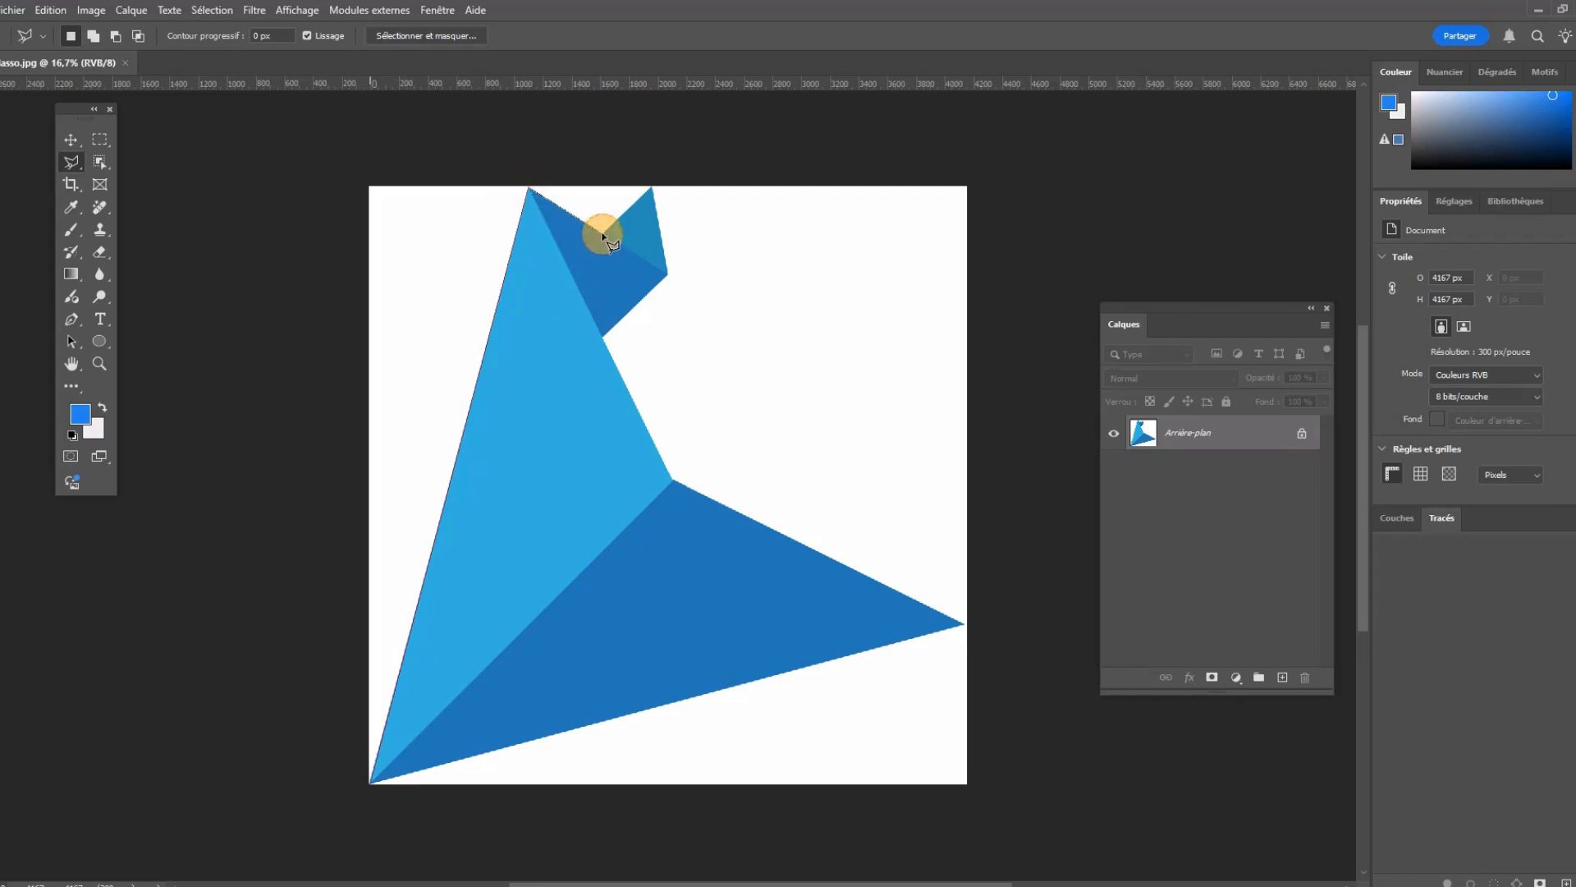
pyautogui.click(652, 189)
pyautogui.click(666, 275)
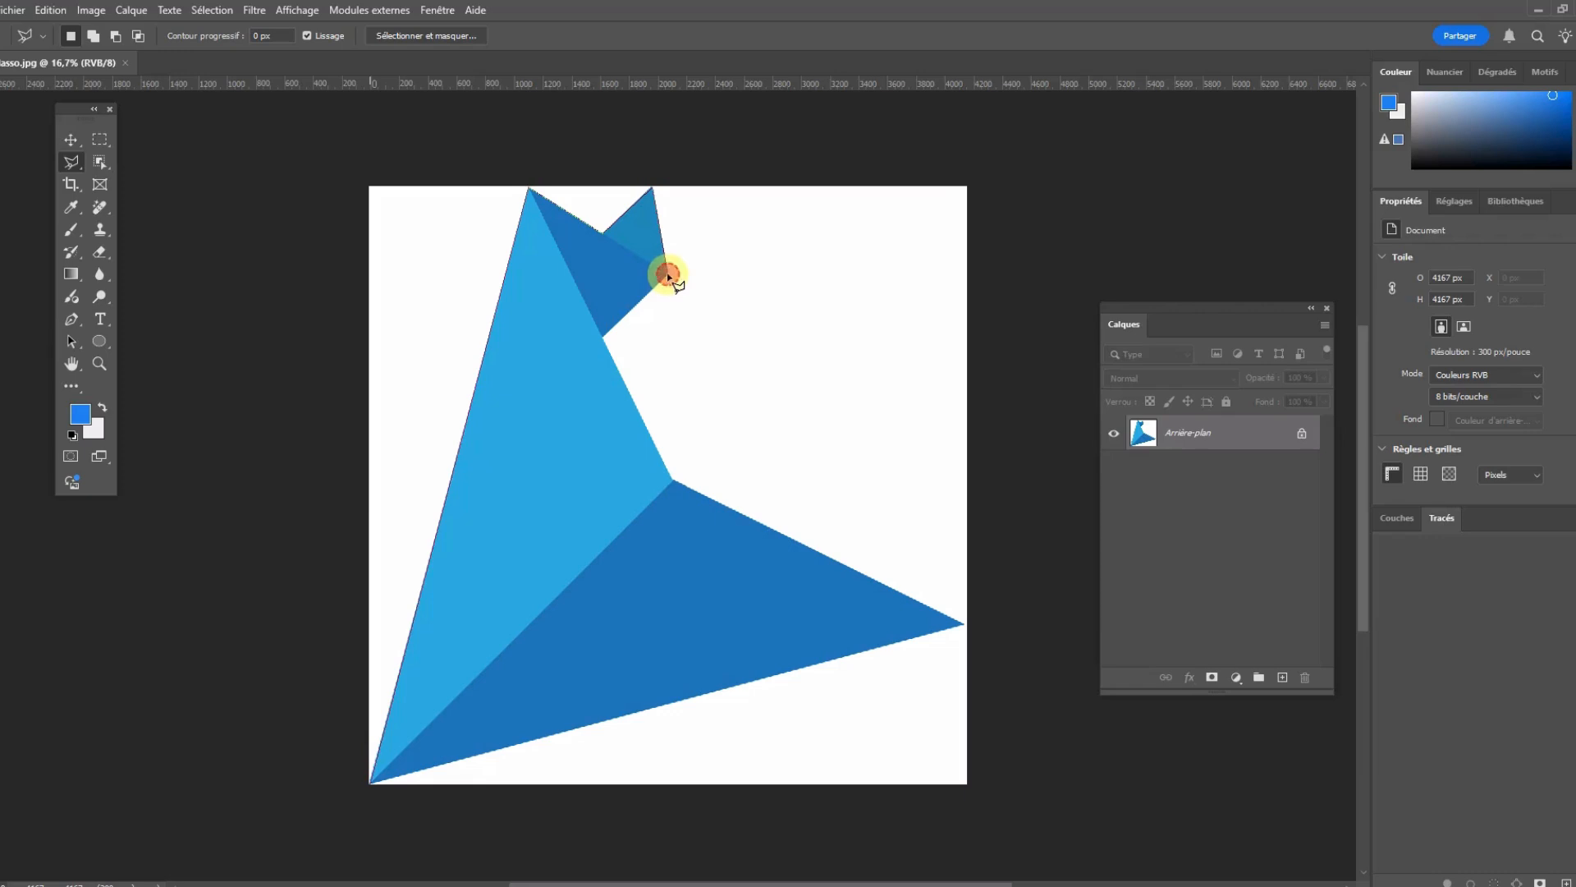
pyautogui.click(605, 337)
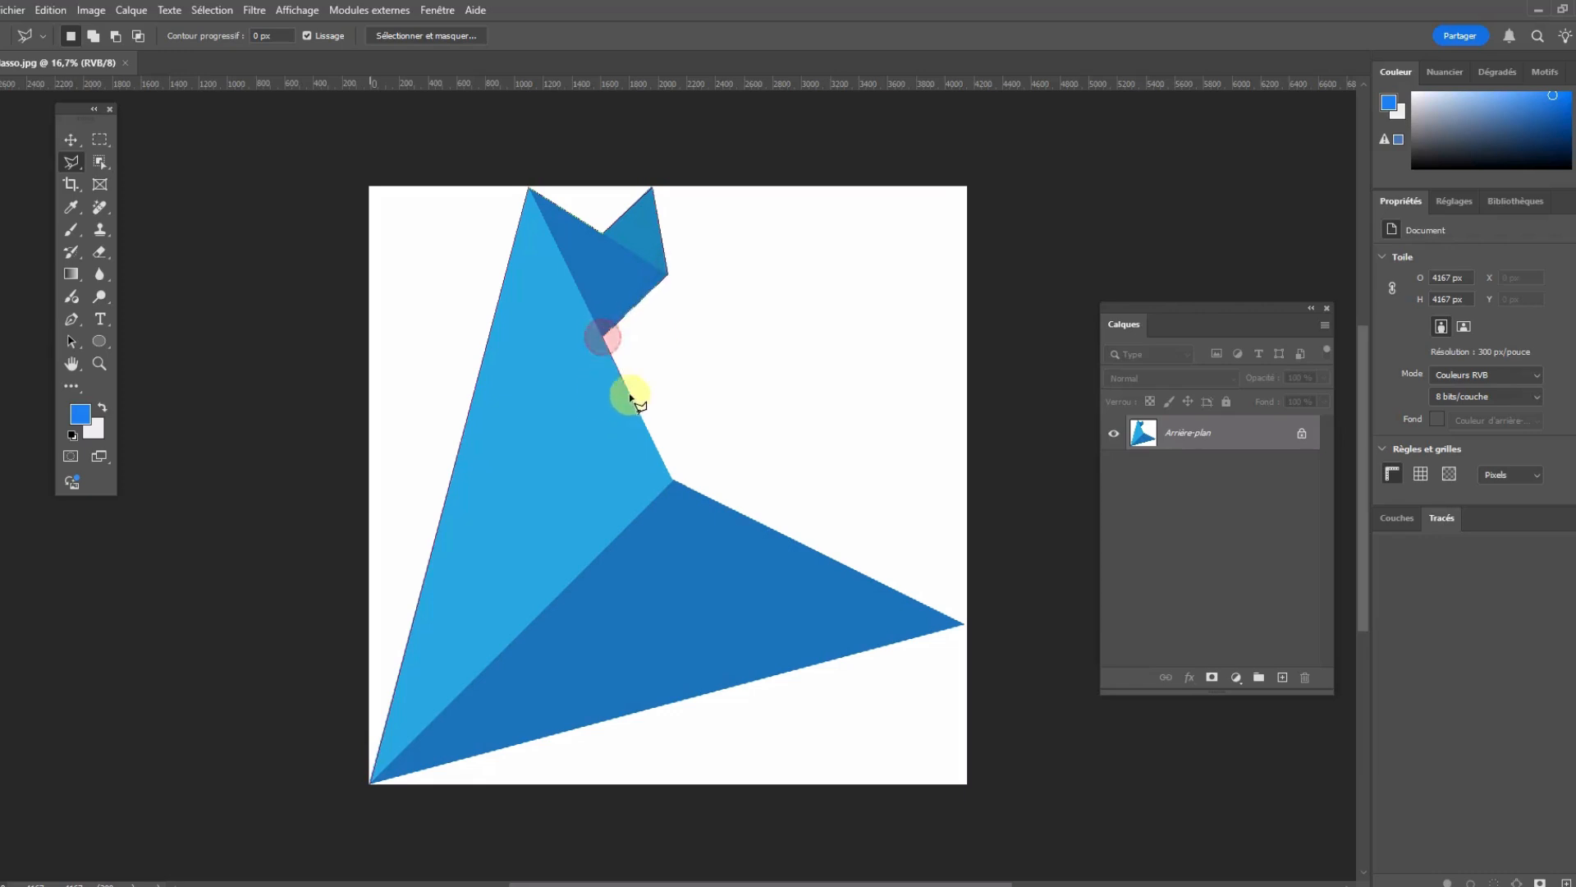
pyautogui.click(671, 479)
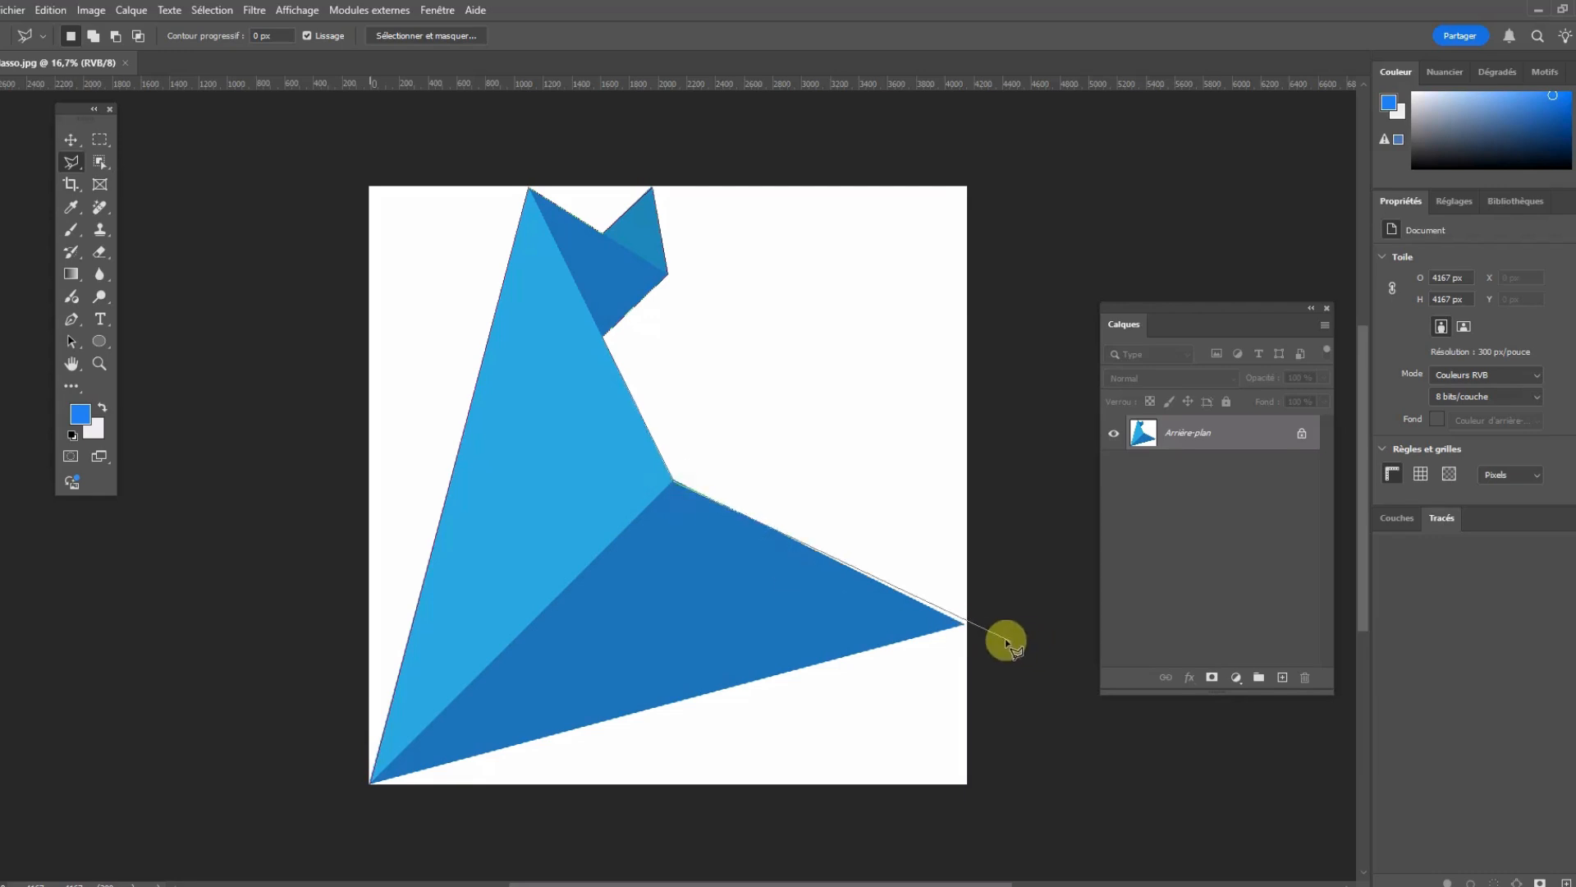
pyautogui.click(964, 634)
pyautogui.click(370, 781)
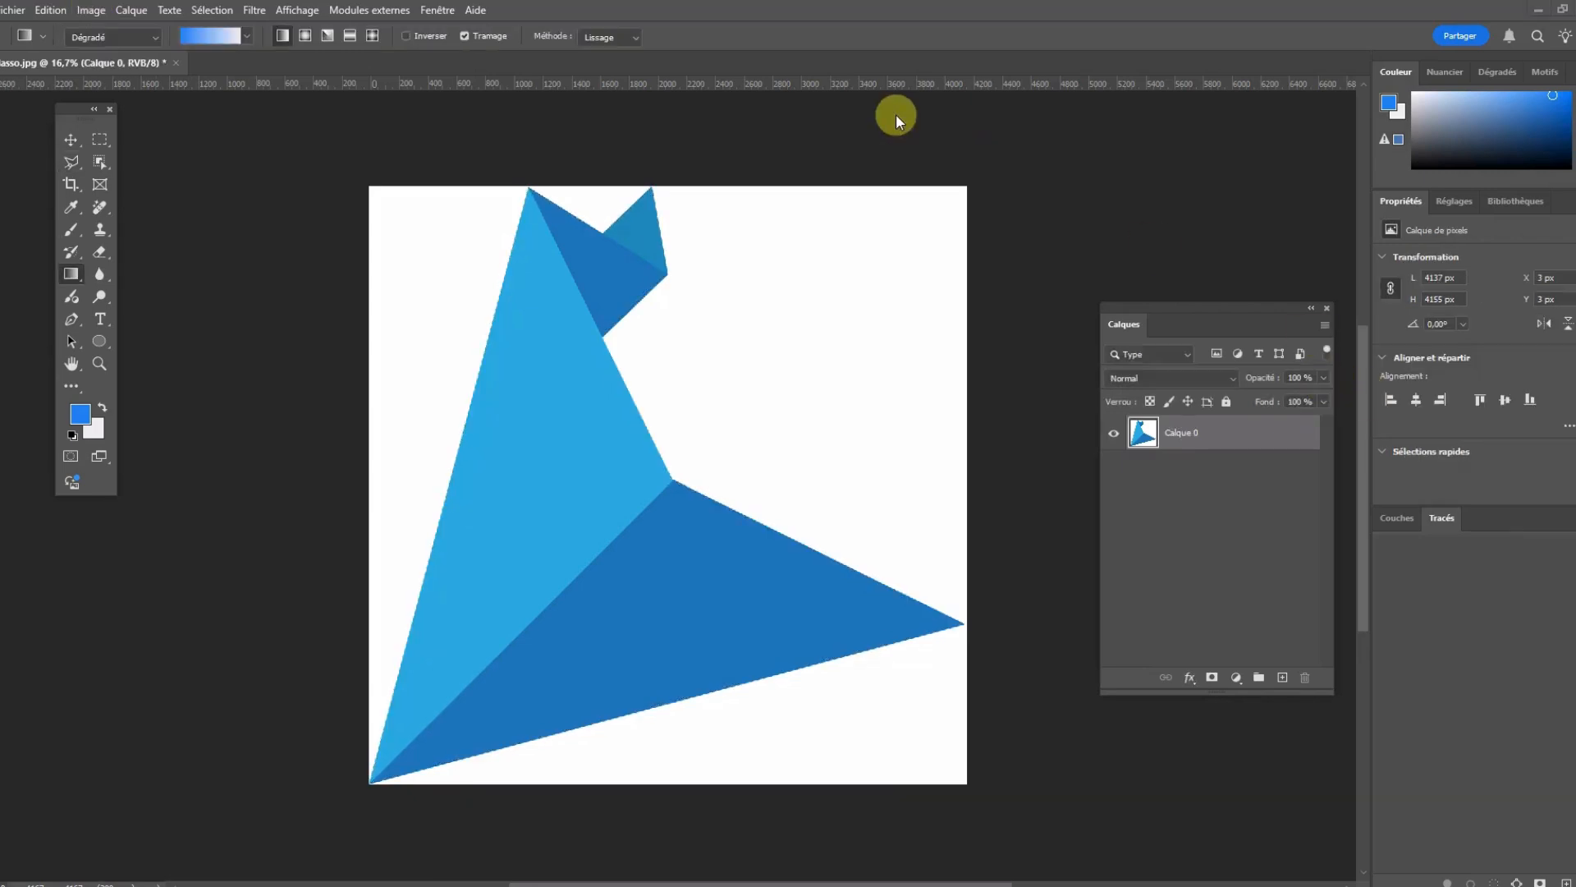
# Invert the selection of the blue shape to select the white background around it.
pyautogui.click(491, 305)
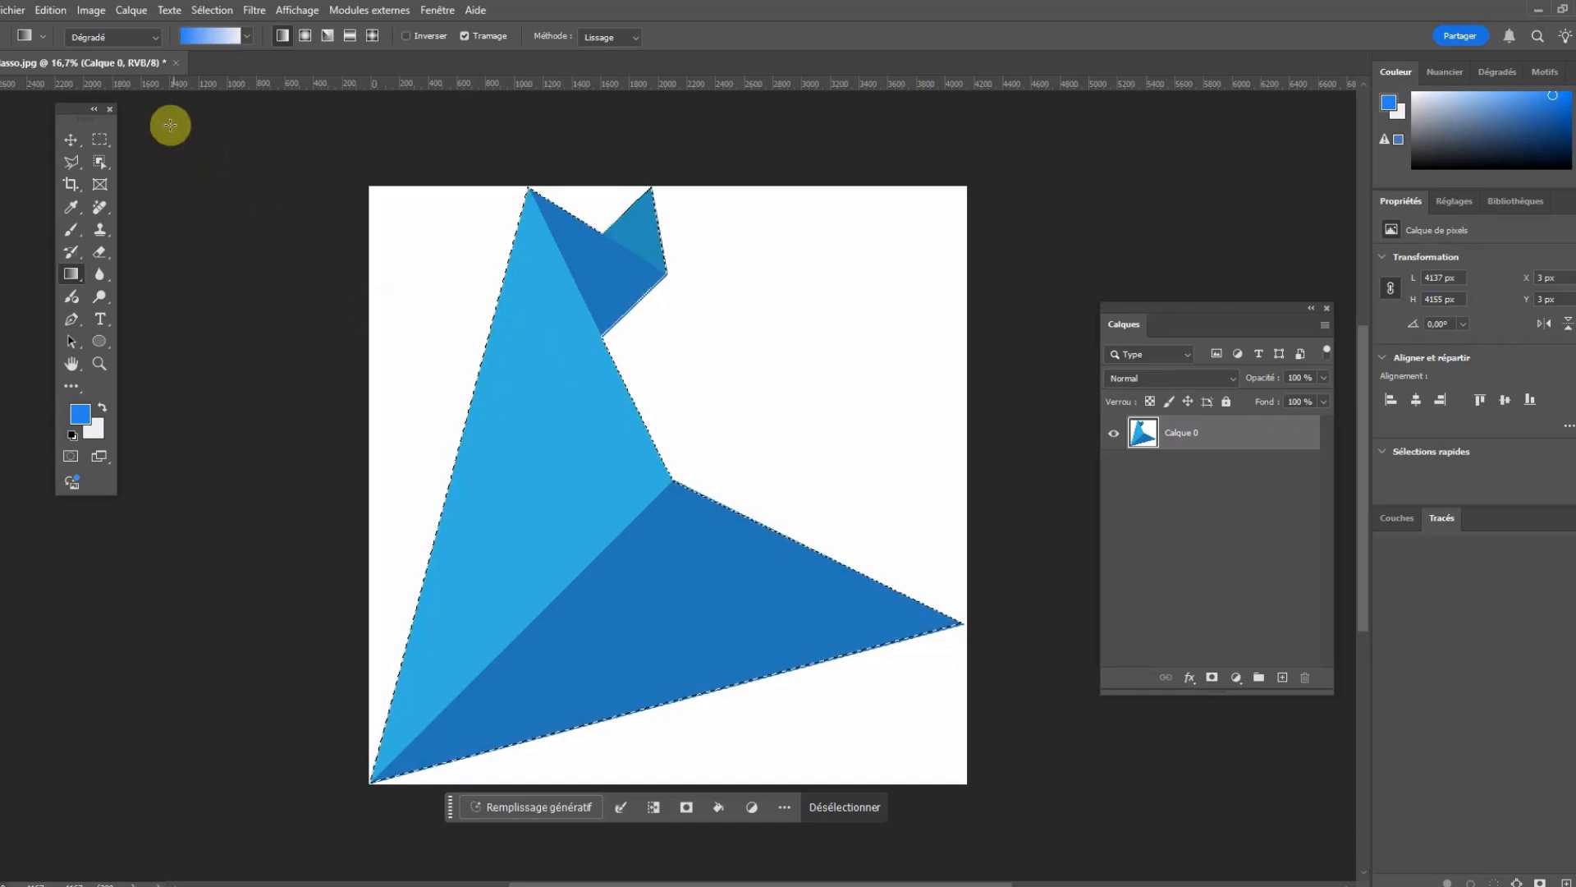
pyautogui.click(101, 136)
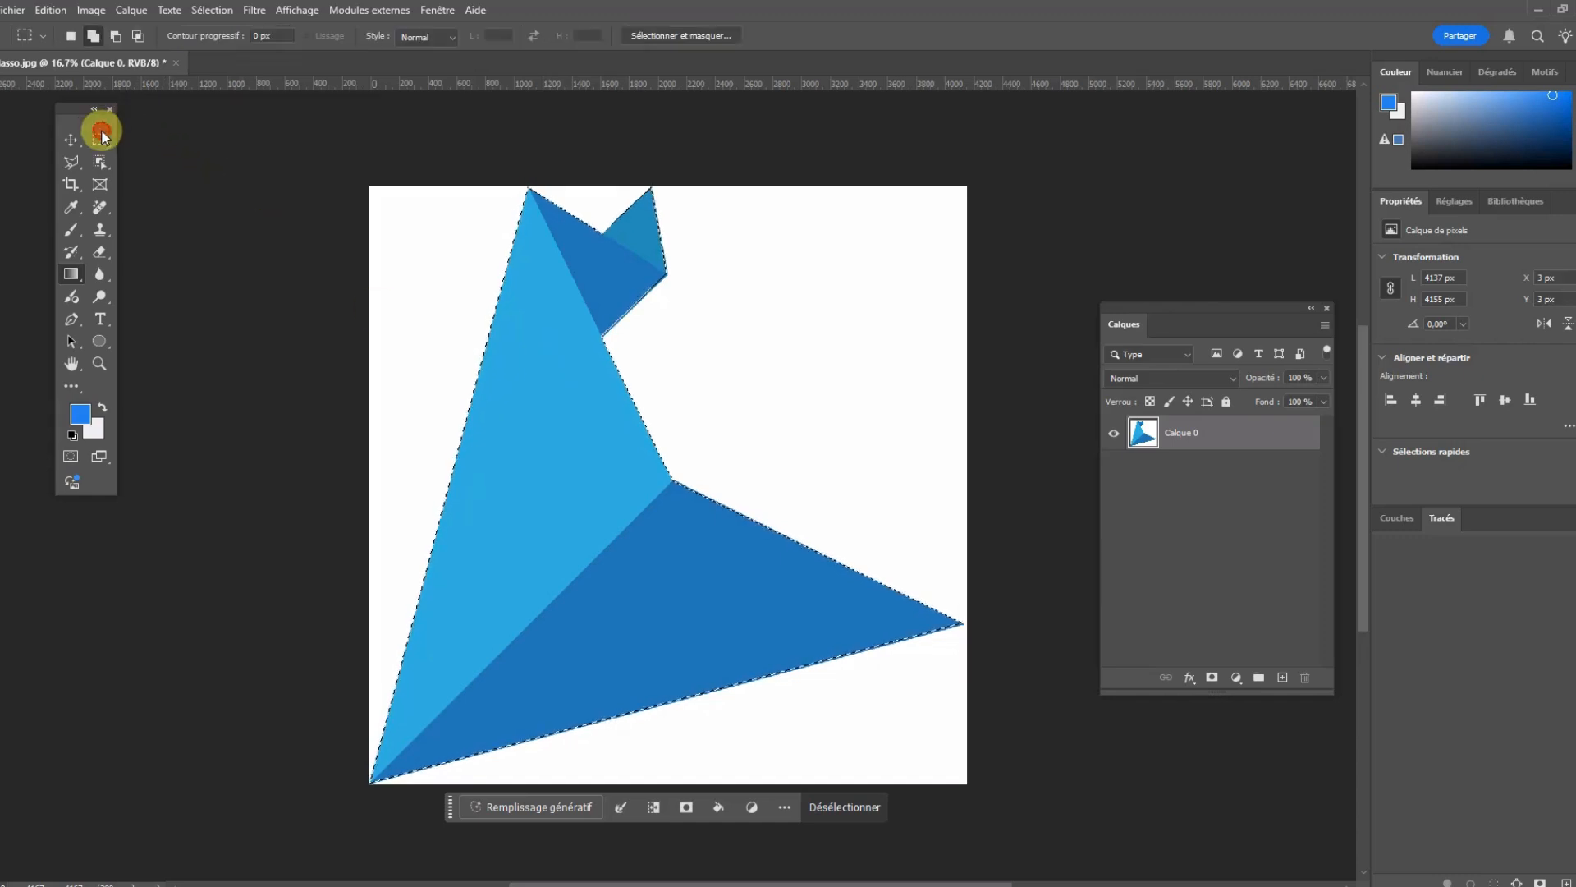
pyautogui.rightClick(552, 341)
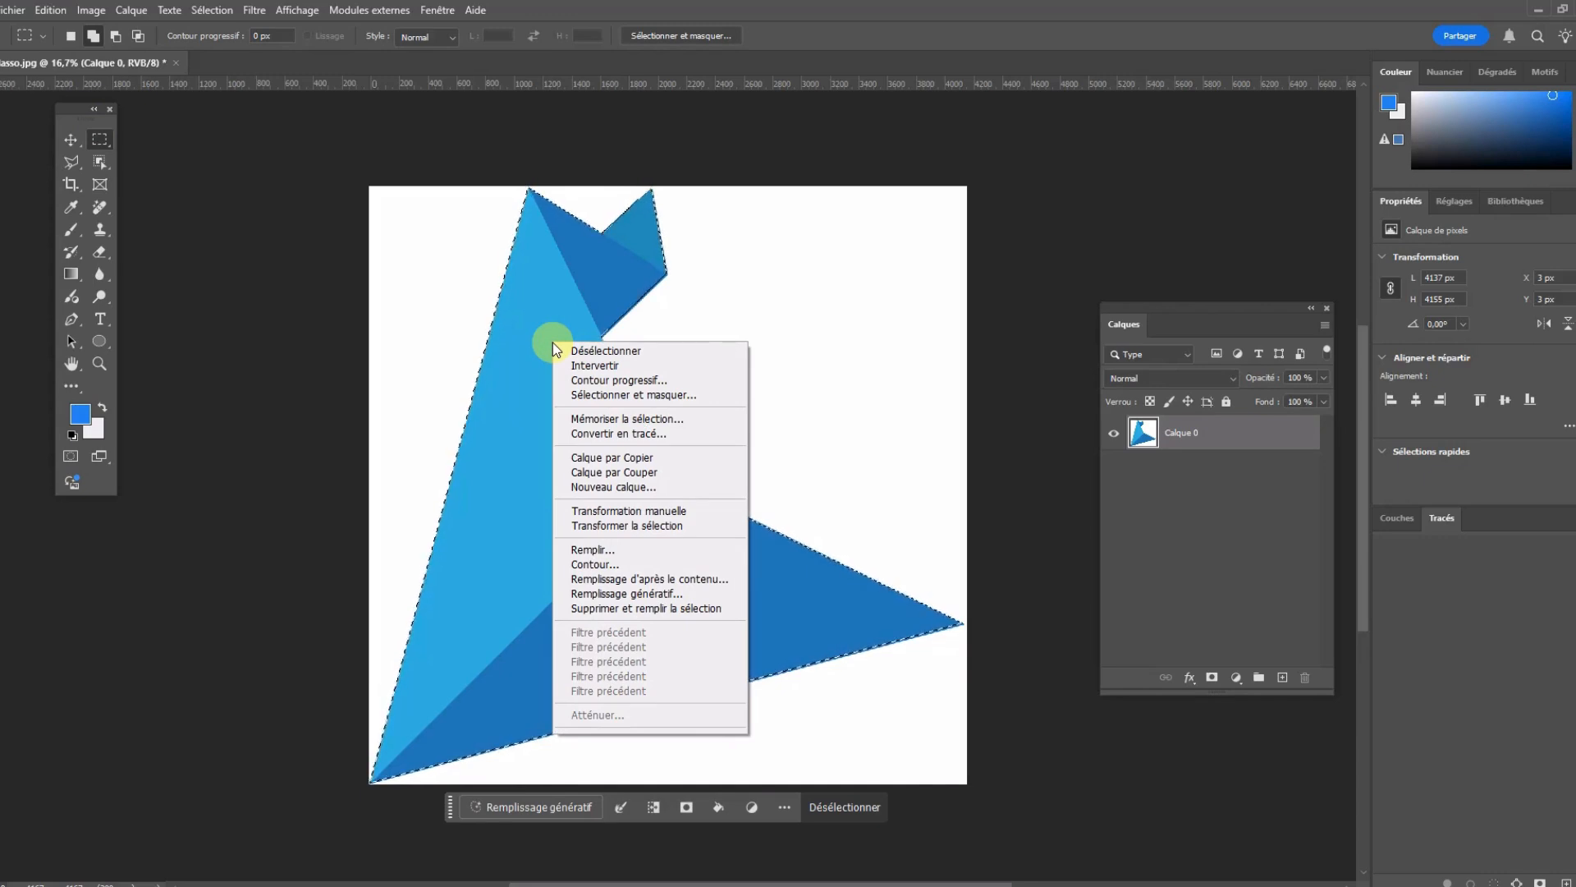
pyautogui.click(572, 364)
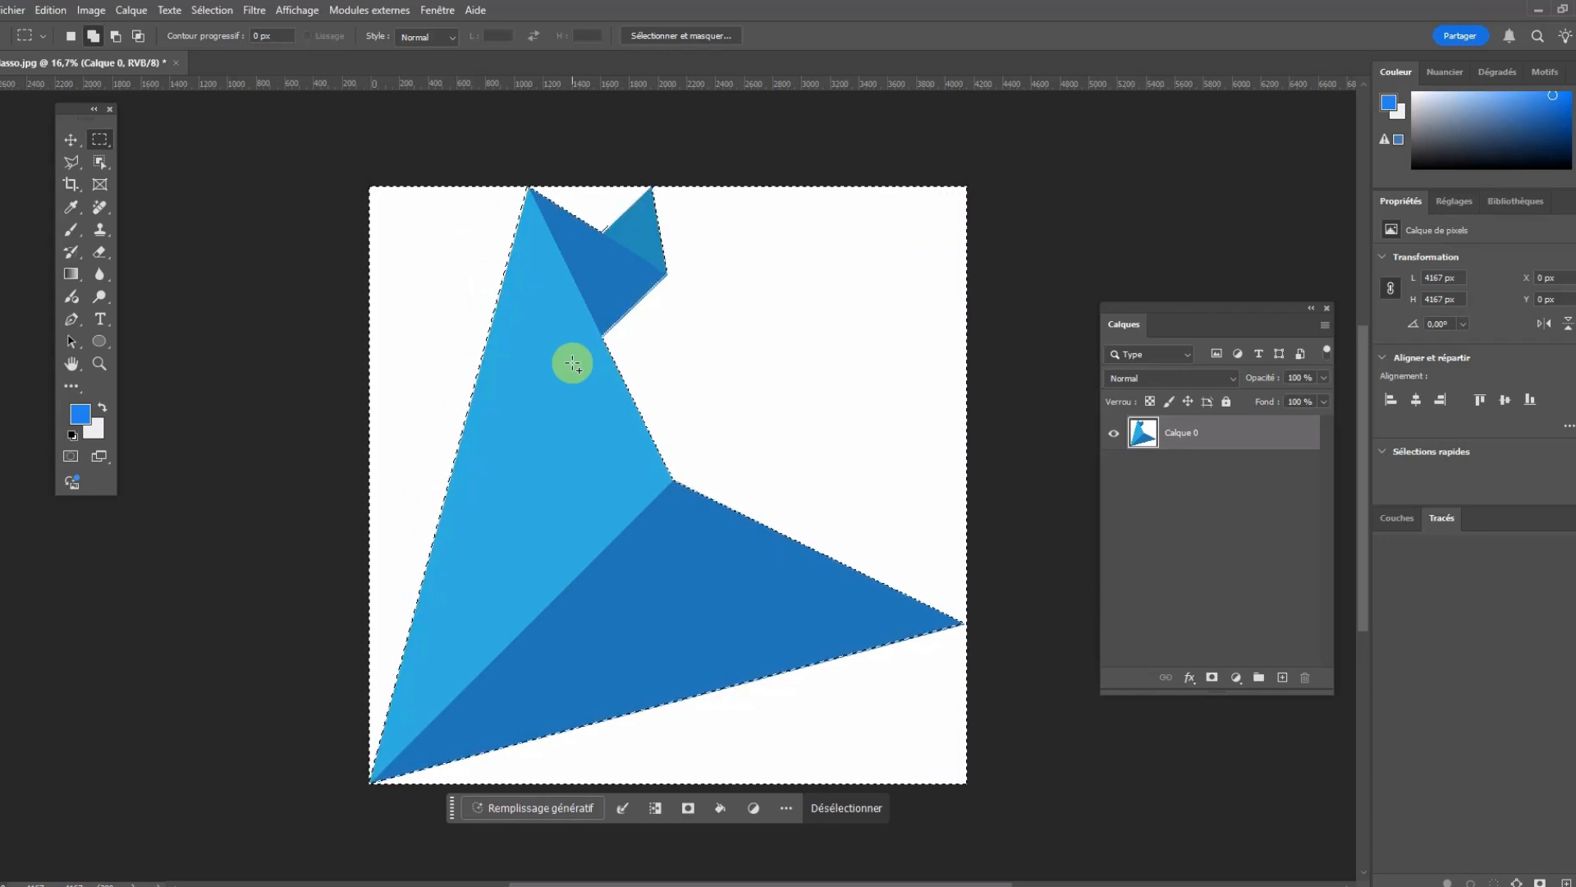
# Fill the selected white areas on both sides of the blue shape with magenta #f41dc9 using the Paint Bucket.
pyautogui.click(72, 273)
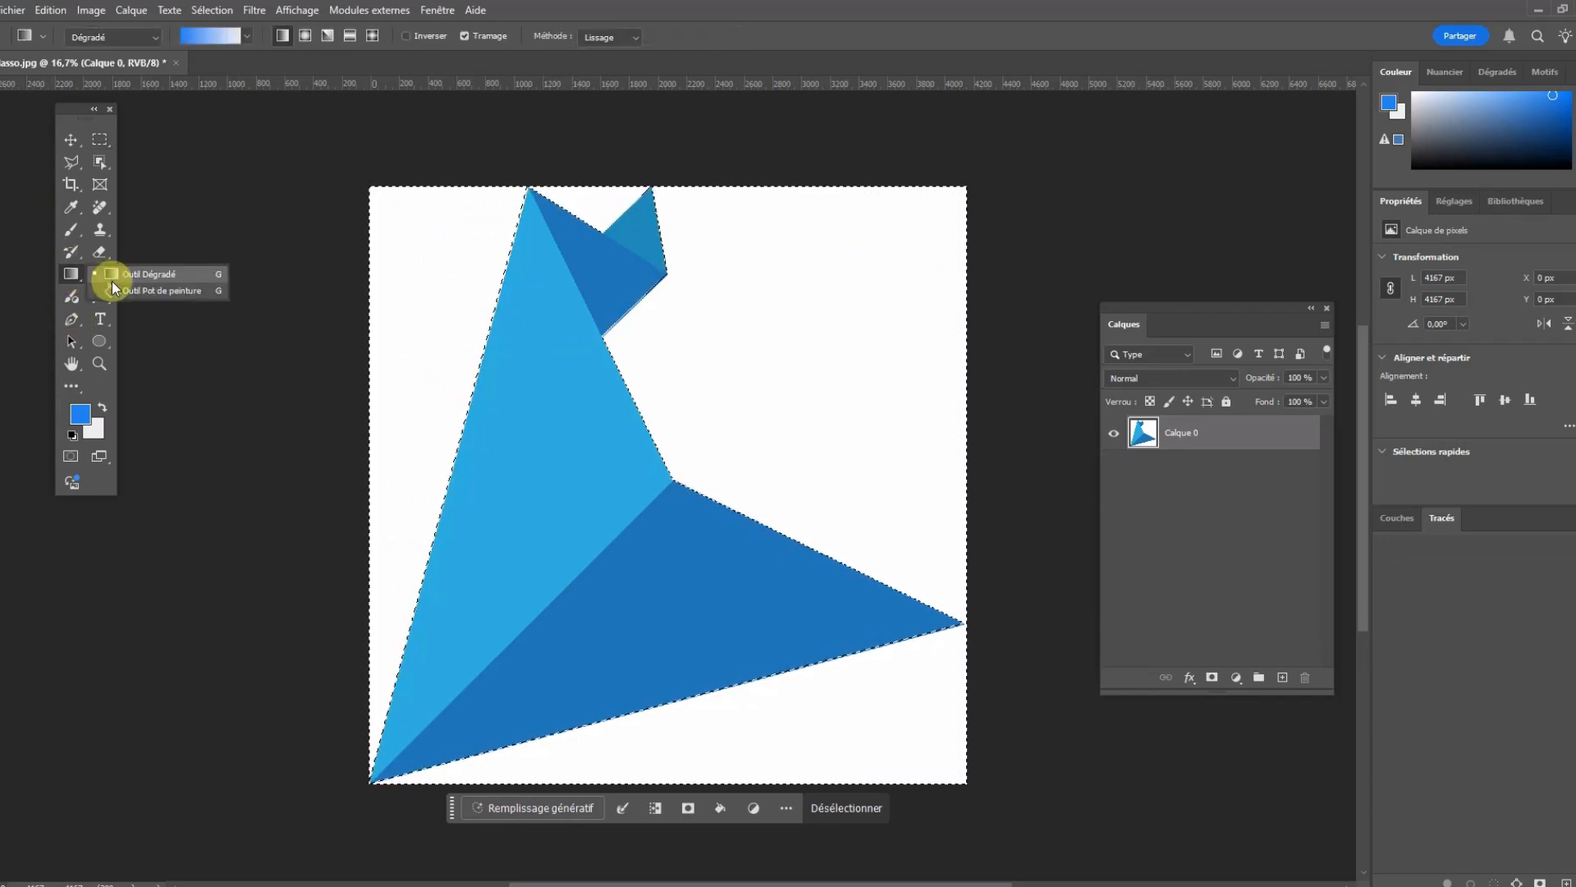
pyautogui.click(118, 292)
pyautogui.click(80, 414)
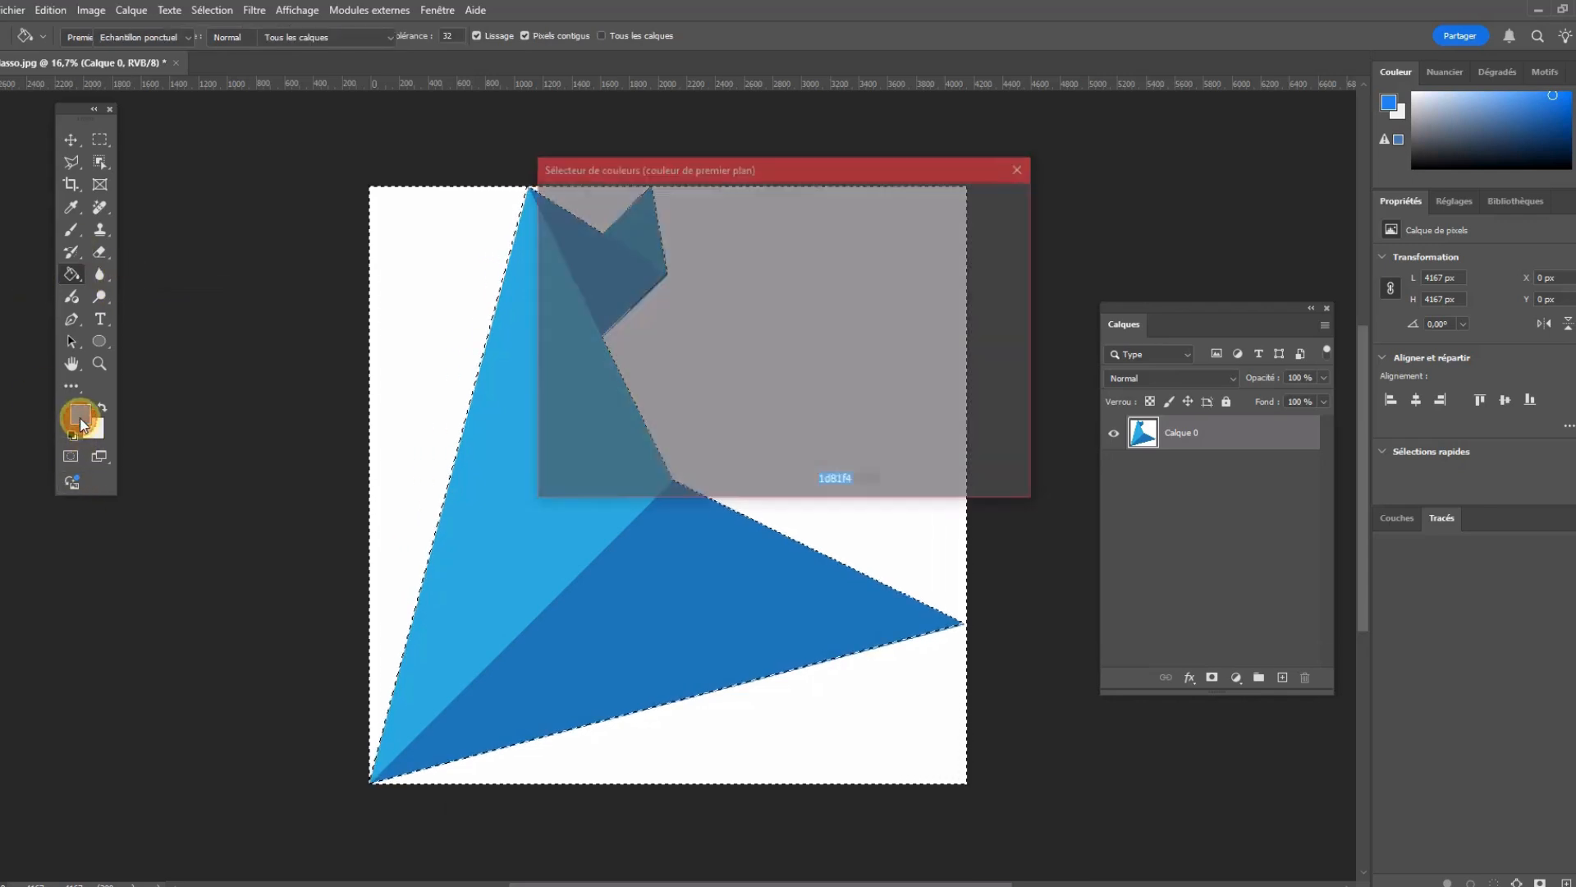
pyautogui.click(780, 235)
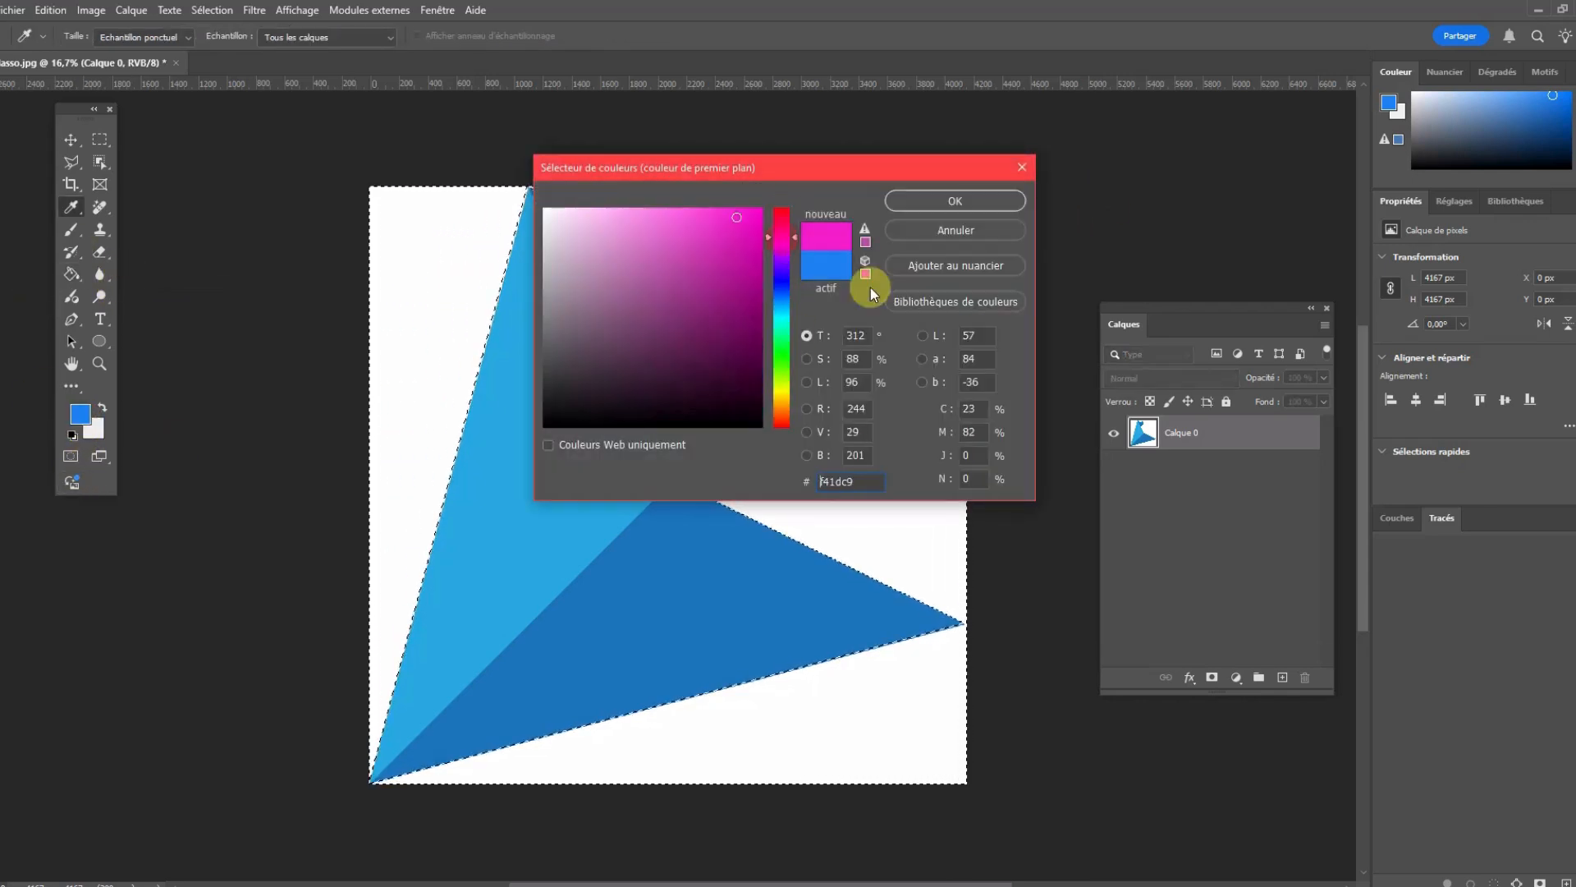
pyautogui.click(932, 205)
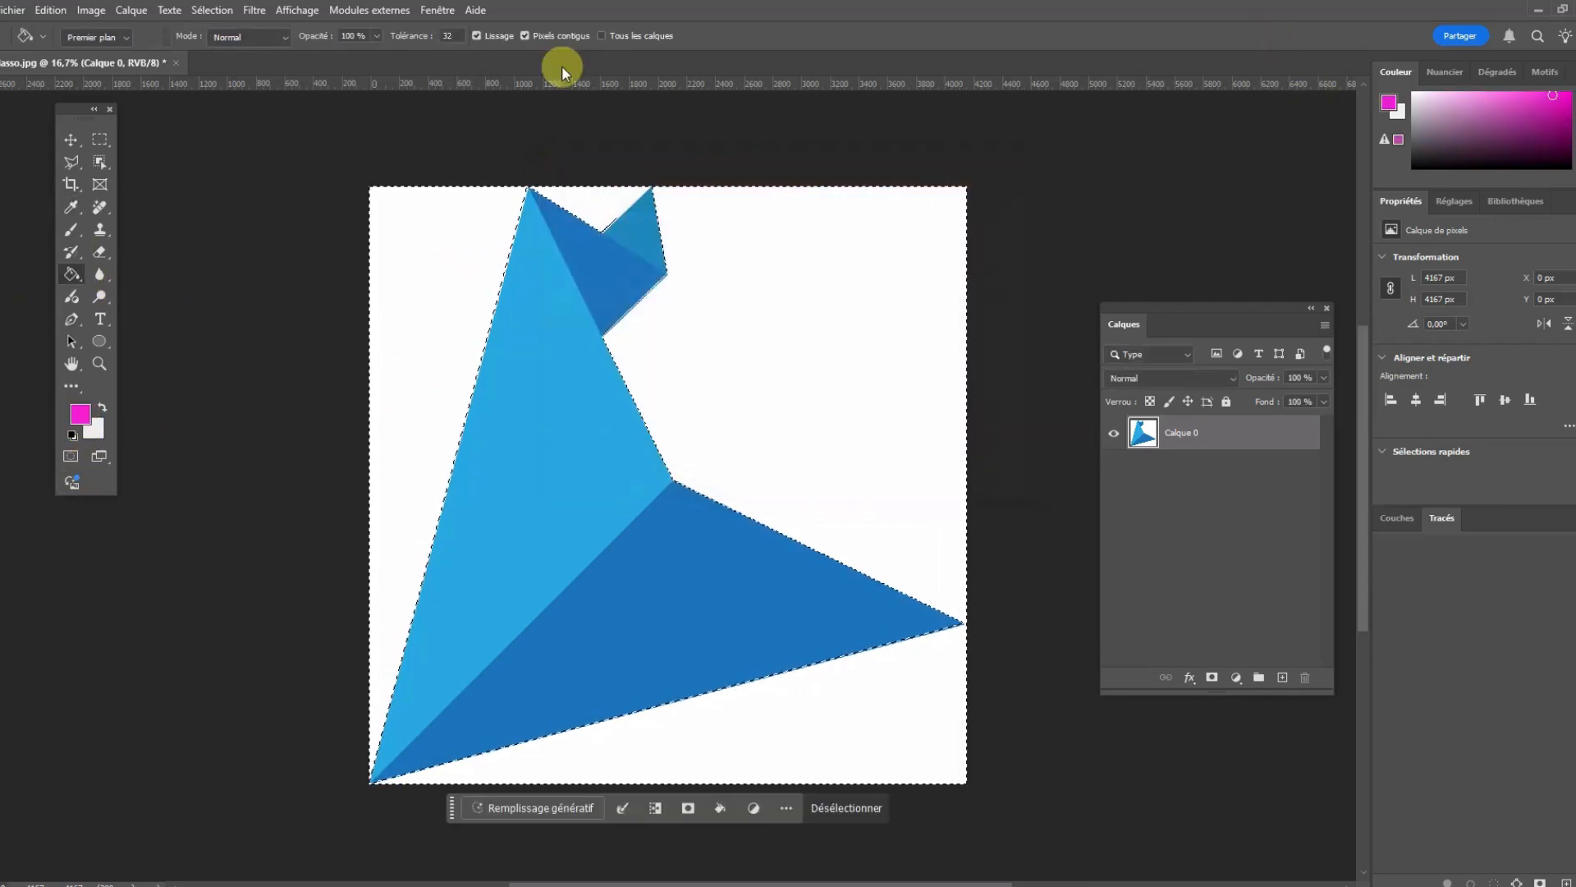
pyautogui.click(403, 241)
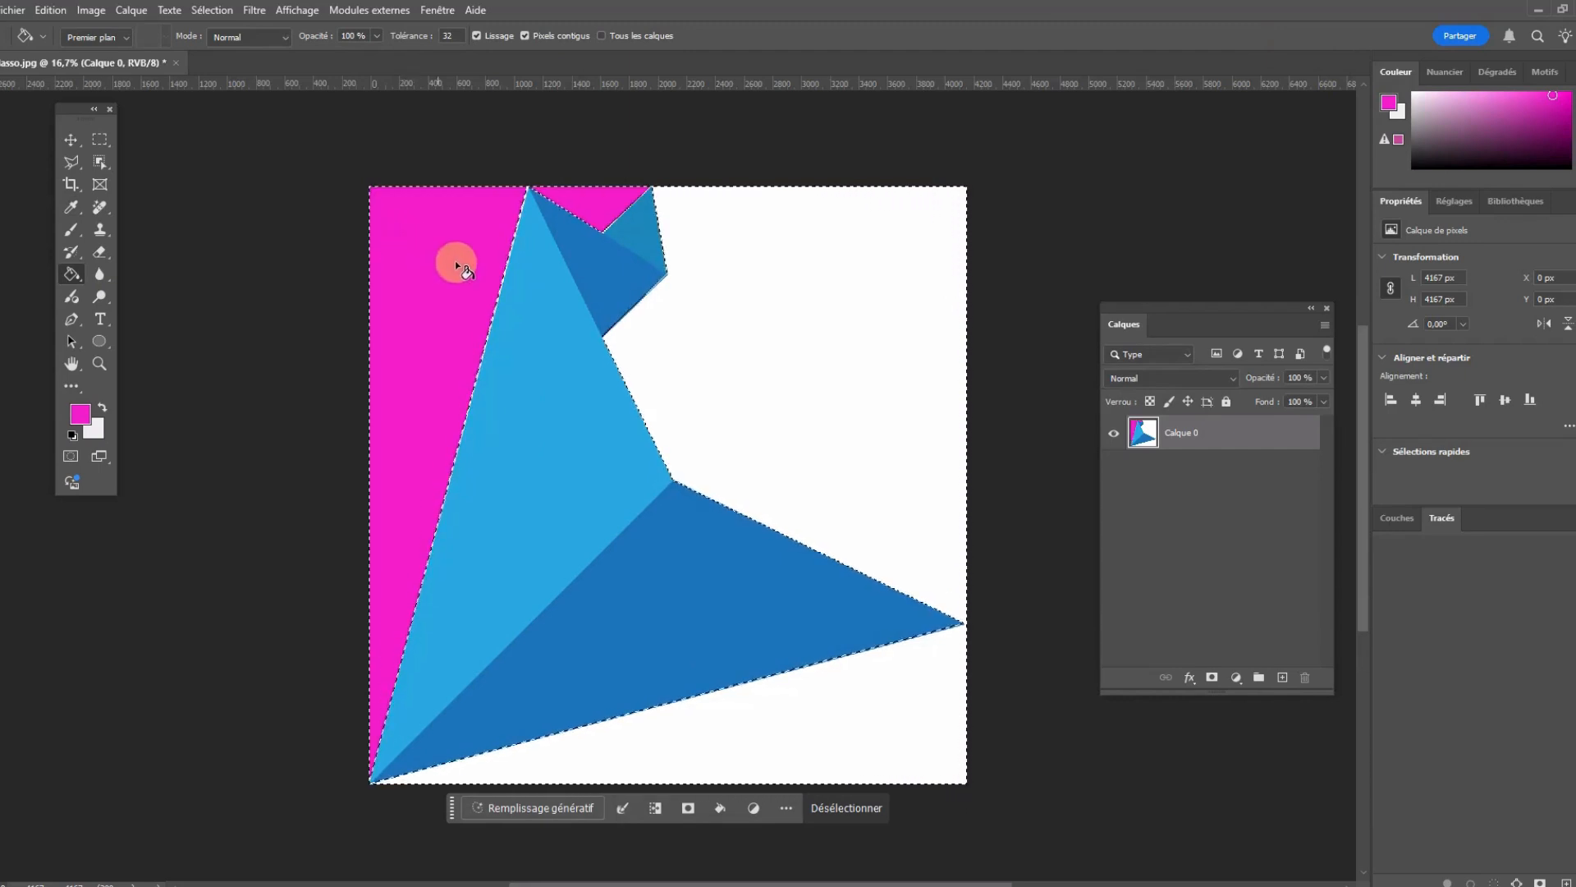
pyautogui.click(842, 227)
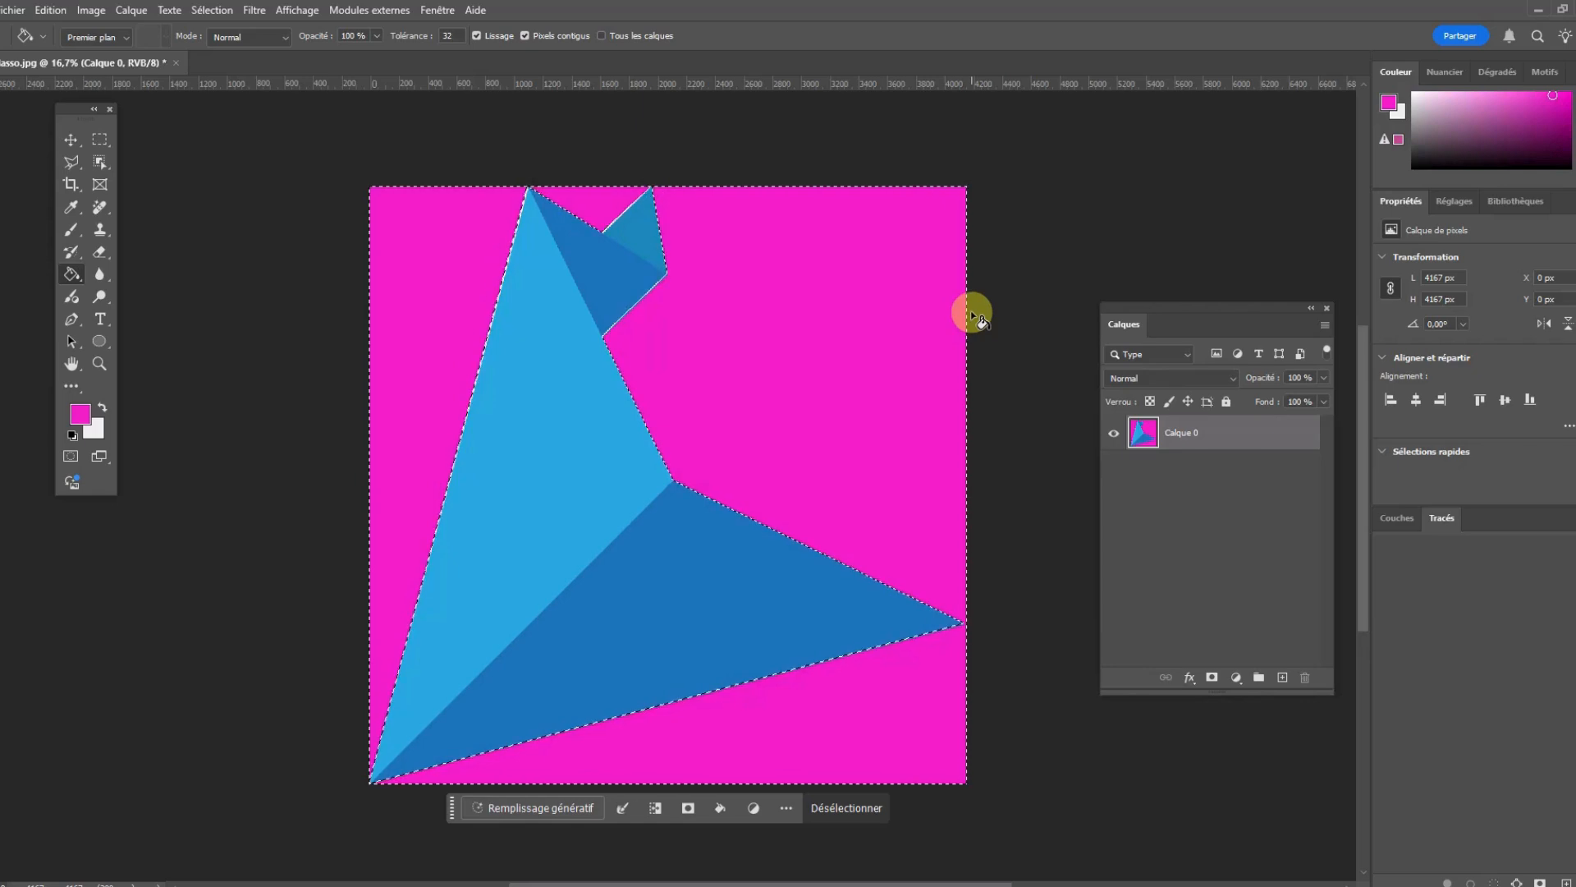
# Undo the magenta fills on the background.
pyautogui.hotkey('ctrl', 'BackSpace')
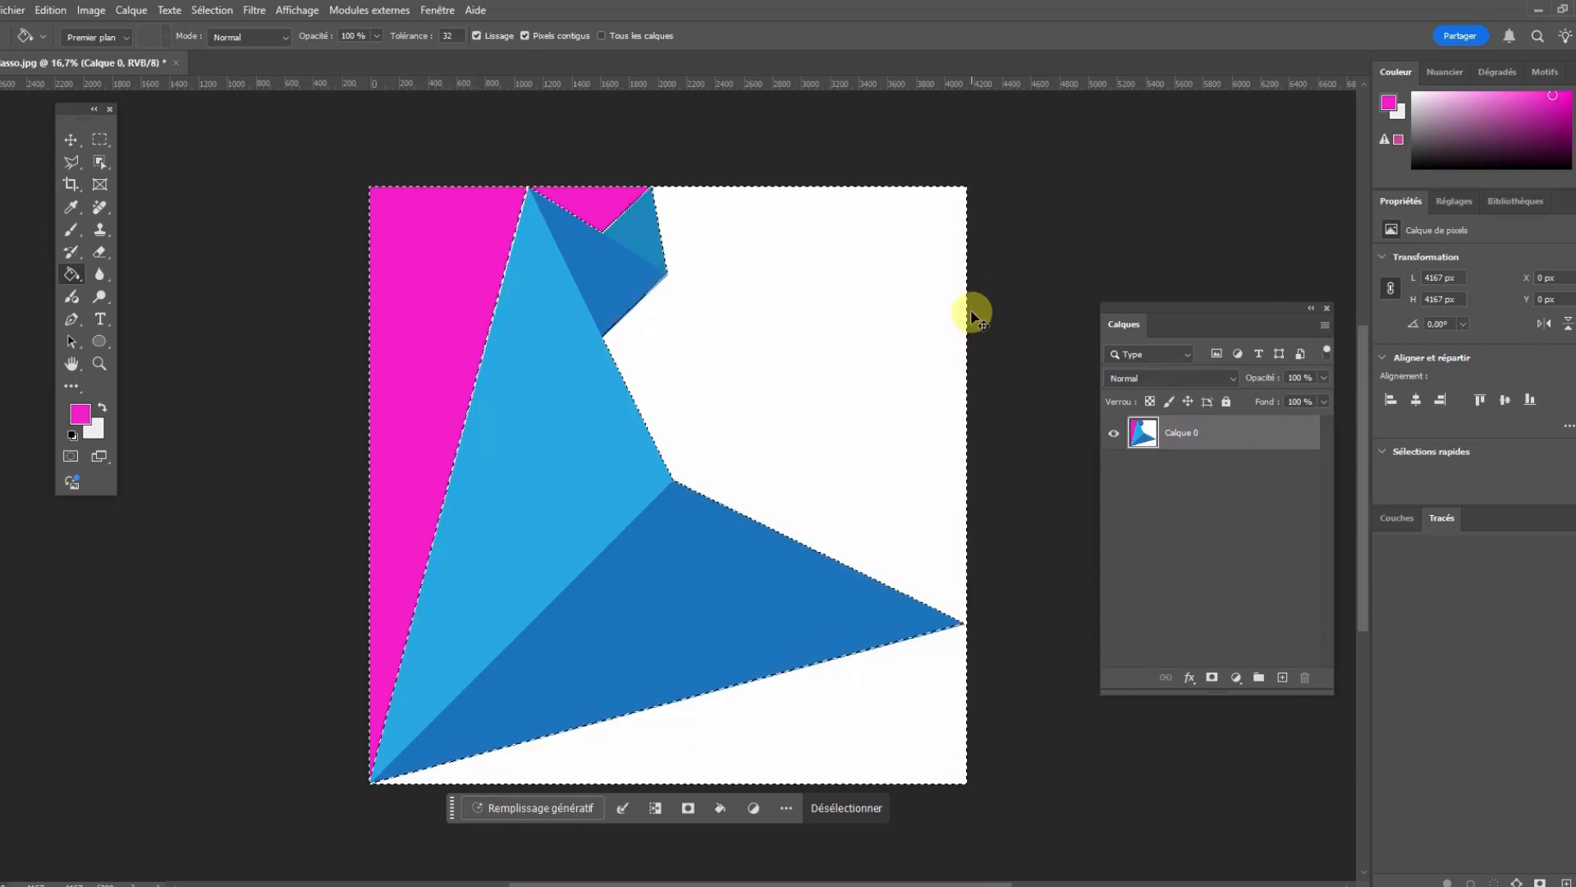
pyautogui.rightClick(63, 280)
pyautogui.click(116, 293)
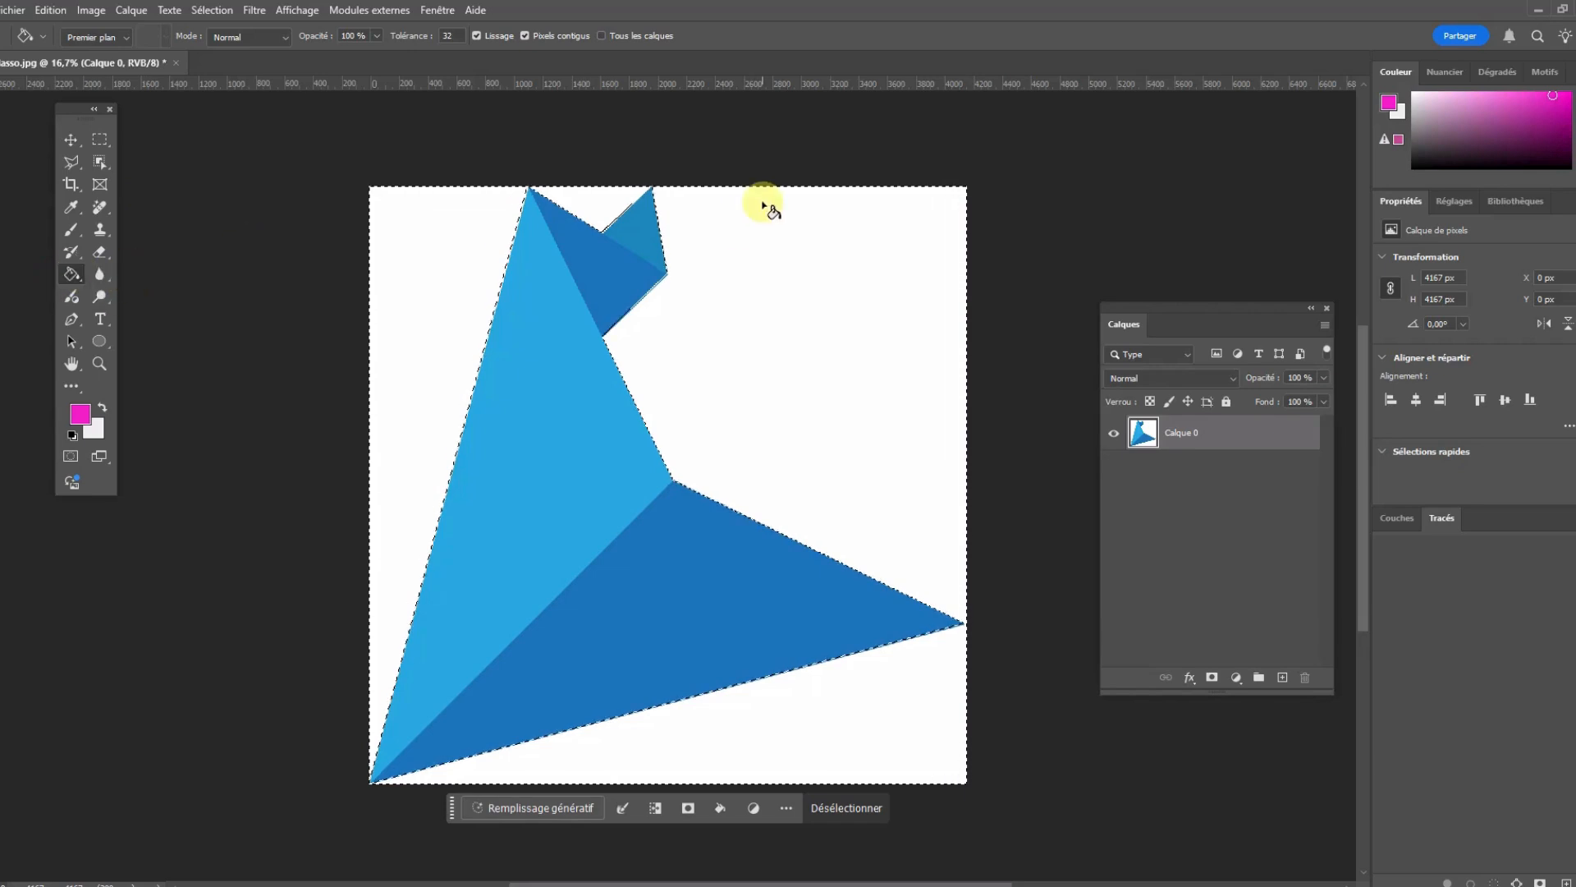
# Apply a linear blue-to-white gradient horizontally across the selected background, starting at its left edge and ending beyond its right edge.
pyautogui.rightClick(74, 271)
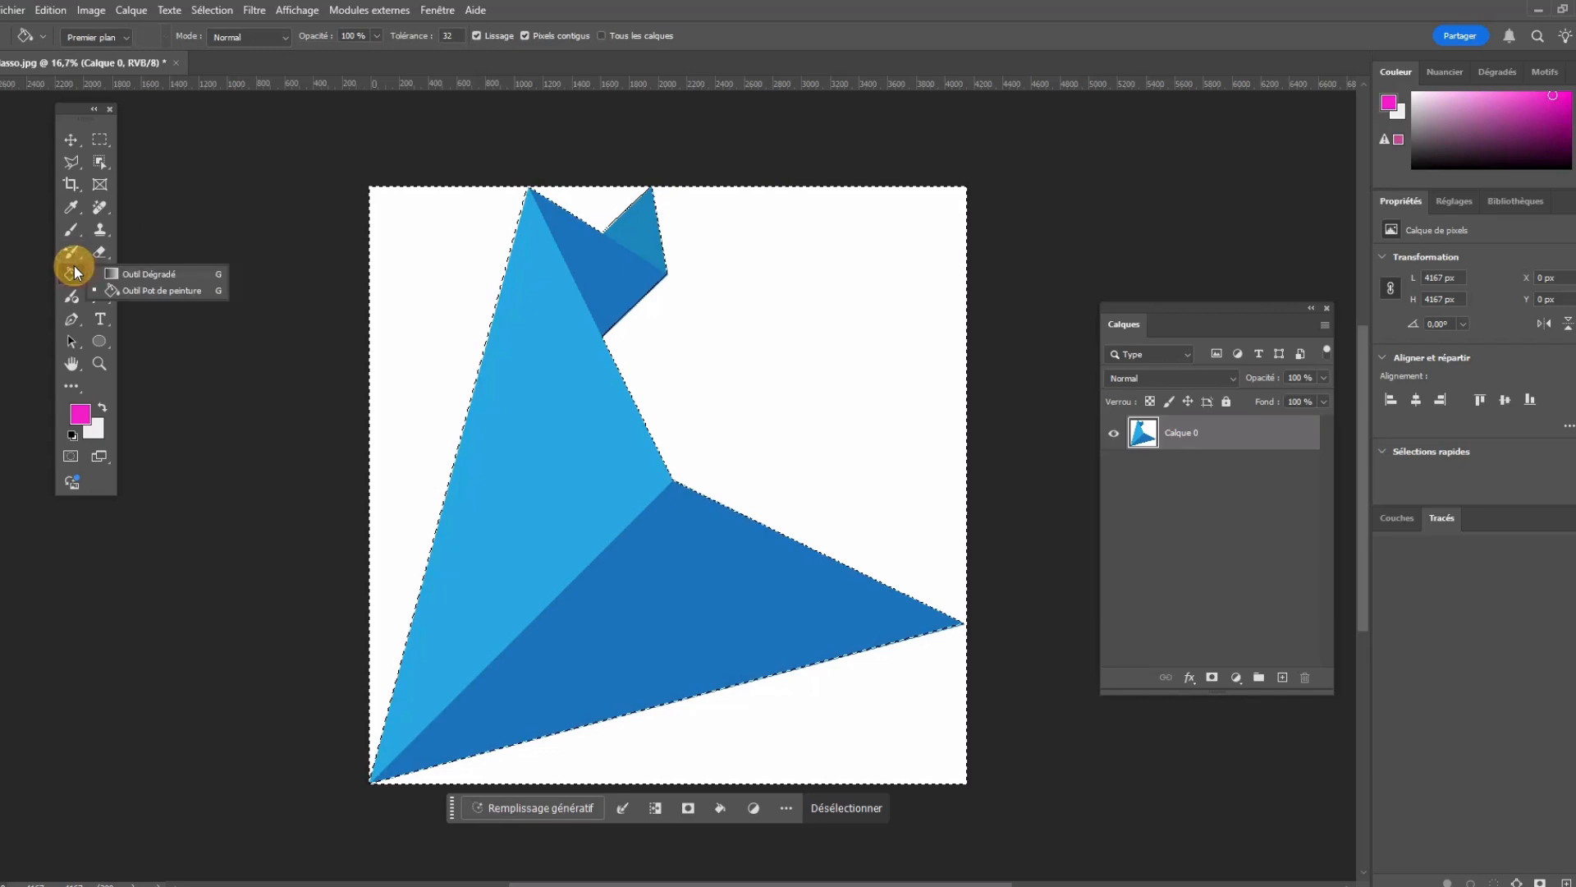
pyautogui.click(140, 274)
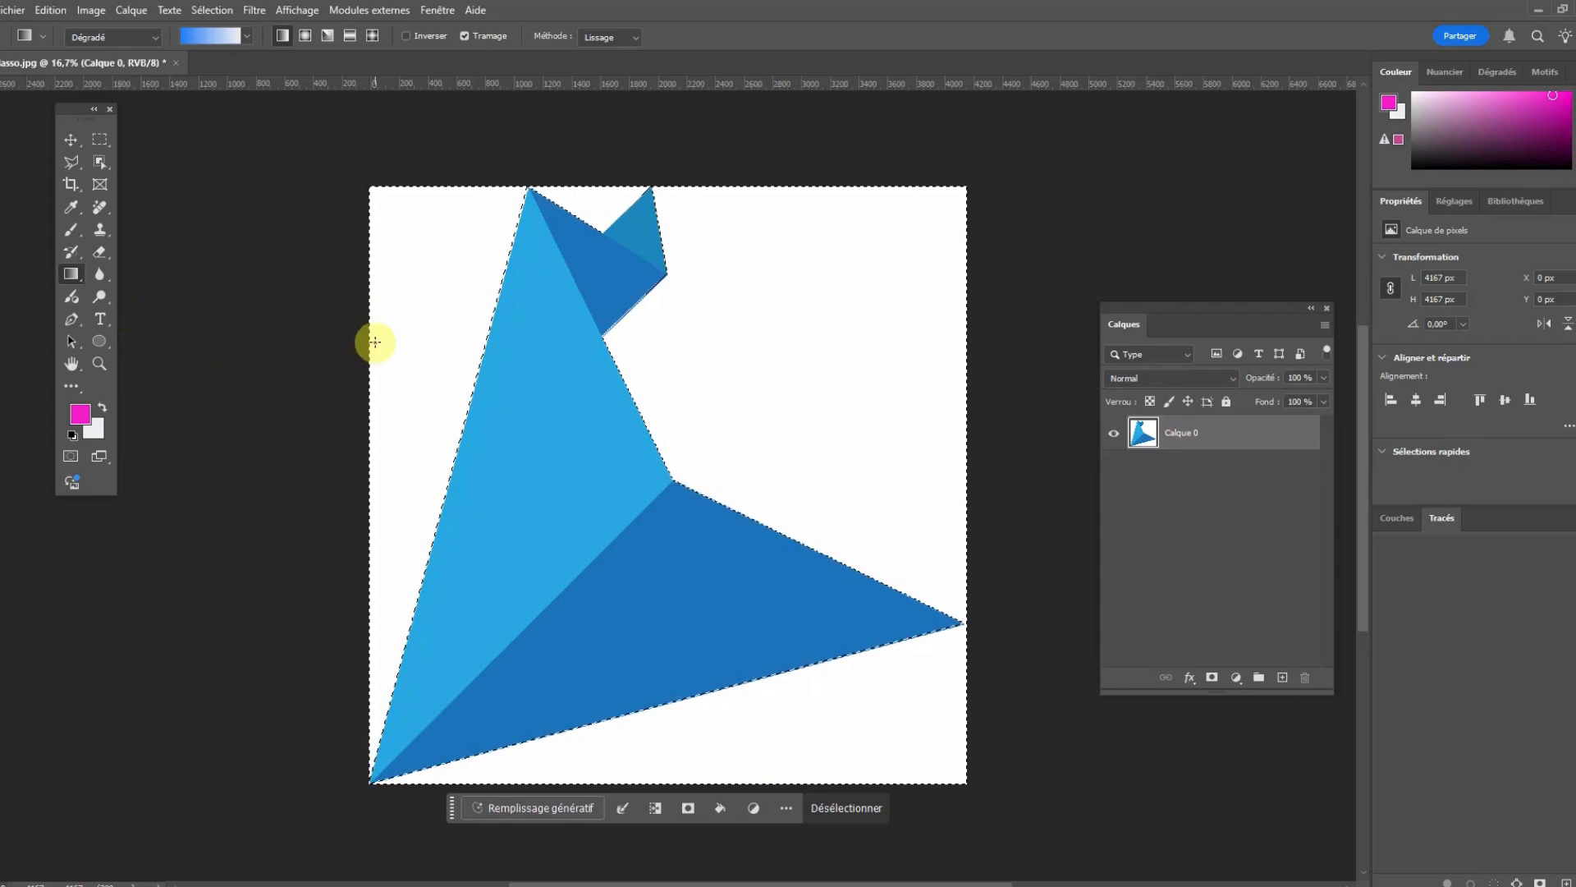
pyautogui.moveTo(375, 342); pyautogui.dragTo(1083, 345)
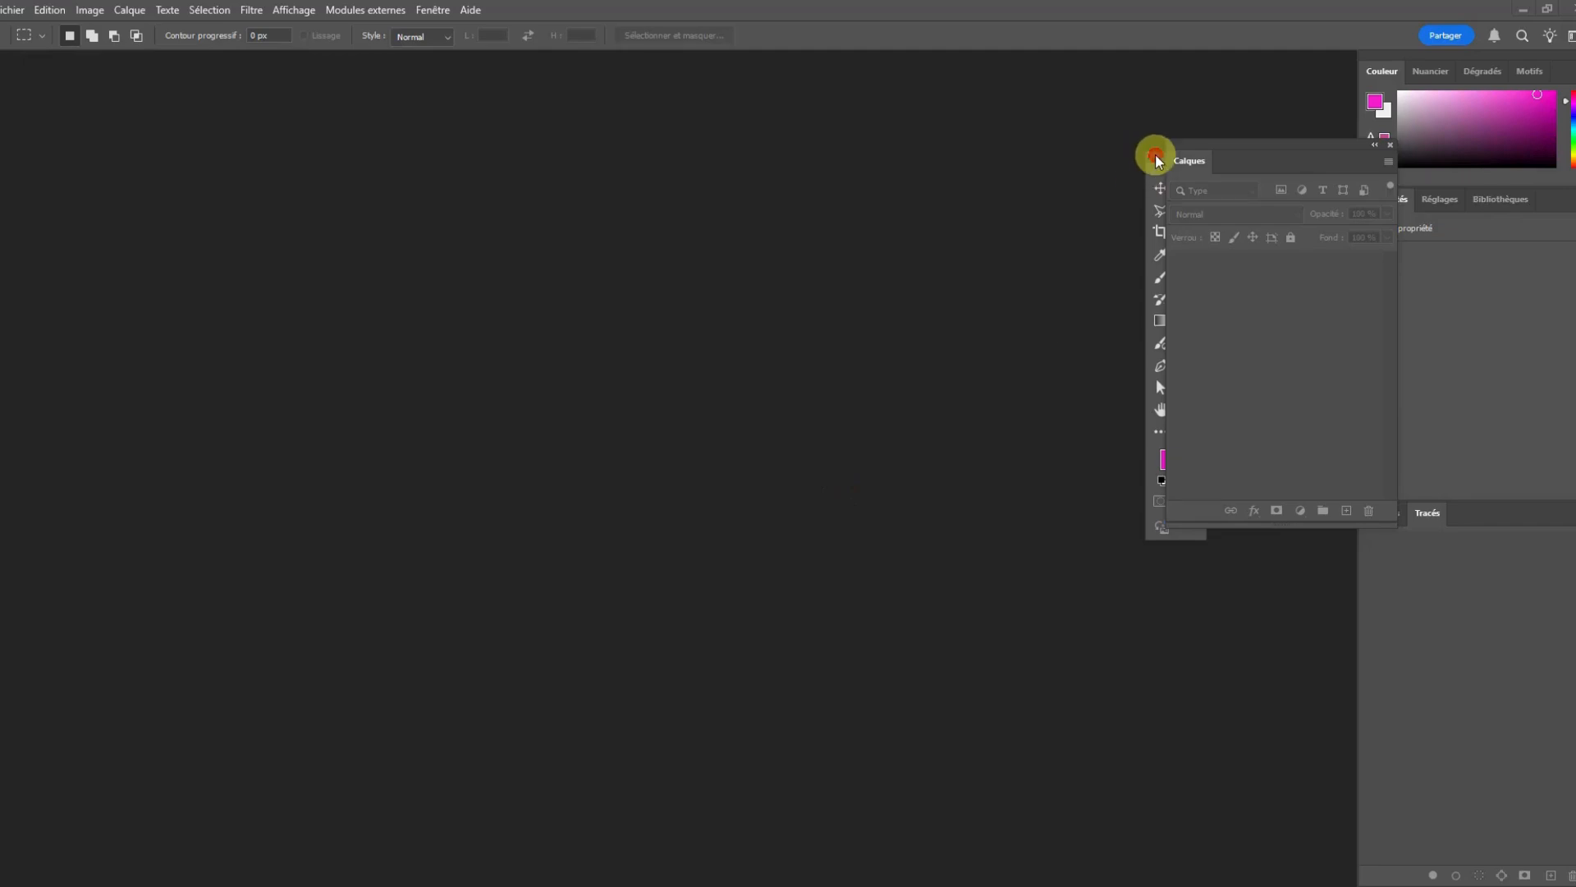
# Move the floating toolbox clear of the Calques panel and review the lasso and marquee tool variants.
pyautogui.moveTo(1156, 155); pyautogui.dragTo(78, 201)
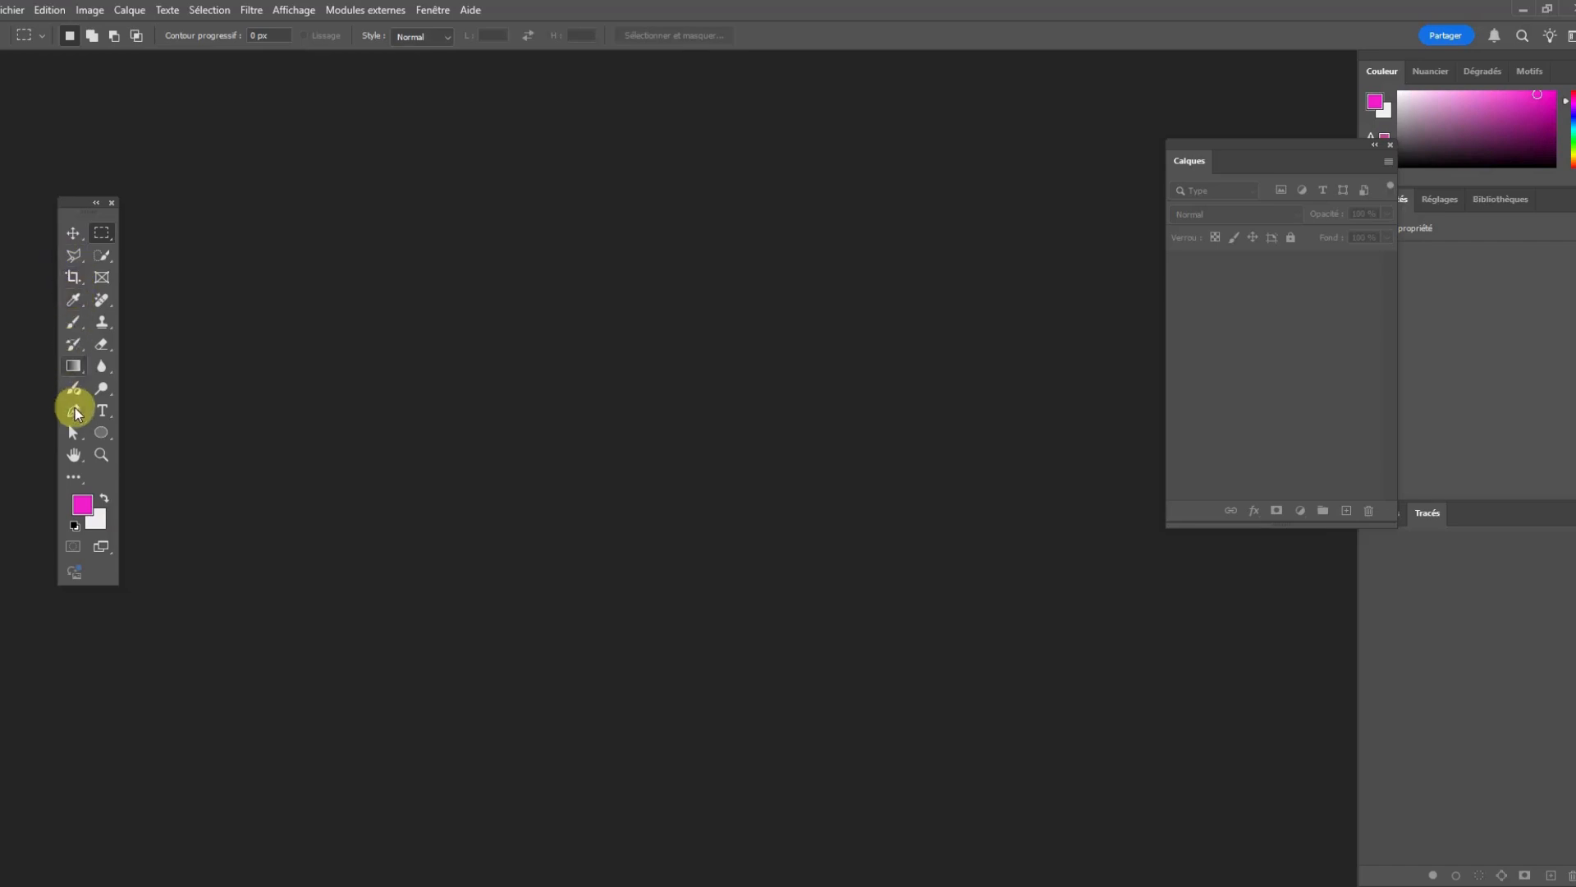
pyautogui.click(71, 259)
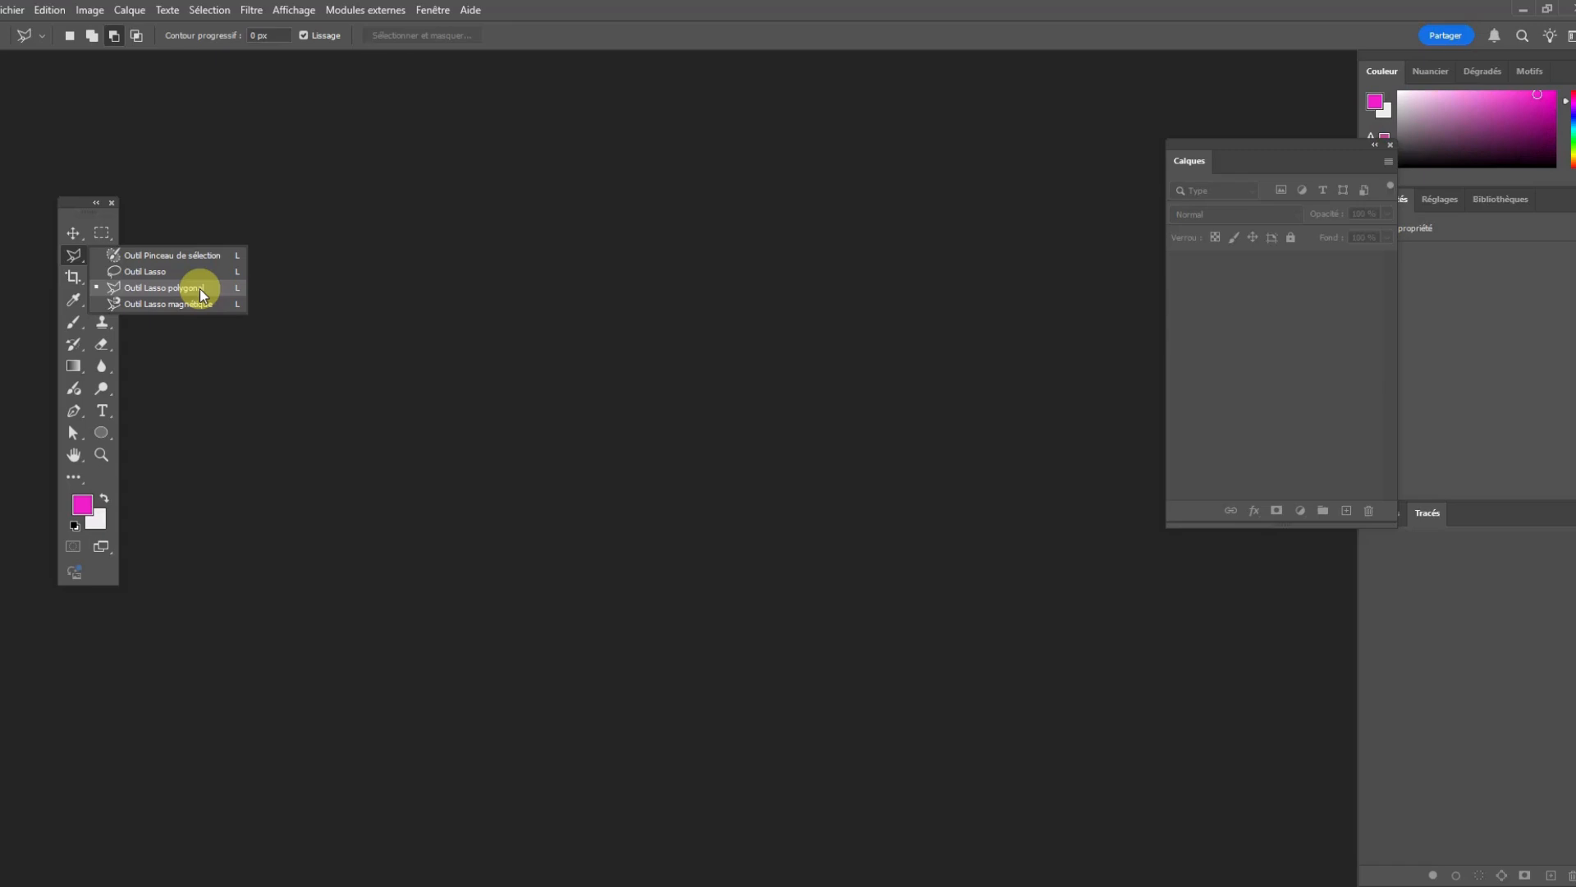
pyautogui.click(98, 238)
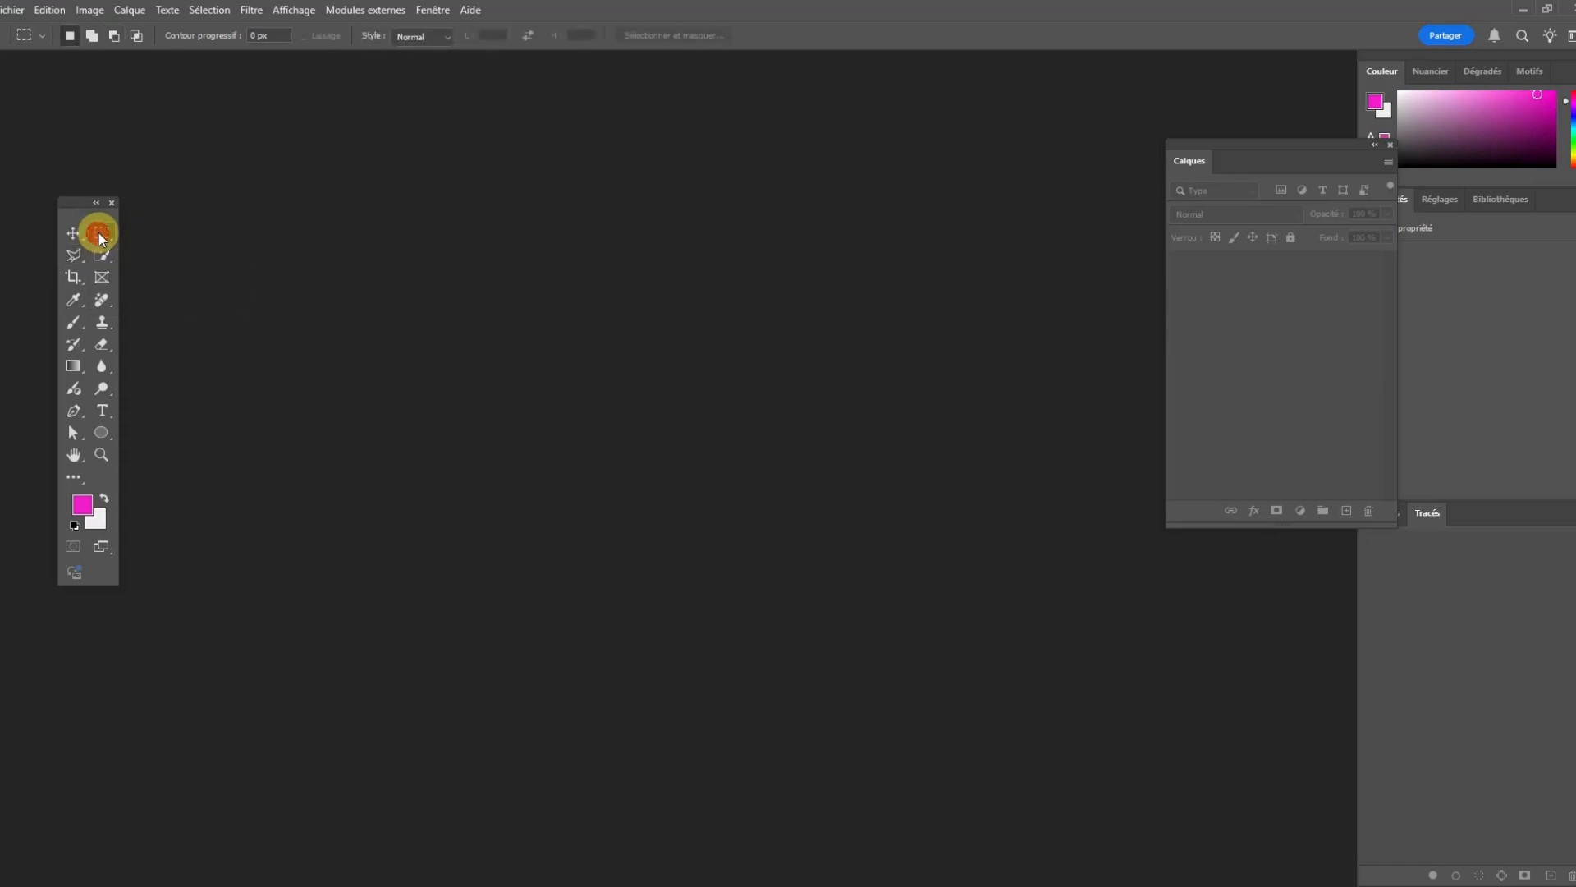
pyautogui.rightClick(98, 238)
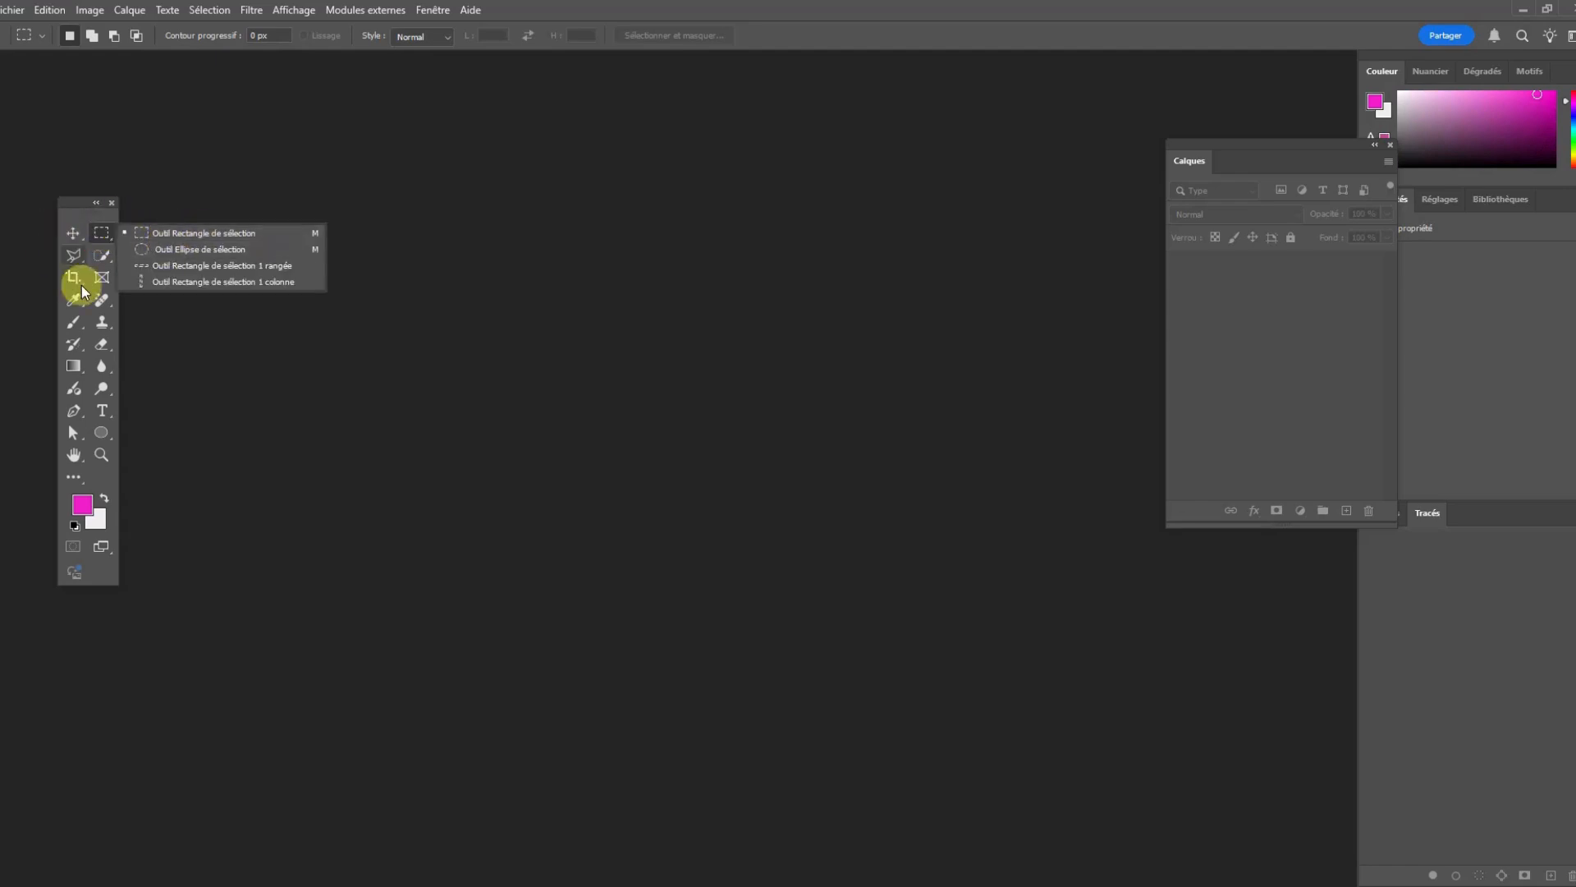
pyautogui.click(72, 255)
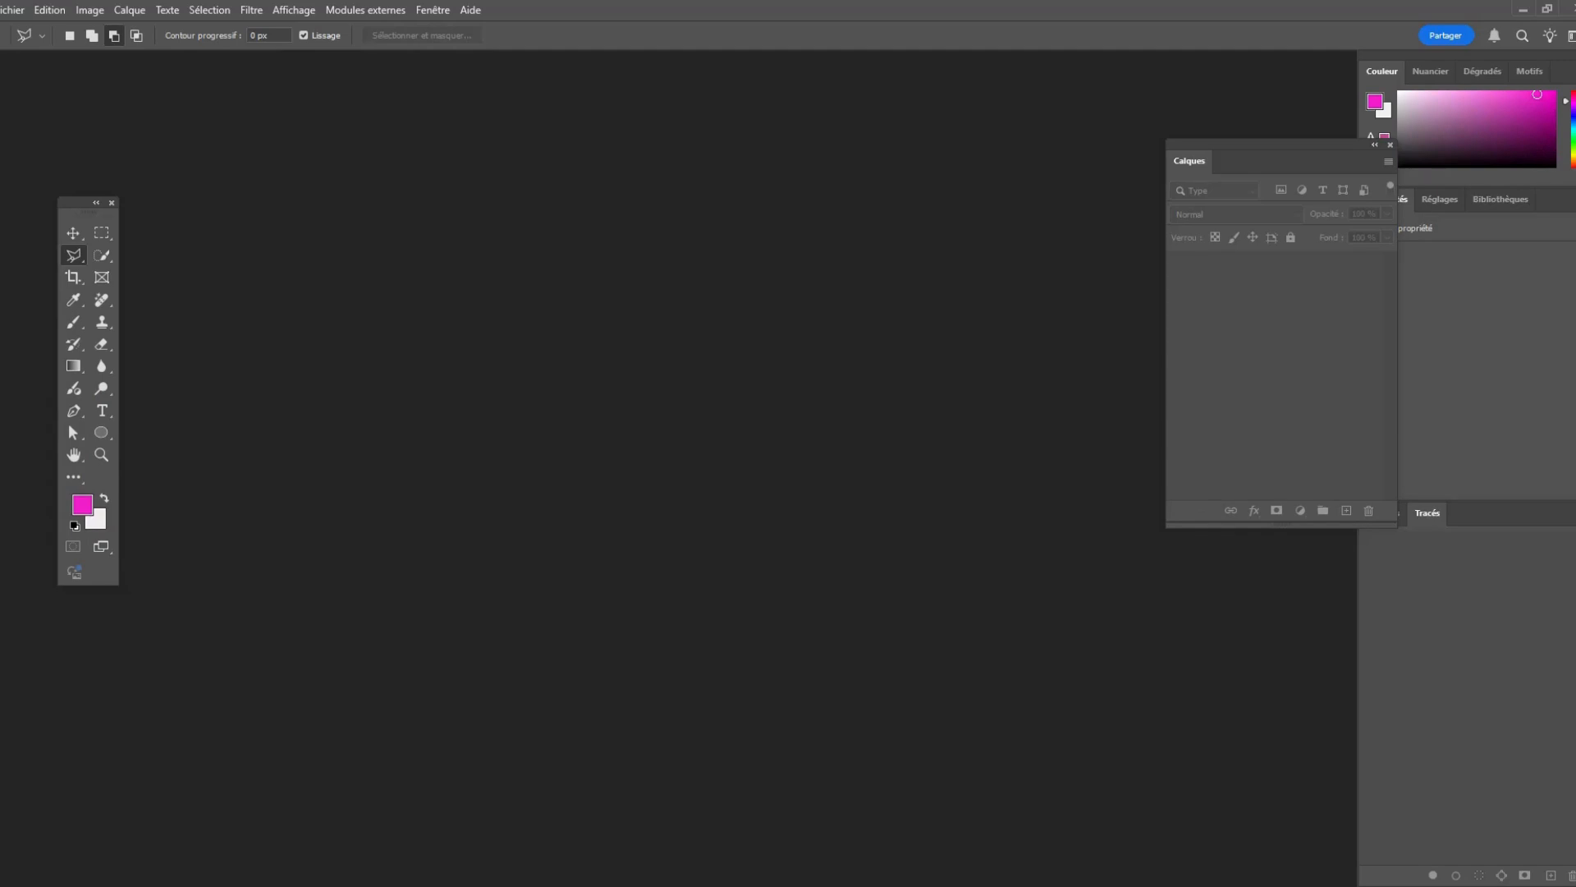
# Open the smartphone image for the Pen tool exercise and activate the Pen tool.
pyautogui.moveTo(825, 582); pyautogui.dragTo(468, 329)
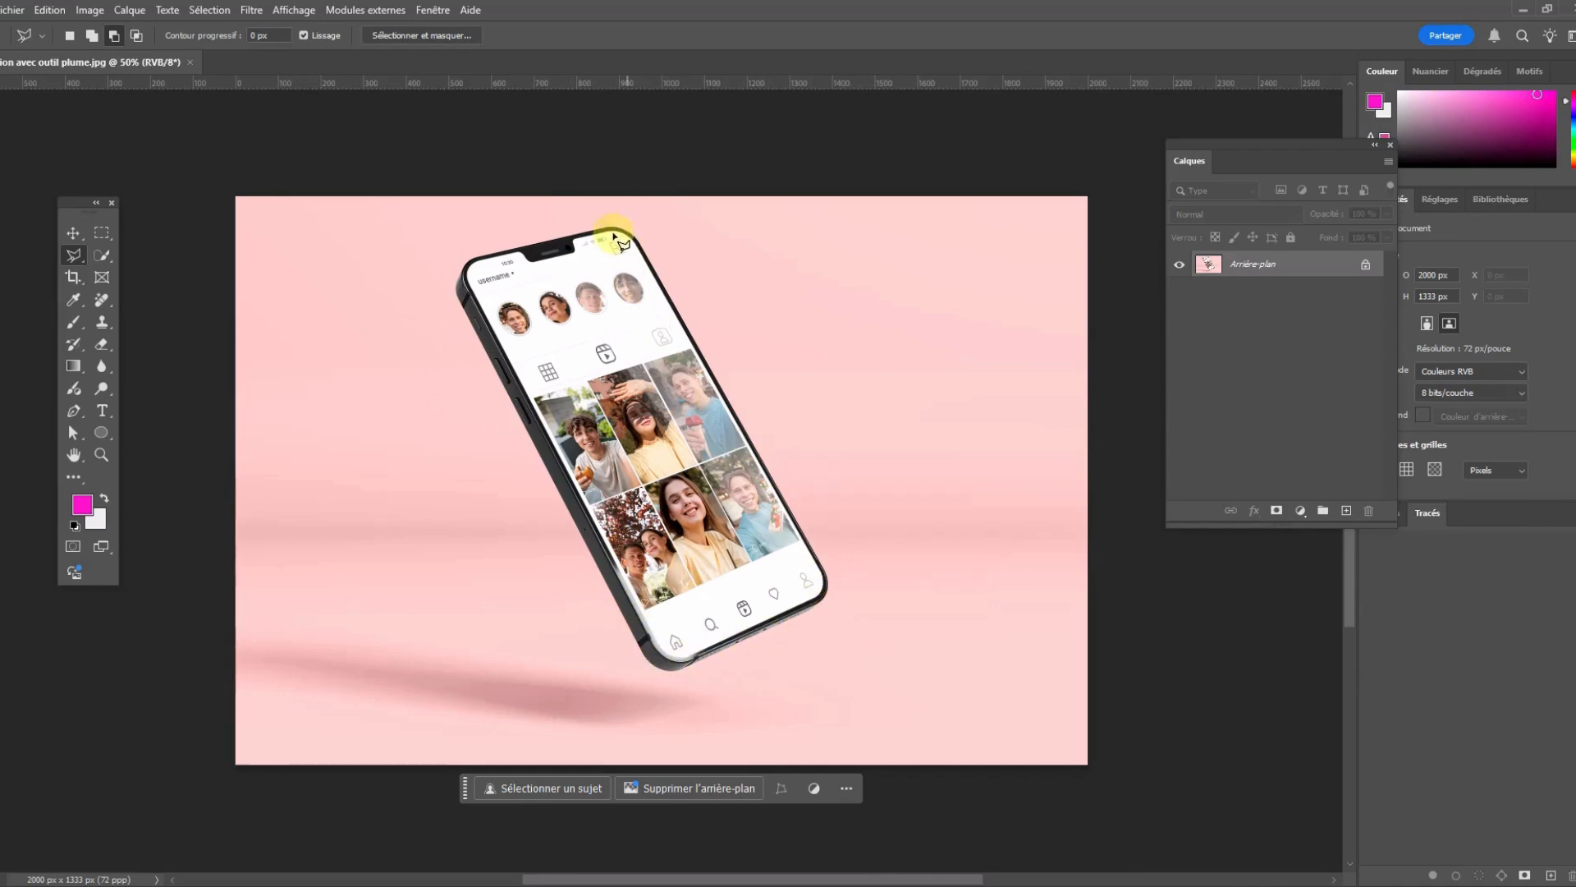
pyautogui.click(80, 418)
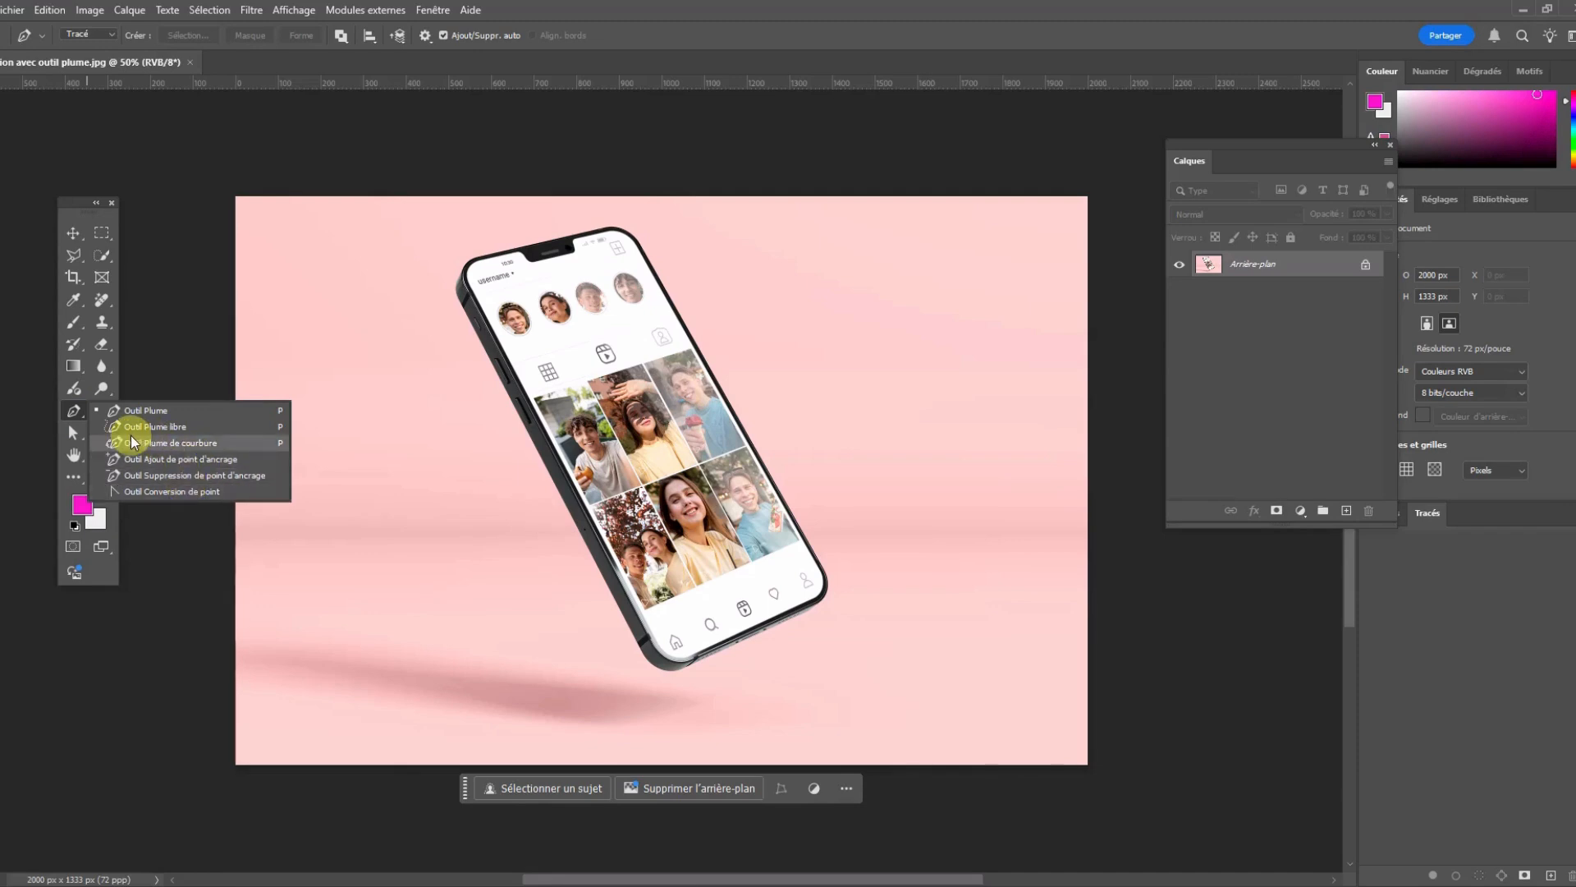
pyautogui.click(79, 416)
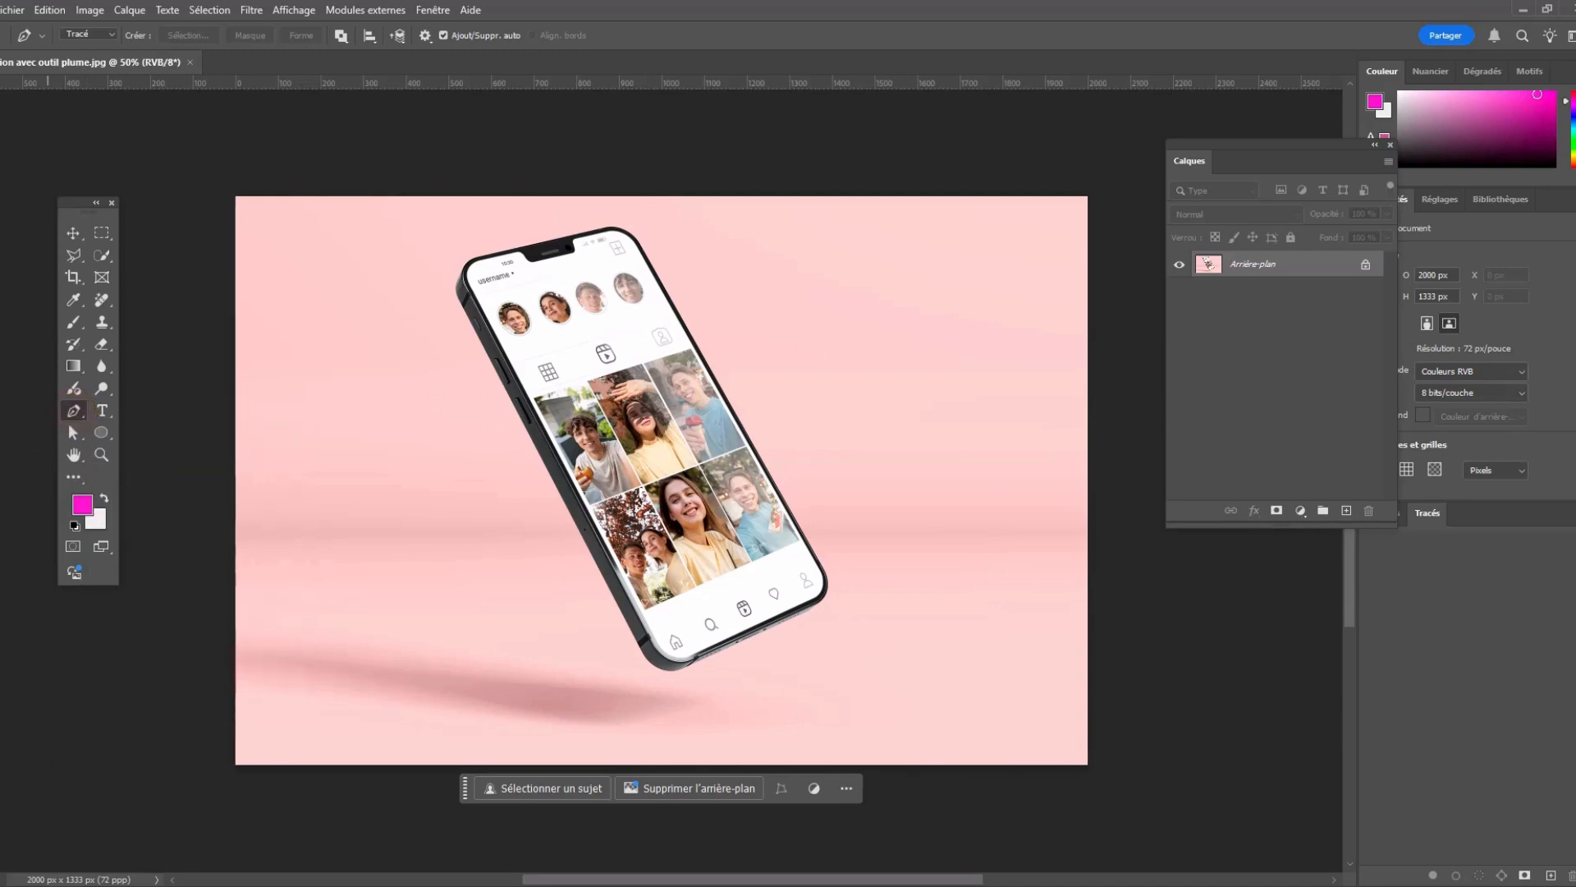
# Trace a closed Pen path around the smartphone's outline, starting at its lower-left corner and curving the segments at the rounded corners.
pyautogui.click(647, 659)
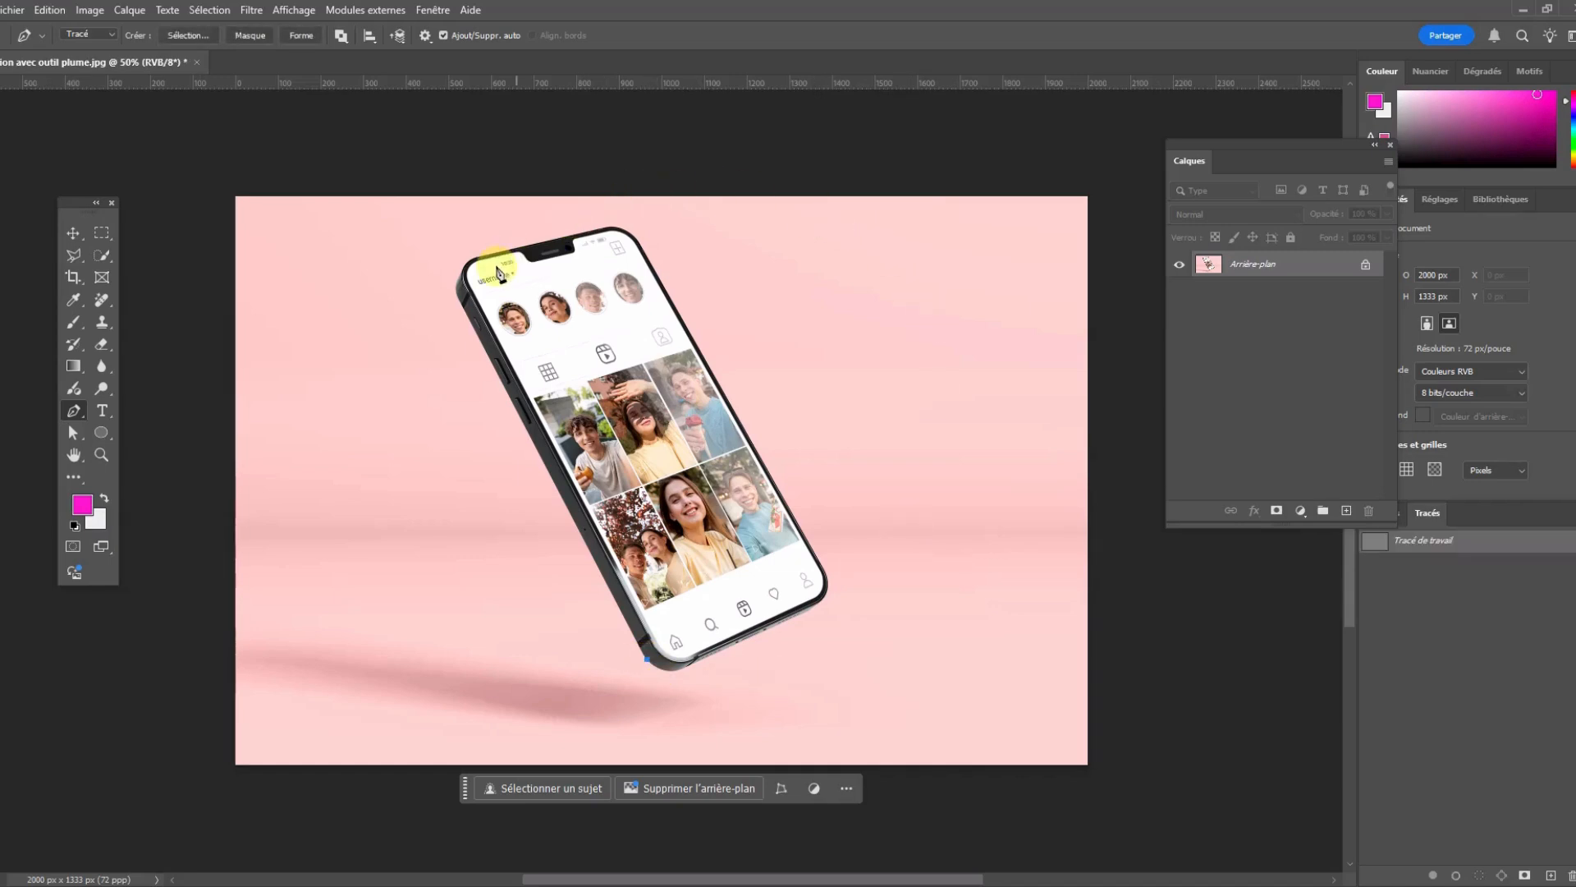
pyautogui.click(460, 298)
pyautogui.moveTo(464, 266)
pyautogui.mouseDown()
pyautogui.moveTo(482, 240)
pyautogui.moveTo(477, 261)
pyautogui.mouseUp()
pyautogui.moveTo(608, 250); pyautogui.dragTo(613, 233)
pyautogui.click(642, 246)
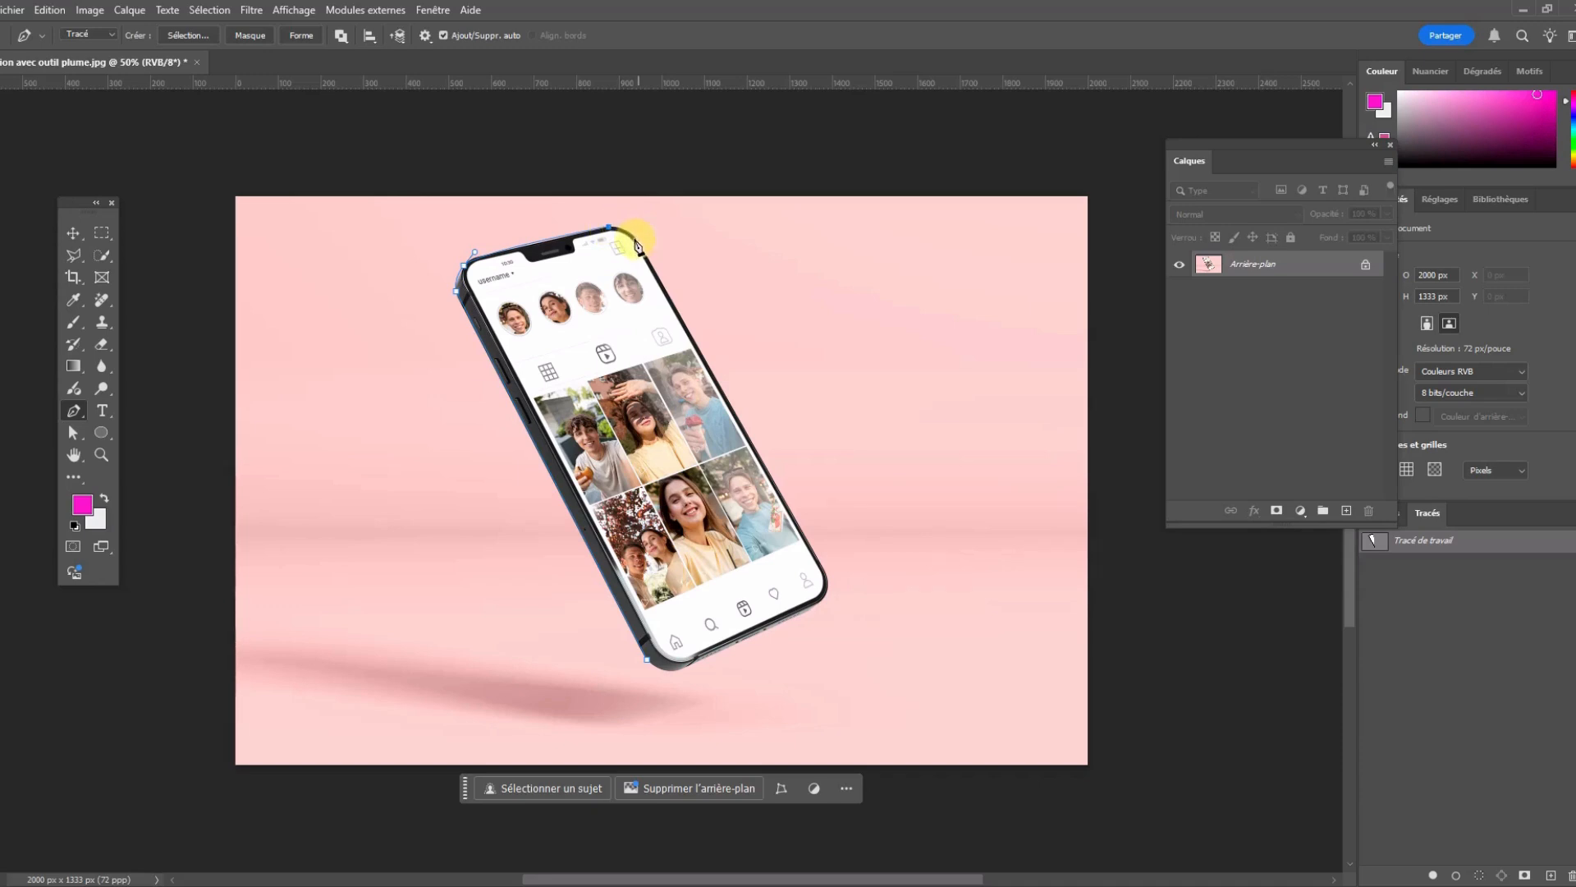
pyautogui.click(638, 243)
pyautogui.moveTo(637, 244); pyautogui.dragTo(646, 255)
pyautogui.click(808, 581)
pyautogui.moveTo(809, 581); pyautogui.dragTo(802, 614)
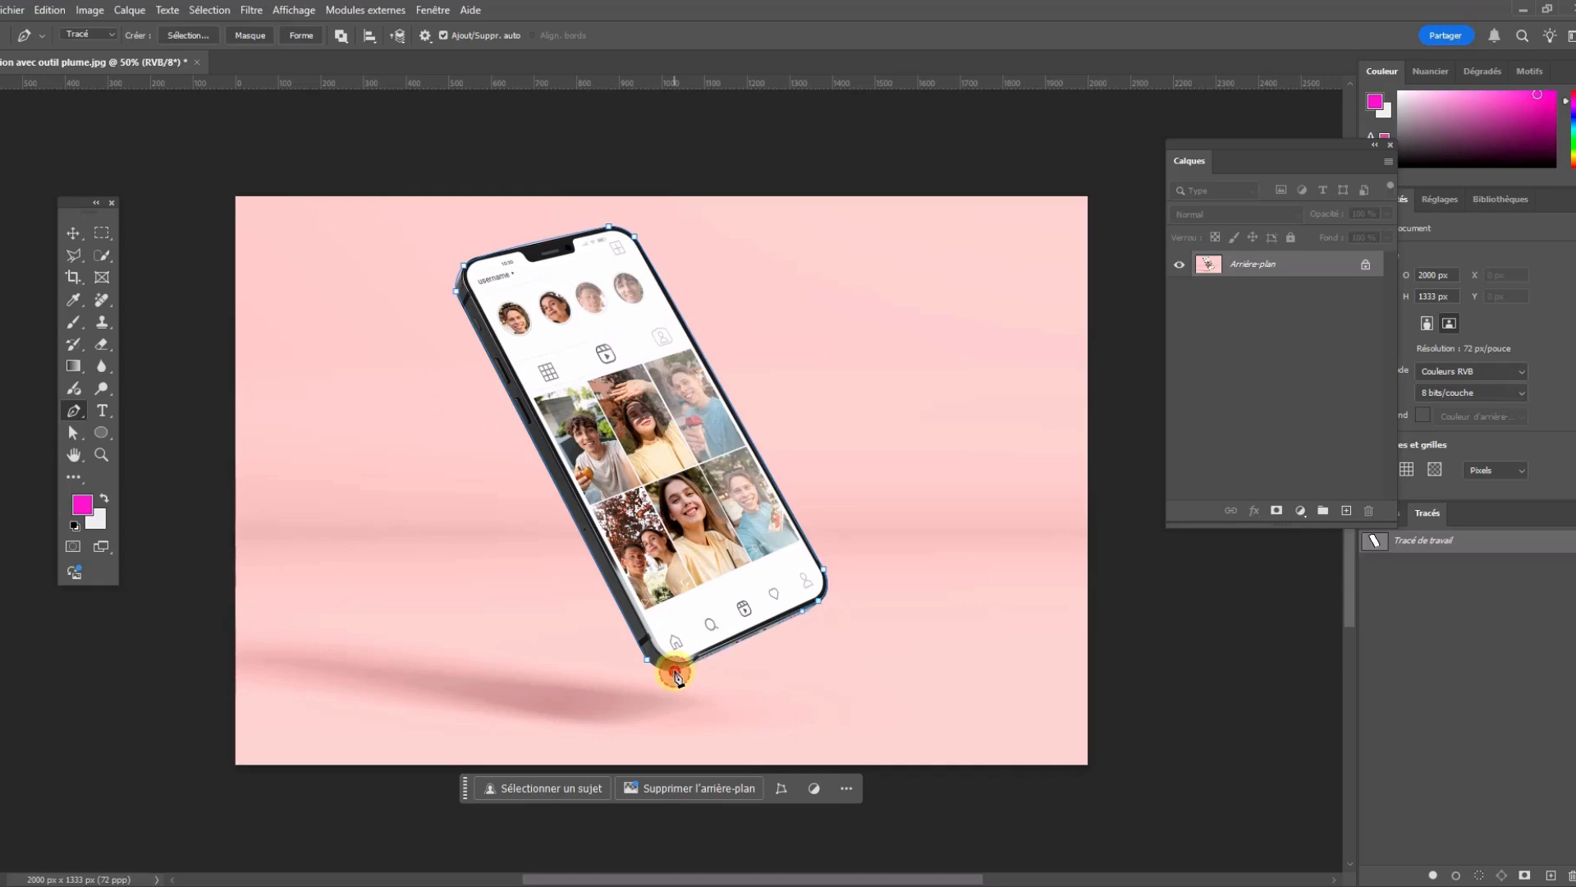
pyautogui.click(680, 678)
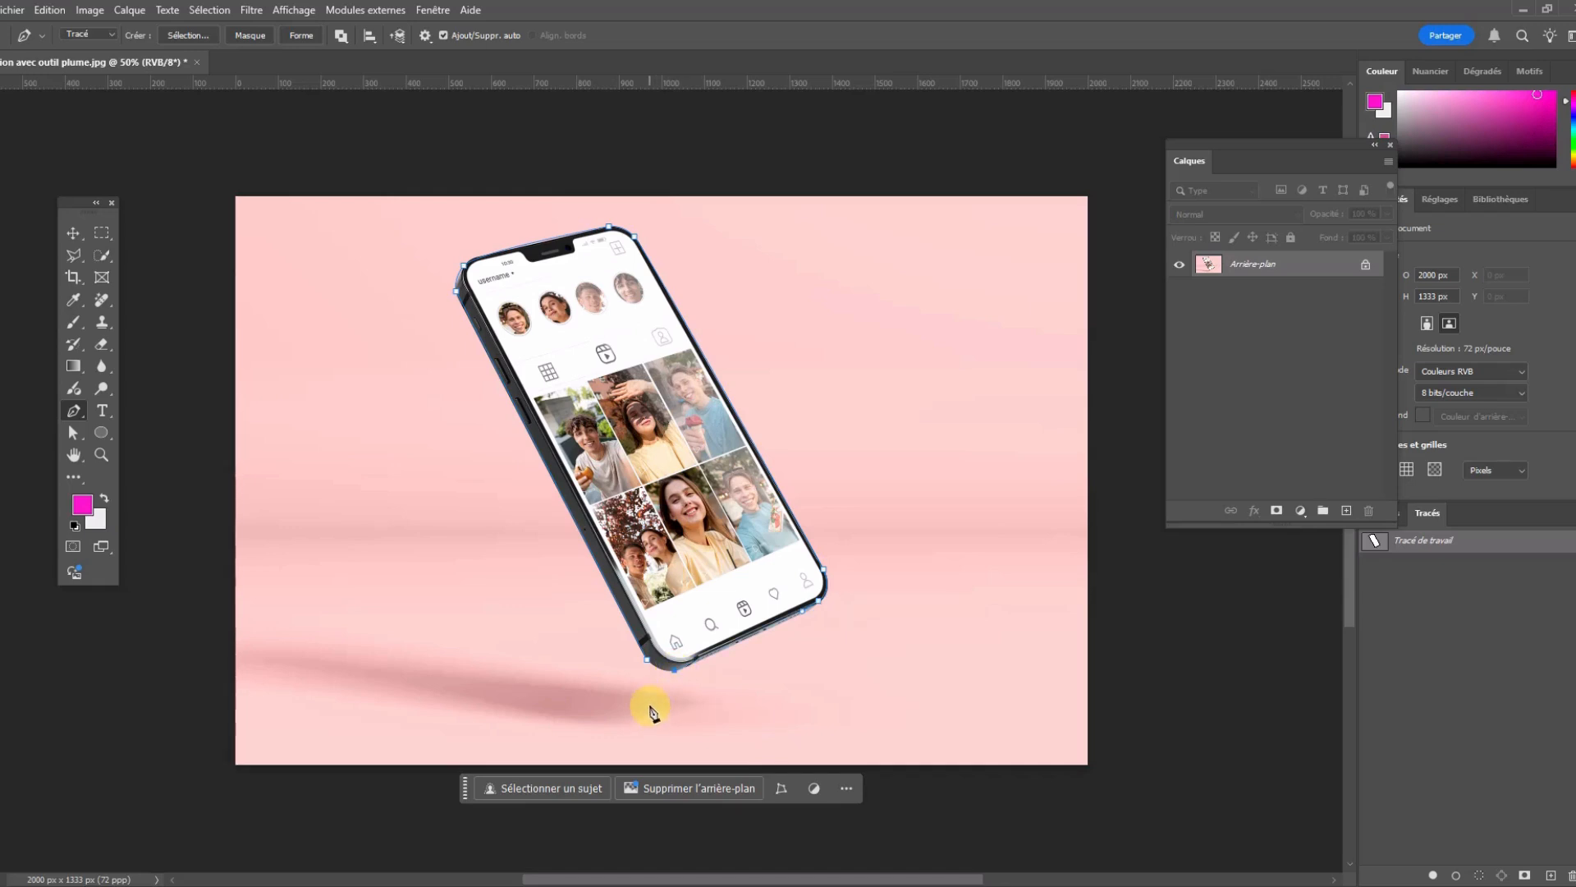
pyautogui.click(649, 662)
# Use the Direct Selection tool to nudge the path's anchor at the phone's lower-right corner onto the case outline.
pyautogui.click(101, 454)
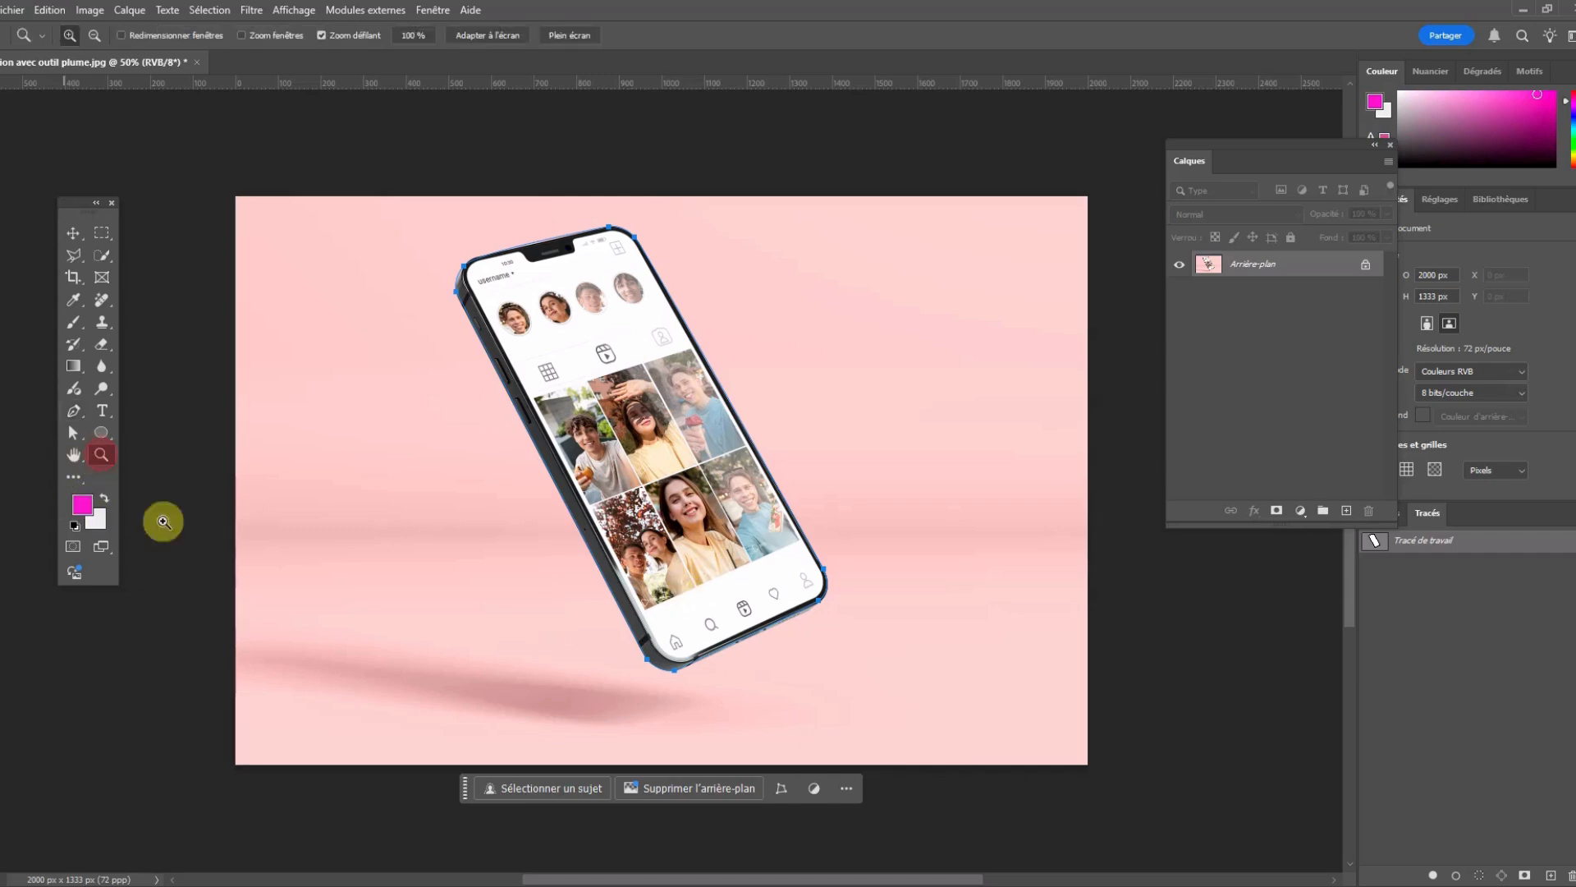
pyautogui.click(813, 596)
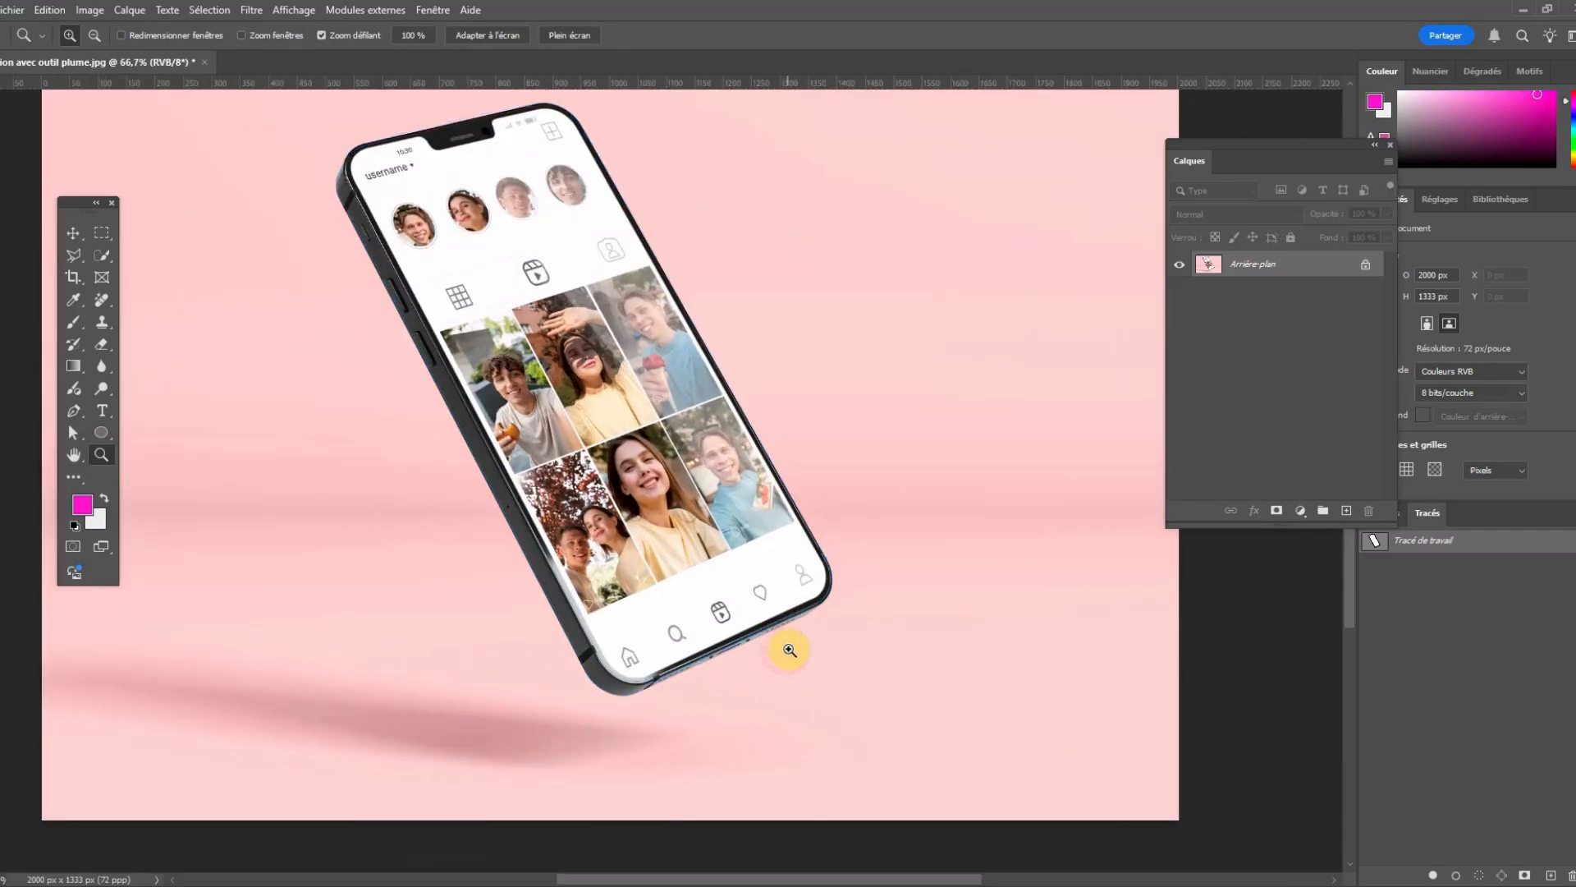
pyautogui.click(787, 649)
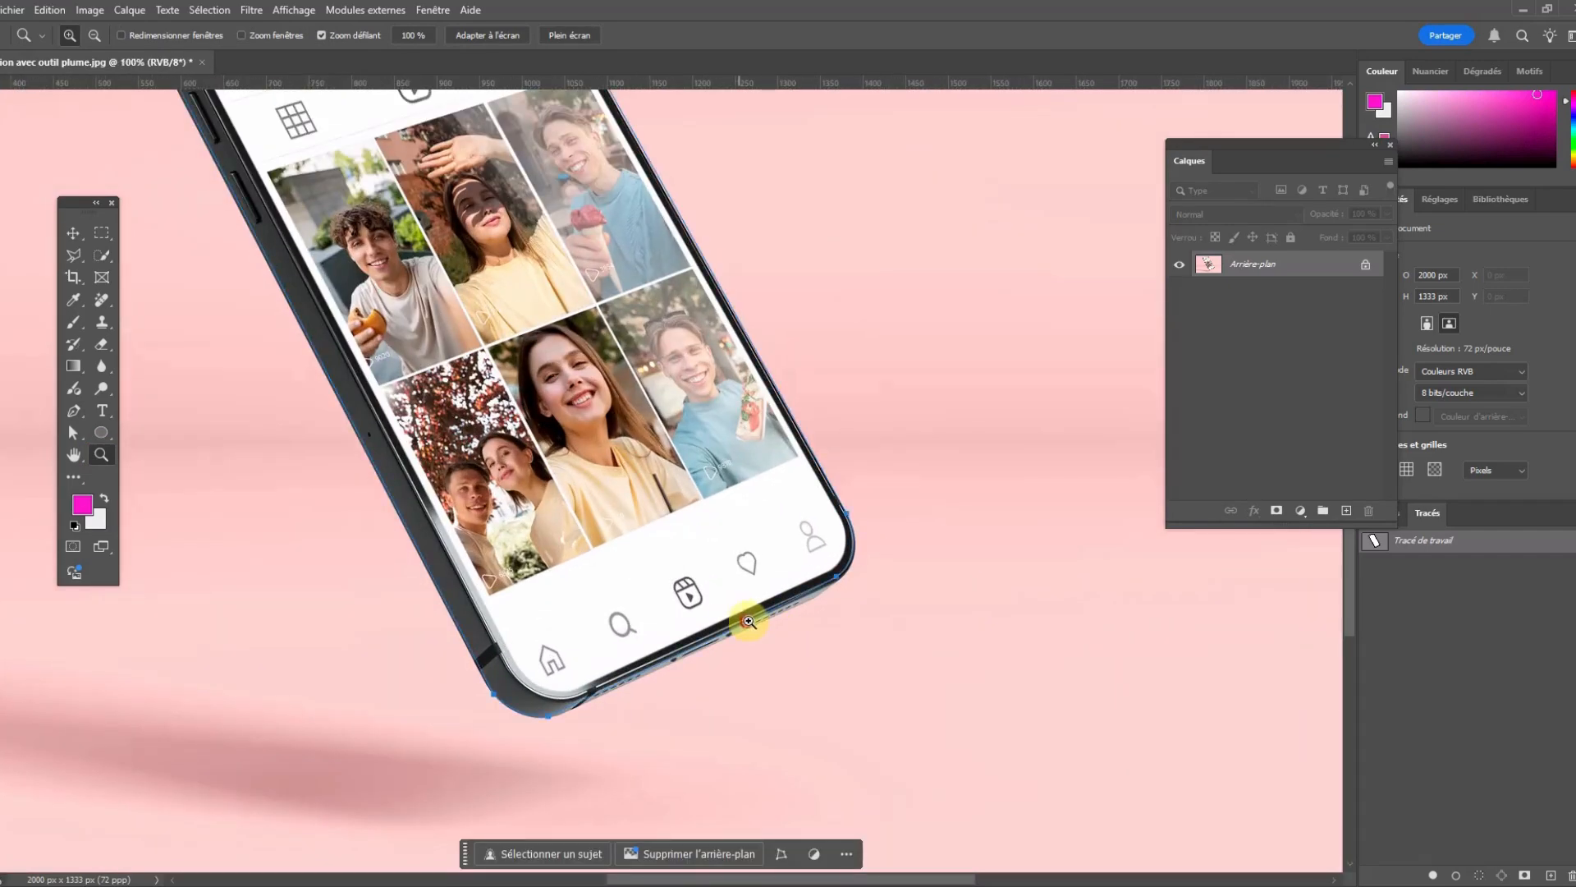
pyautogui.click(746, 620)
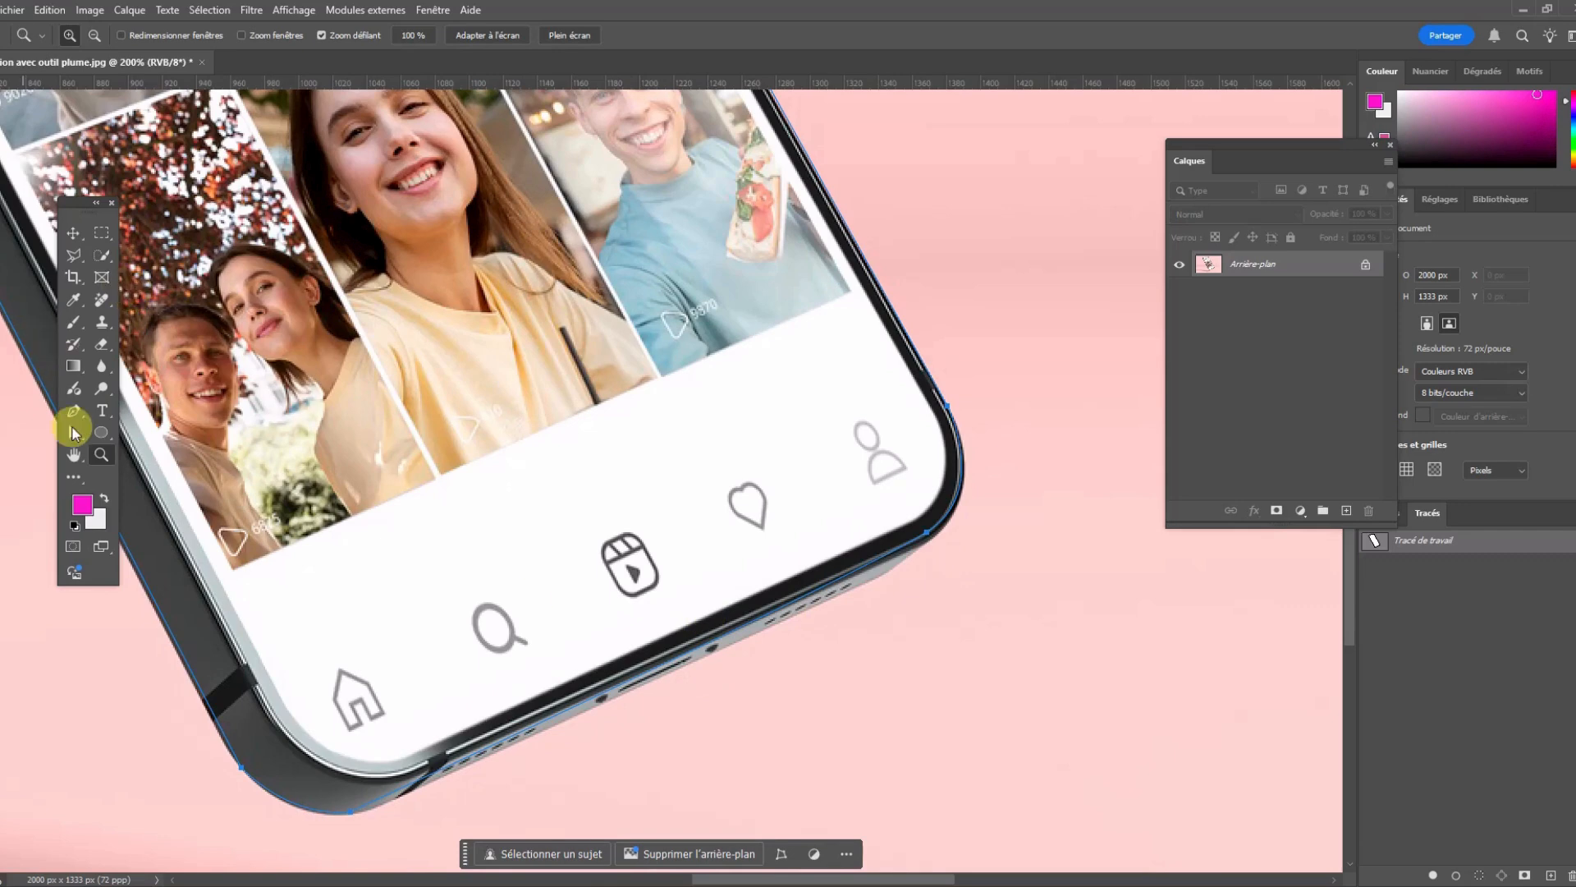
pyautogui.click(74, 441)
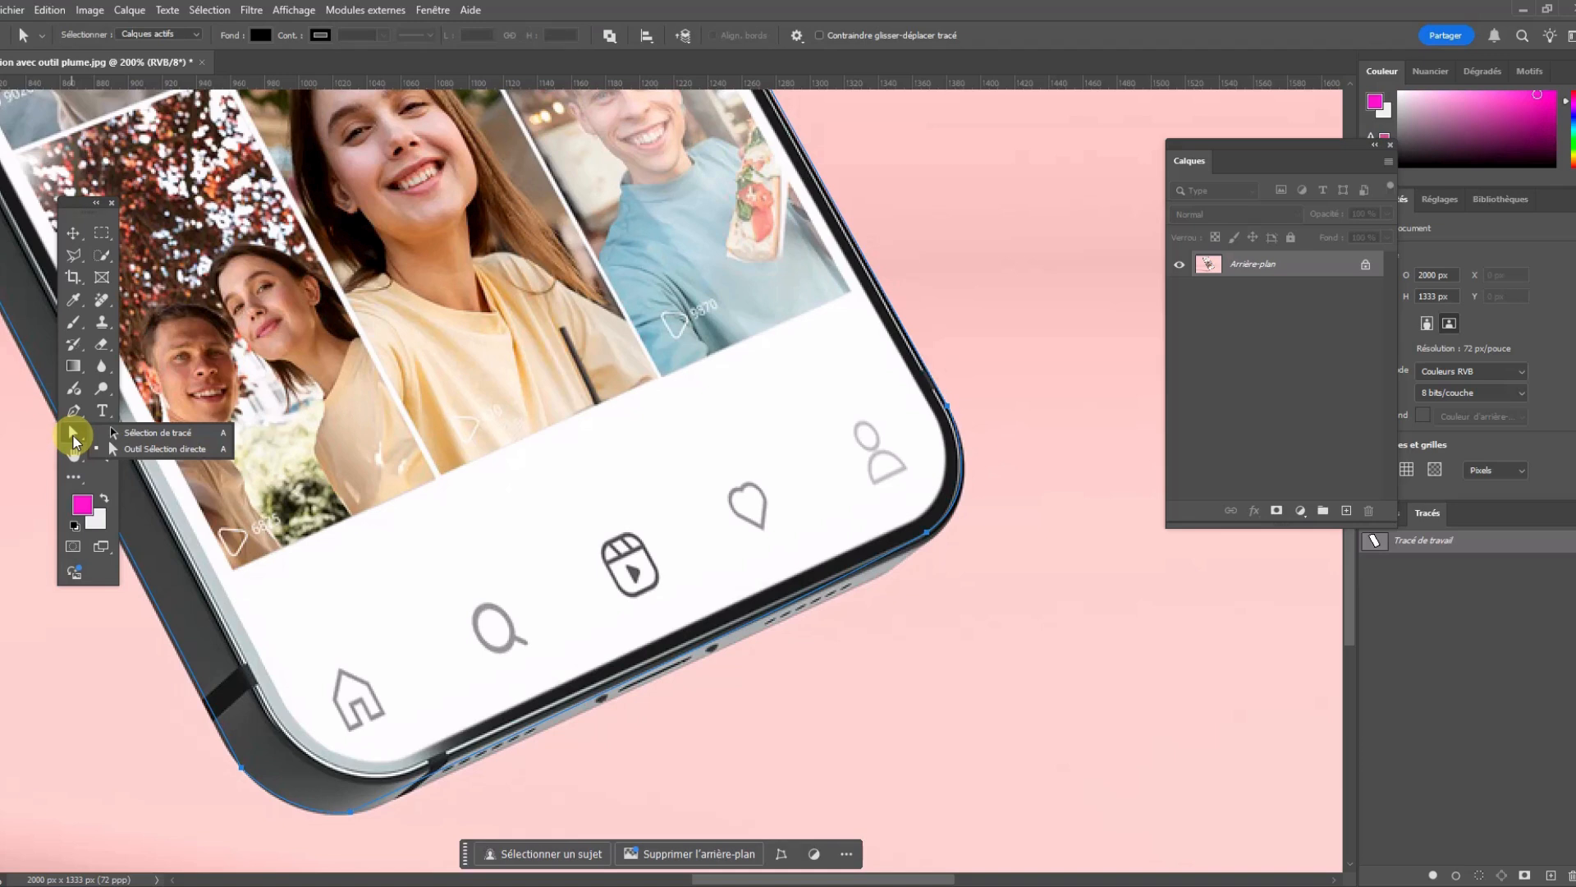
pyautogui.click(130, 450)
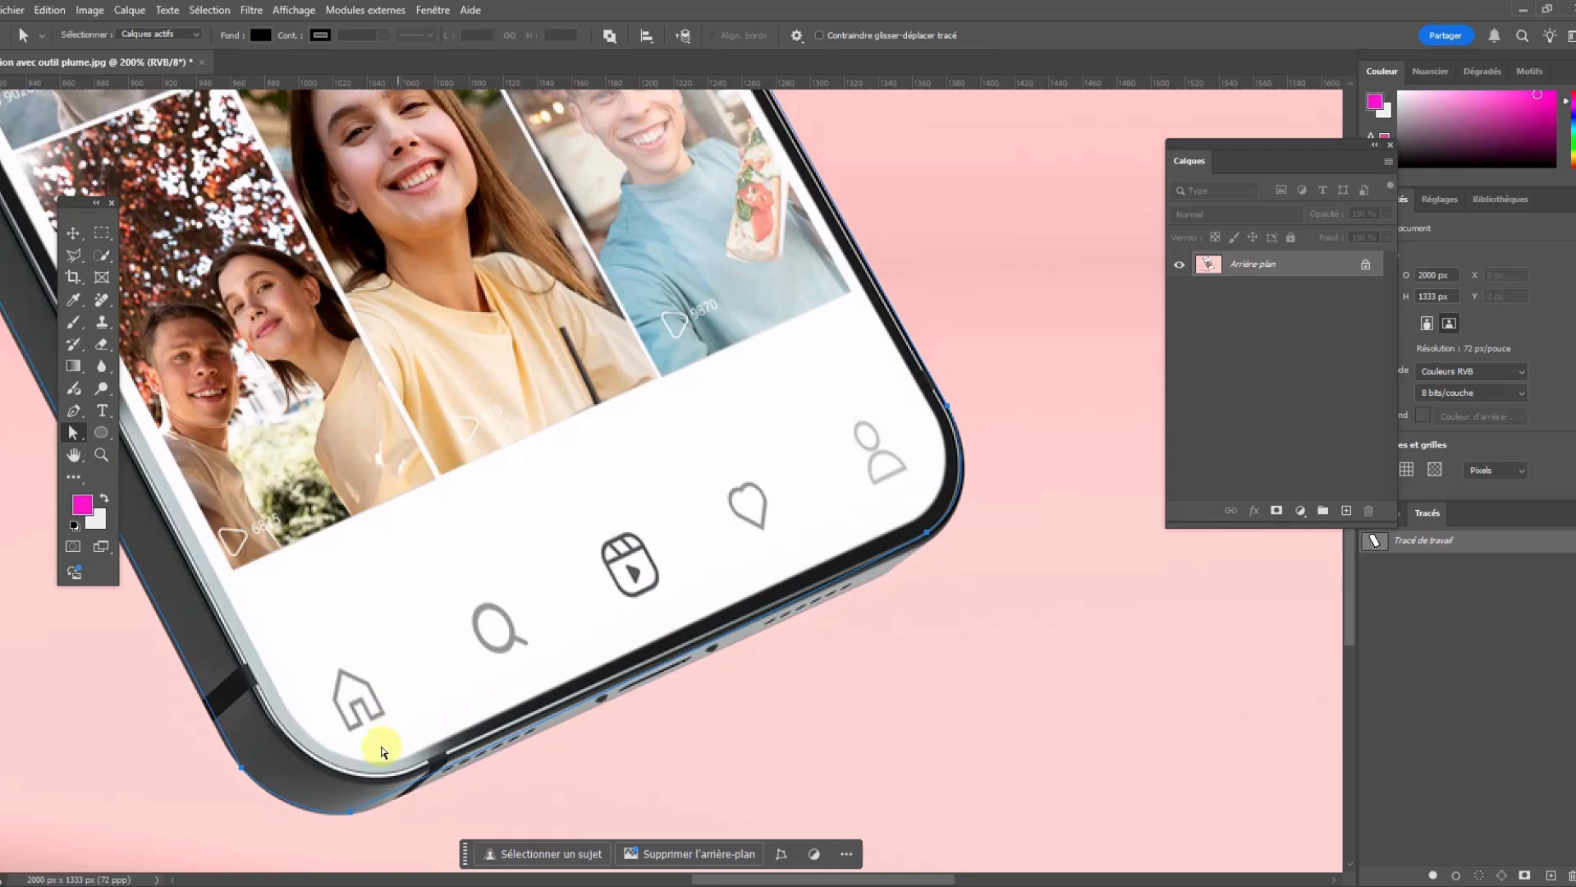
pyautogui.click(559, 710)
pyautogui.click(927, 533)
pyautogui.moveTo(930, 540); pyautogui.dragTo(930, 538)
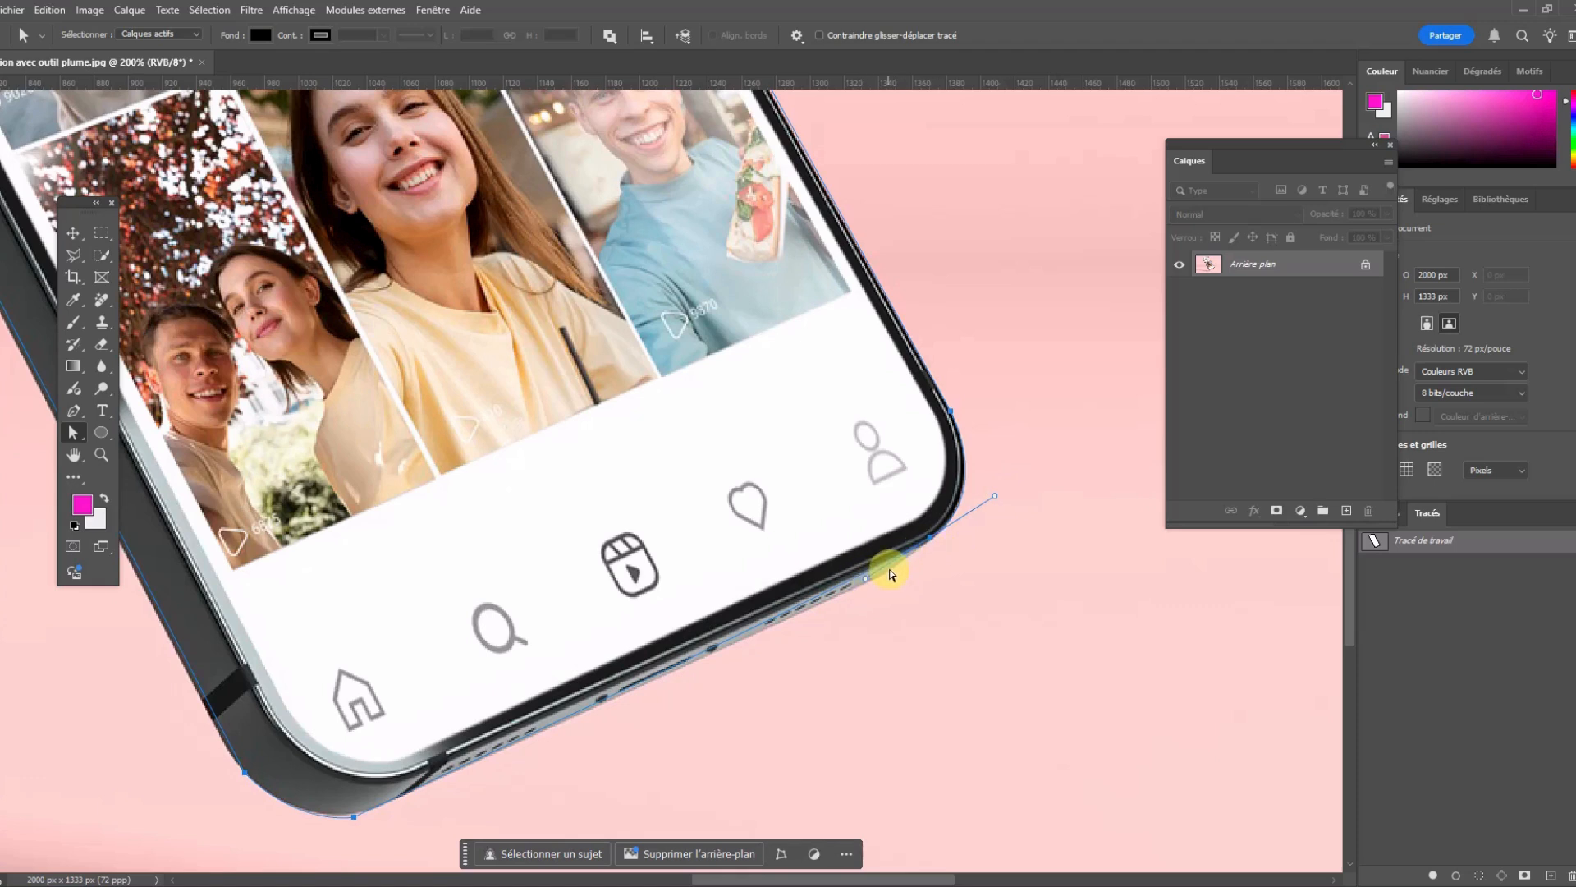
# Add an anchor point on the path along the phone's bottom edge and fit that segment to the case's outer edge.
pyautogui.click(77, 412)
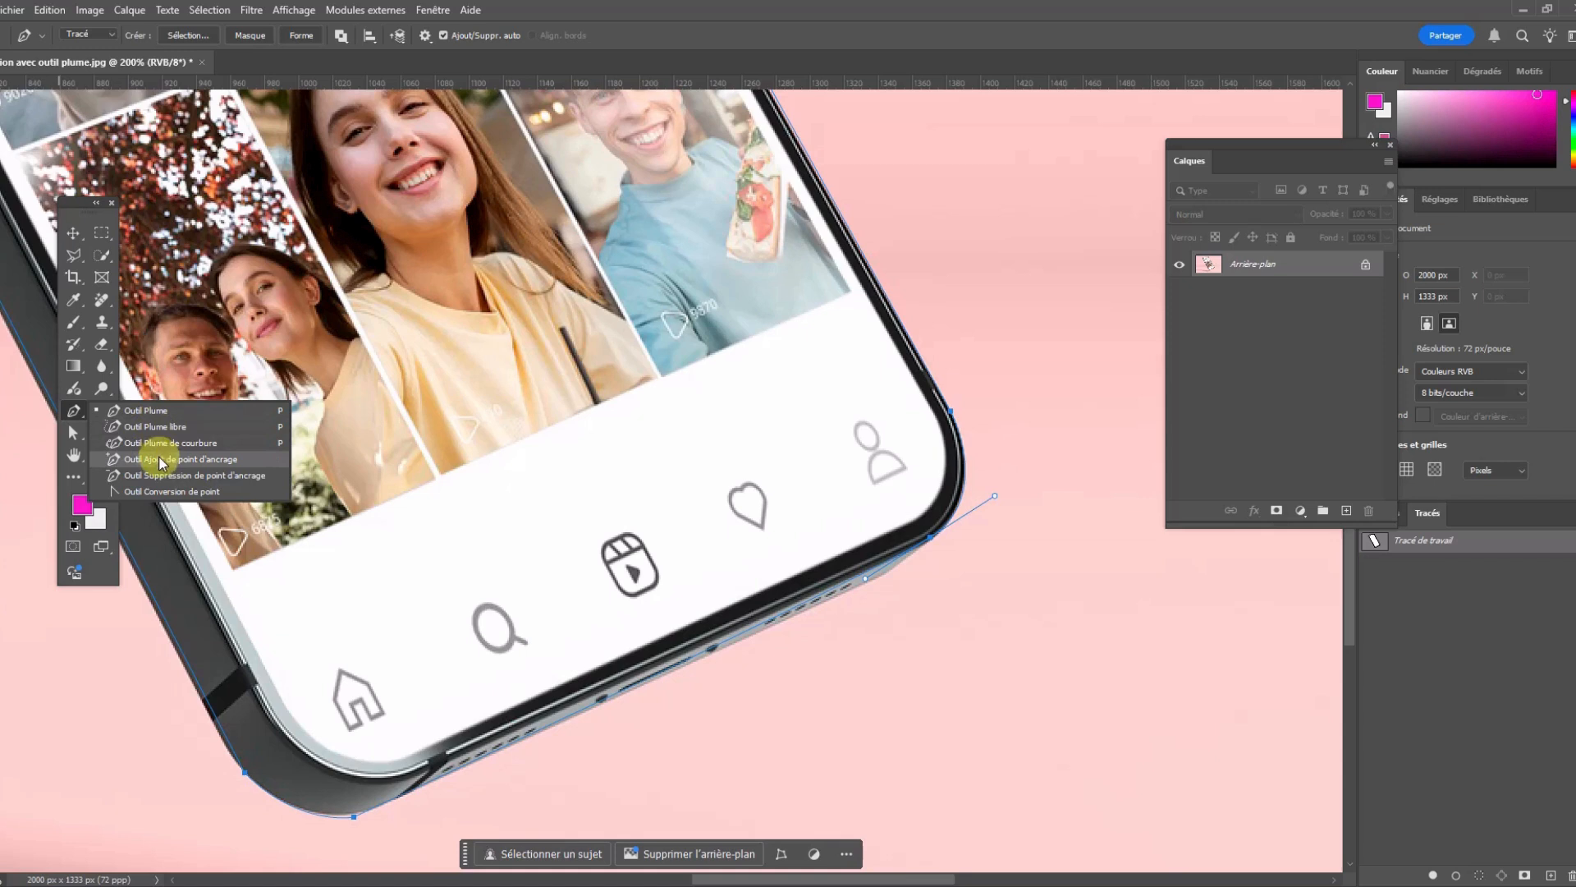
pyautogui.click(156, 459)
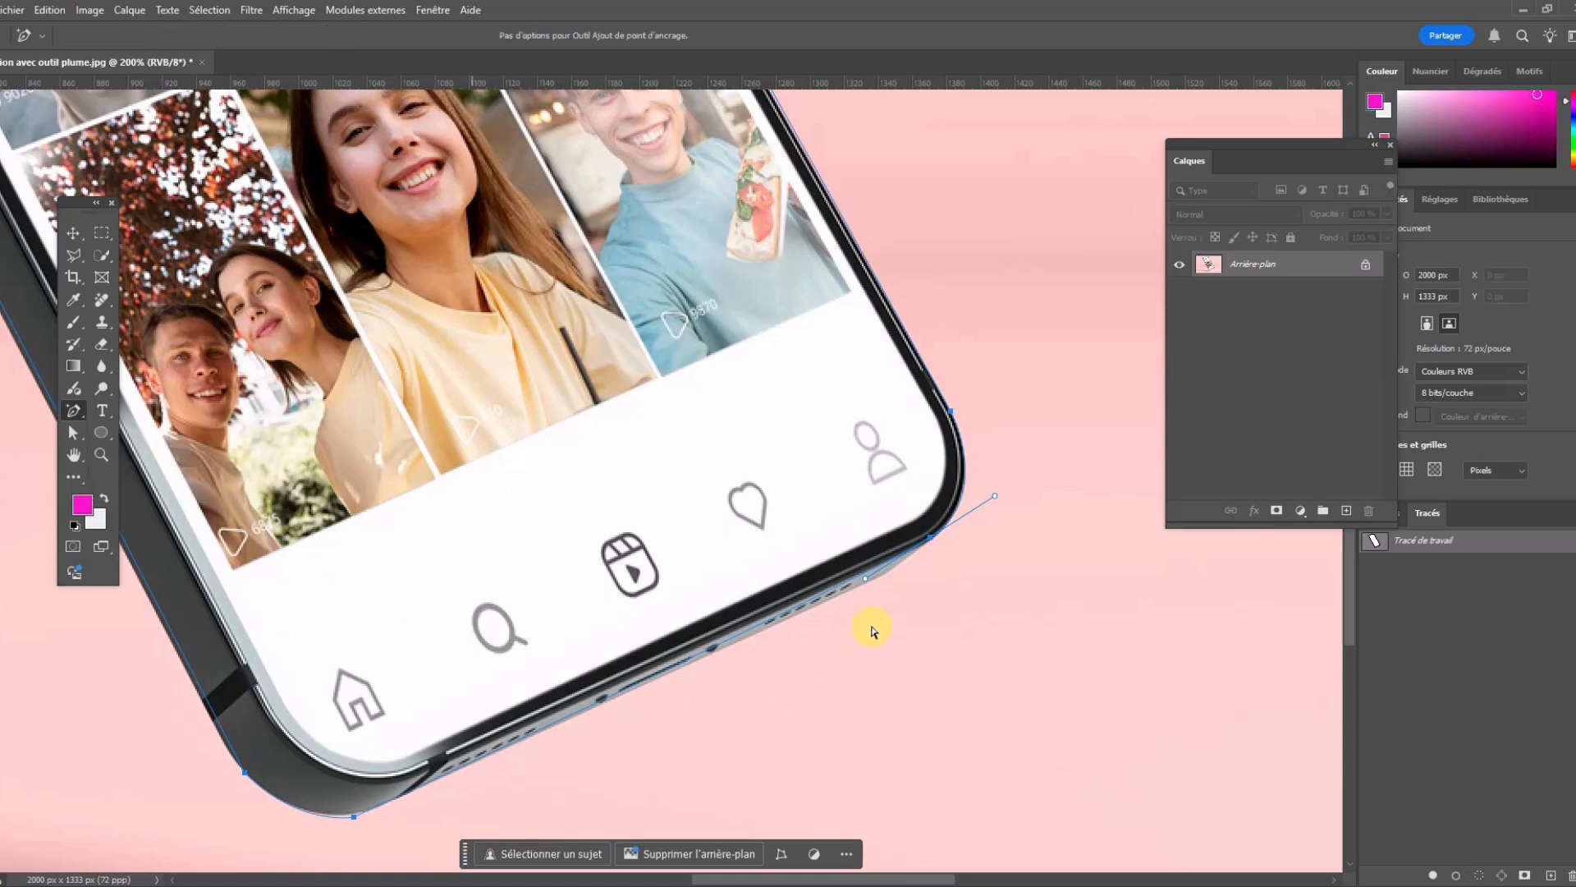
pyautogui.click(871, 577)
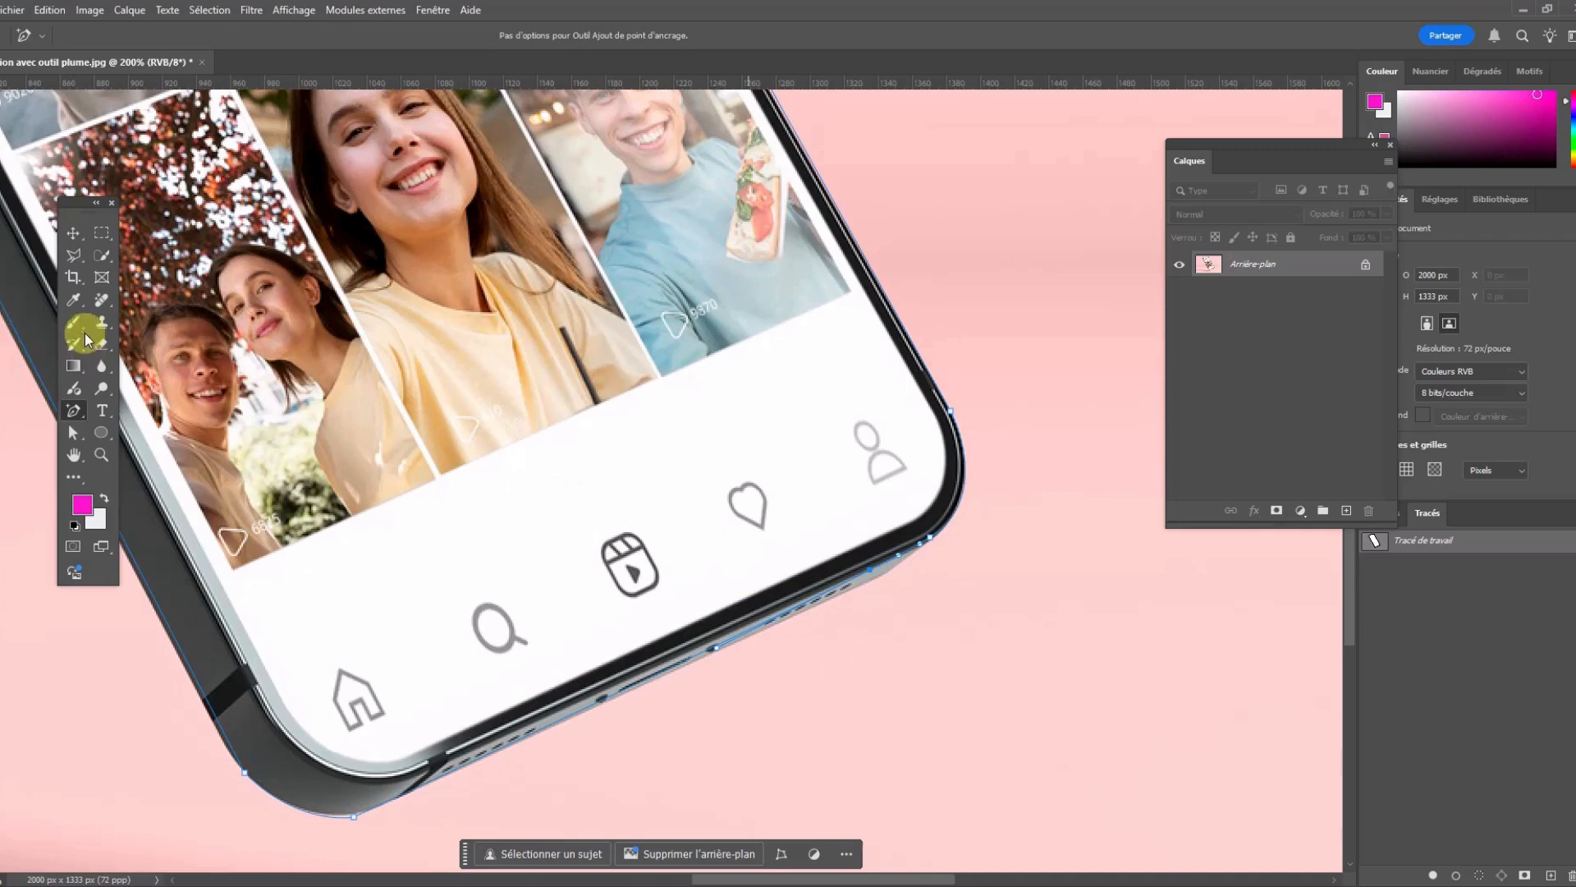
pyautogui.click(73, 432)
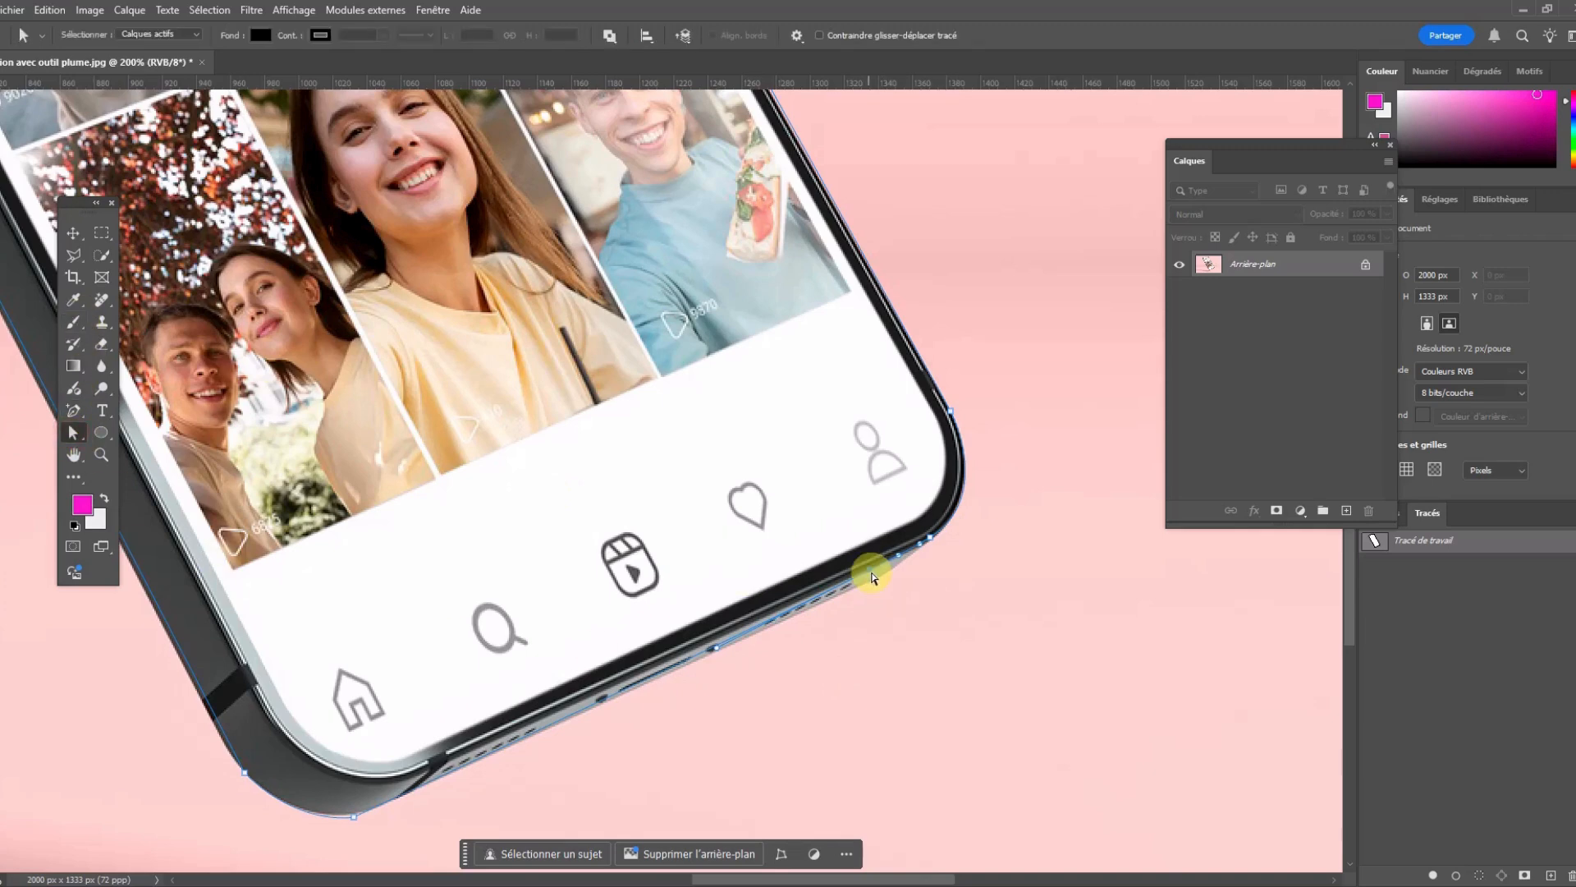
pyautogui.moveTo(871, 570); pyautogui.dragTo(873, 574)
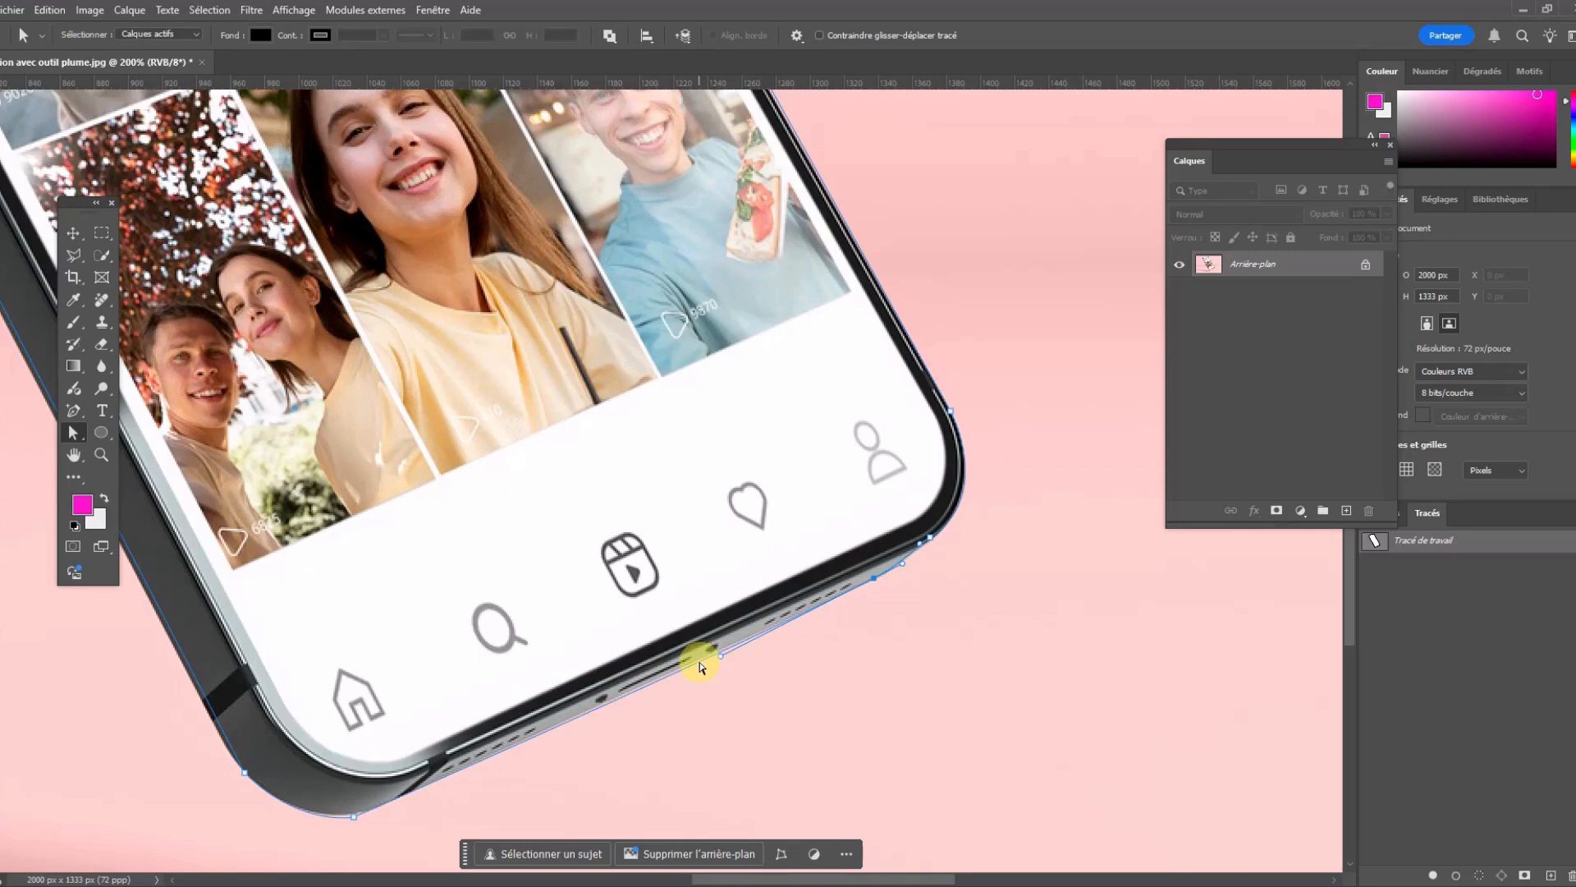
pyautogui.moveTo(699, 666); pyautogui.dragTo(698, 659)
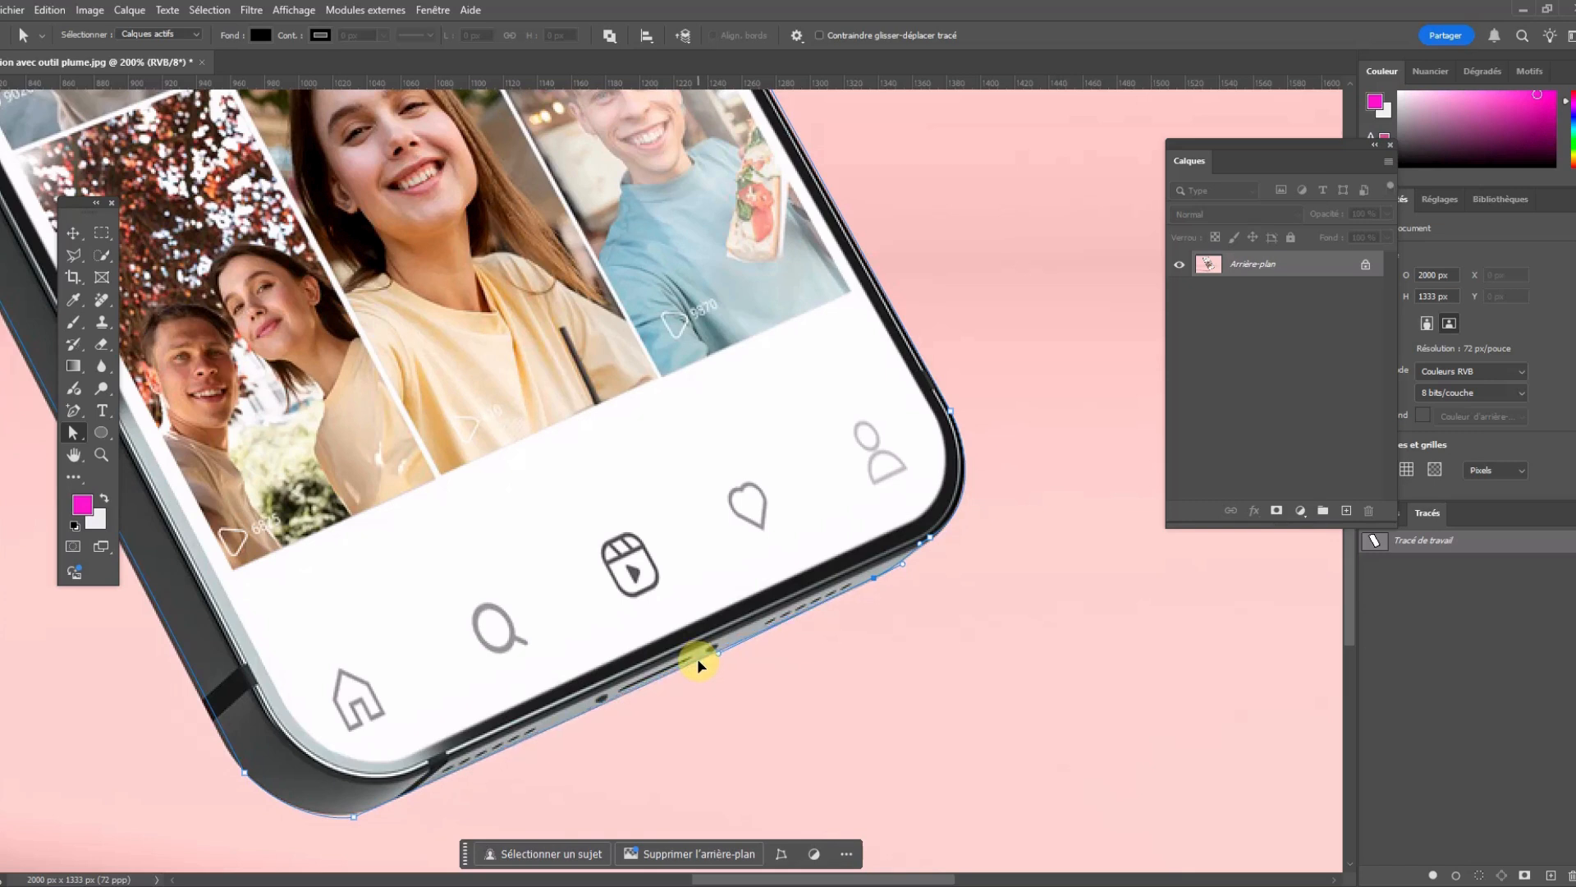
# Adjust the anchor and curve at the phone's lower-left corner so the path follows the rounded case.
pyautogui.click(348, 816)
pyautogui.click(348, 818)
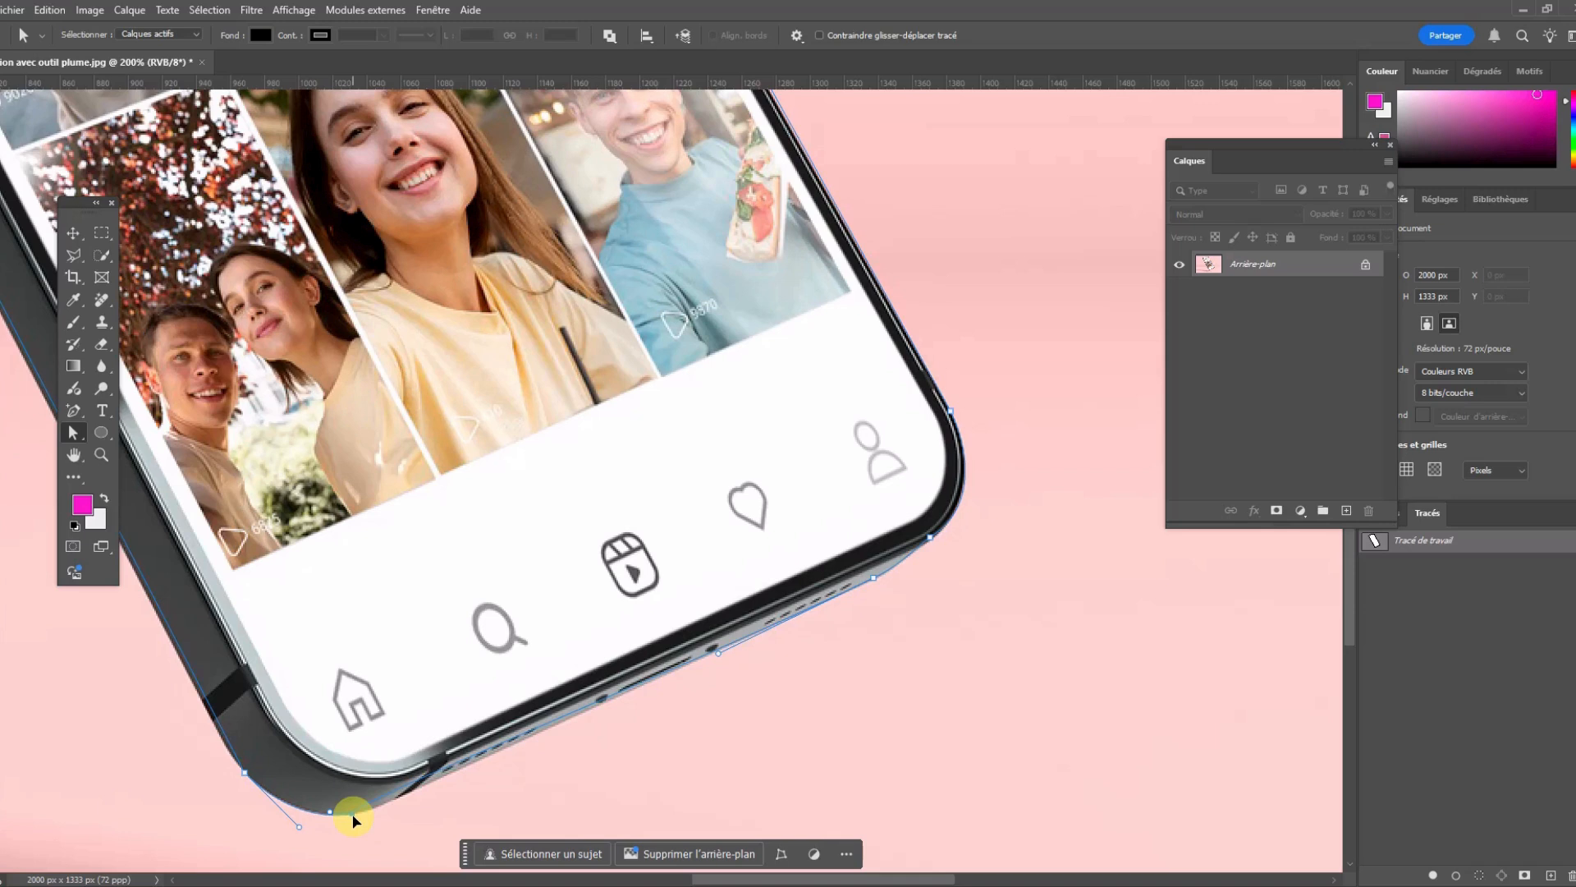
pyautogui.moveTo(425, 773); pyautogui.dragTo(431, 780)
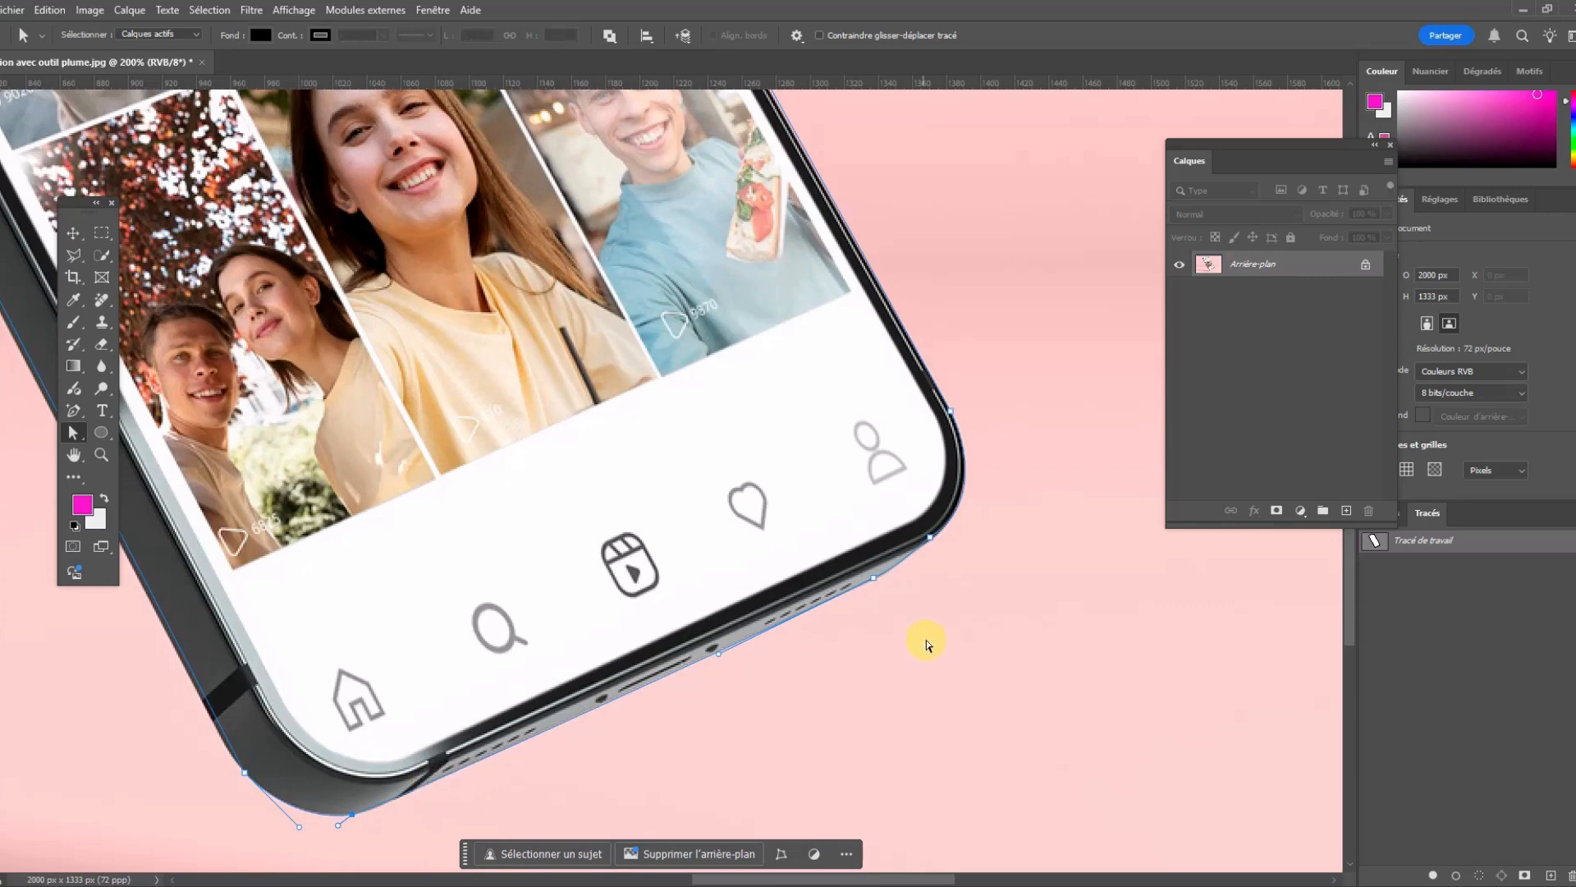
# Move the path's anchor at the phone's upper-left corner outward onto the case edge with the Direct Selection tool.
pyautogui.scroll(5, 648, 402)
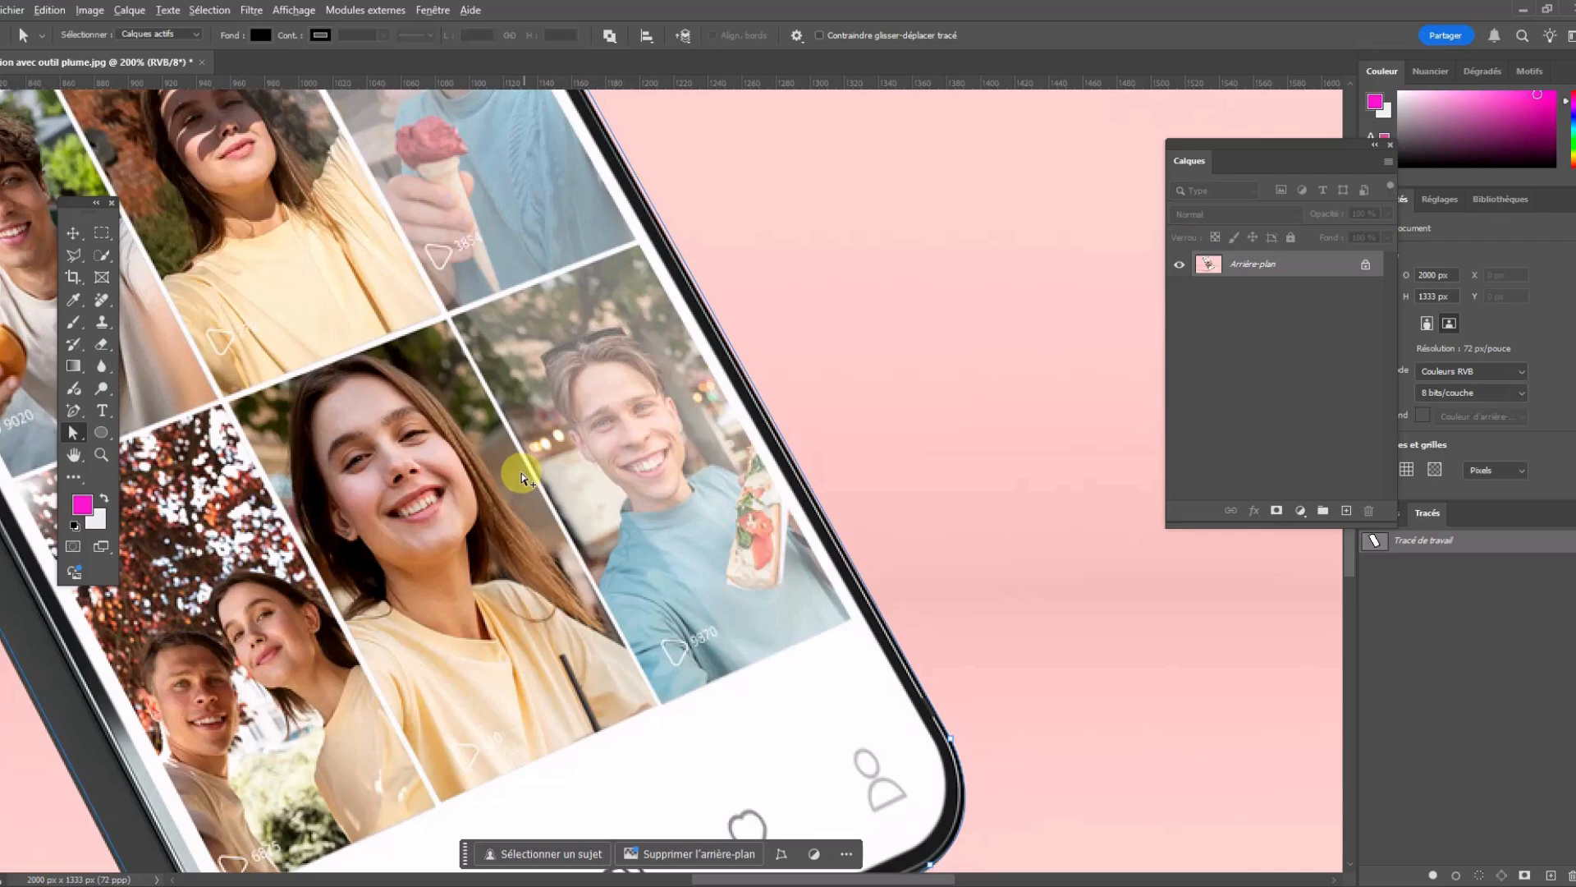
pyautogui.scroll(-4, 501, 472)
pyautogui.scroll(-5, 303, 477)
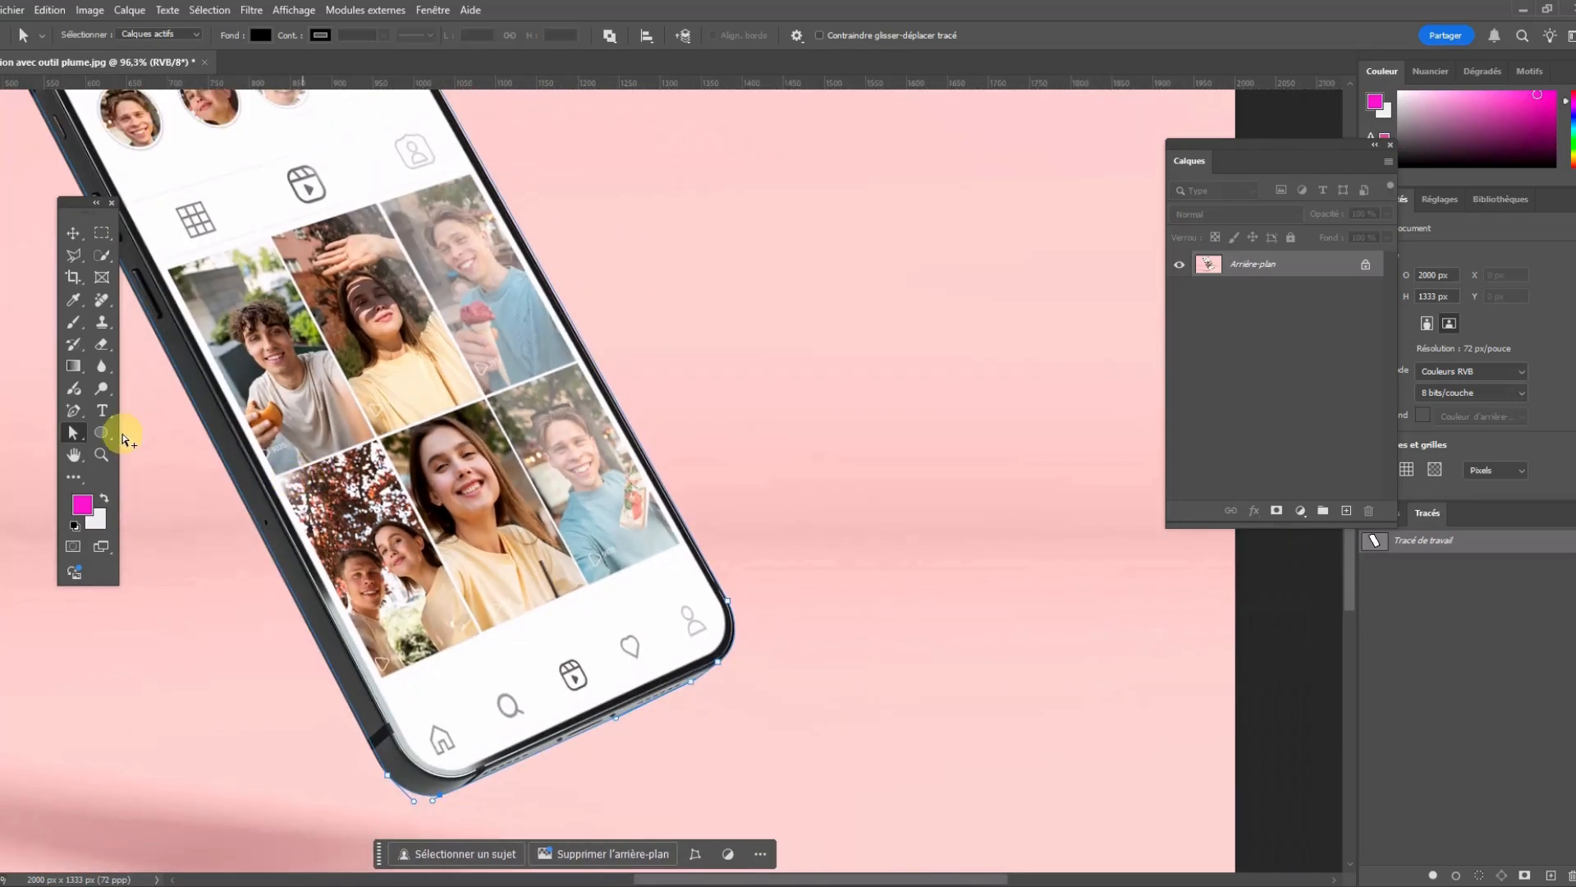
pyautogui.scroll(-1, 332, 305)
pyautogui.hscroll(5, 332, 306)
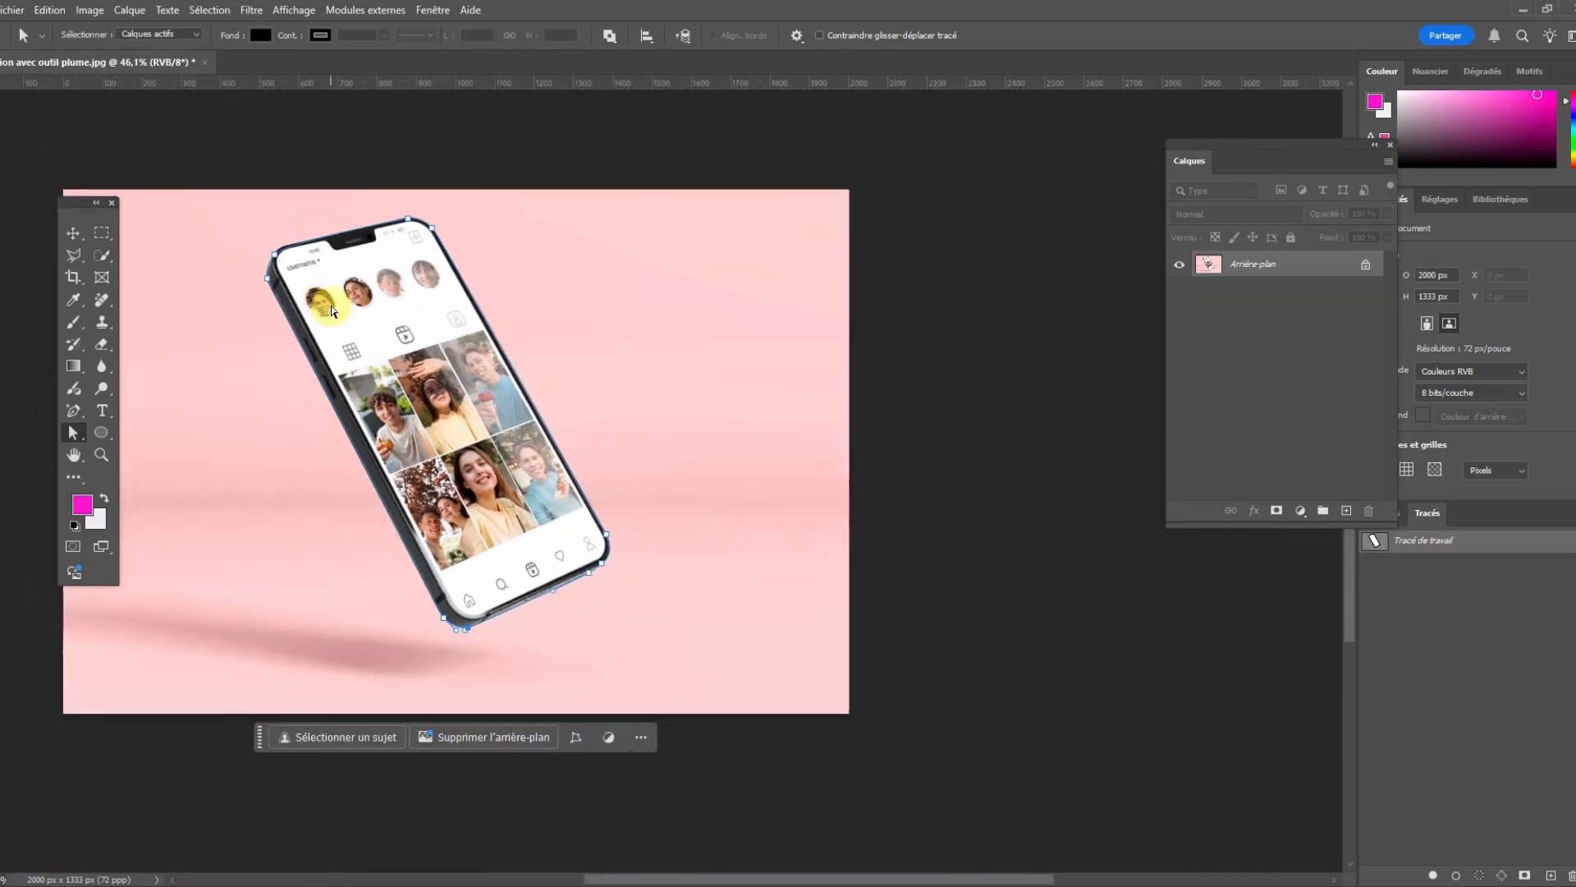
pyautogui.hscroll(-2, 196, 250)
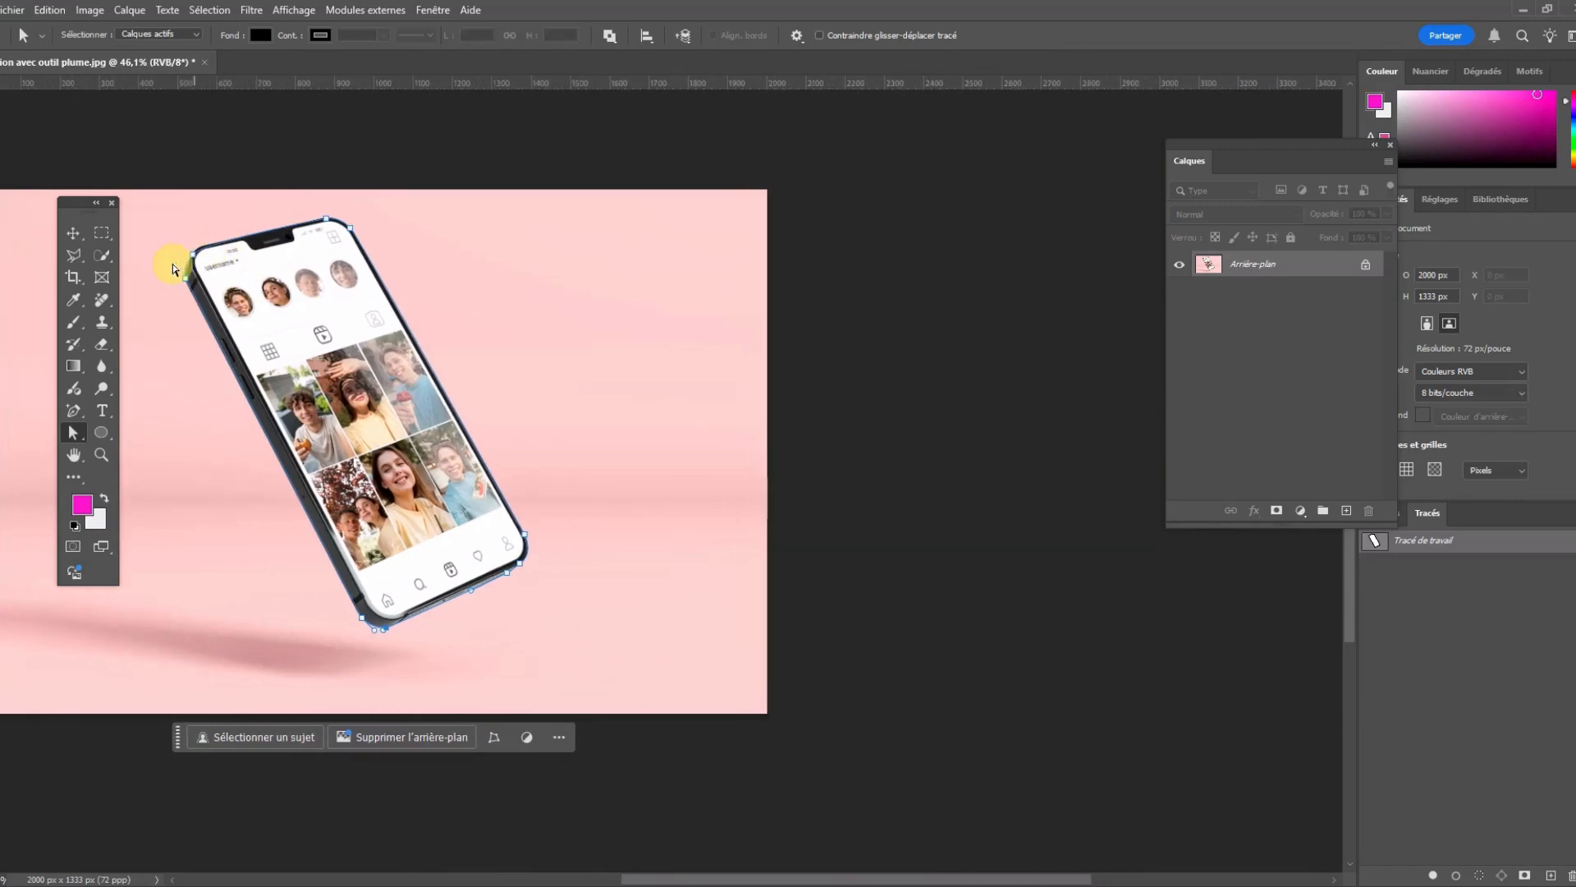
pyautogui.scroll(2, 197, 256)
pyautogui.scroll(4, 199, 340)
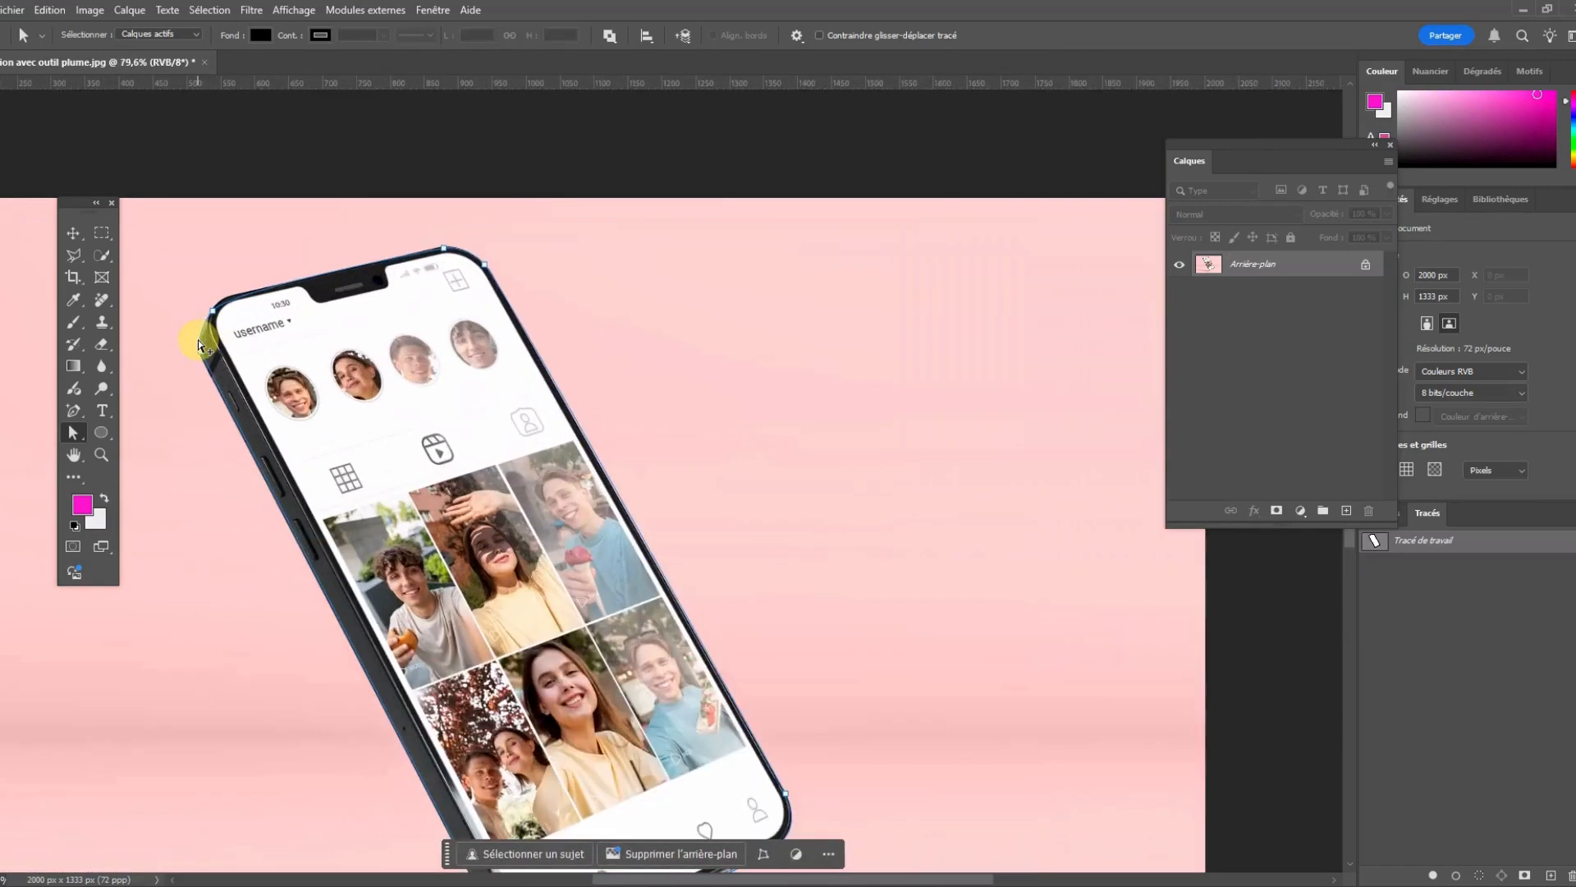
pyautogui.scroll(4, 198, 340)
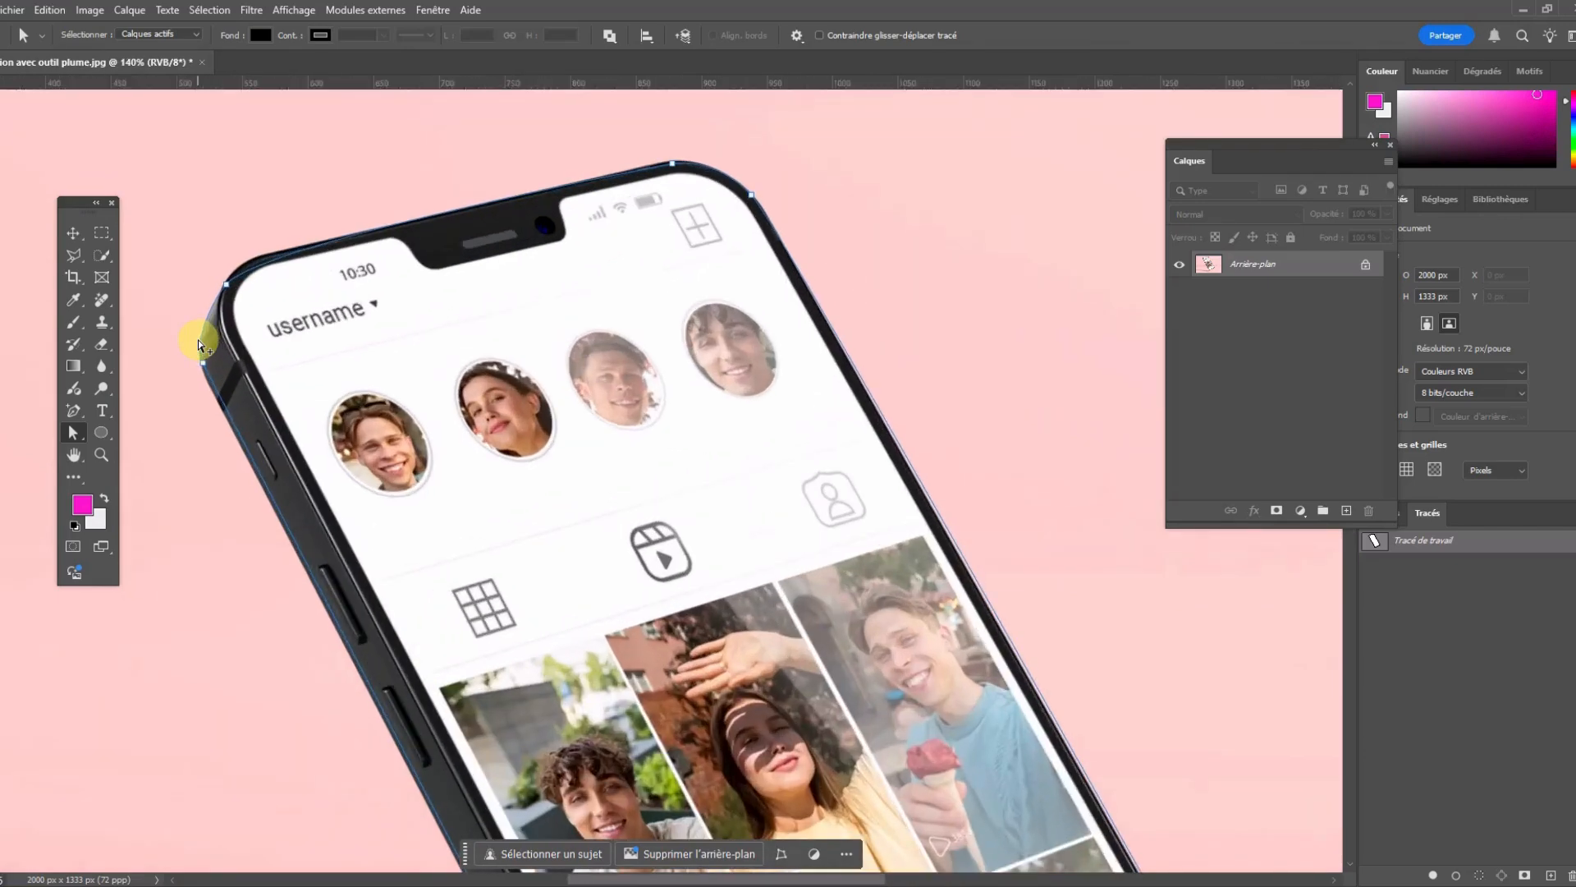
pyautogui.moveTo(253, 283); pyautogui.dragTo(351, 279)
pyautogui.hscroll(-8, 447, 277)
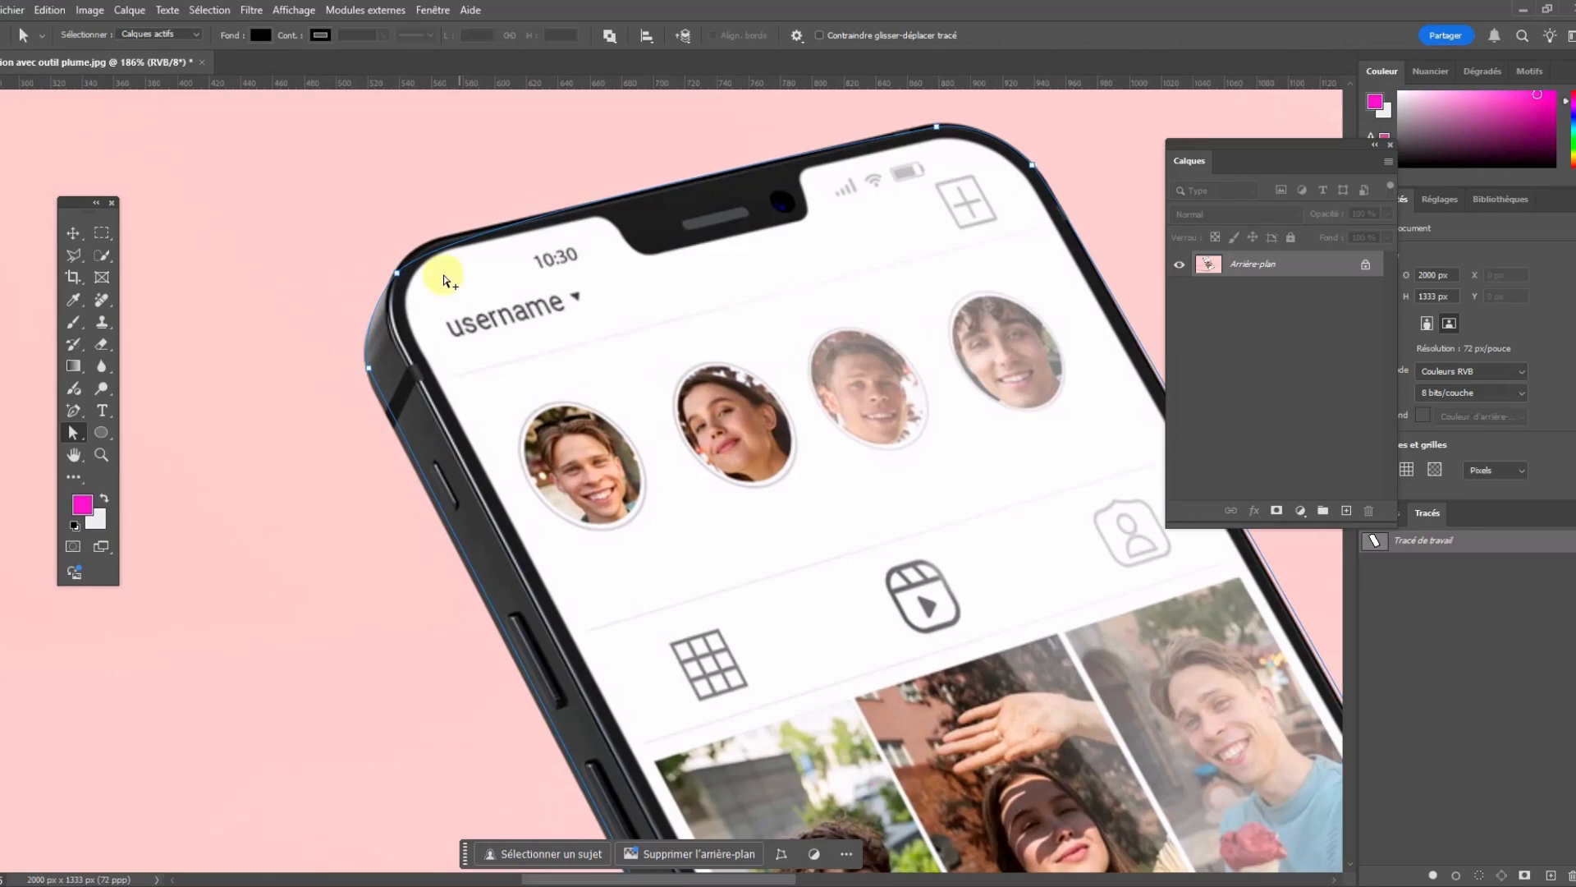
pyautogui.hscroll(-3, 595, 304)
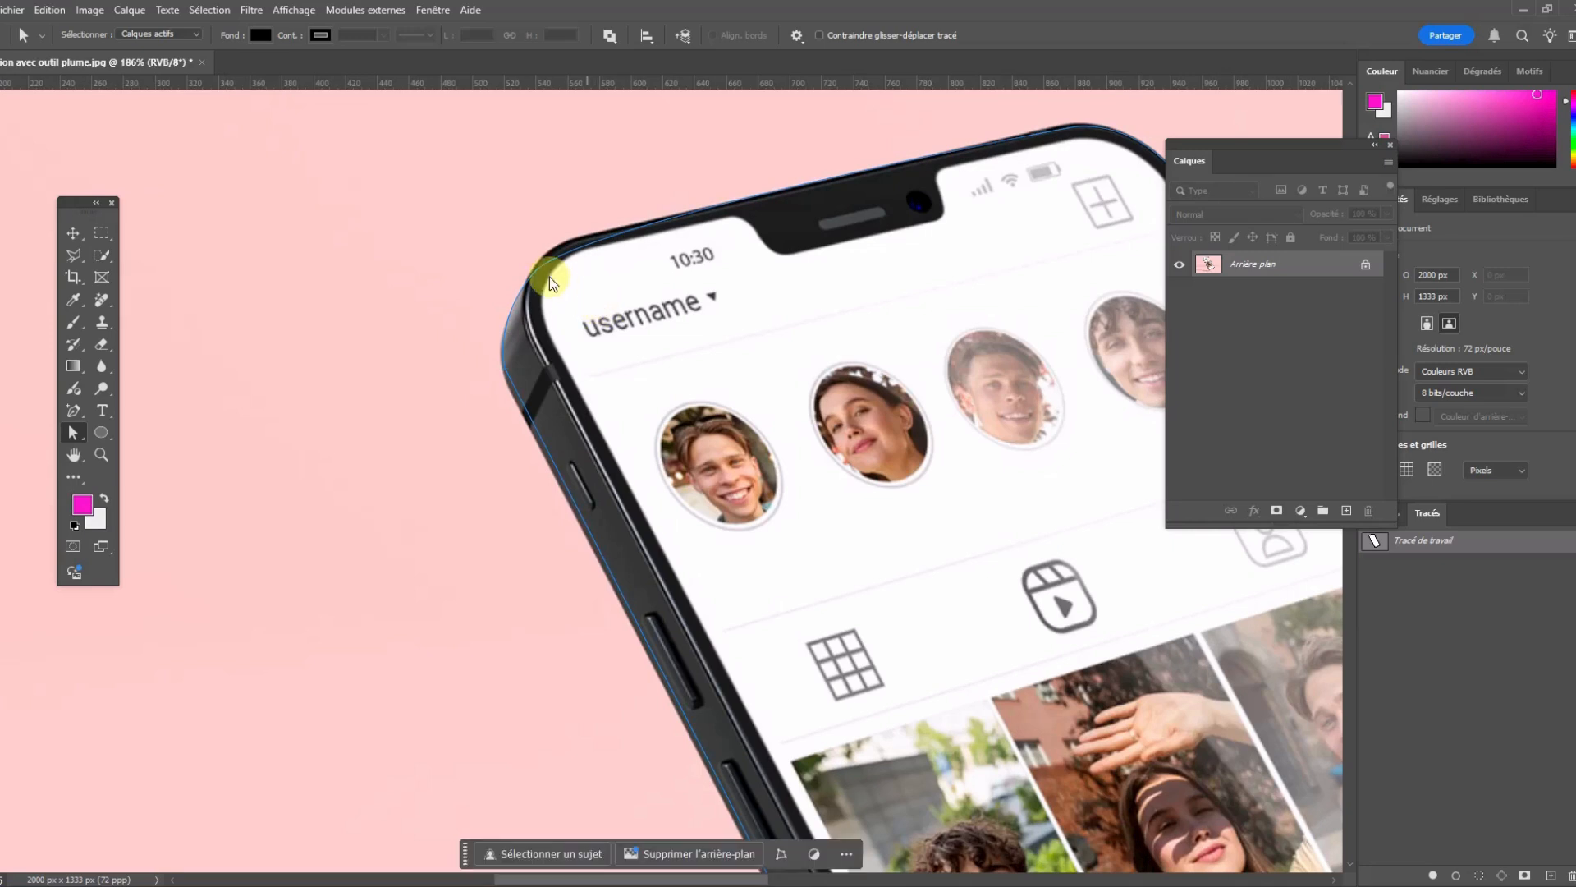
pyautogui.press('v')
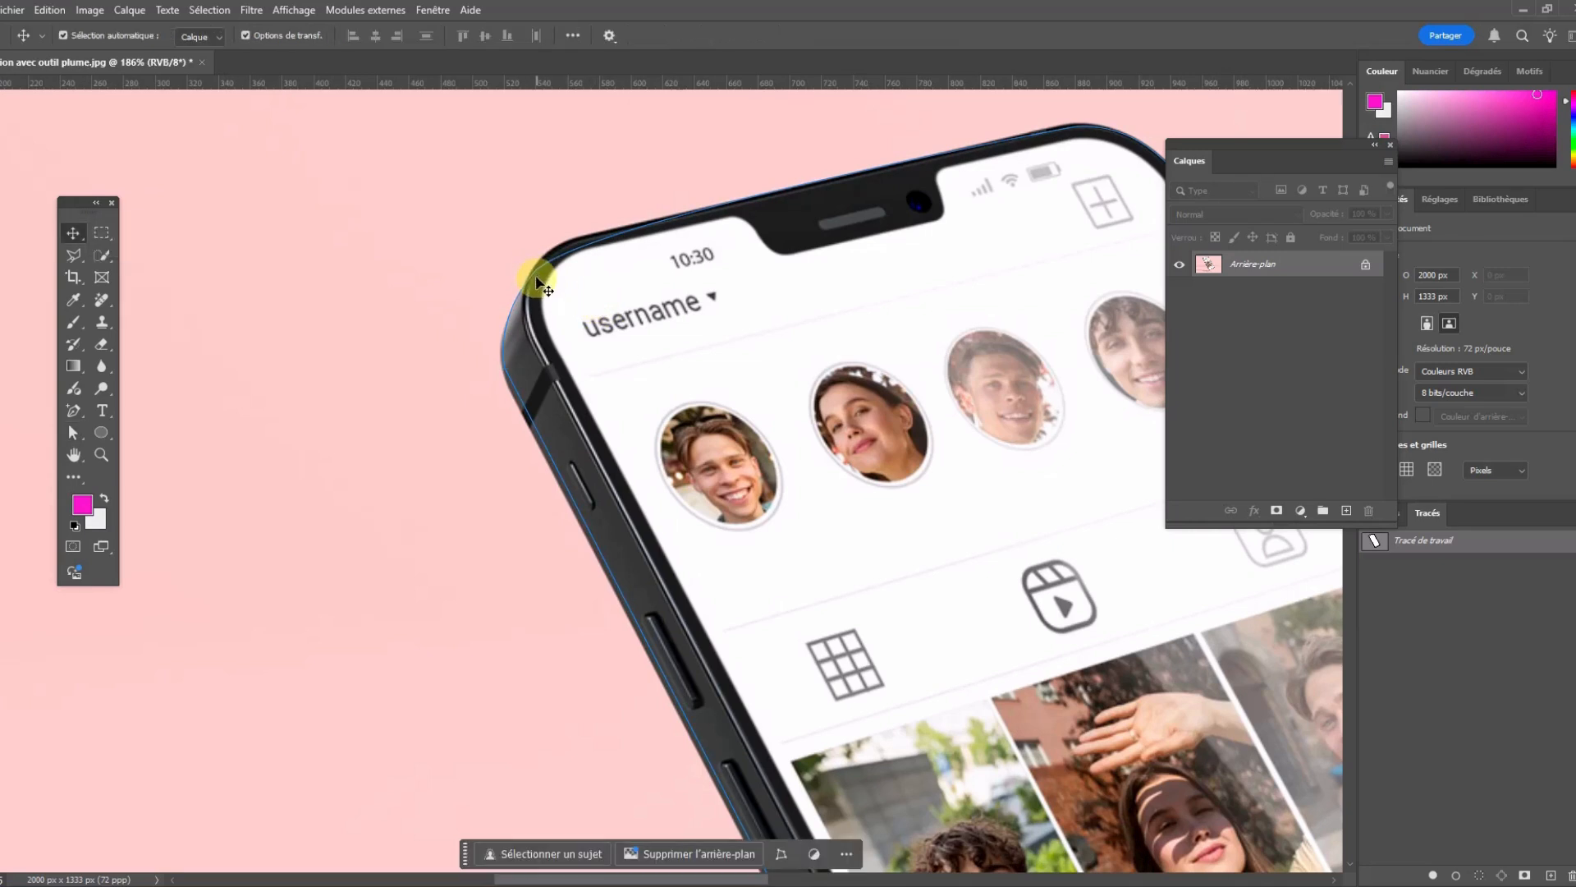
pyautogui.click(72, 432)
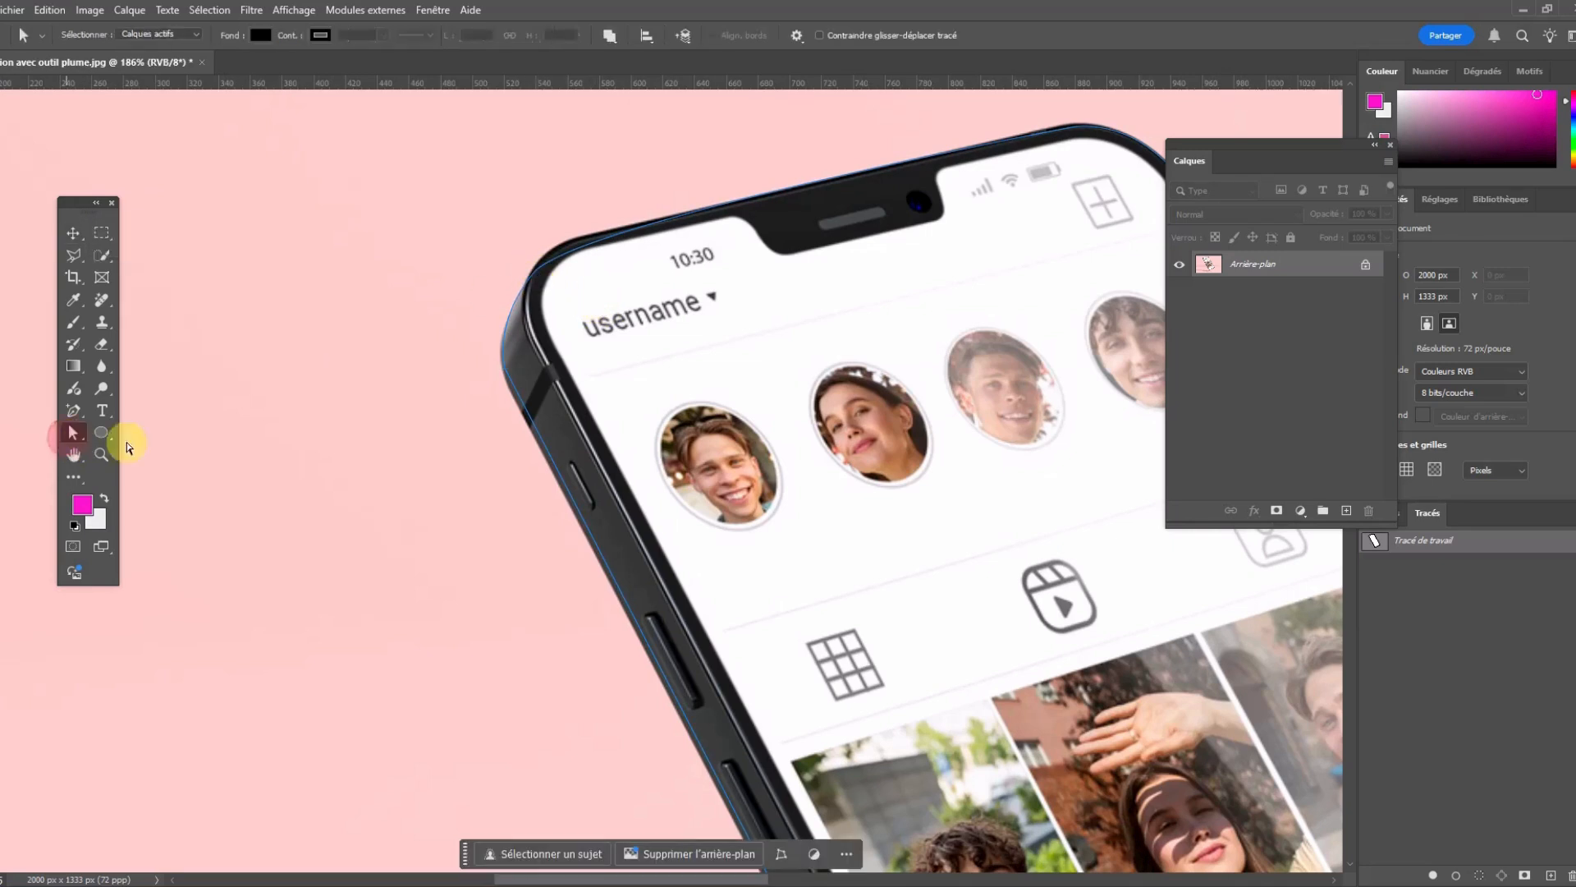
pyautogui.click(536, 273)
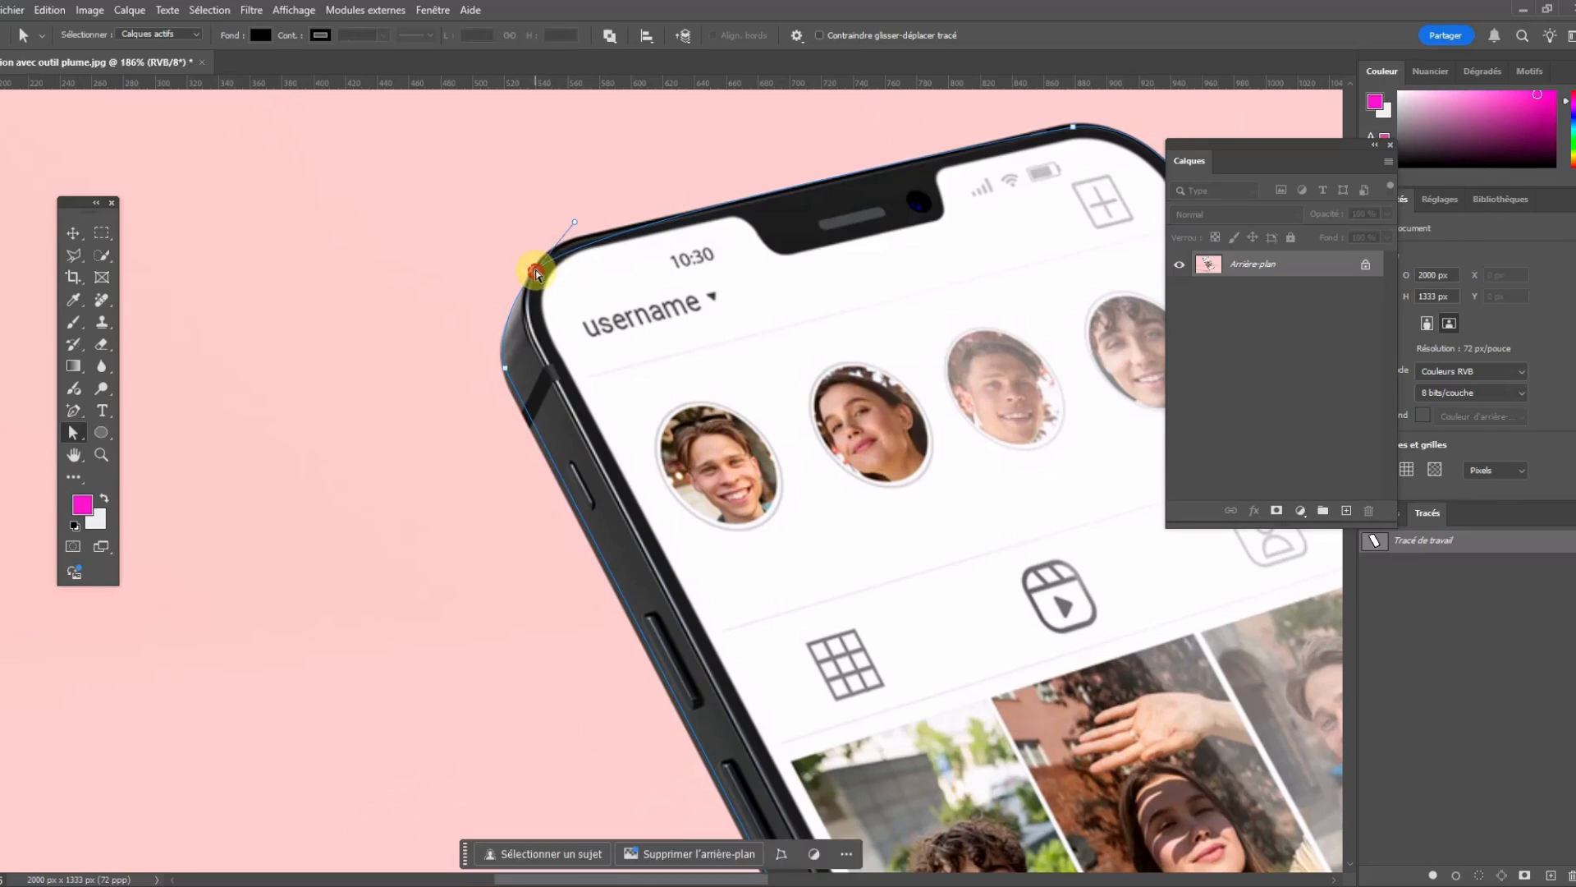
pyautogui.moveTo(533, 270); pyautogui.dragTo(538, 260)
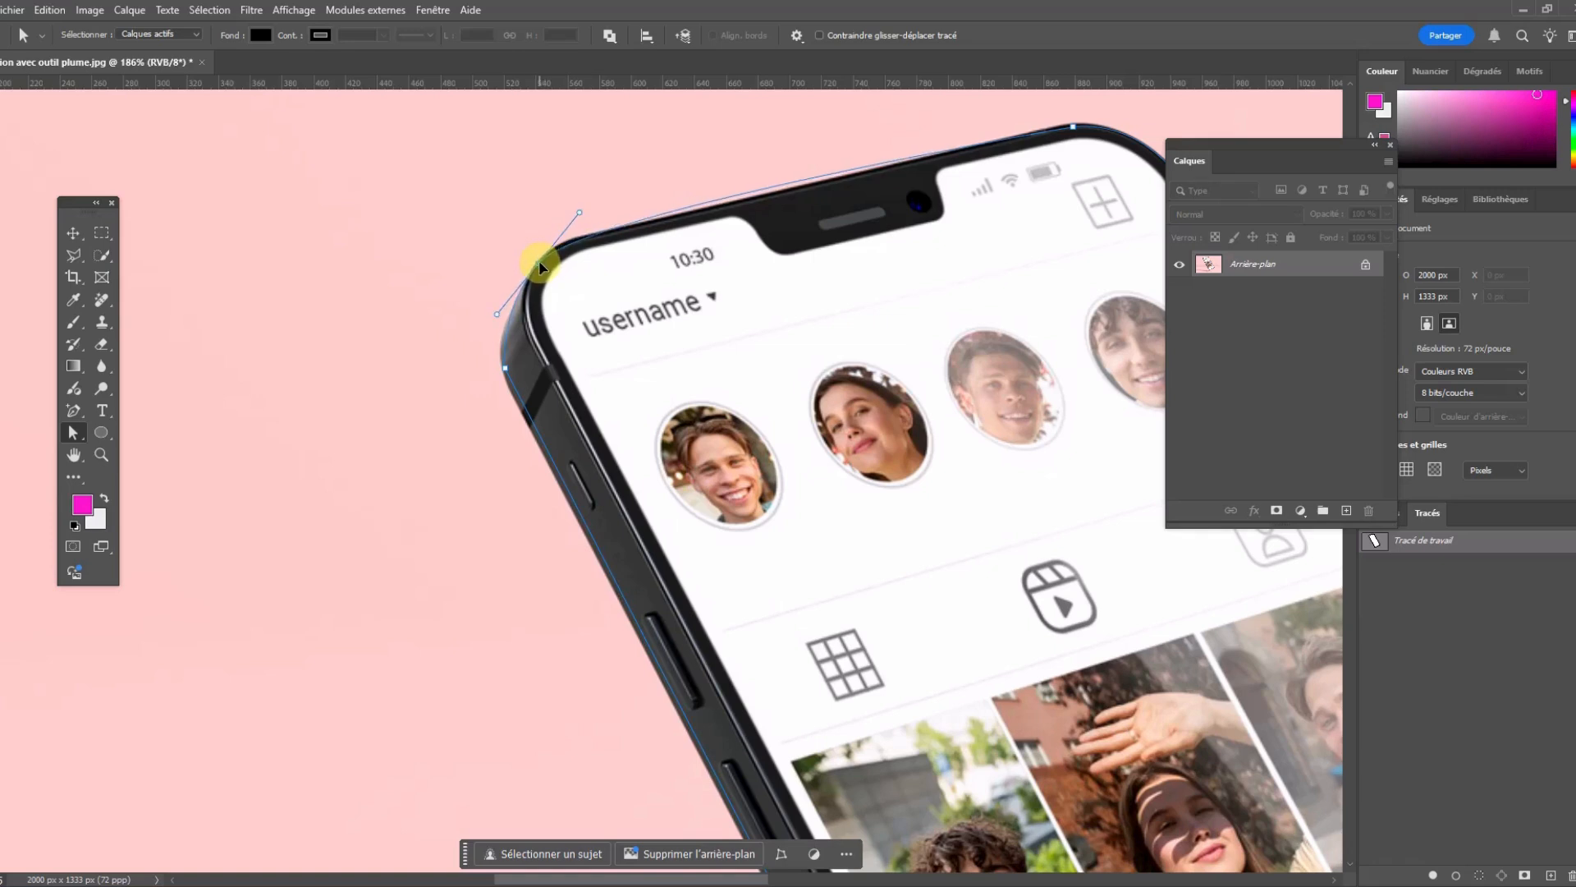
# Reshape the upper-left corner curve by adjusting the anchor's direction handle and the neighbouring anchor on the phone's side.
pyautogui.click(579, 211)
pyautogui.moveTo(588, 213); pyautogui.dragTo(552, 222)
pyautogui.click(536, 267)
pyautogui.click(498, 369)
# Add an anchor point on the upper-left corner curve and reposition it along the phone's outer edge.
pyautogui.click(73, 411)
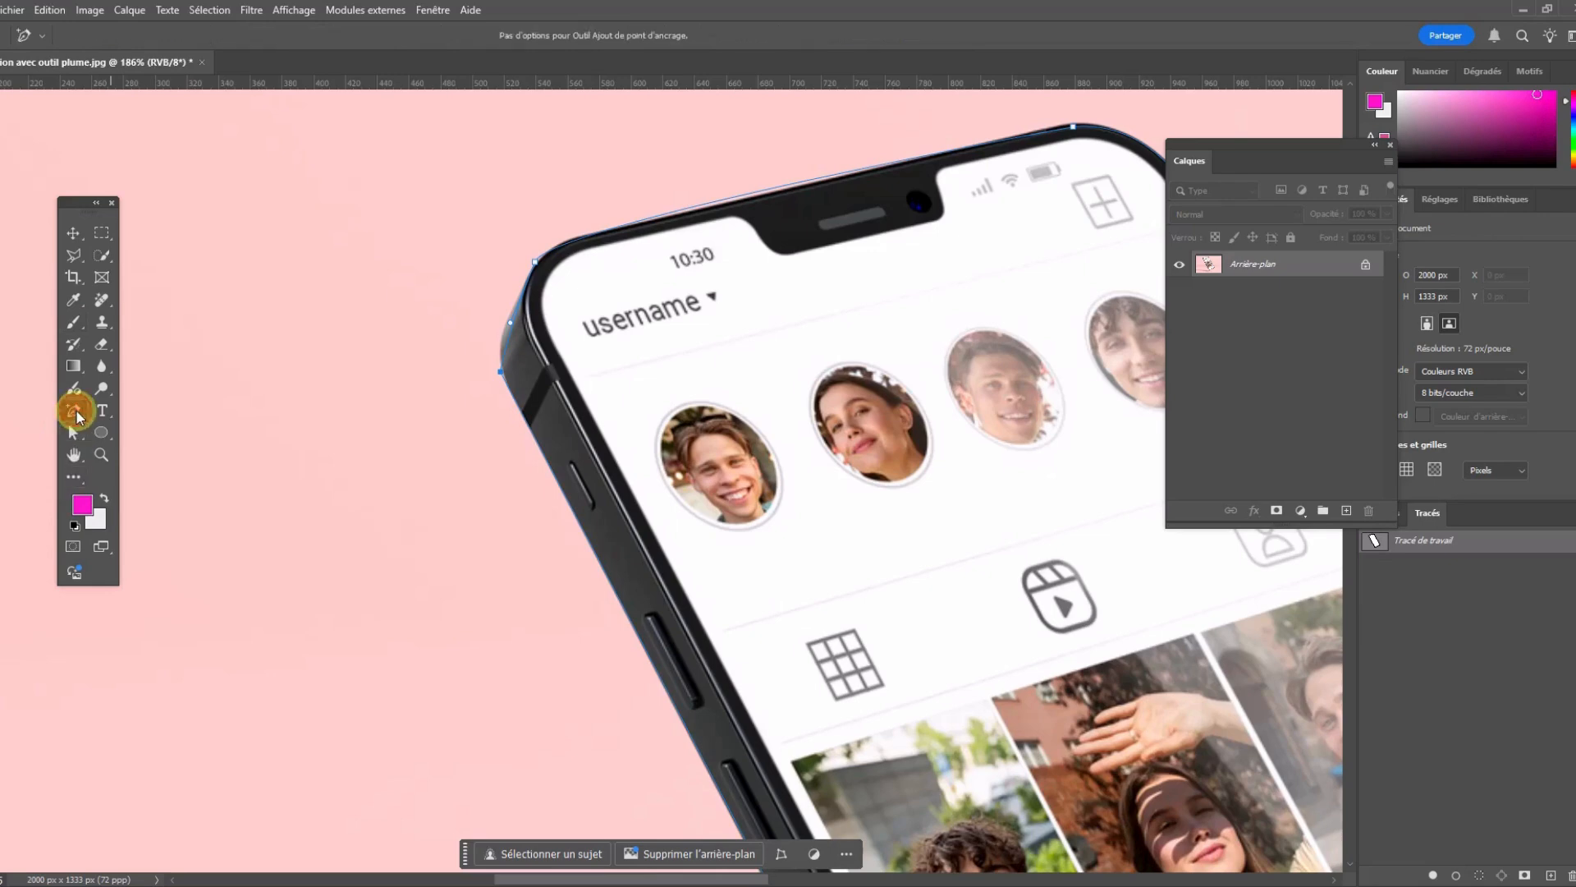
pyautogui.click(511, 325)
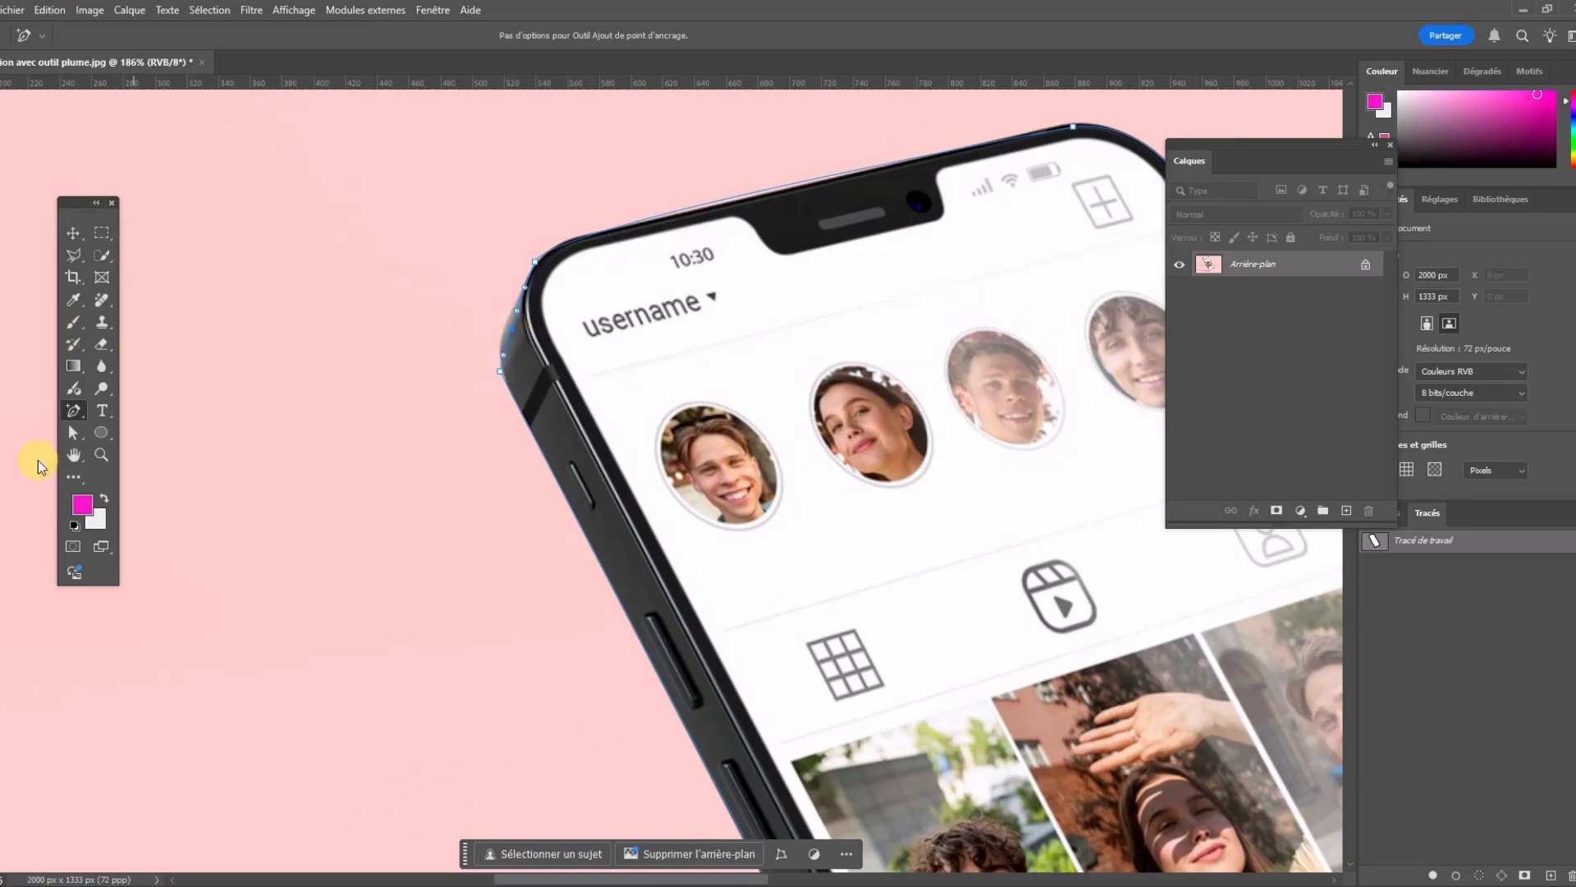
pyautogui.click(78, 429)
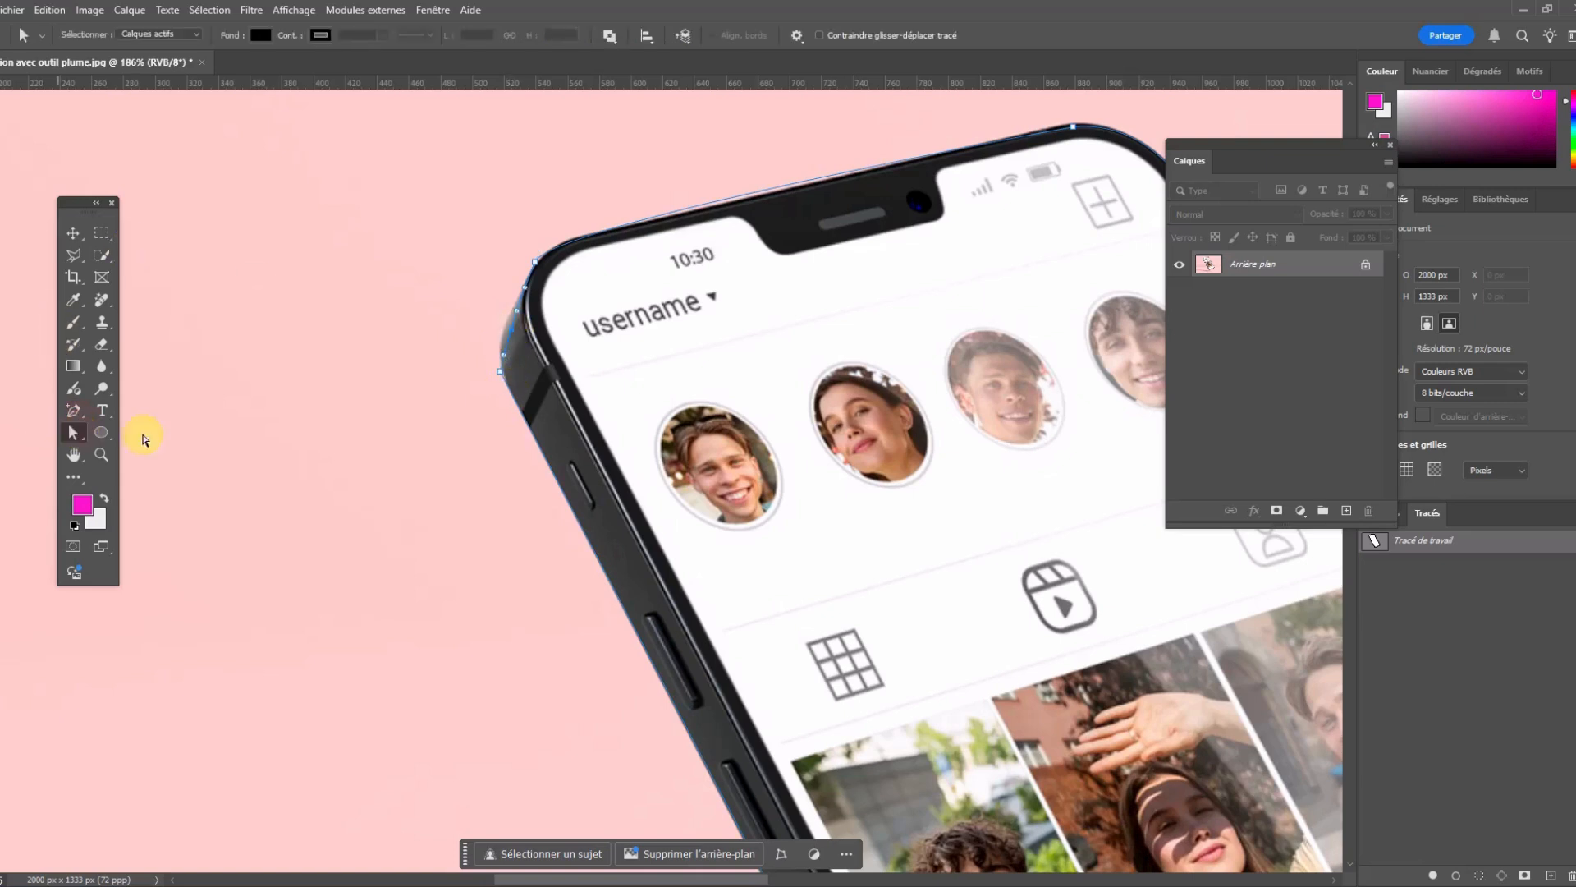
pyautogui.click(514, 332)
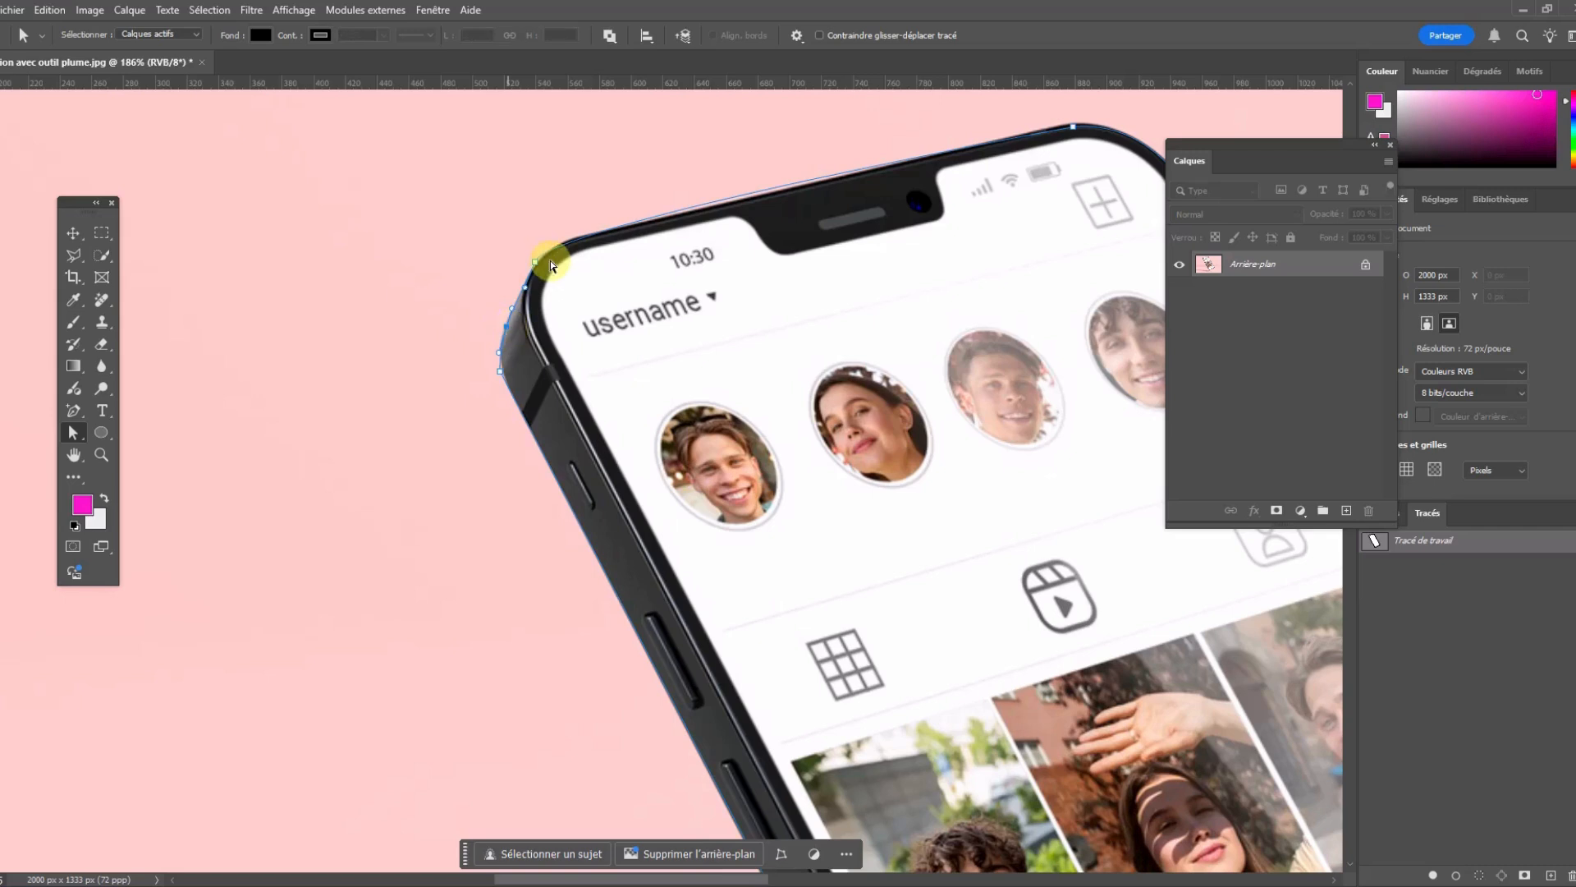
# Fine-tune the path anchors at the phone's upper-left corner and at the far end of its top edge.
pyautogui.moveTo(537, 260); pyautogui.dragTo(538, 262)
pyautogui.click(1097, 158)
pyautogui.moveTo(1072, 131); pyautogui.dragTo(1073, 128)
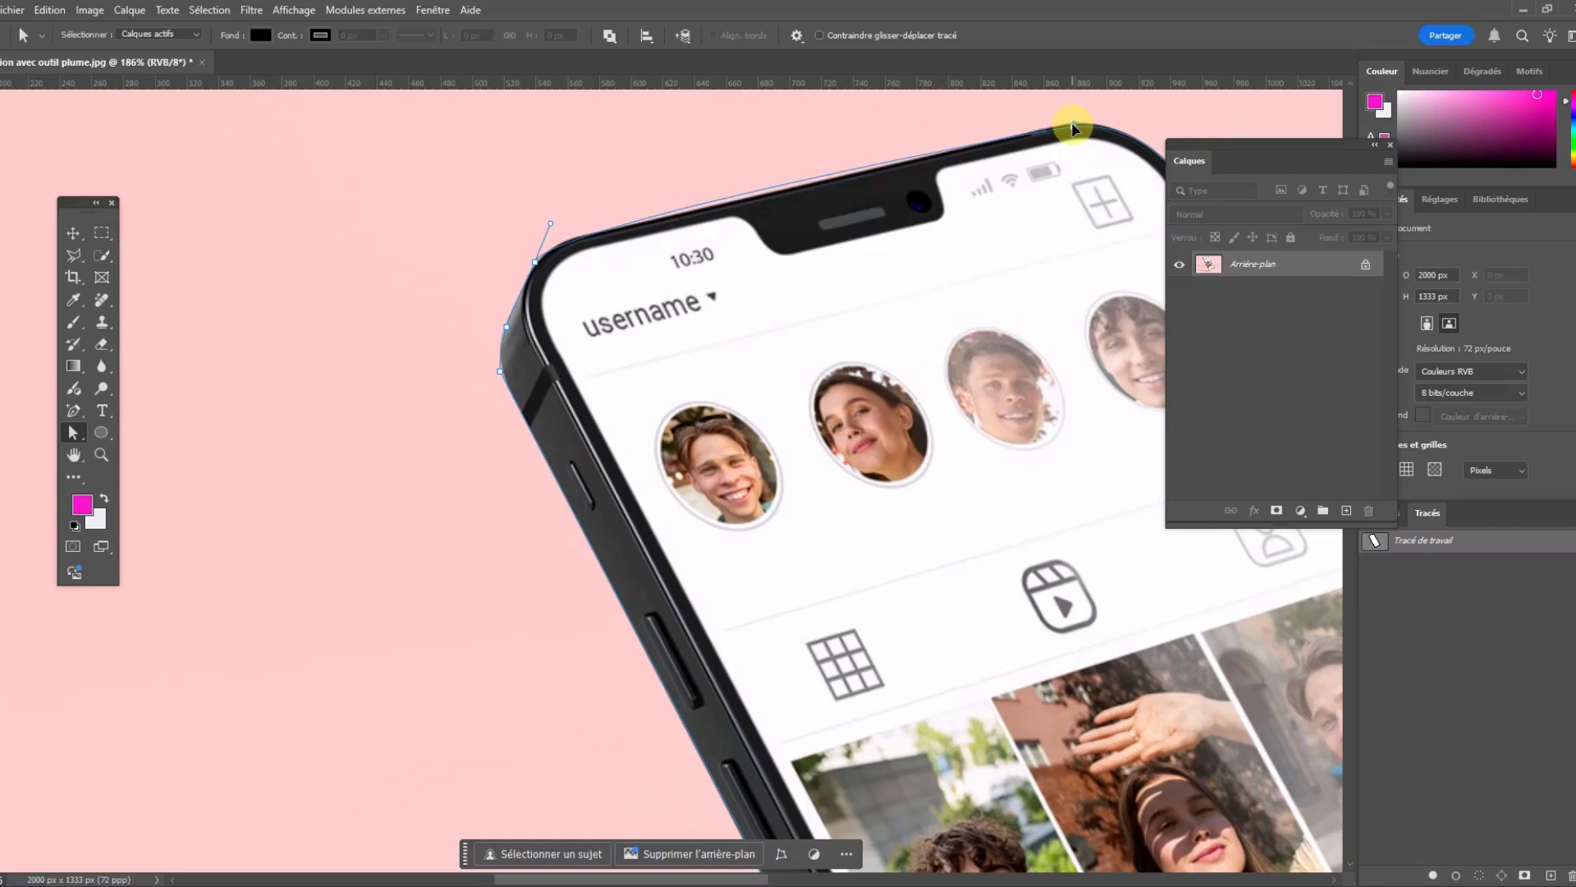
pyautogui.click(934, 170)
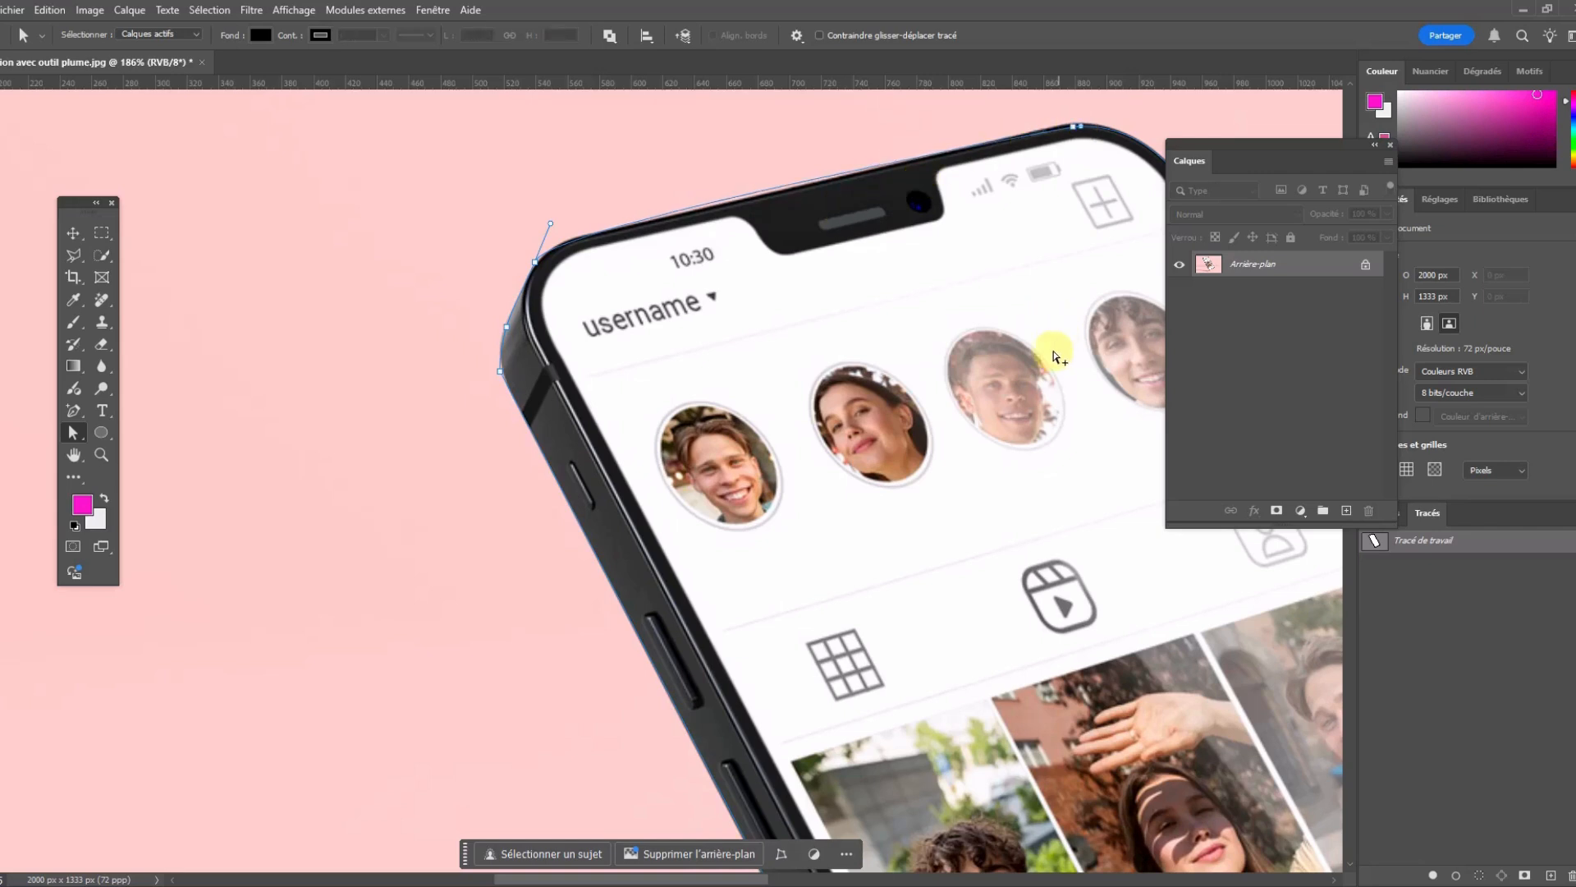
# Convert the closed path around the phone into a new anti-aliased selection.
pyautogui.scroll(-2, 1051, 384)
pyautogui.scroll(-4, 1051, 384)
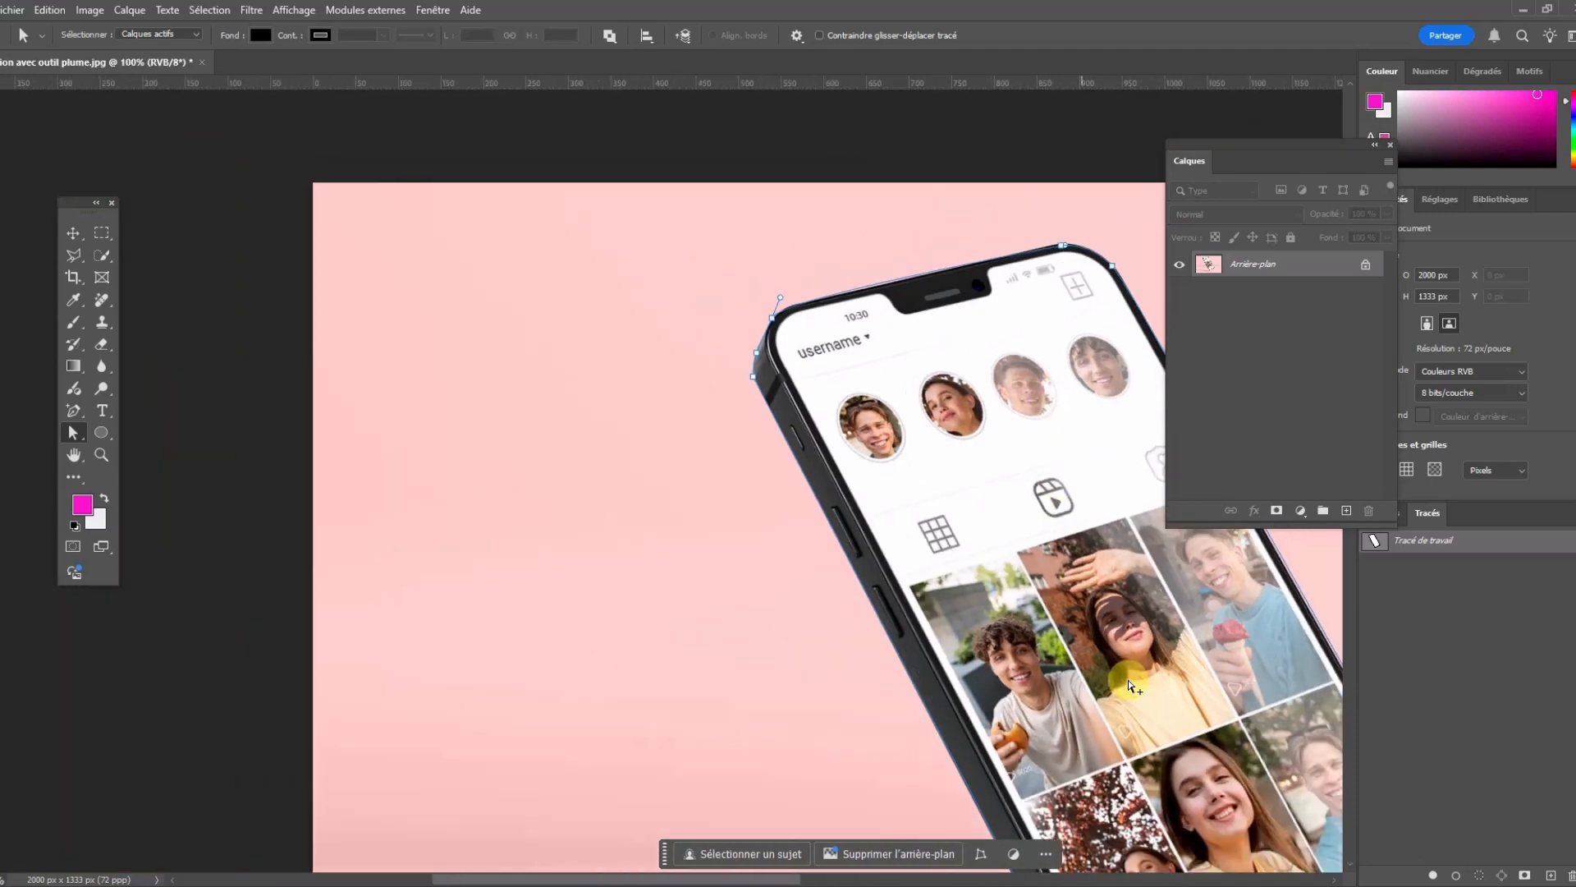
pyautogui.scroll(-3, 1129, 679)
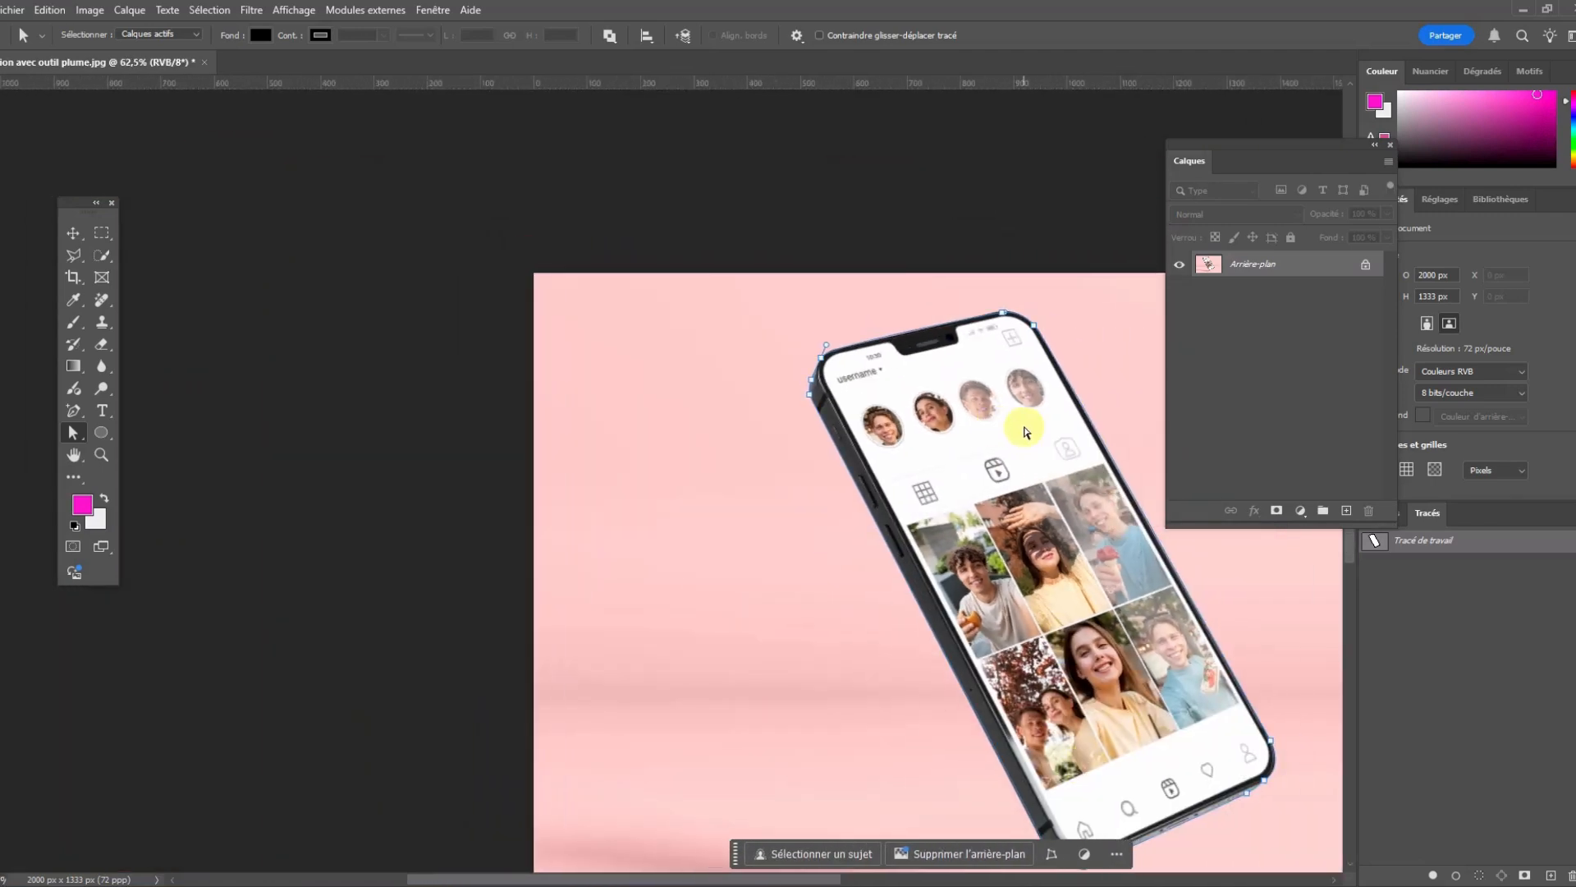
pyautogui.rightClick(948, 535)
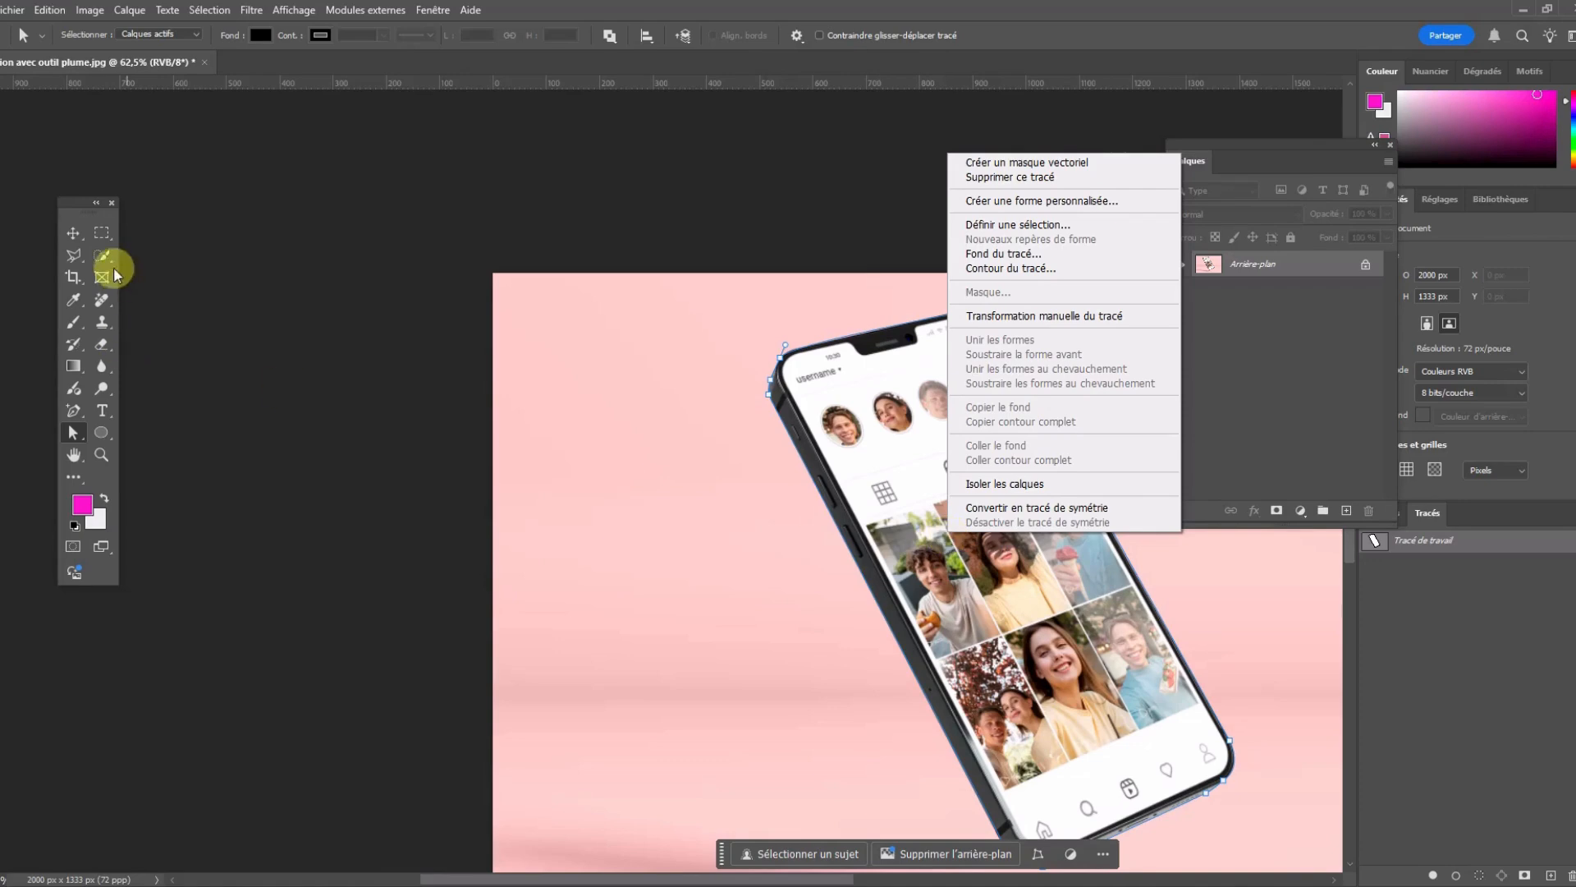
pyautogui.click(69, 233)
pyautogui.rightClick(904, 444)
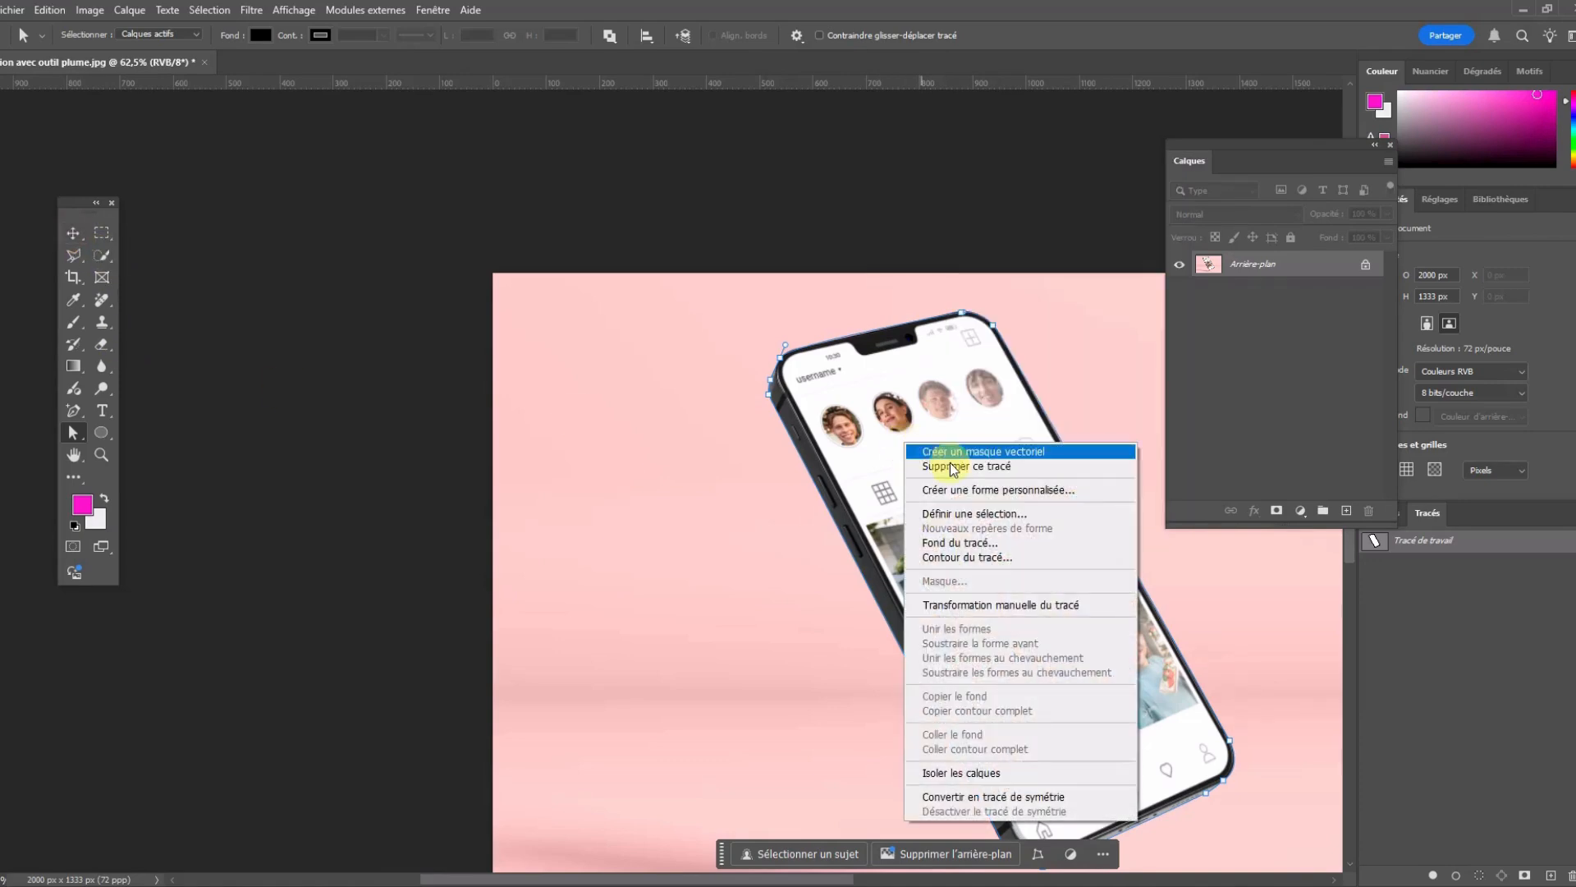
pyautogui.click(968, 520)
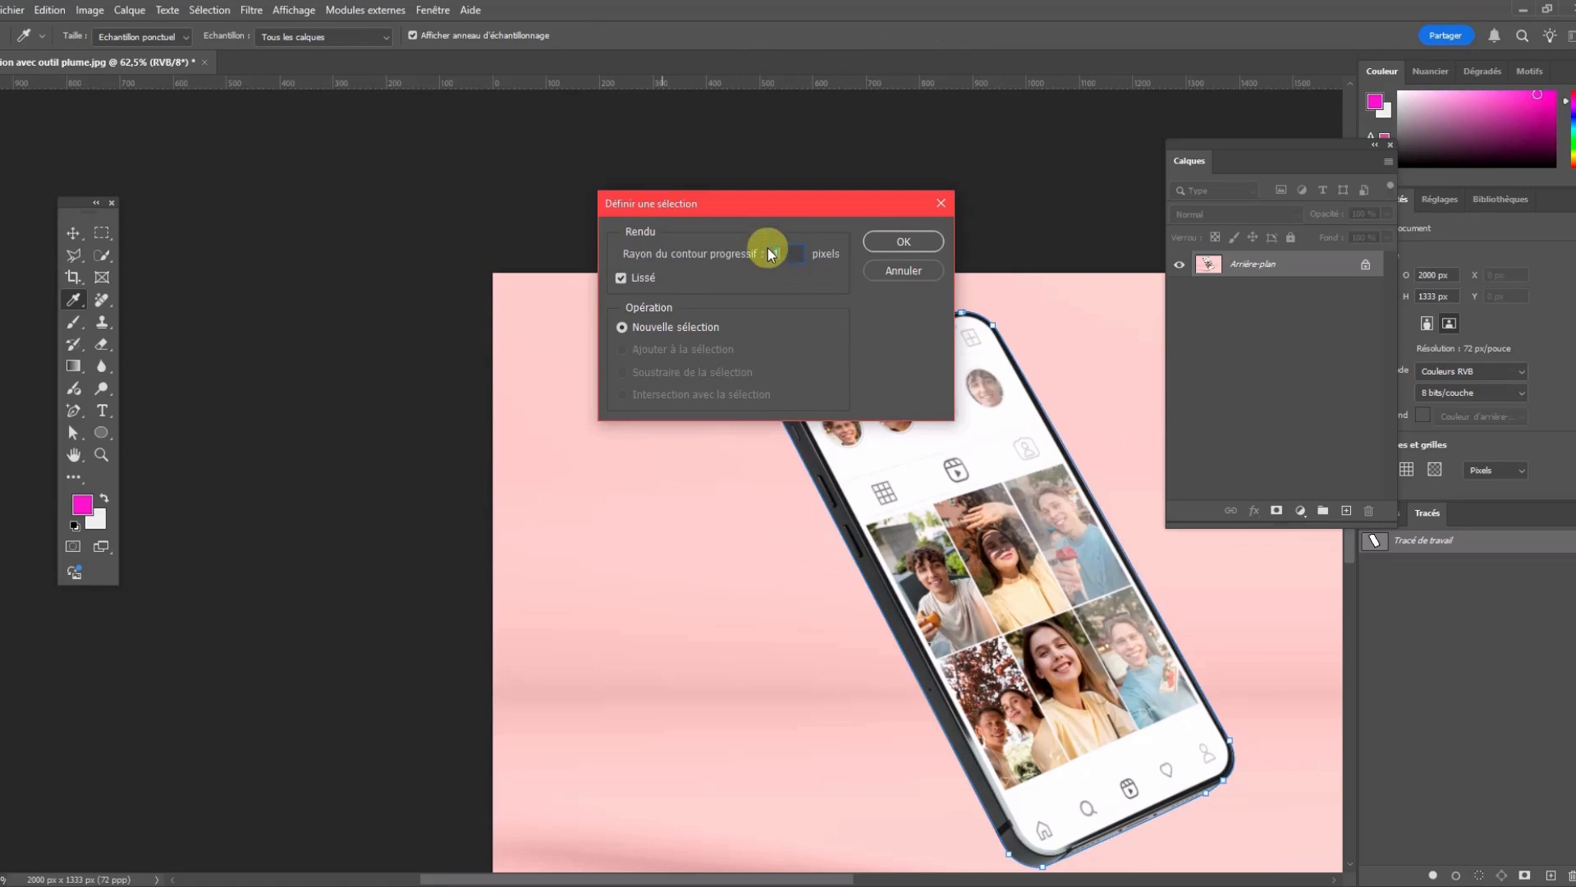
pyautogui.moveTo(780, 265); pyautogui.dragTo(771, 267)
pyautogui.click(903, 241)
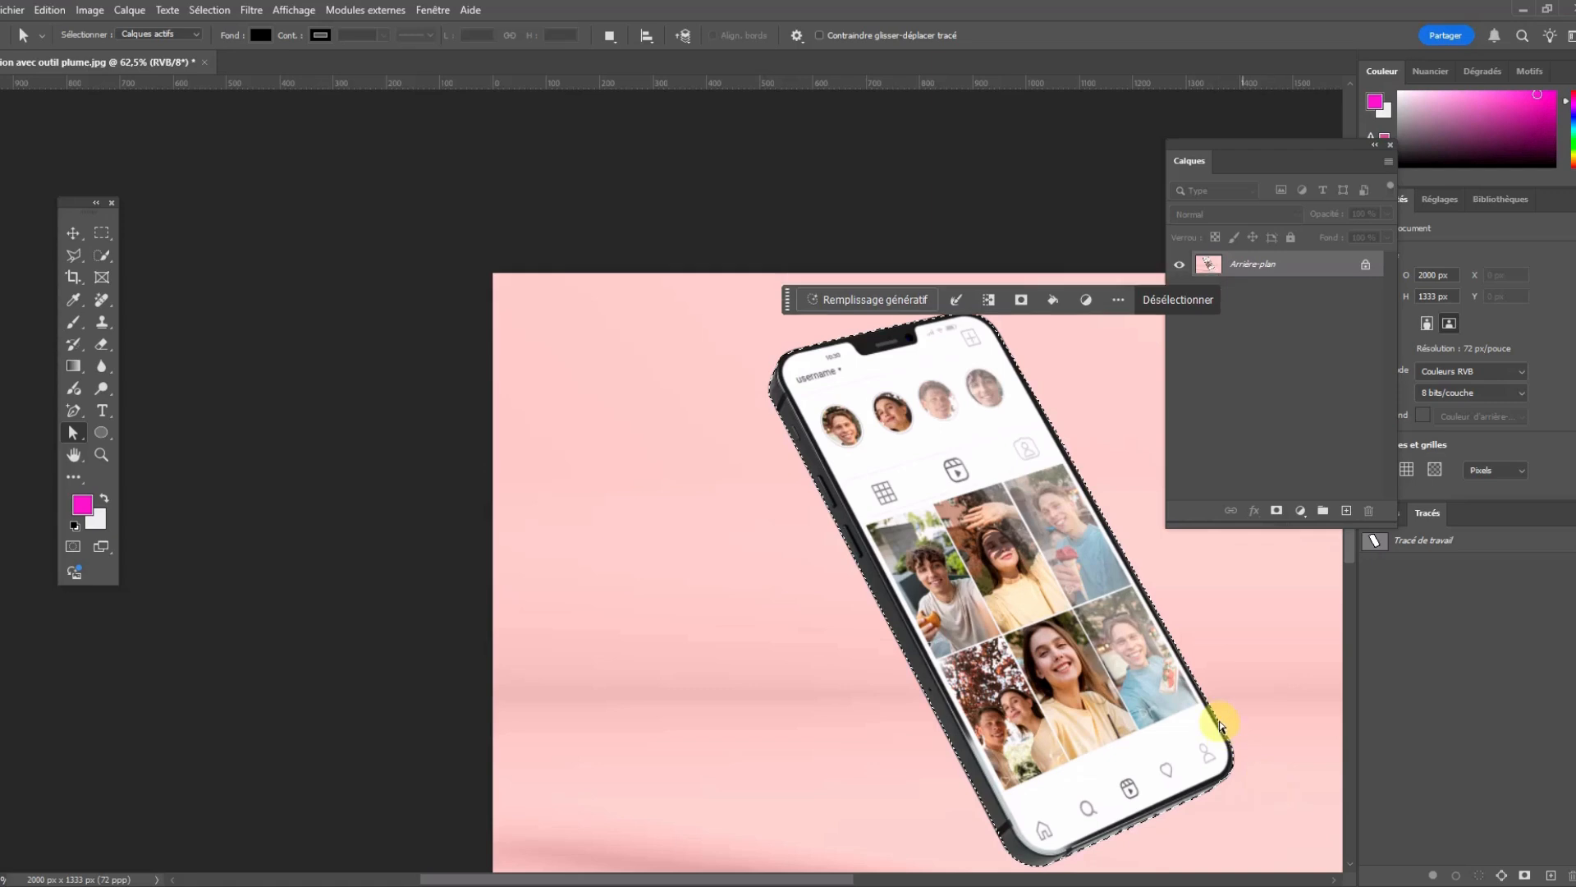
# Inspect the selection outline around the whole phone at several zoom levels.
pyautogui.scroll(1, 1205, 712)
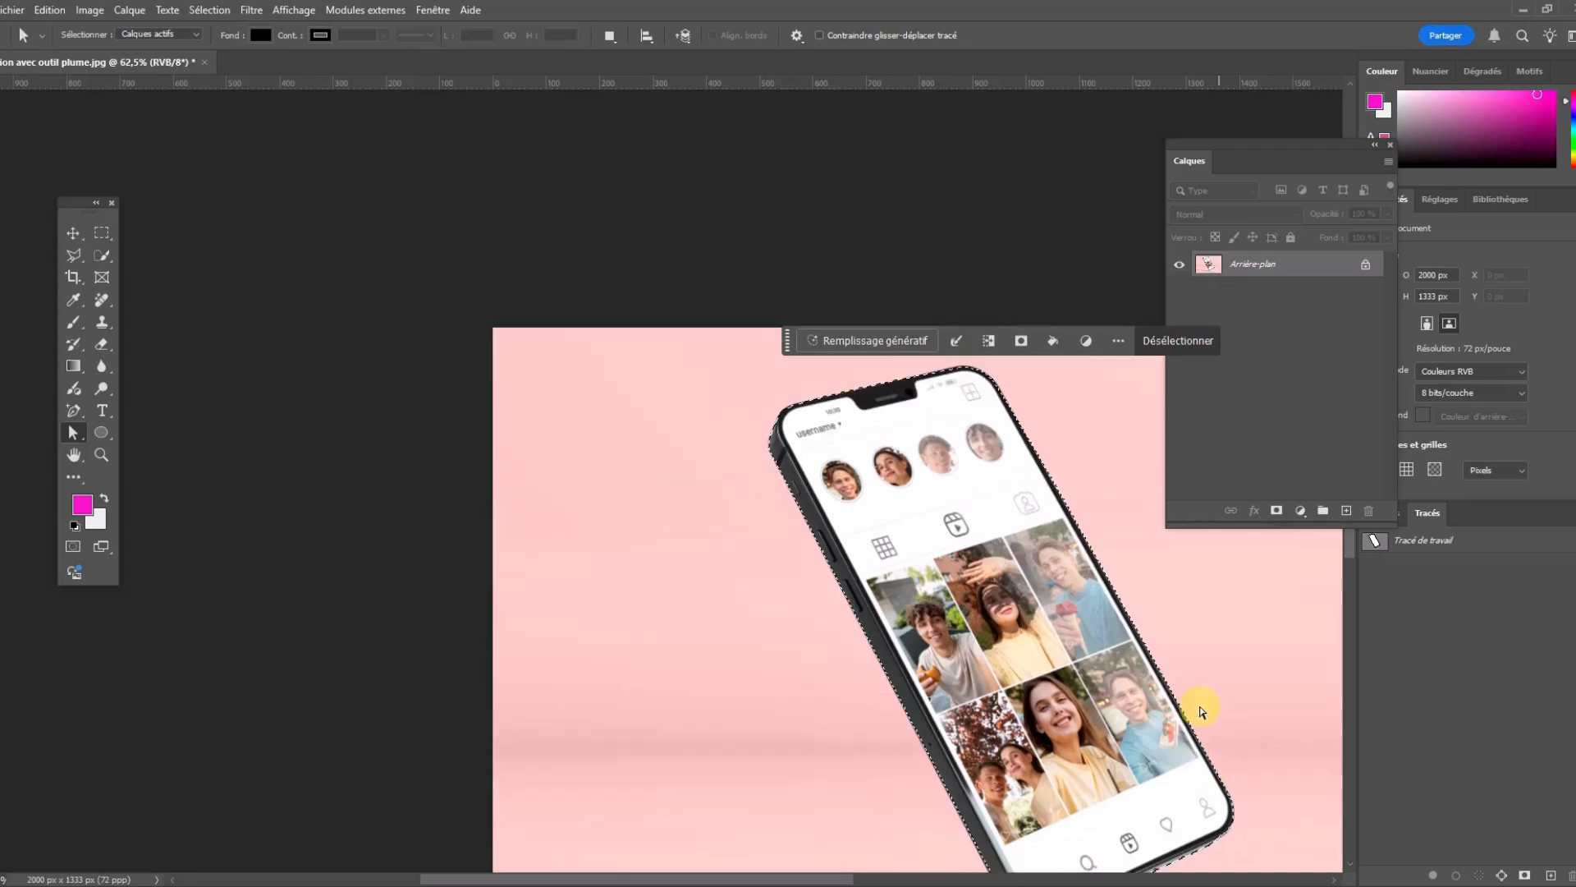
pyautogui.click(101, 454)
pyautogui.keyDown('alt'); pyautogui.click(993, 398); pyautogui.keyUp('alt')
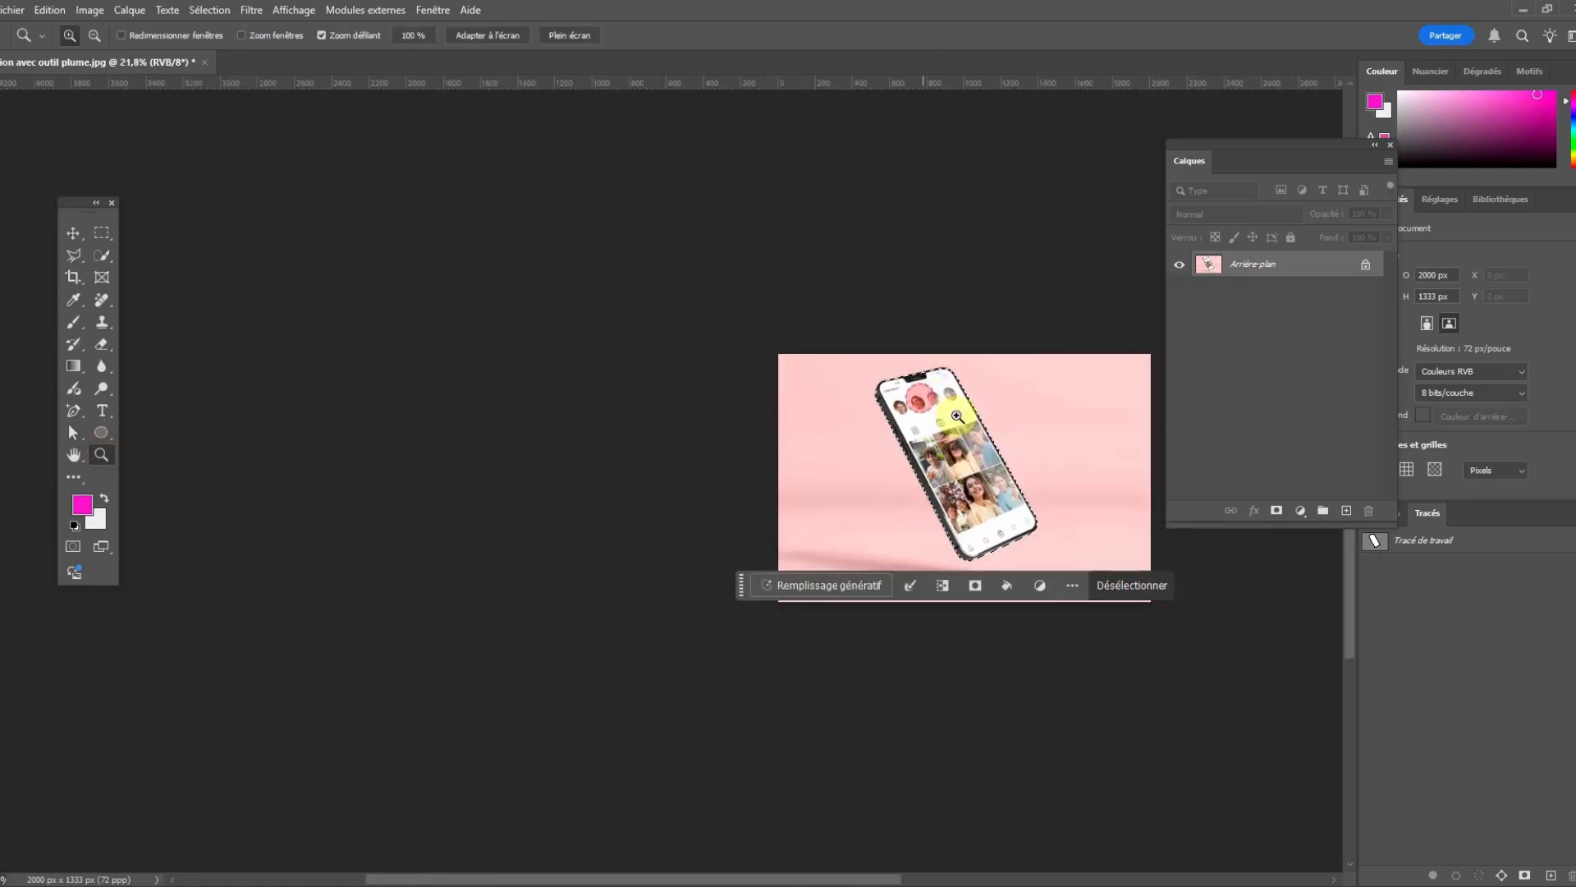
pyautogui.click(957, 415)
pyautogui.click(973, 423)
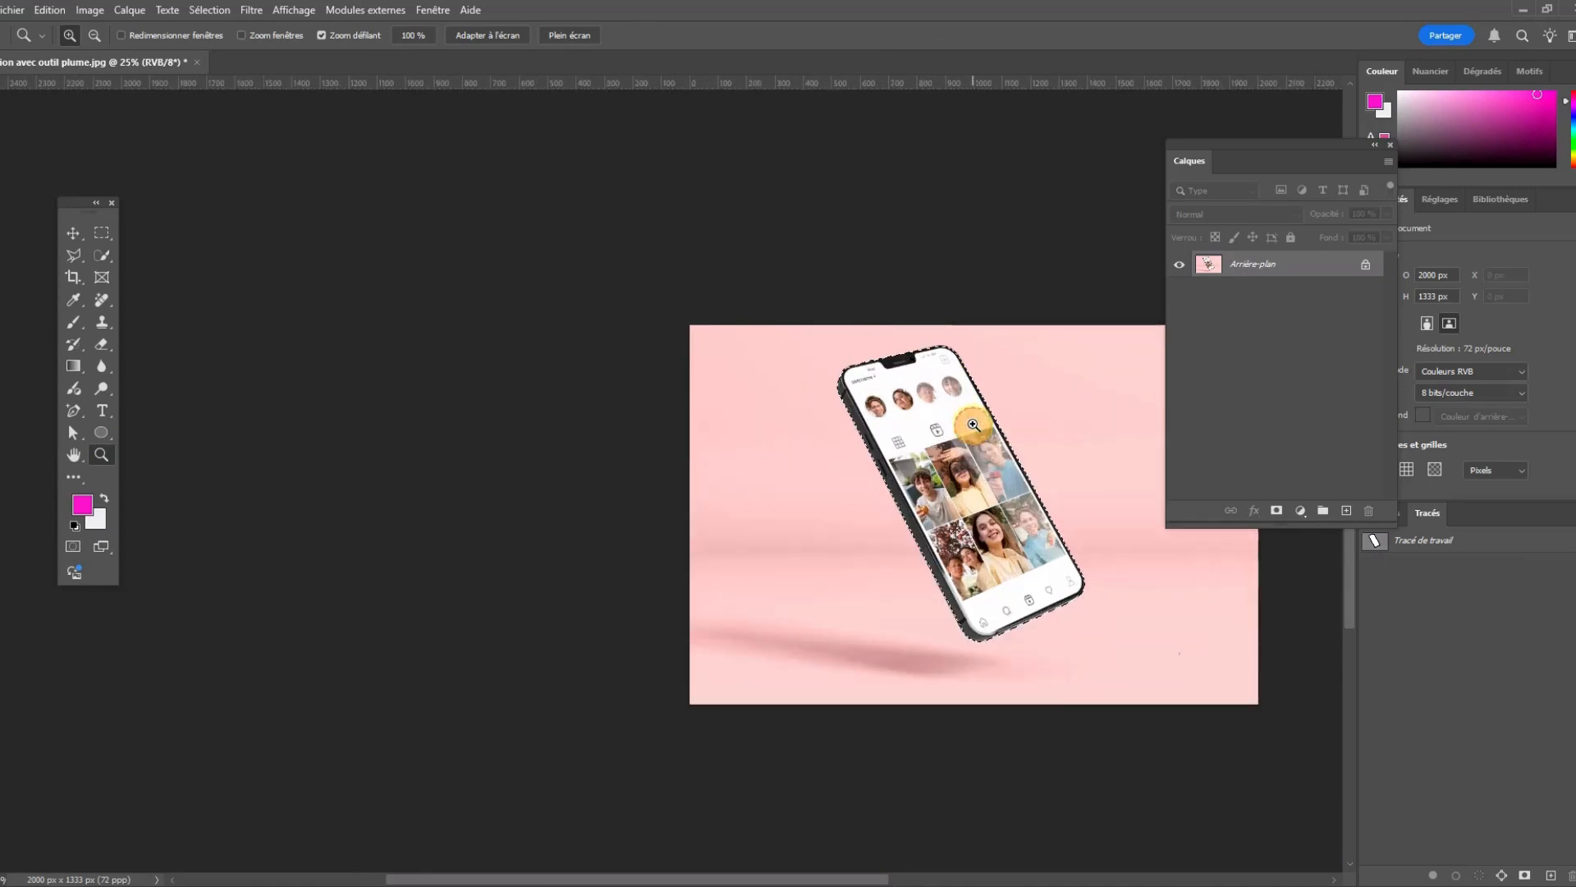
pyautogui.click(973, 423)
pyautogui.click(978, 428)
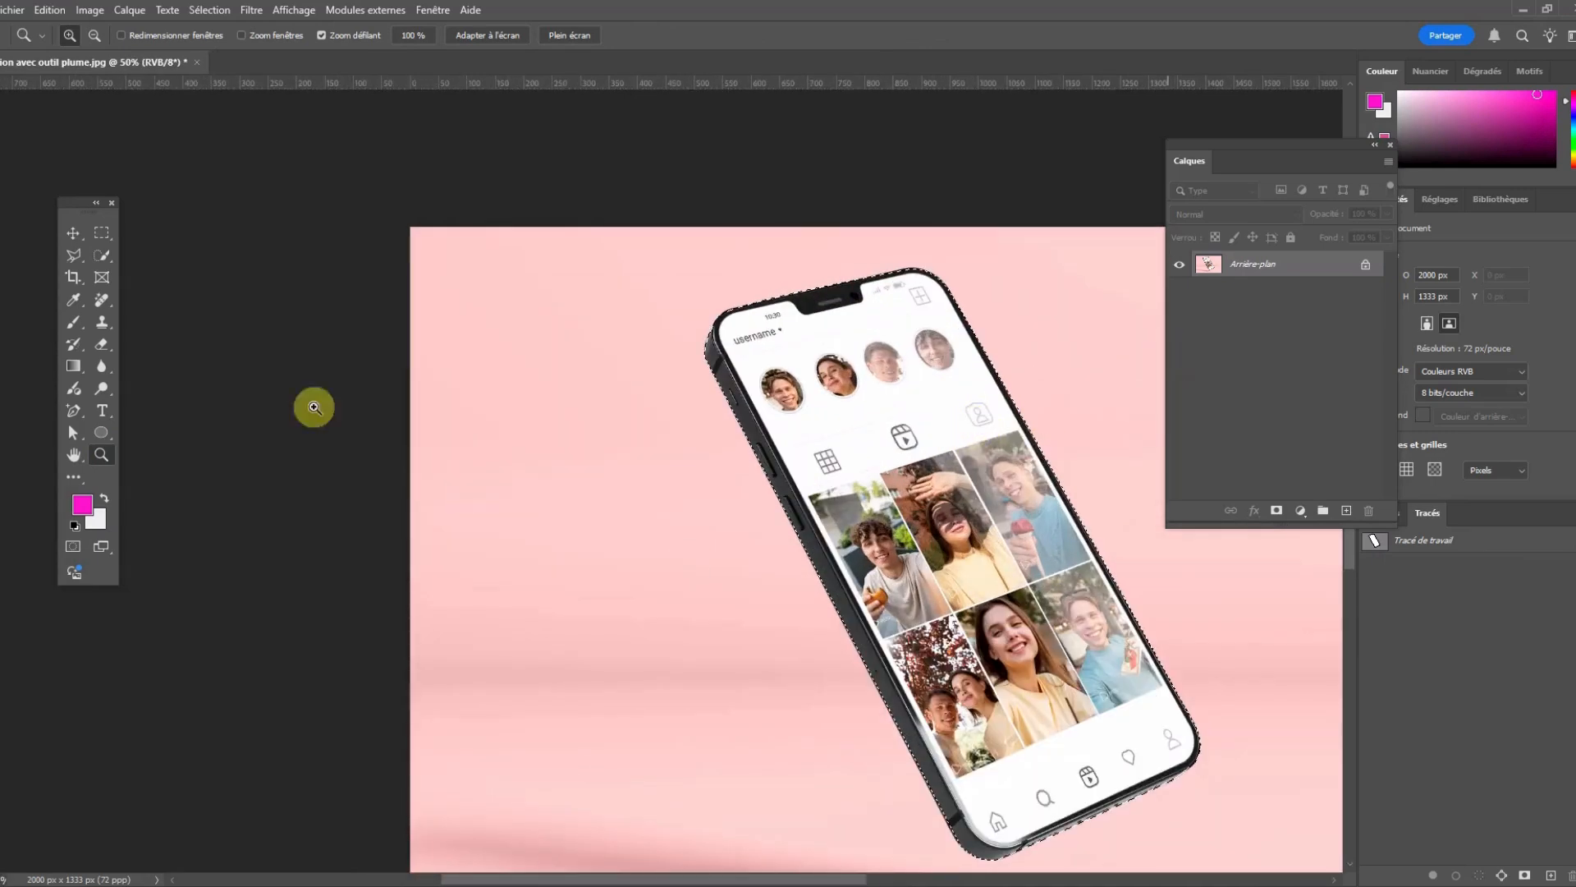
pyautogui.click(972, 425)
pyautogui.rightClick(938, 459)
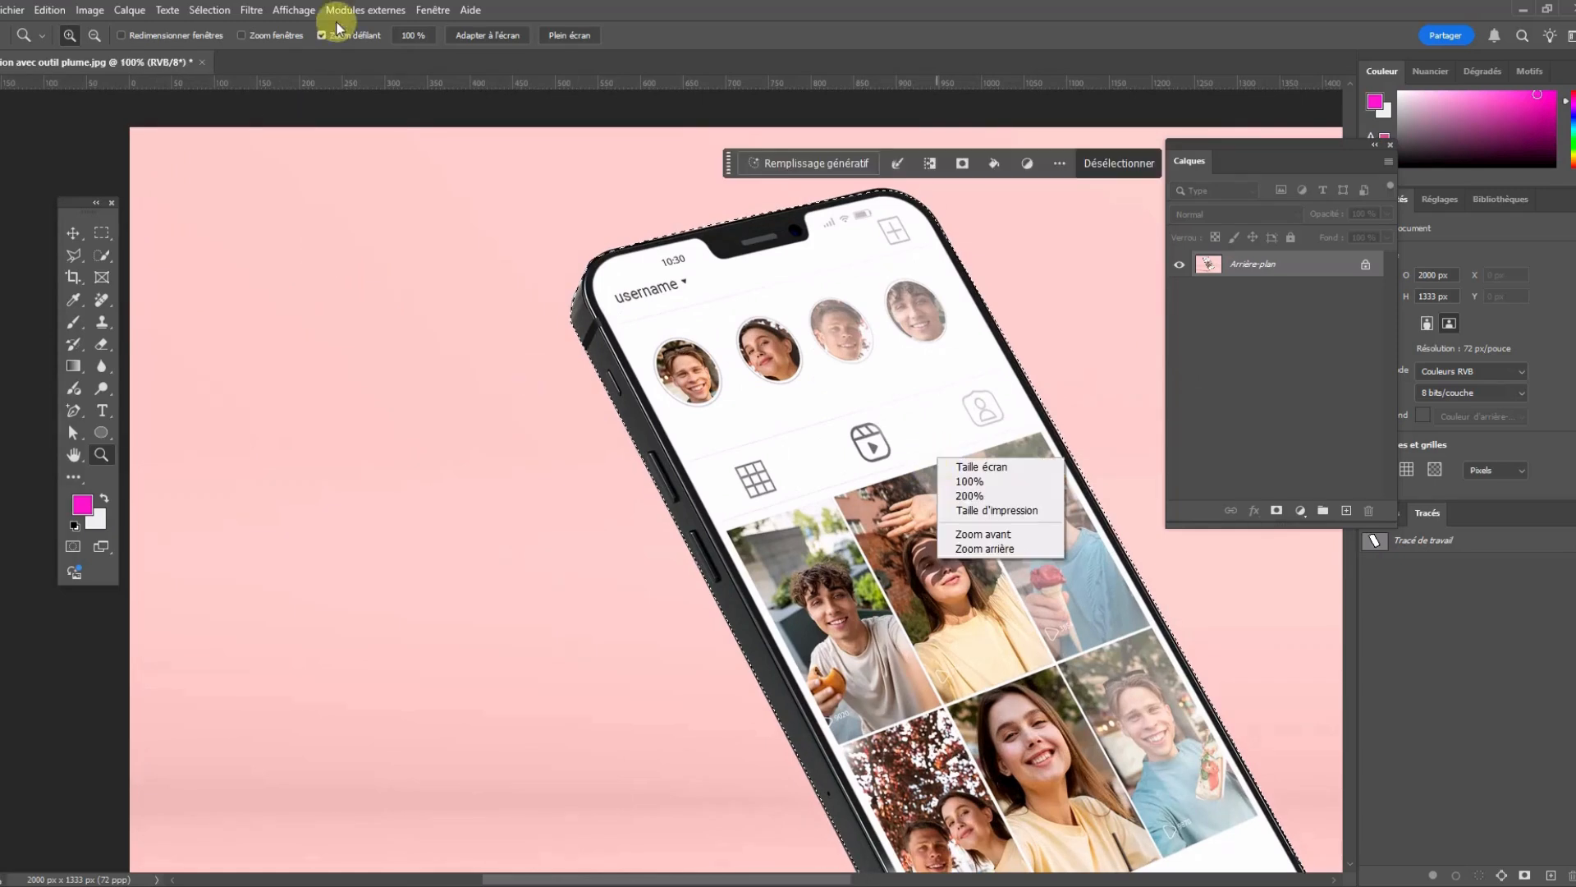
# Shift the hue of the selected phone with a Hue/Saturation adjustment so its screen photos turn green.
pyautogui.click(90, 11)
pyautogui.click(90, 12)
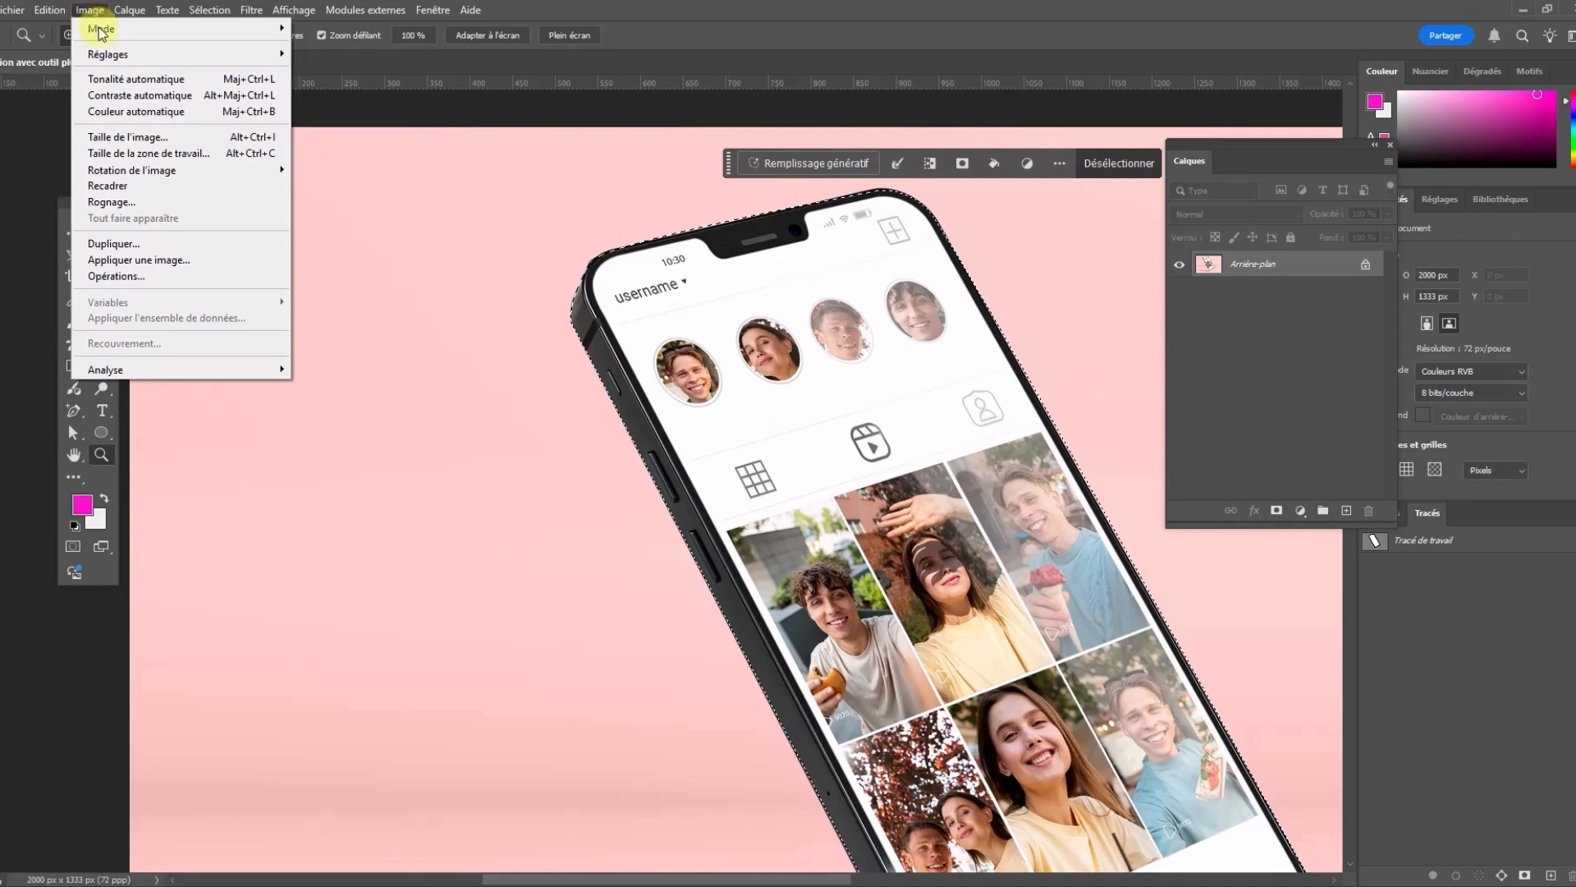
pyautogui.moveTo(123, 55)
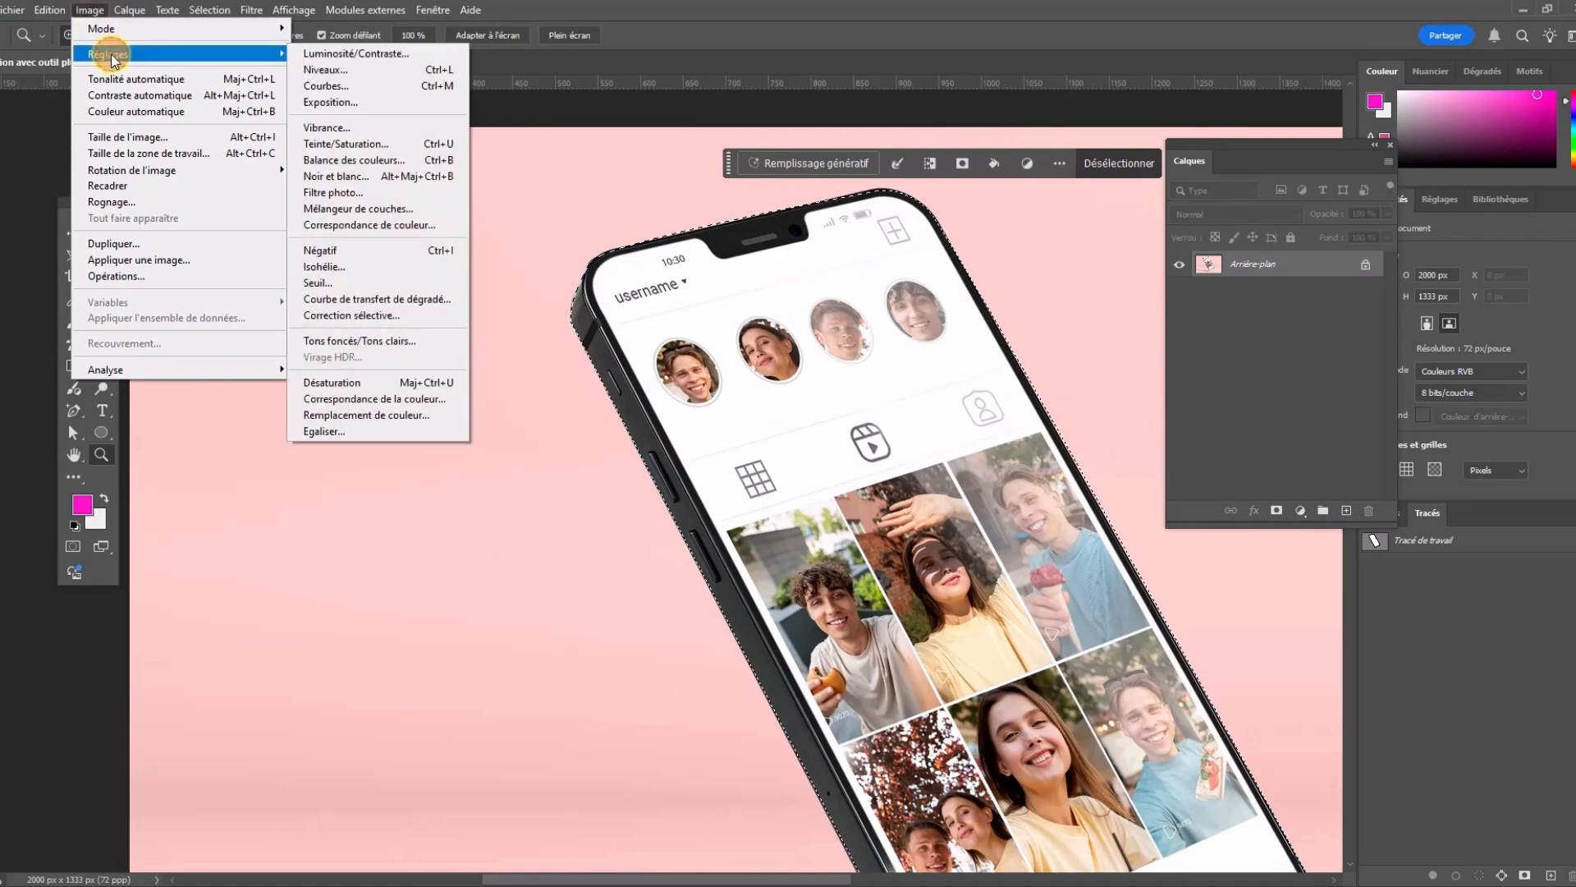
pyautogui.click(379, 145)
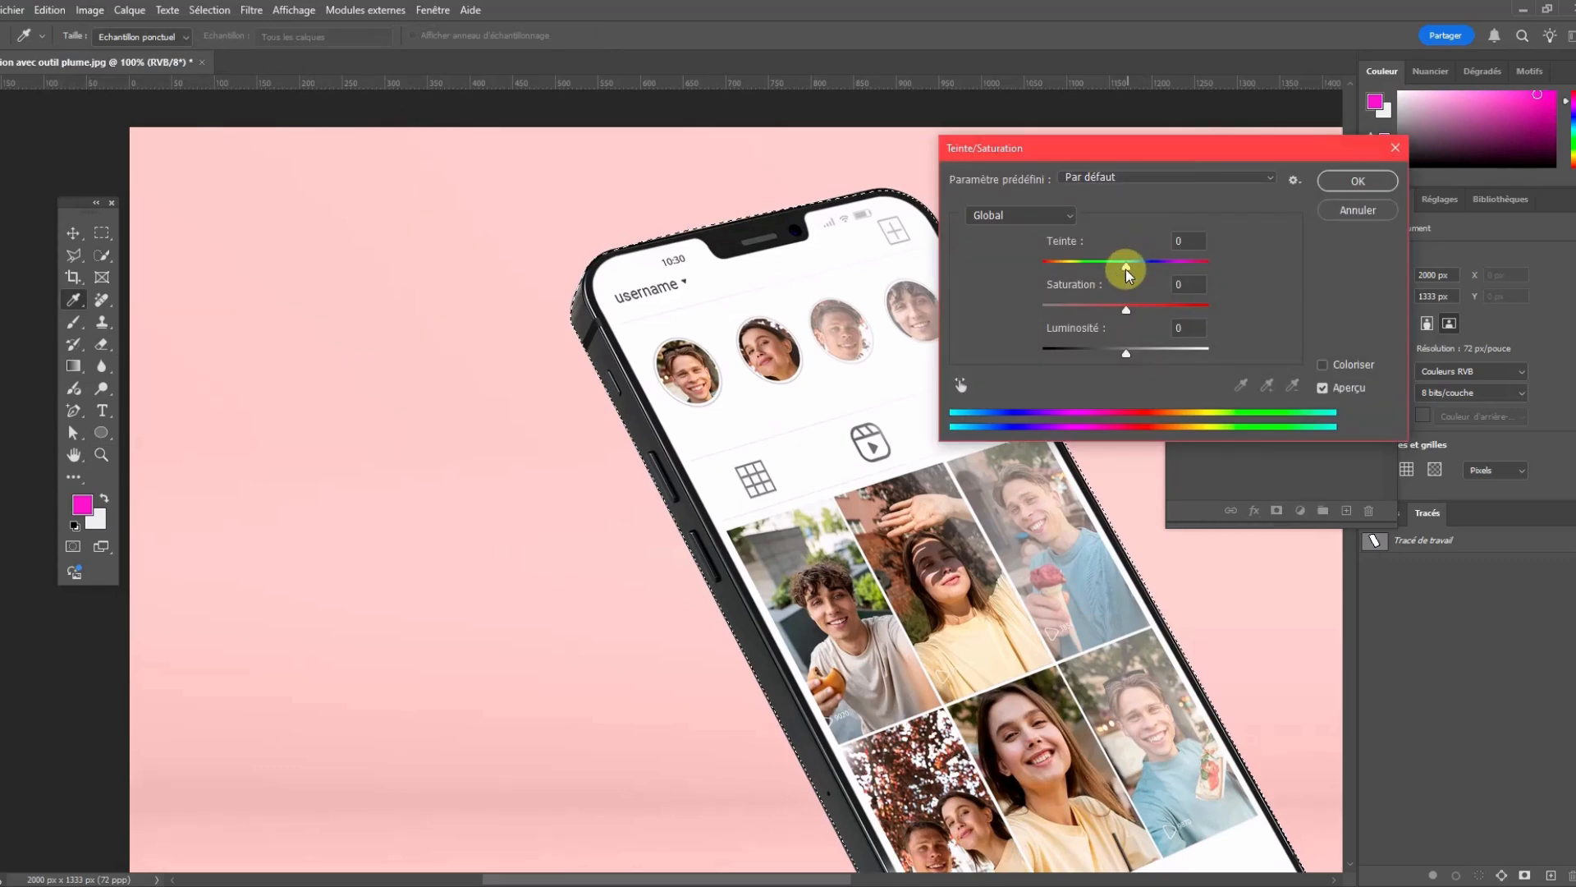
pyautogui.moveTo(1126, 265); pyautogui.dragTo(1182, 287)
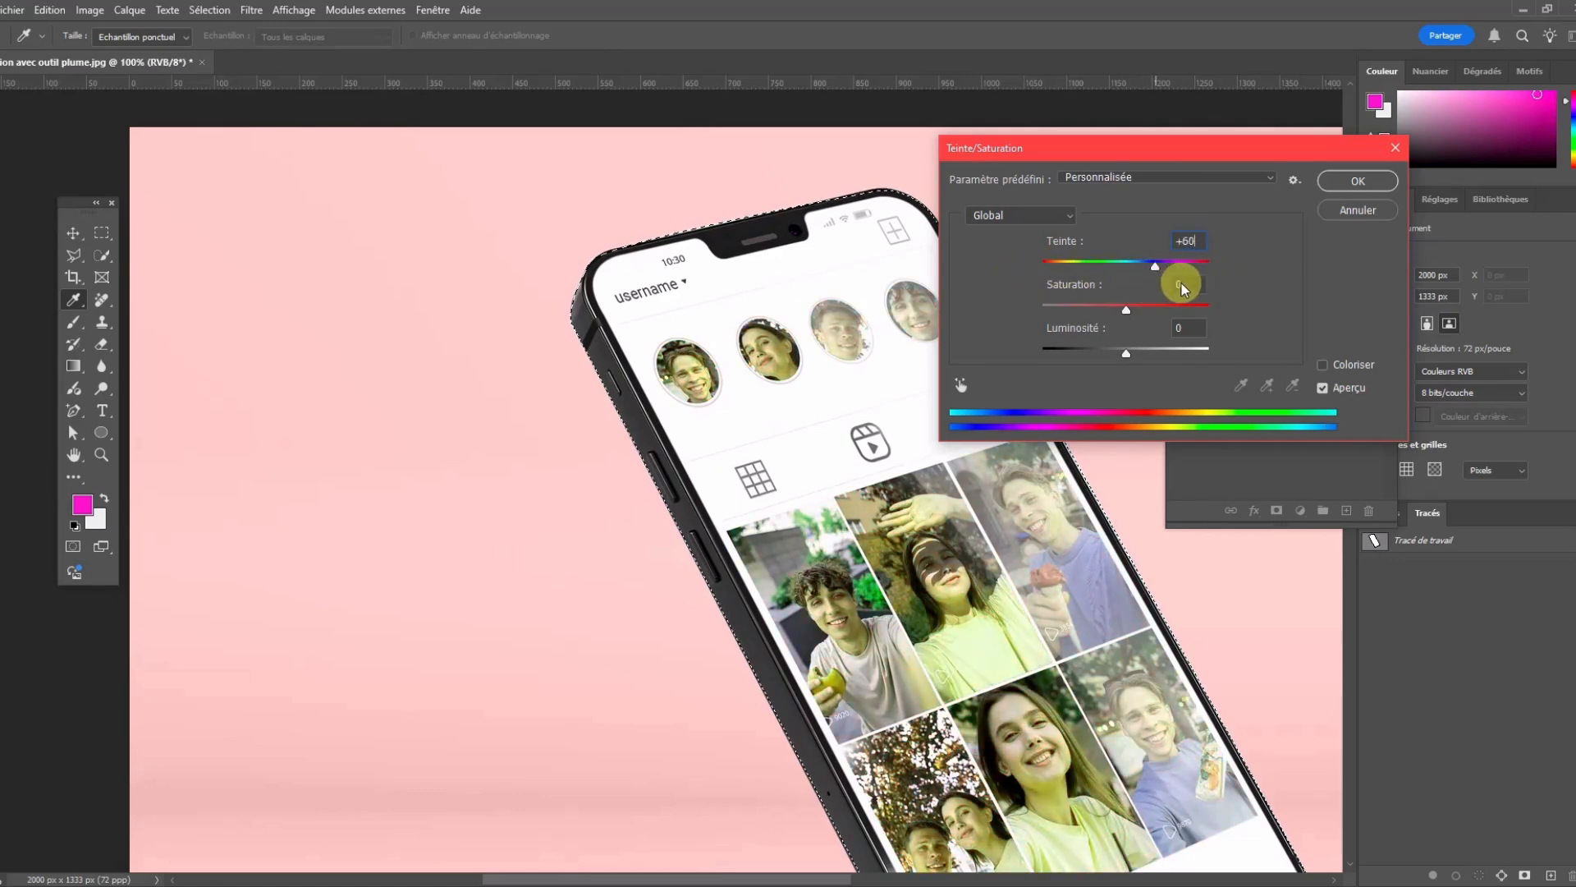
pyautogui.click(1358, 180)
# Invert the selection with the Rectangular Marquee tool active so the background around the phone is selected instead.
pyautogui.press('z')
pyautogui.rightClick(843, 249)
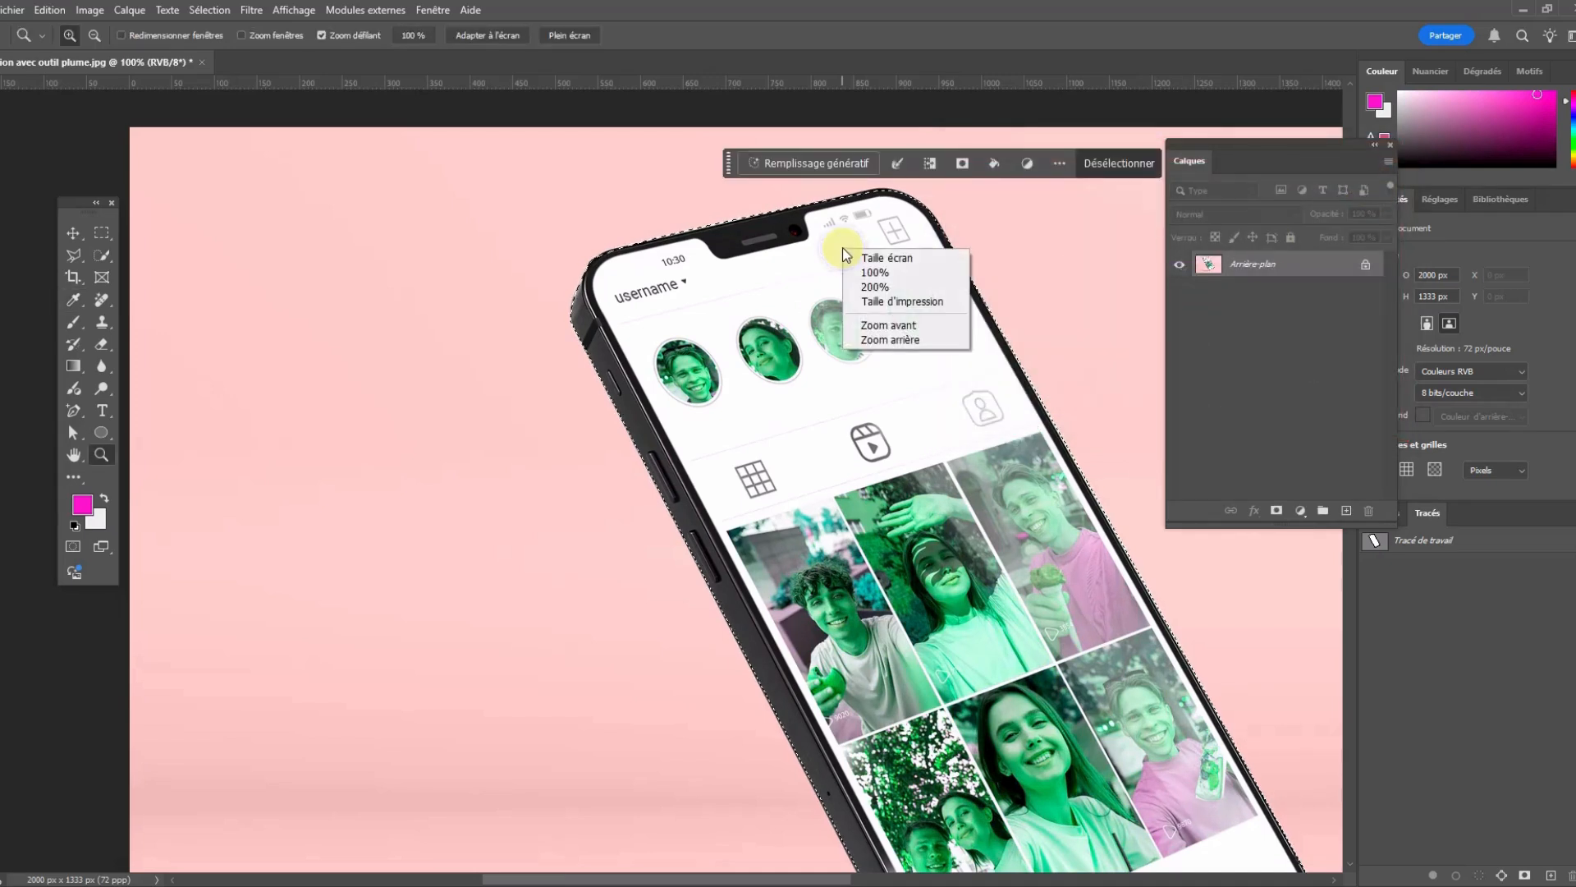
pyautogui.click(78, 230)
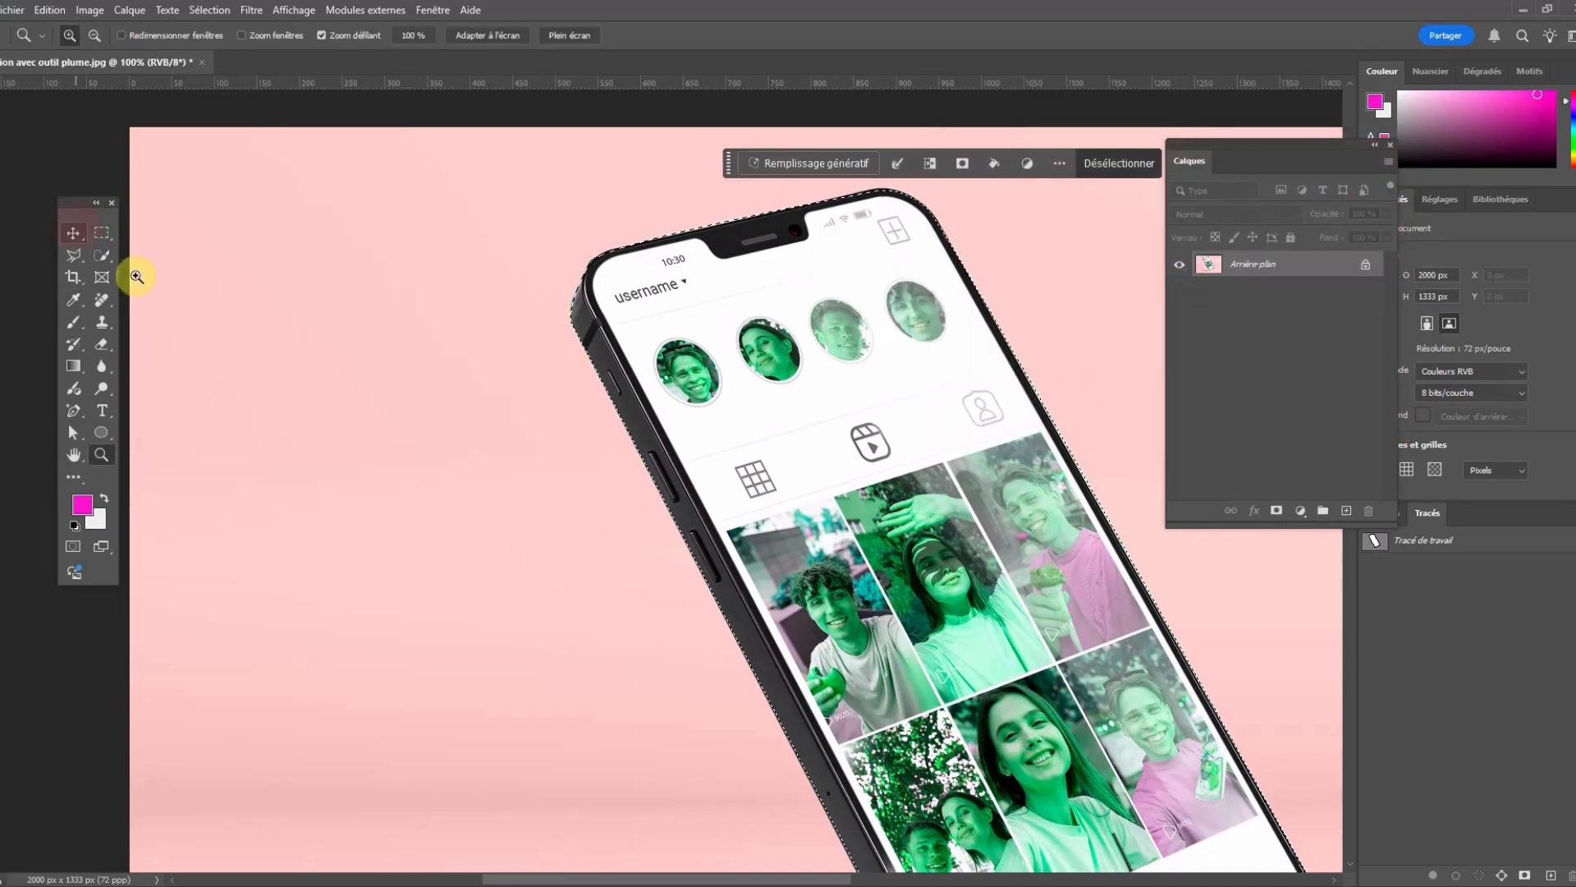
pyautogui.rightClick(756, 328)
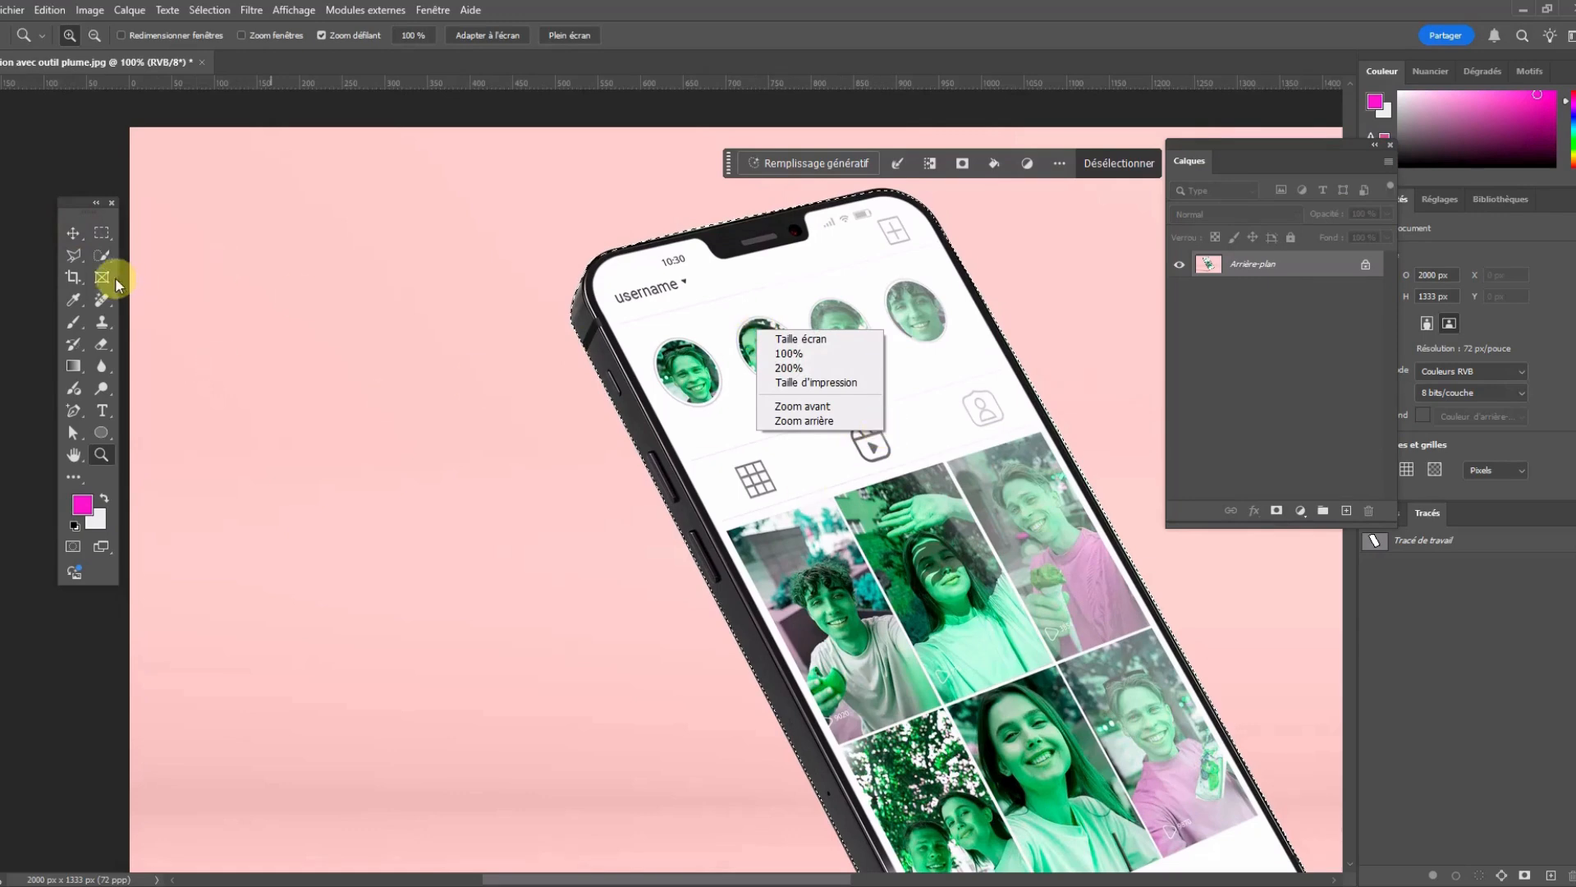
pyautogui.click(82, 242)
pyautogui.click(73, 237)
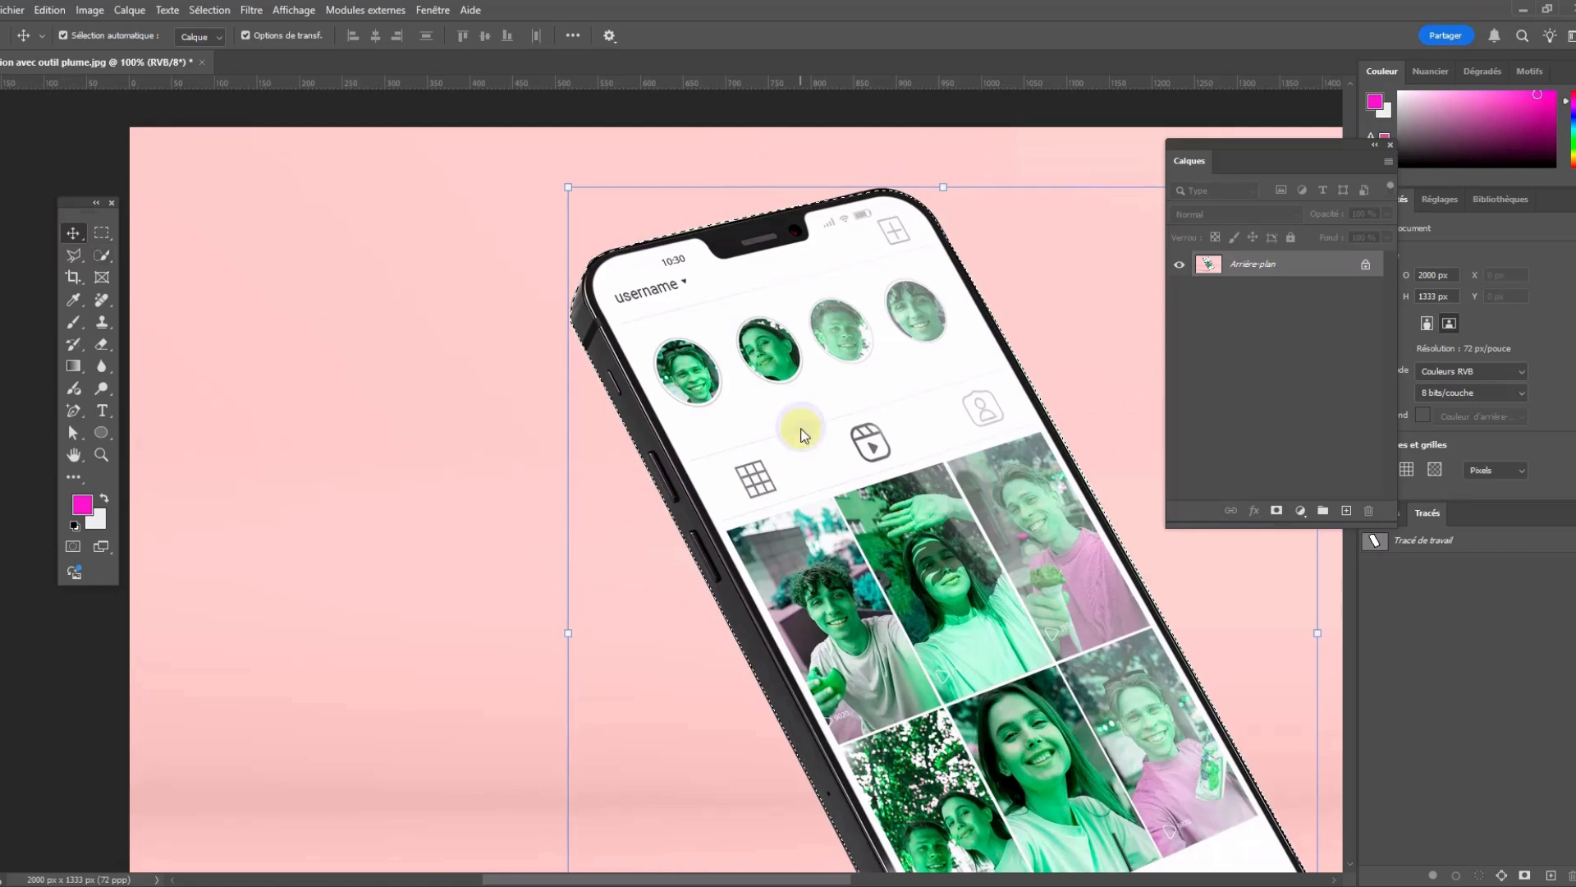
pyautogui.click(101, 233)
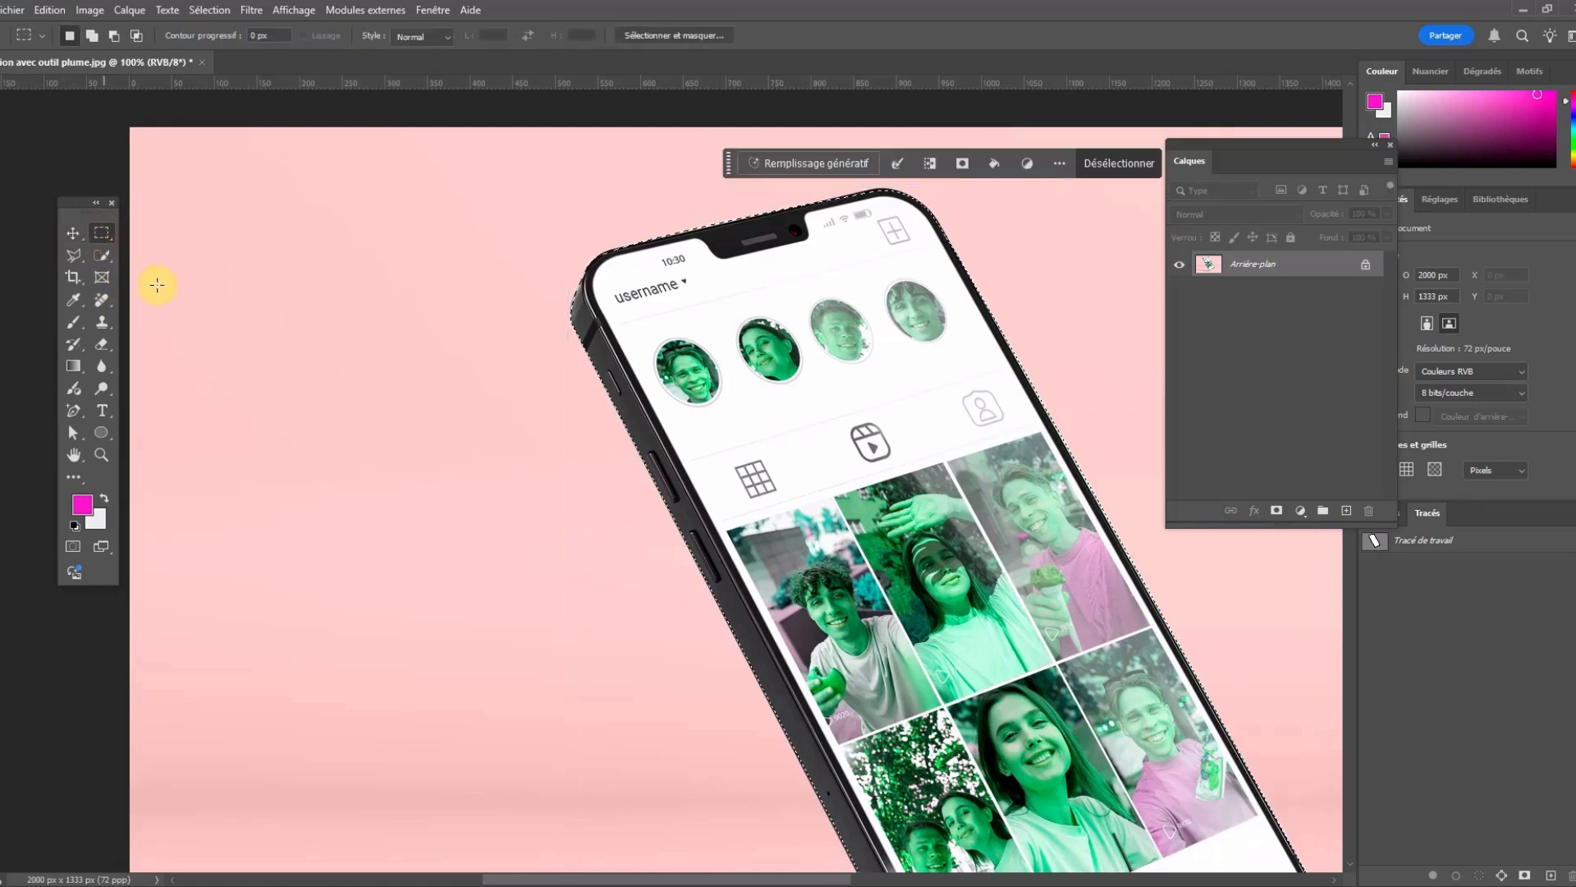
pyautogui.rightClick(860, 365)
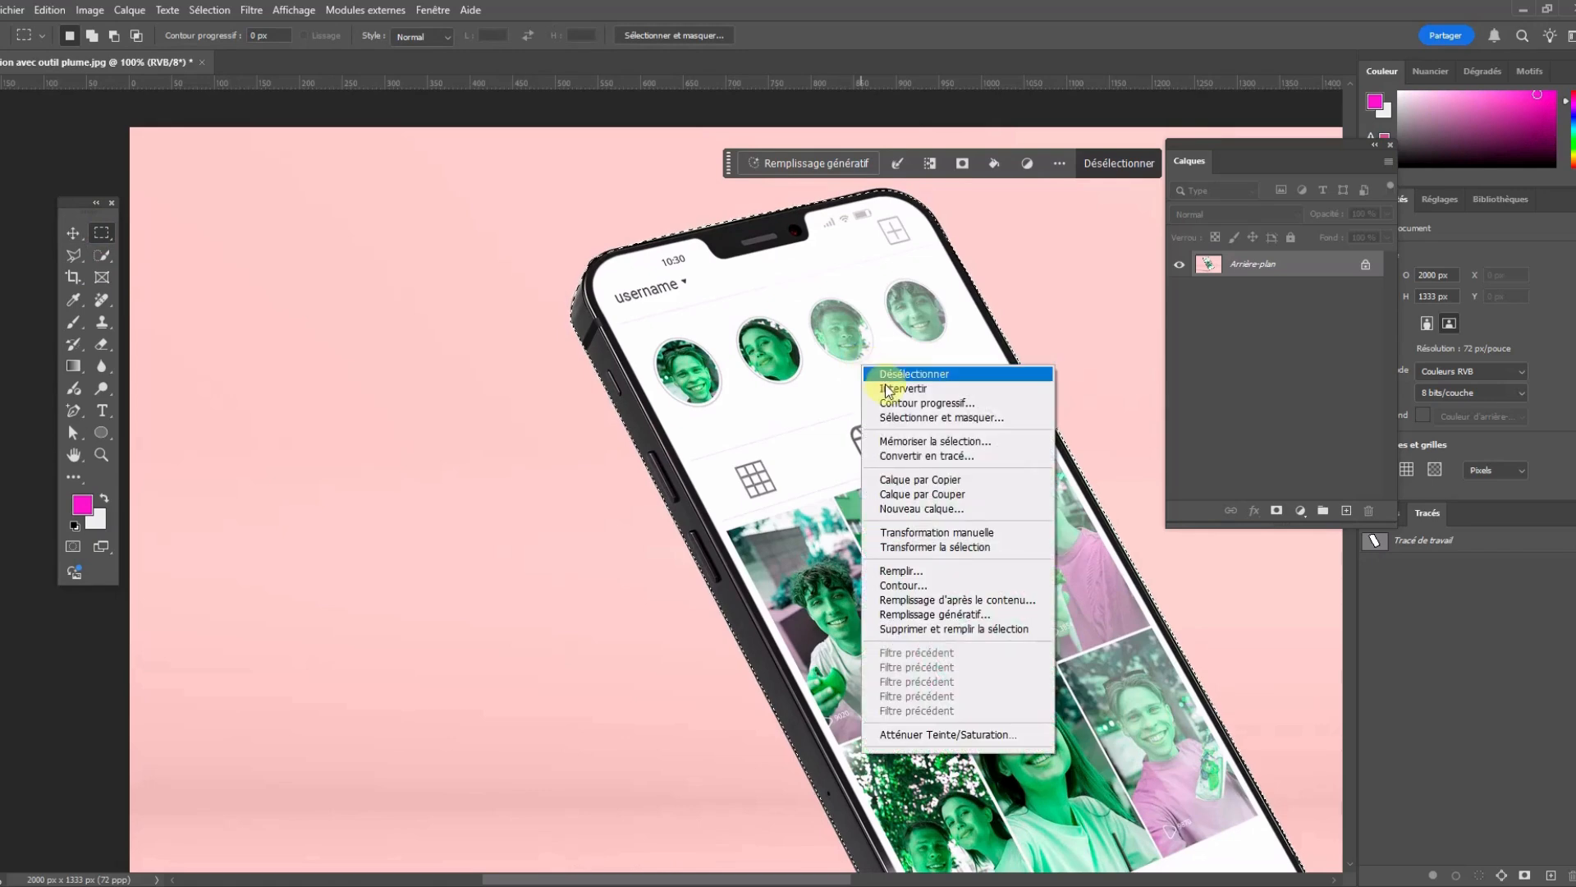
pyautogui.click(886, 389)
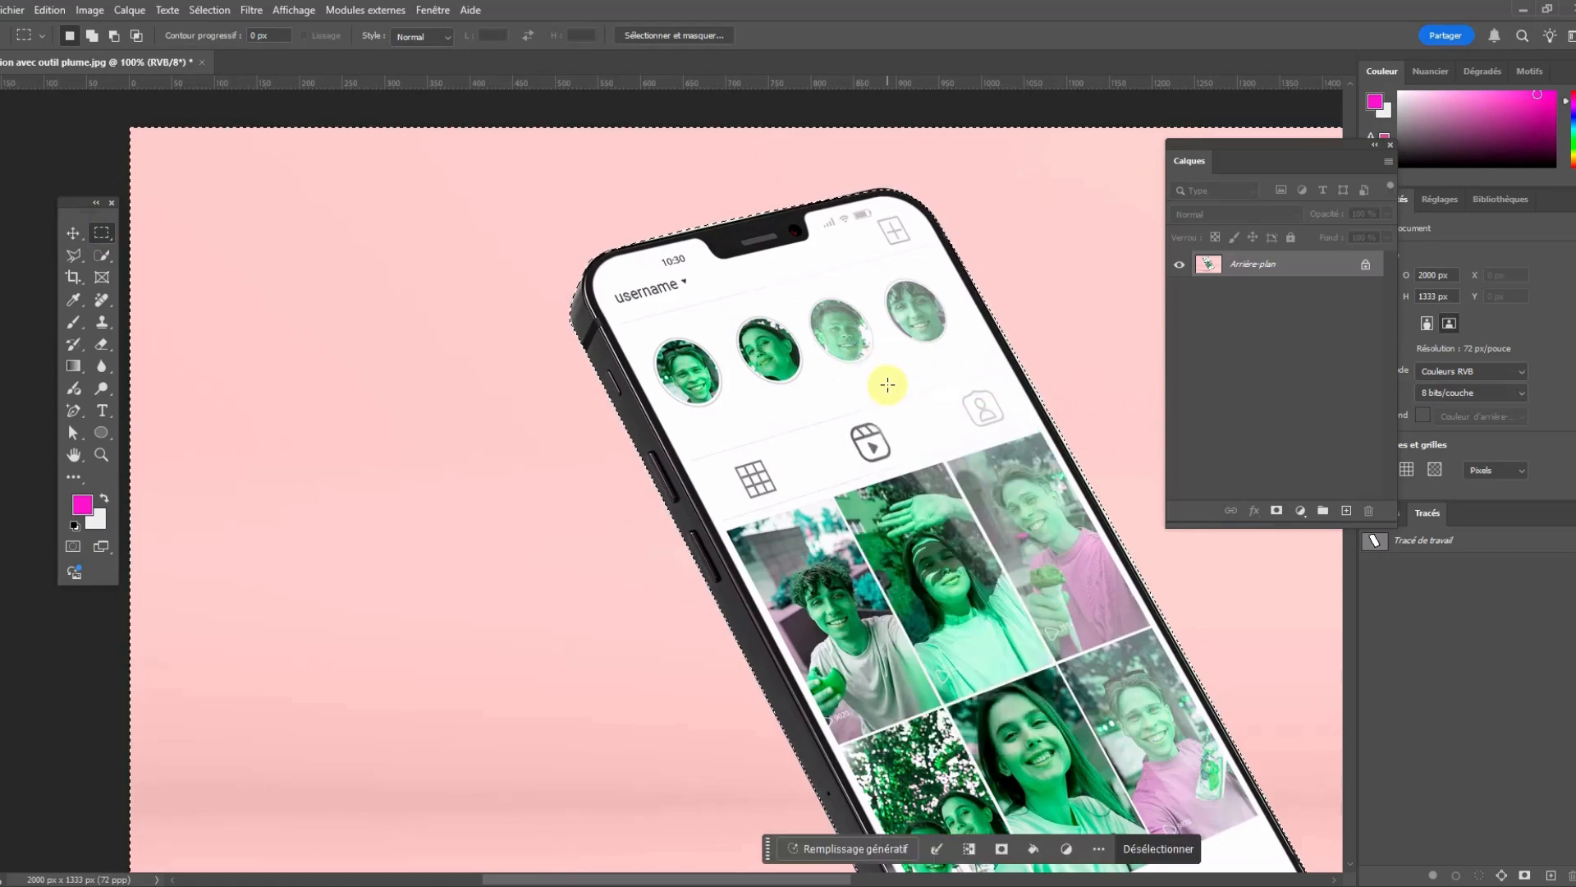
# Recolor the selected background pale green with Hue/Saturation set to hue +112, saturation +38 and lightness +43.
pyautogui.scroll(-4, 887, 388)
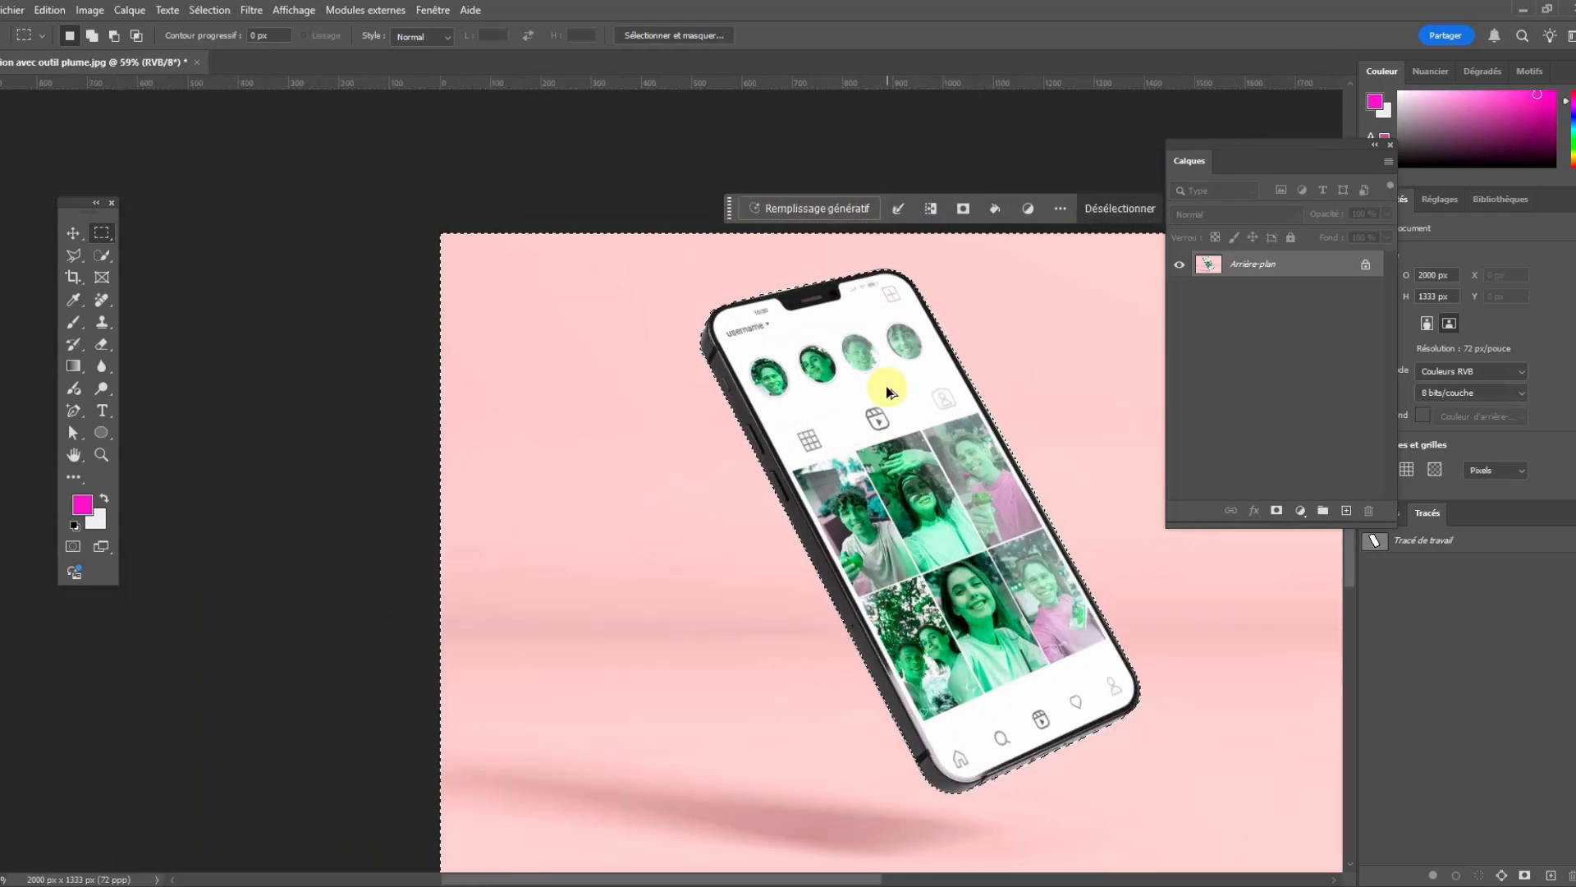
pyautogui.click(89, 9)
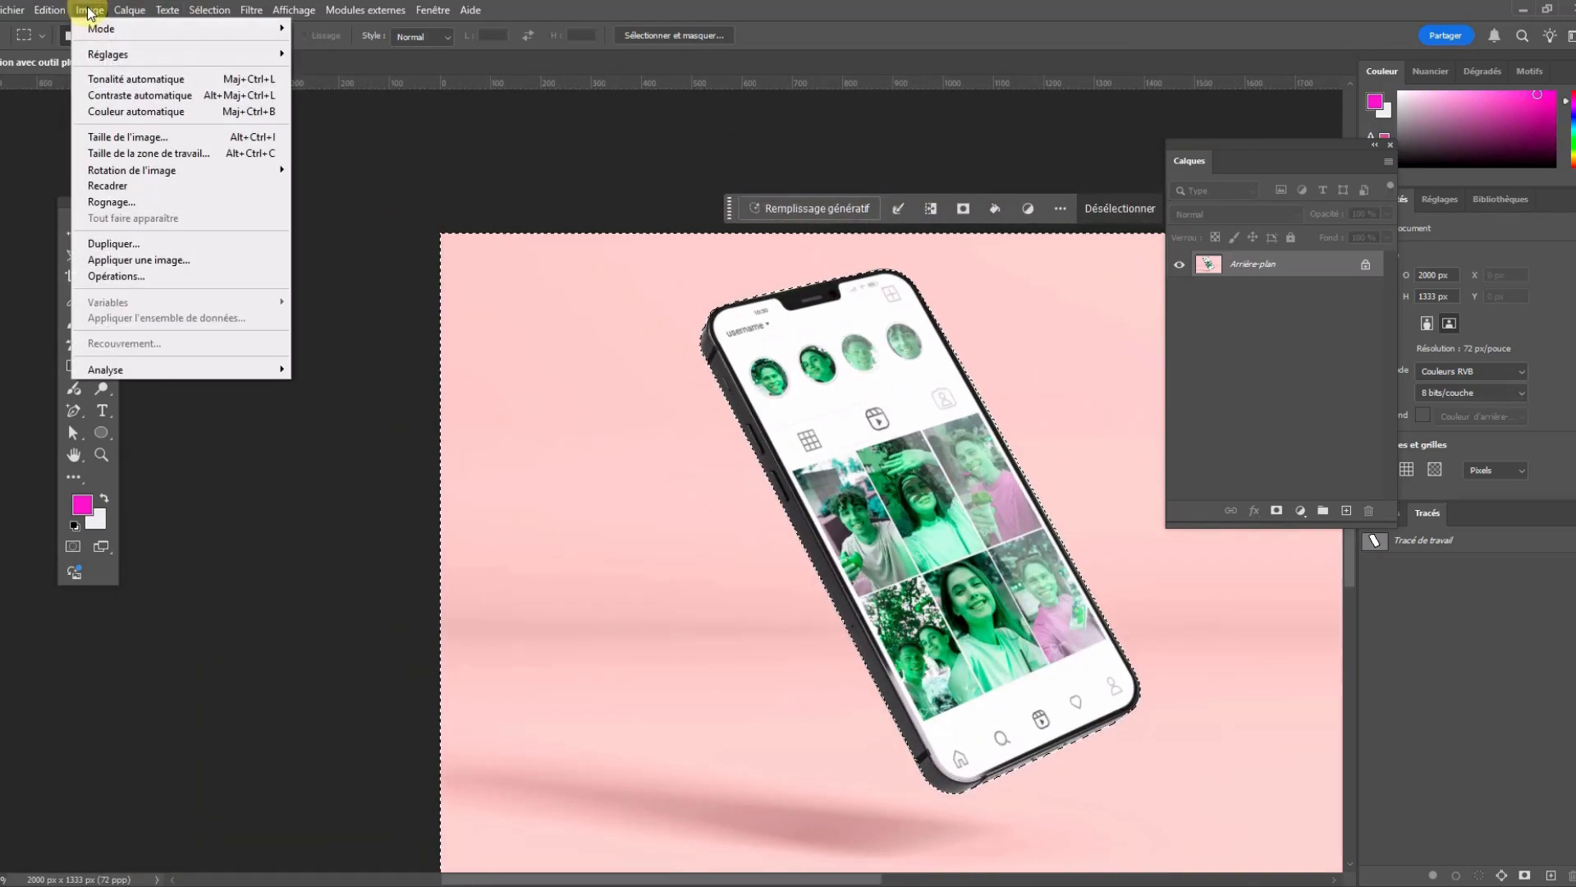
pyautogui.moveTo(89, 53)
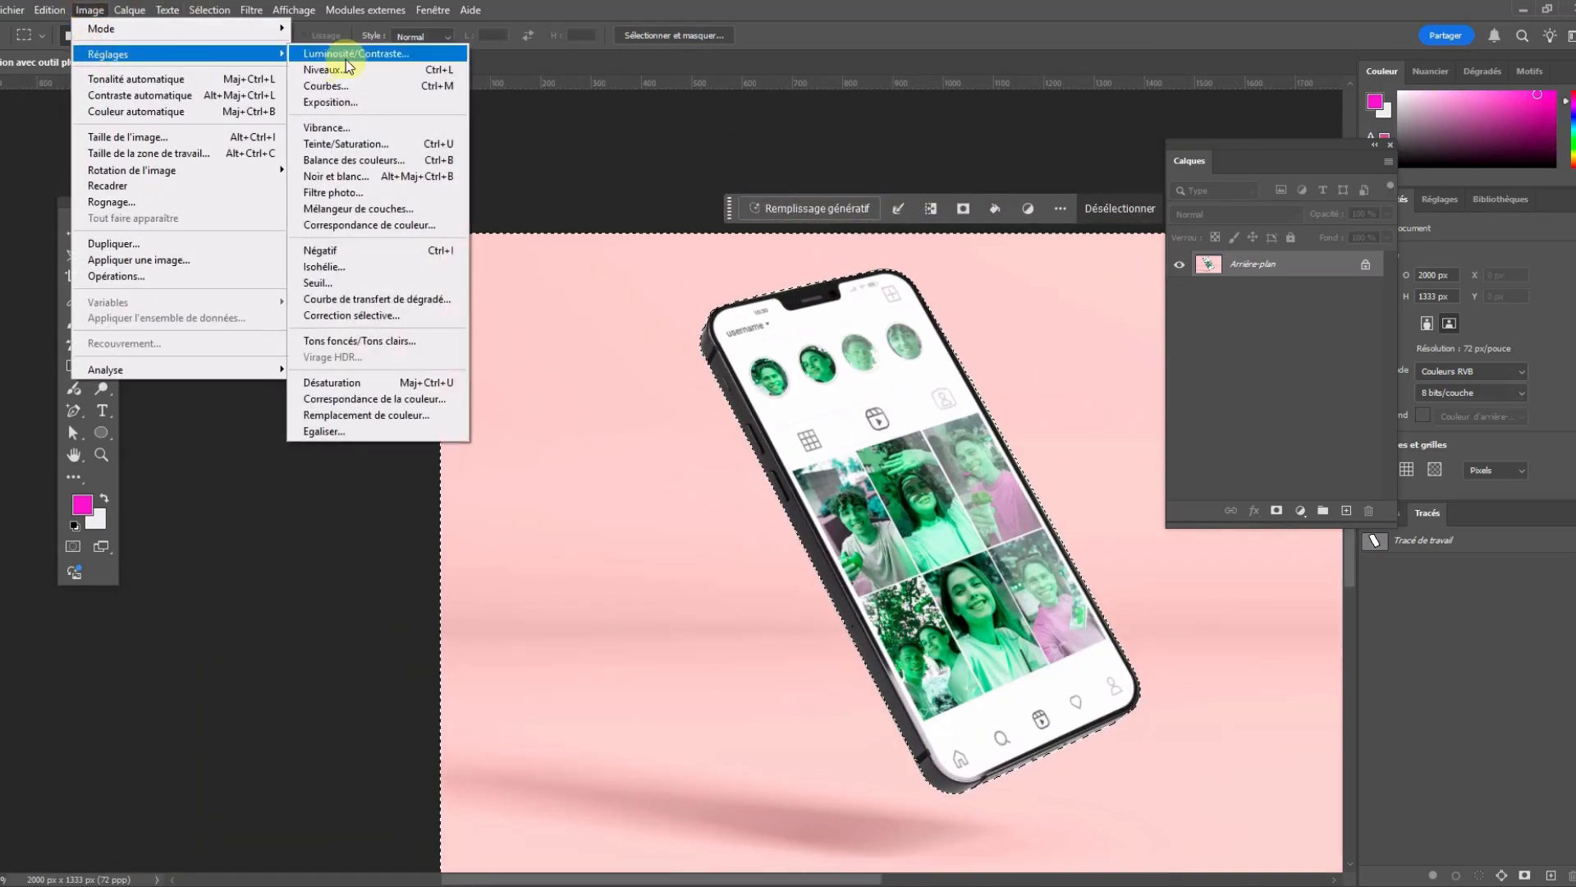
pyautogui.click(376, 155)
pyautogui.moveTo(1126, 264); pyautogui.dragTo(1178, 254)
pyautogui.write('0')
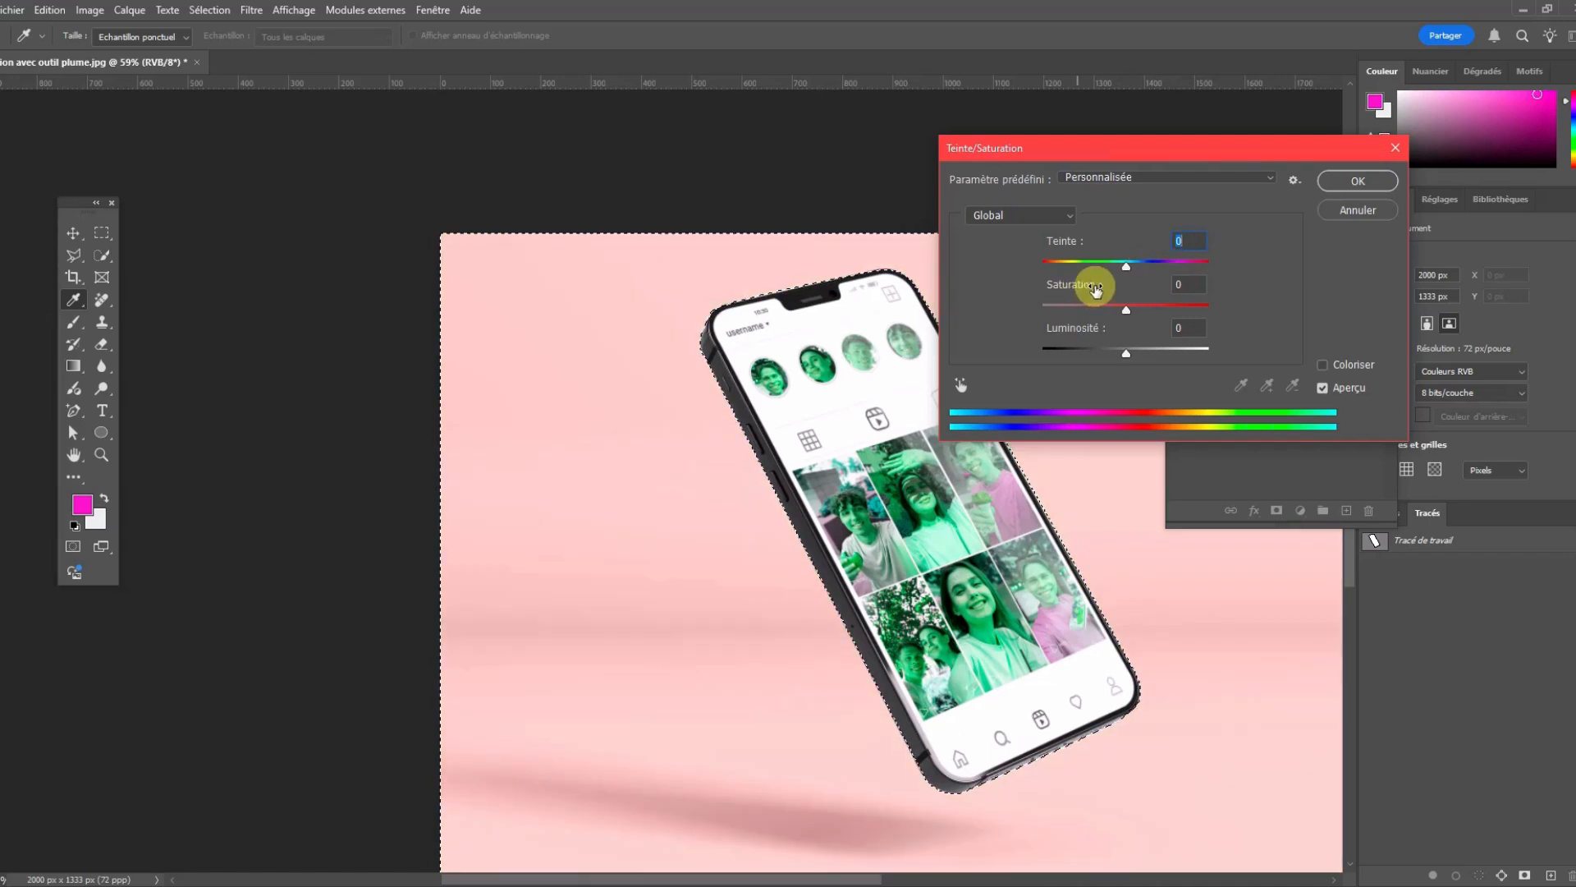
pyautogui.moveTo(1096, 290); pyautogui.dragTo(1185, 264)
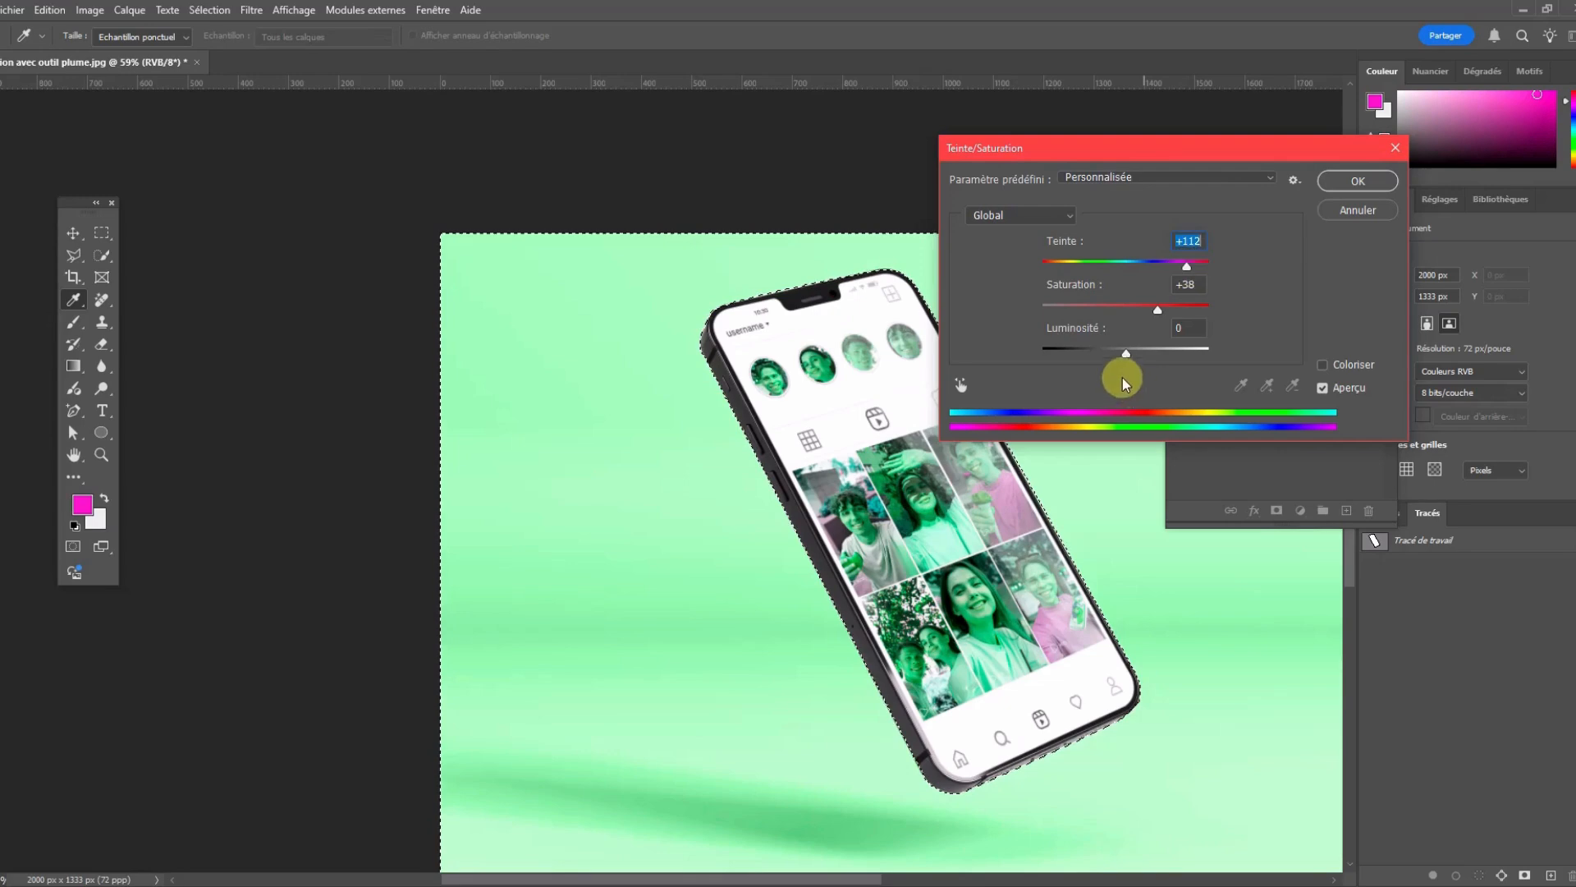
pyautogui.moveTo(1126, 353); pyautogui.dragTo(1162, 351)
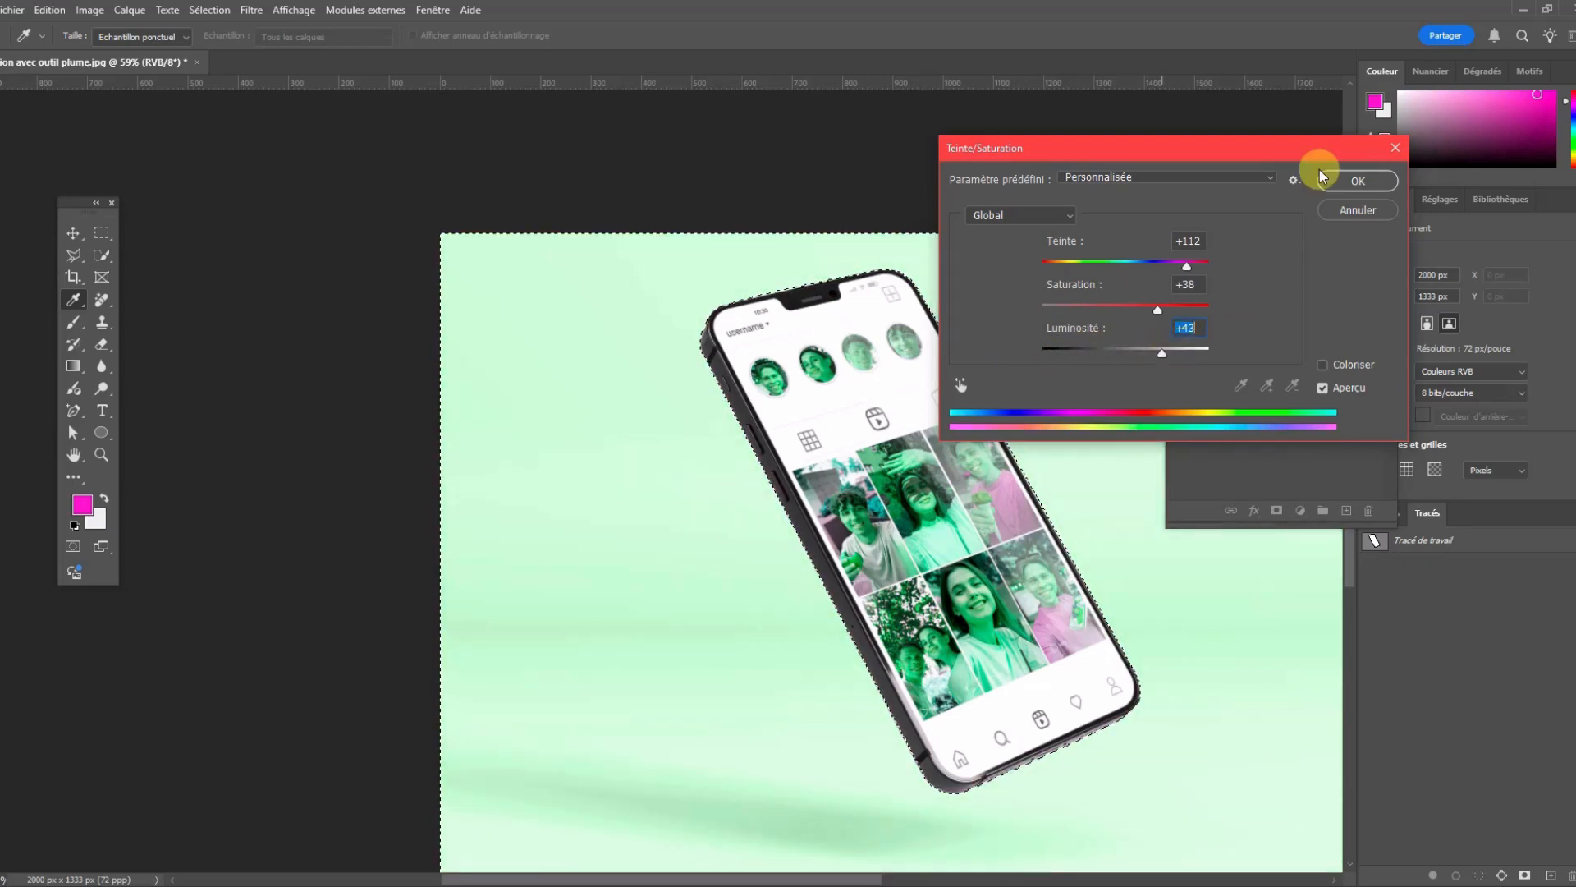
pyautogui.click(1358, 180)
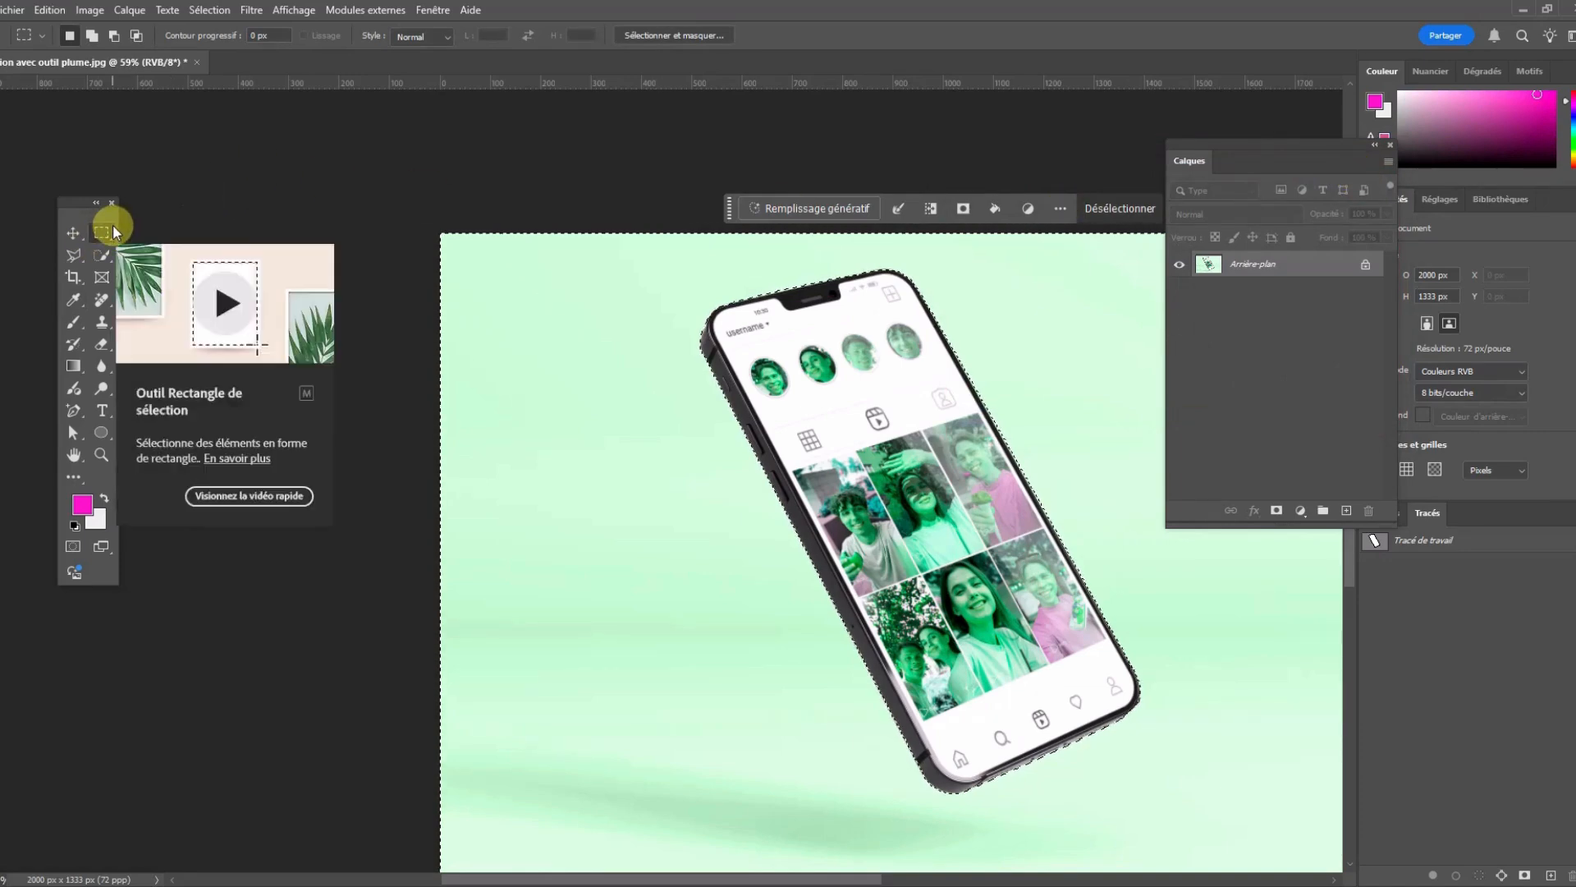
# Deselect the background and view the recolored phone image.
pyautogui.click(388, 212)
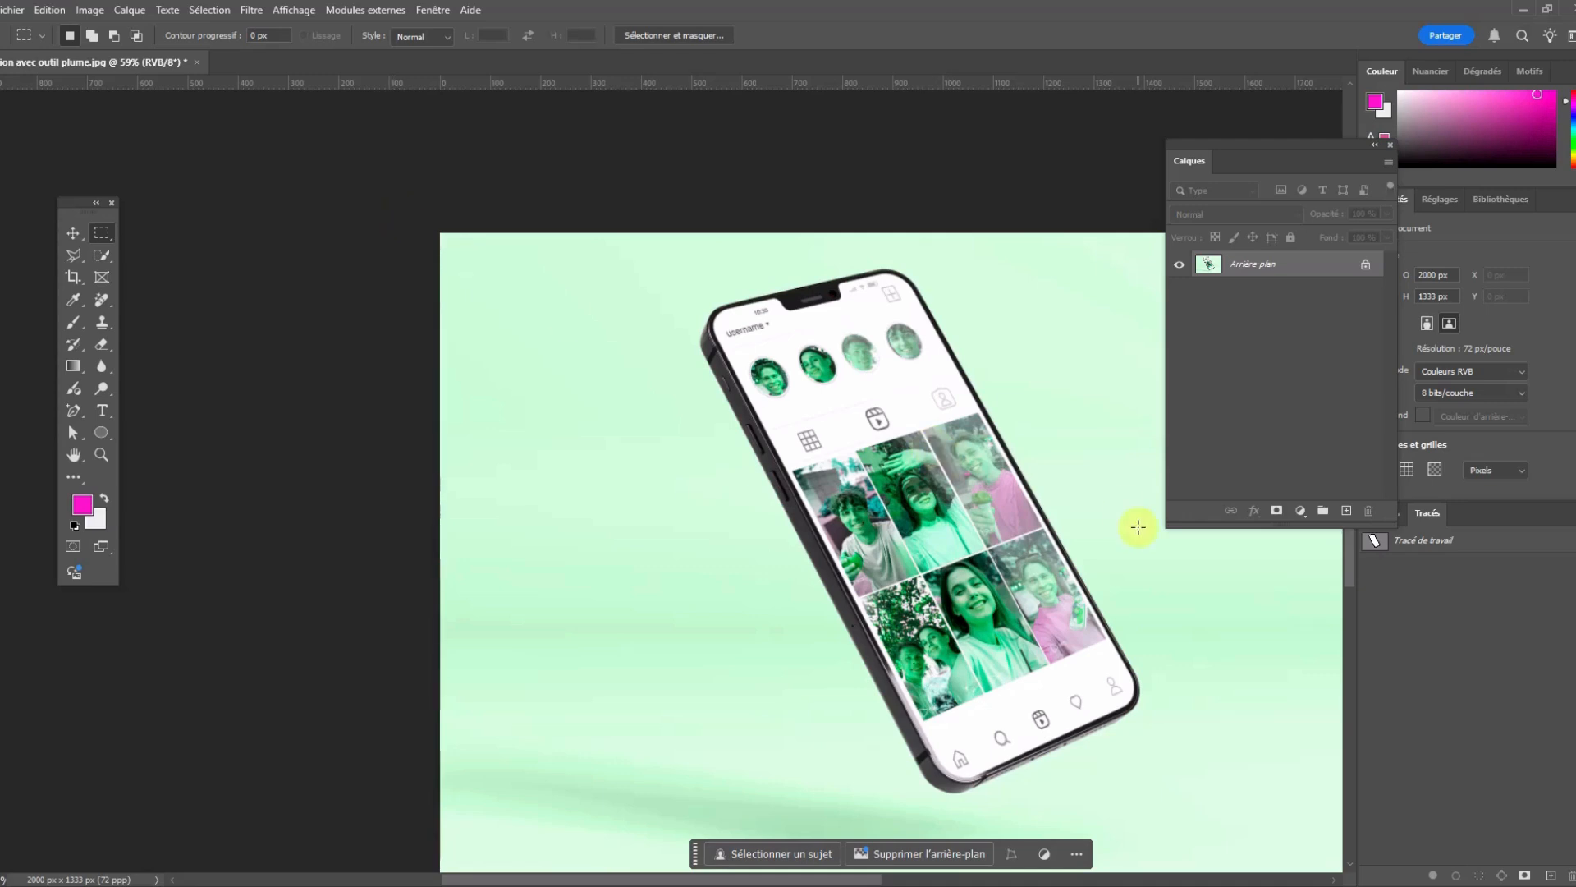
pyautogui.scroll(-1, 1284, 693)
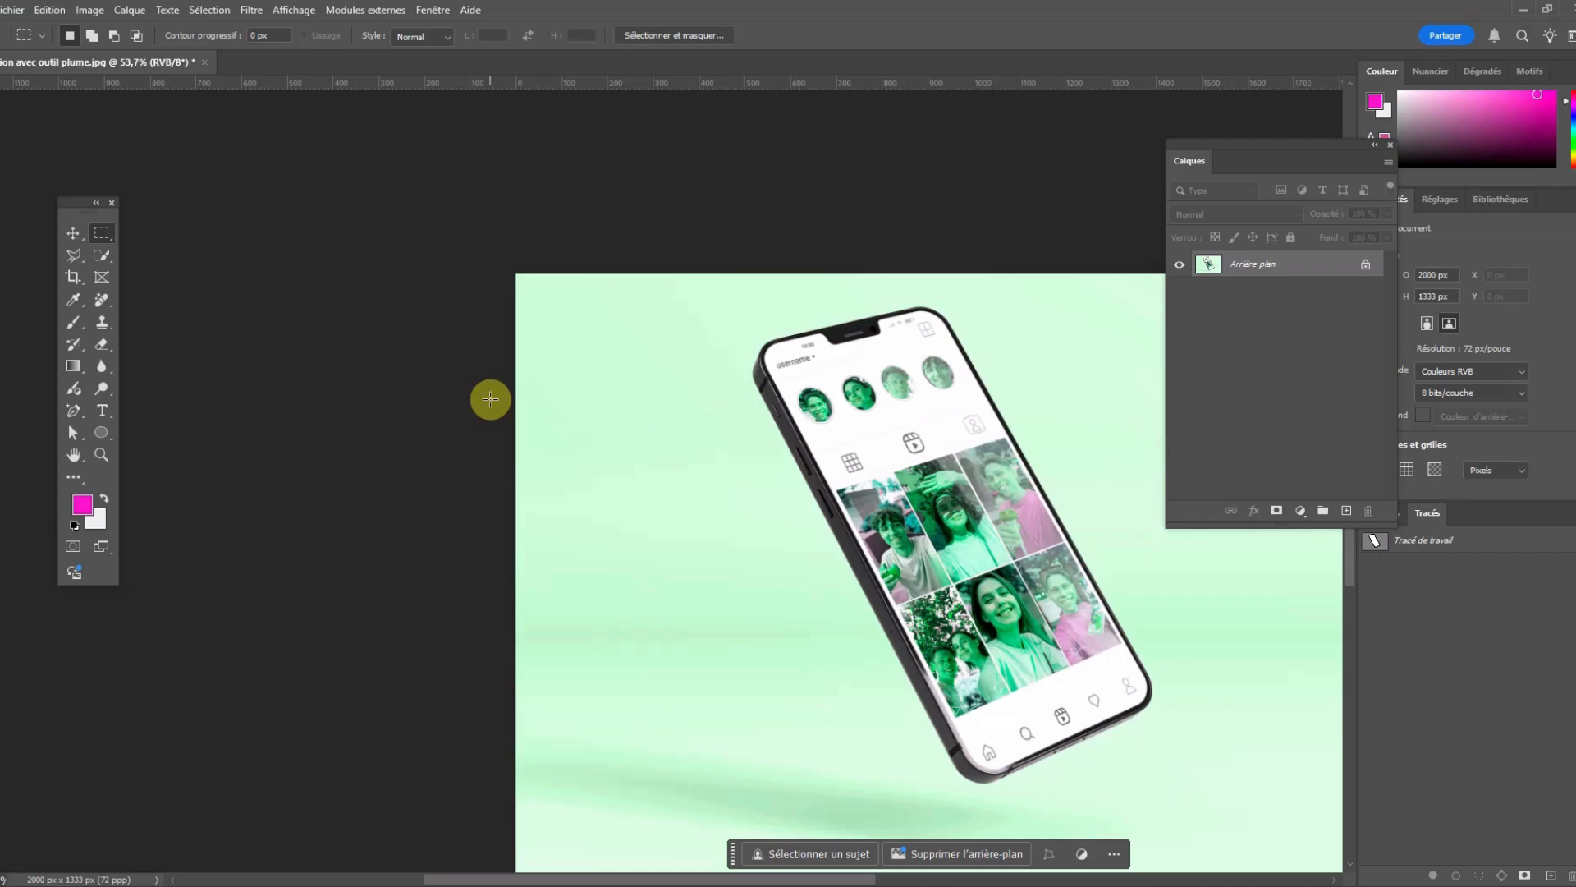
pyautogui.scroll(1, 520, 388)
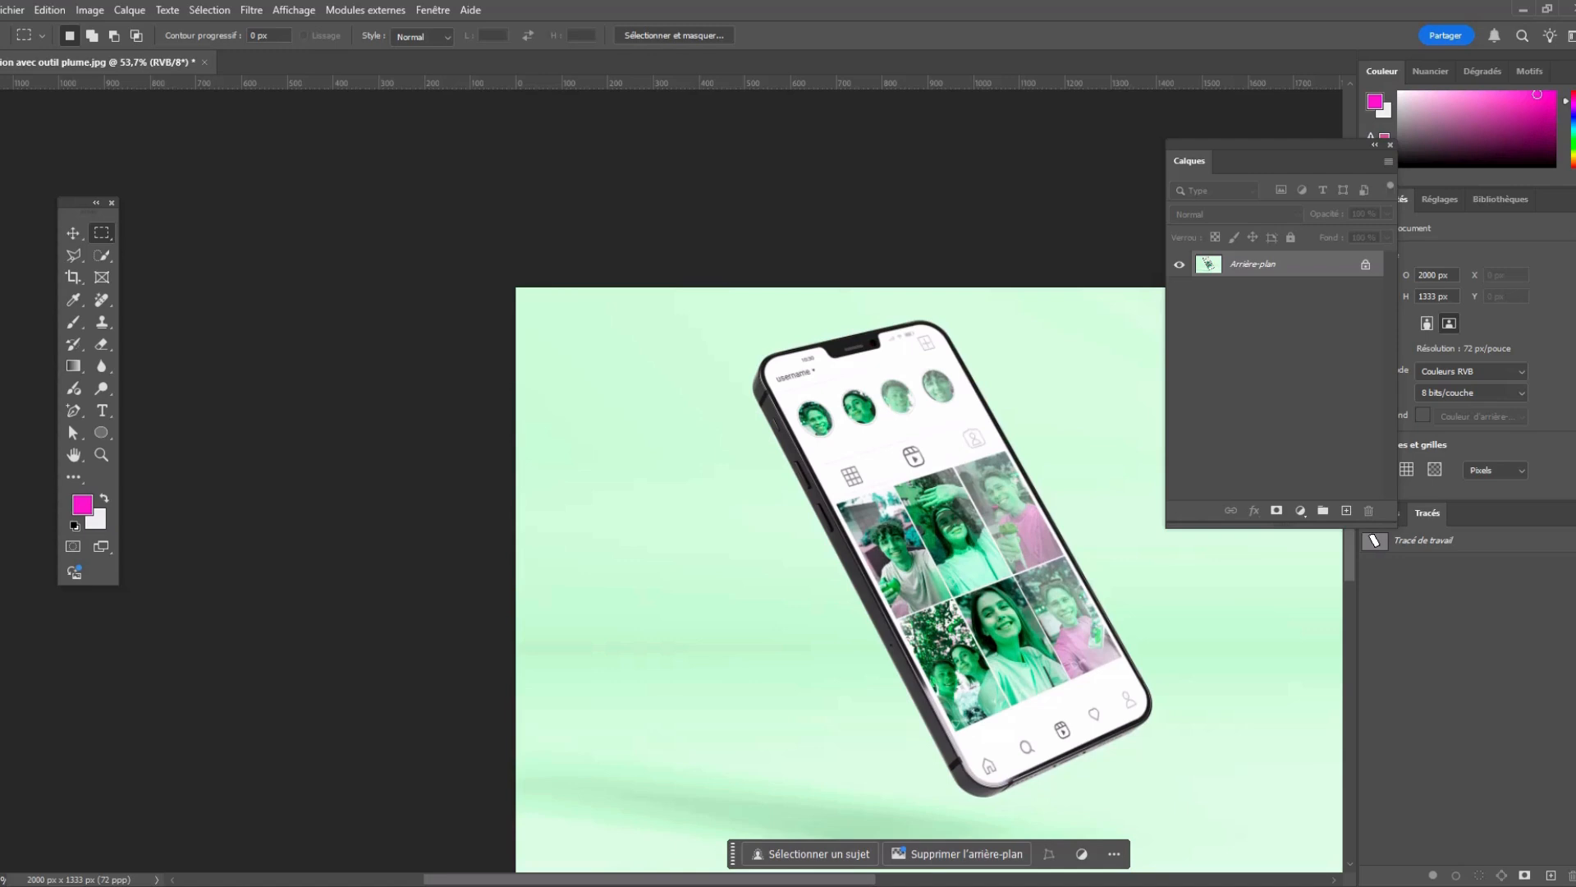